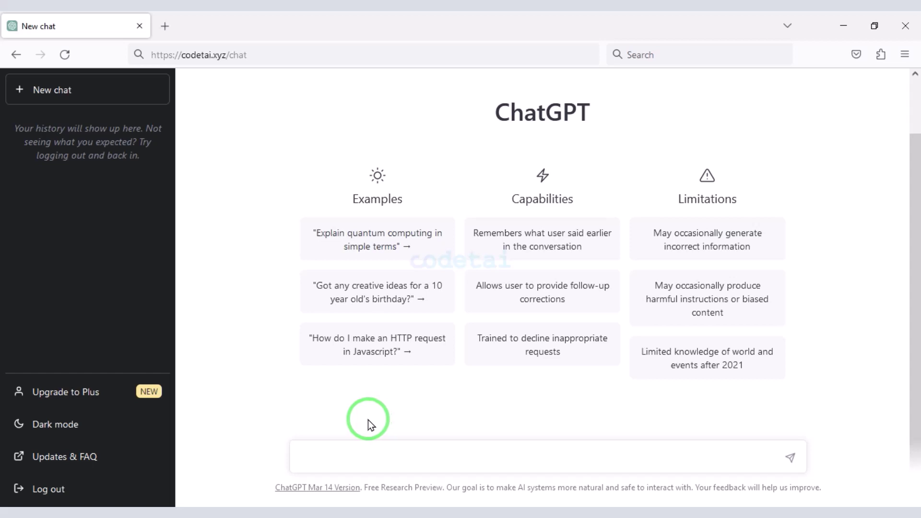
# - Ask ChatGPT how to make money with a website and send the question
pyautogui.write('ow to make money website')
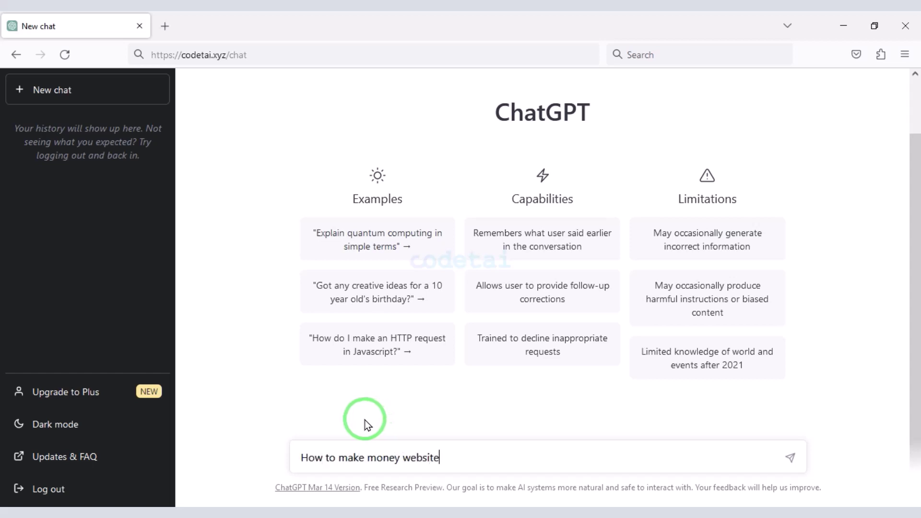
pyautogui.press('Return')
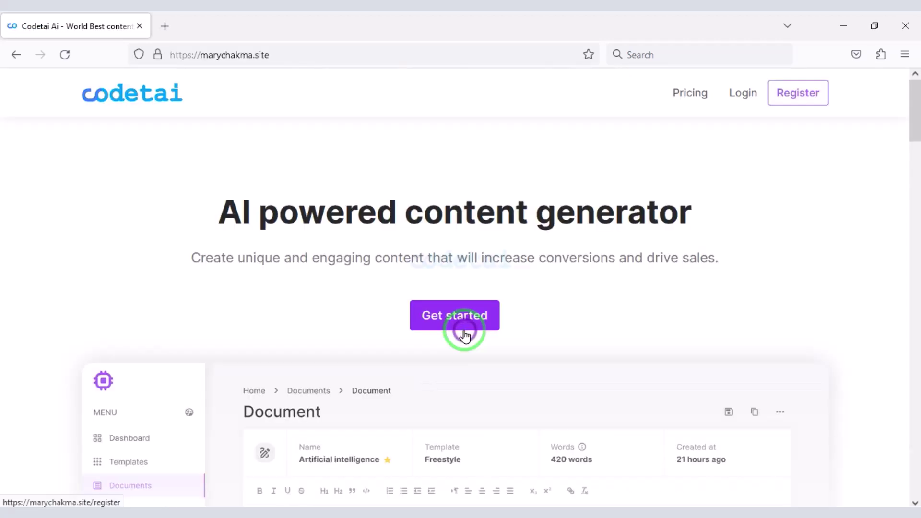
pyautogui.scroll(-15, 461, 336)
pyautogui.scroll(-20, 445, 431)
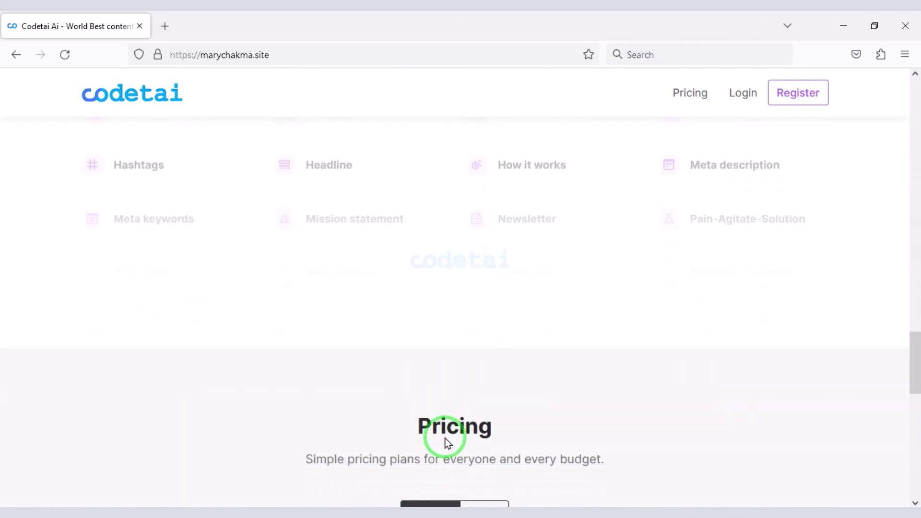
pyautogui.scroll(5, 444, 448)
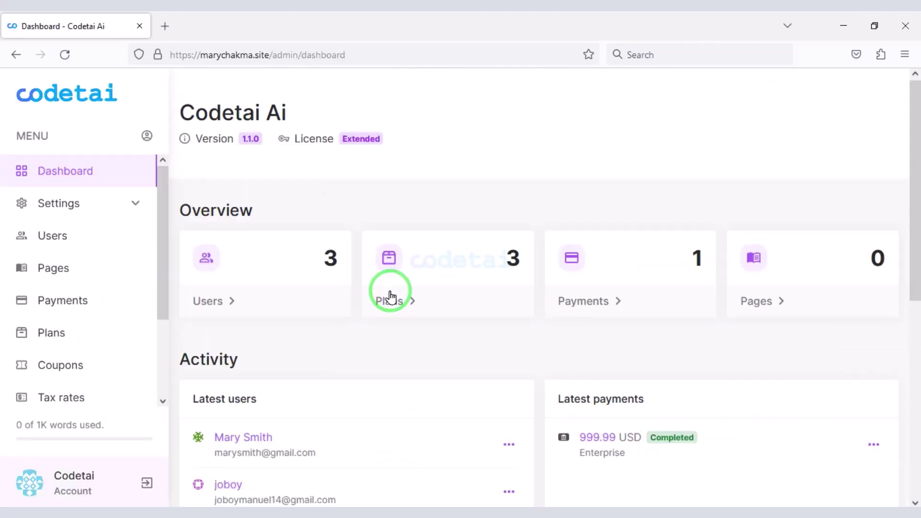
pyautogui.scroll(-8, 391, 295)
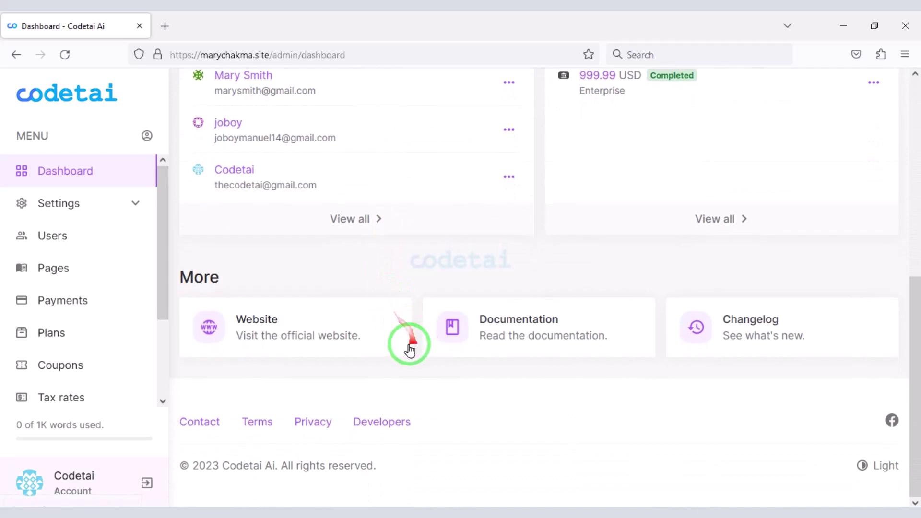
pyautogui.scroll(-3, 94, 240)
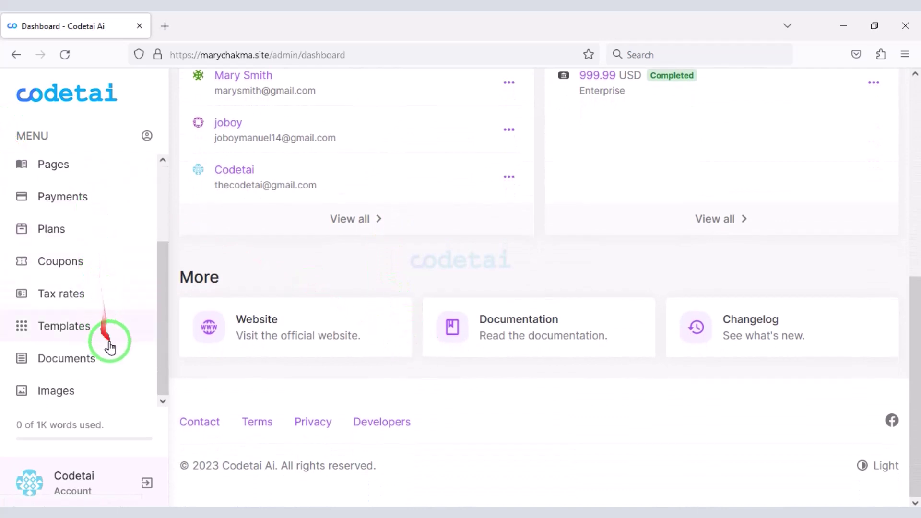
pyautogui.scroll(7, 401, 456)
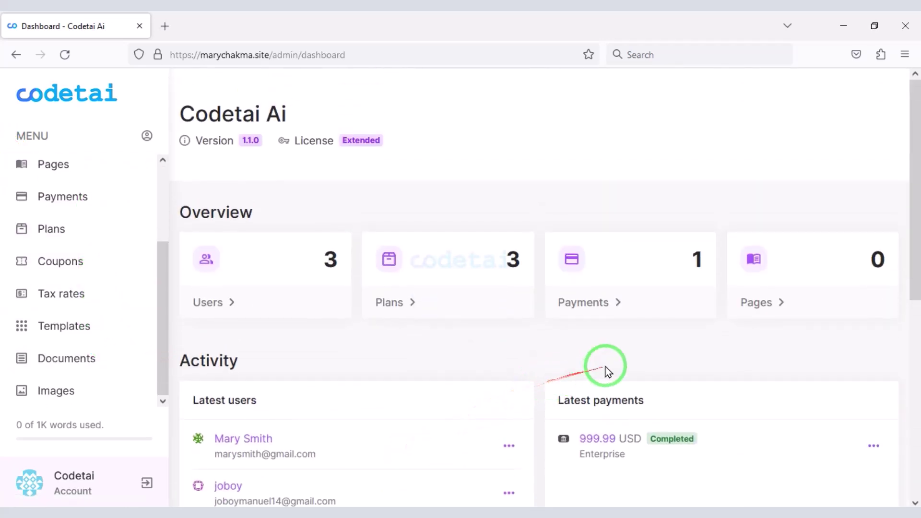
pyautogui.scroll(3, 133, 220)
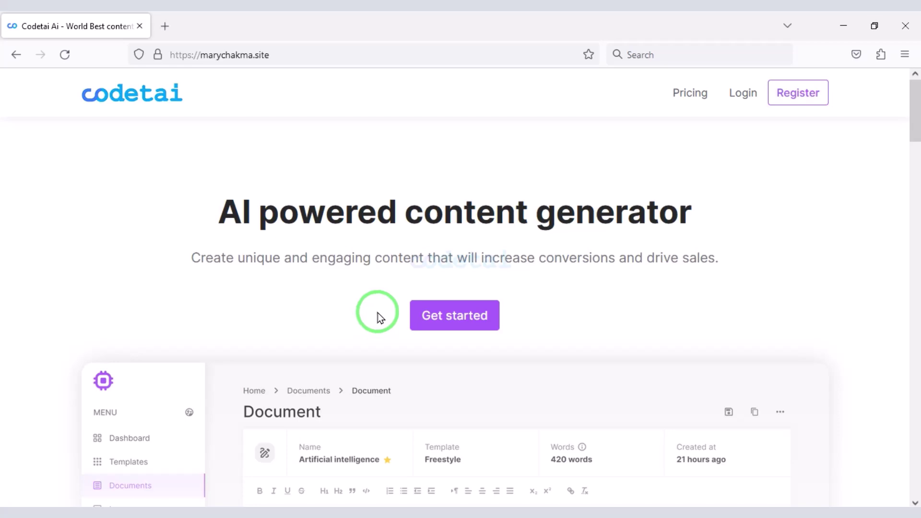
pyautogui.scroll(-15, 398, 311)
pyautogui.scroll(-10, 499, 394)
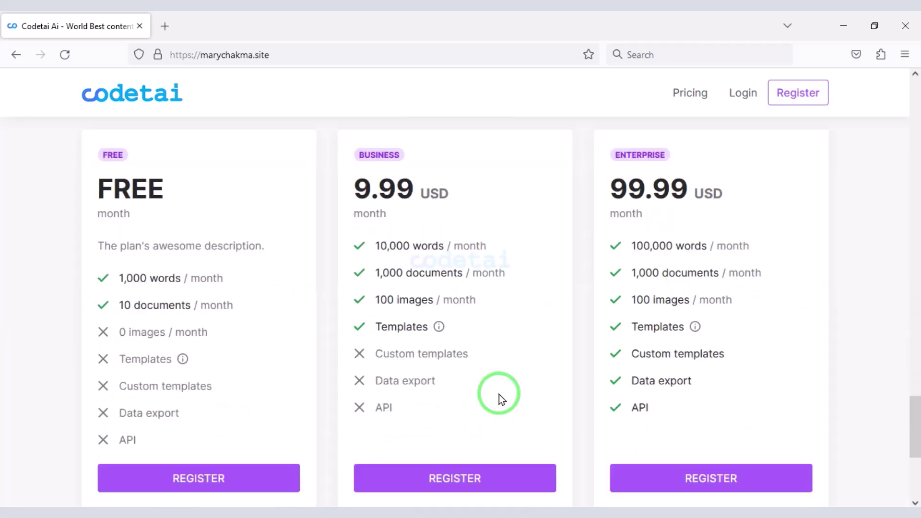
pyautogui.scroll(15, 499, 395)
pyautogui.scroll(10, 506, 360)
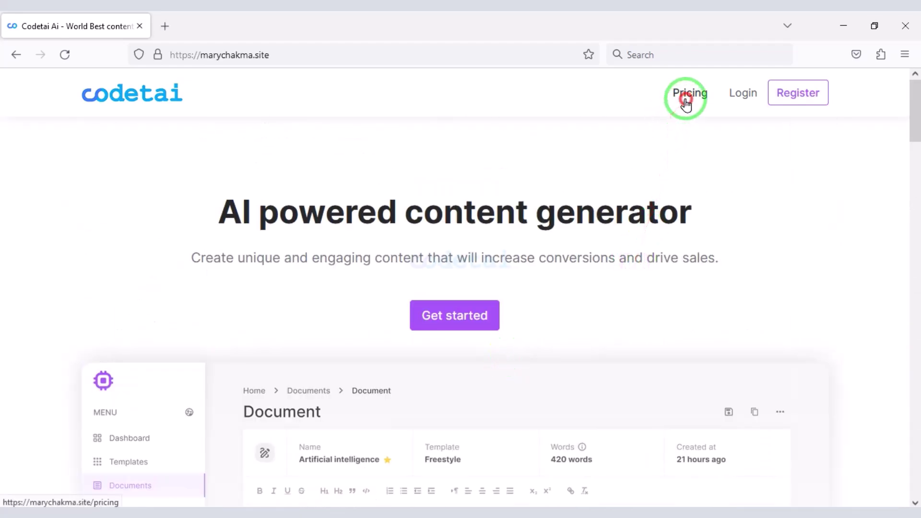
pyautogui.scroll(-2, 611, 214)
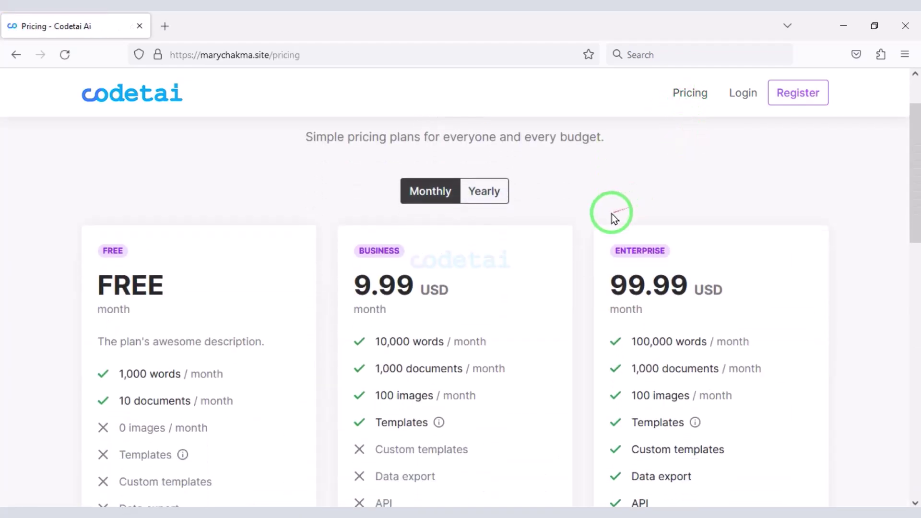
pyautogui.click(472, 190)
pyautogui.scroll(-5, 452, 226)
pyautogui.scroll(2, 367, 335)
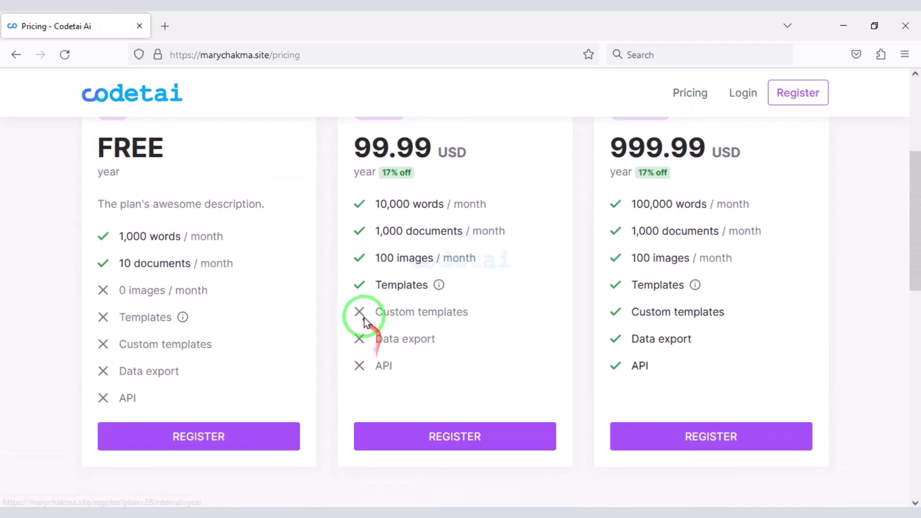
pyautogui.scroll(3, 413, 268)
pyautogui.click(427, 198)
pyautogui.scroll(-3, 480, 278)
pyautogui.scroll(4, 499, 297)
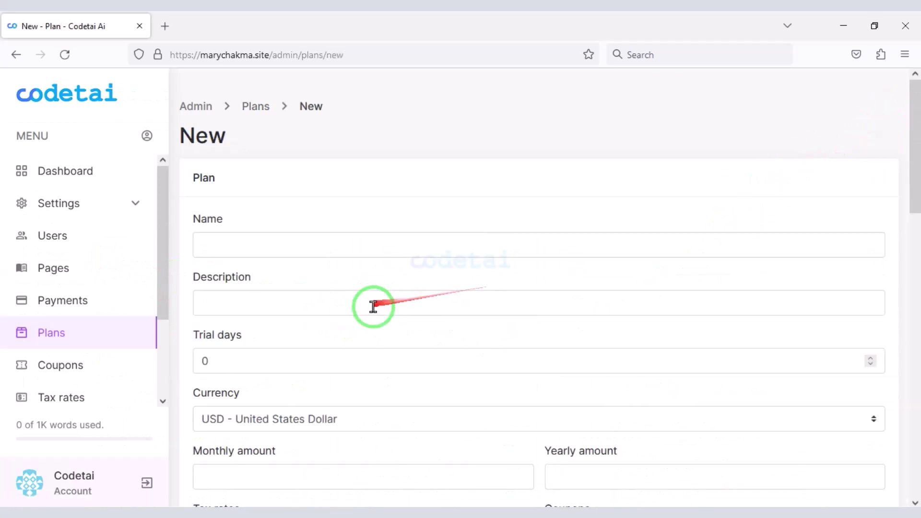
pyautogui.scroll(-4, 372, 304)
pyautogui.scroll(-10, 395, 358)
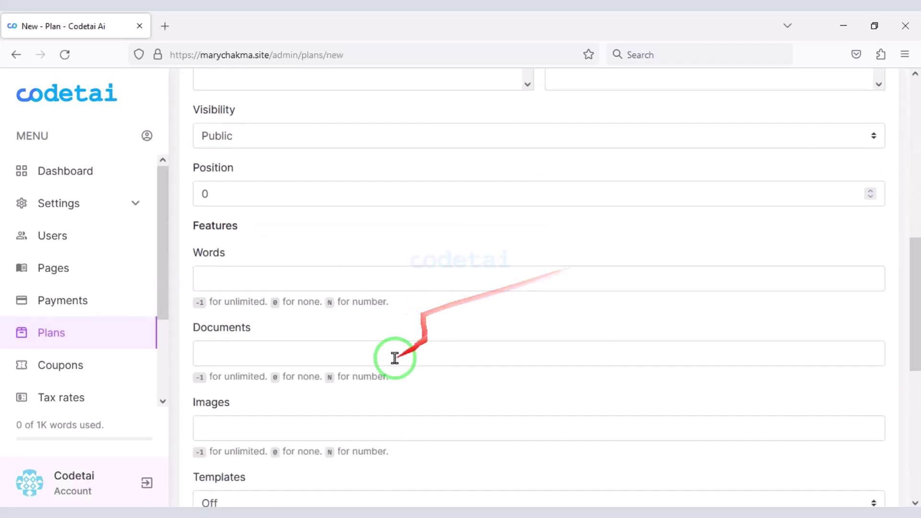
pyautogui.click(362, 421)
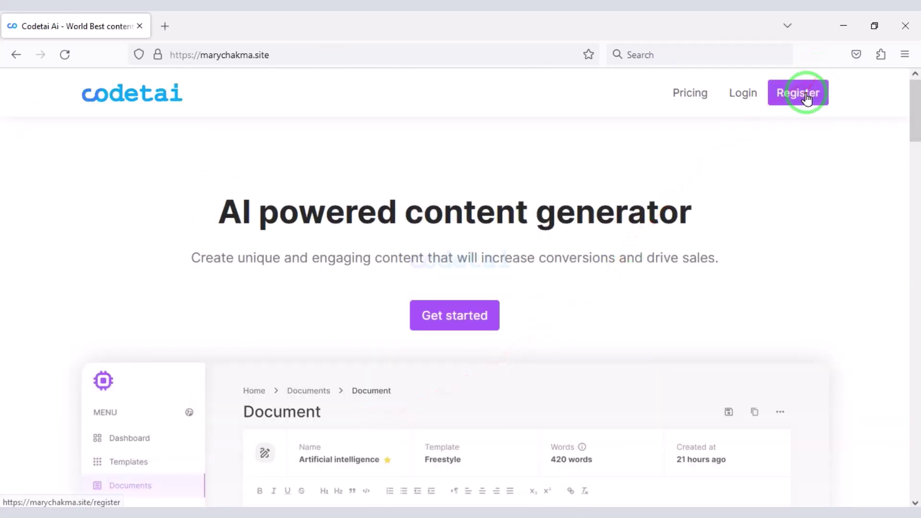
# - Open the registration form, briefly checking the login page before returning
pyautogui.click(800, 95)
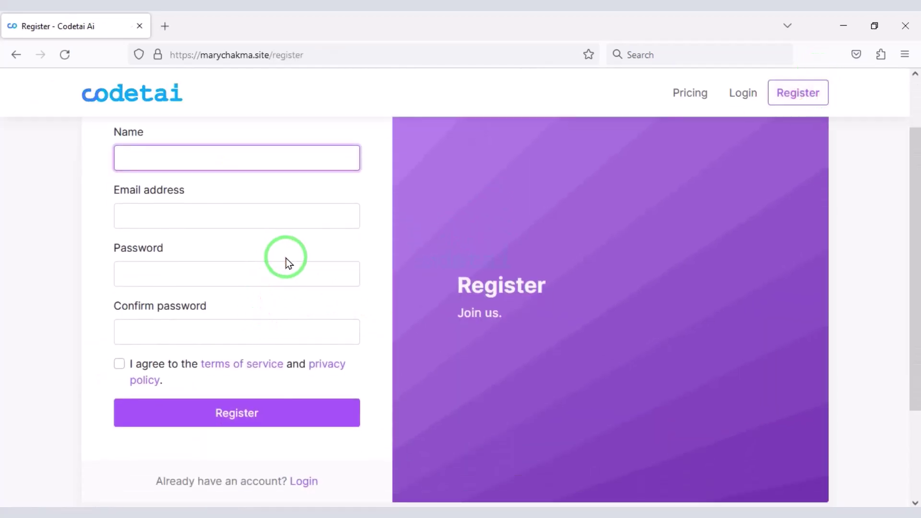
pyautogui.scroll(-3, 286, 258)
pyautogui.scroll(3, 308, 294)
pyautogui.scroll(2, 311, 287)
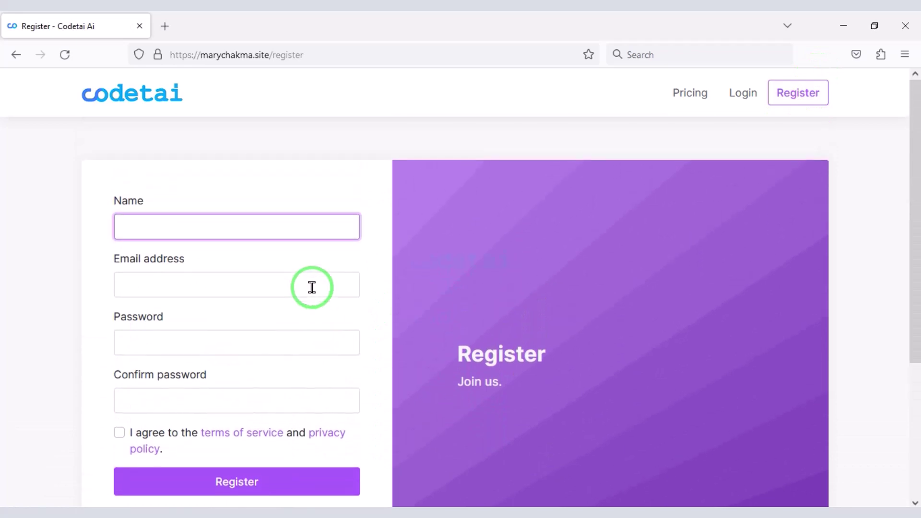
pyautogui.click(740, 101)
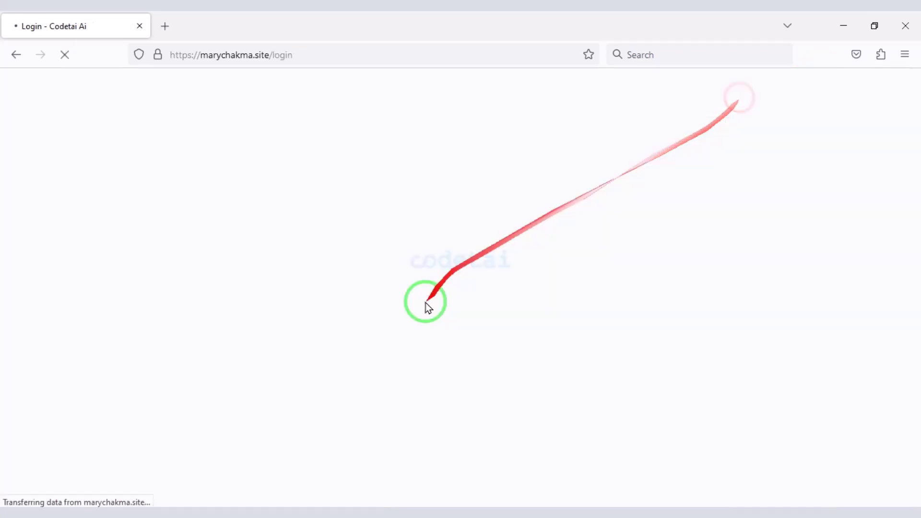
pyautogui.scroll(-2, 391, 353)
pyautogui.scroll(2, 542, 439)
pyautogui.scroll(1, 540, 438)
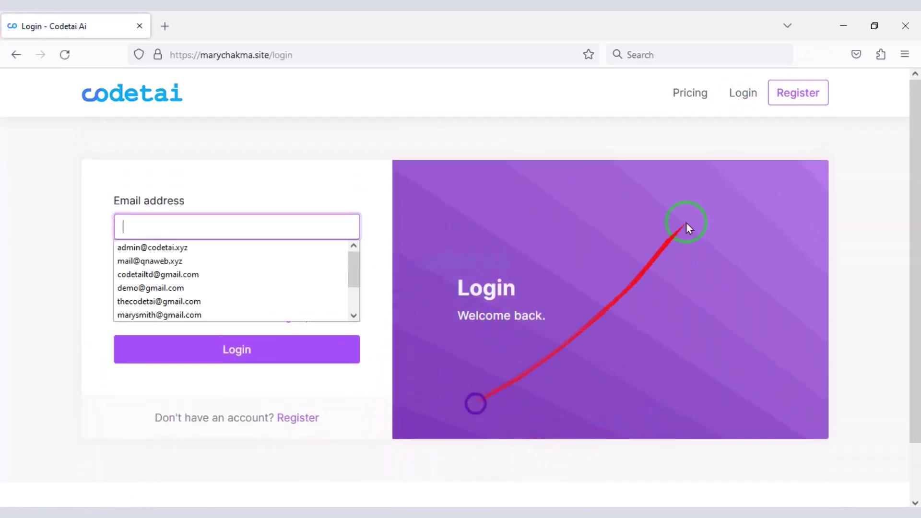
pyautogui.click(786, 100)
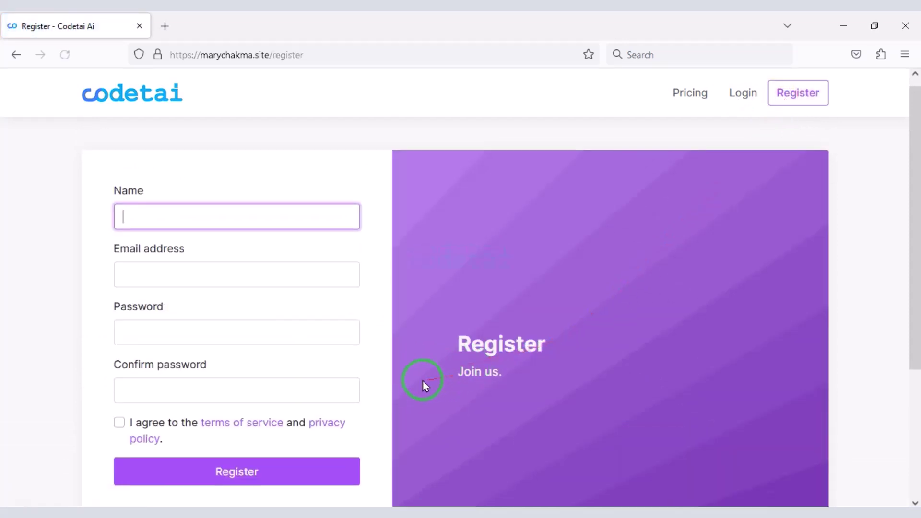
pyautogui.scroll(-2, 422, 380)
# - Enter the new user's name, e-mail and password twice, accept the terms, and register
pyautogui.click(209, 165)
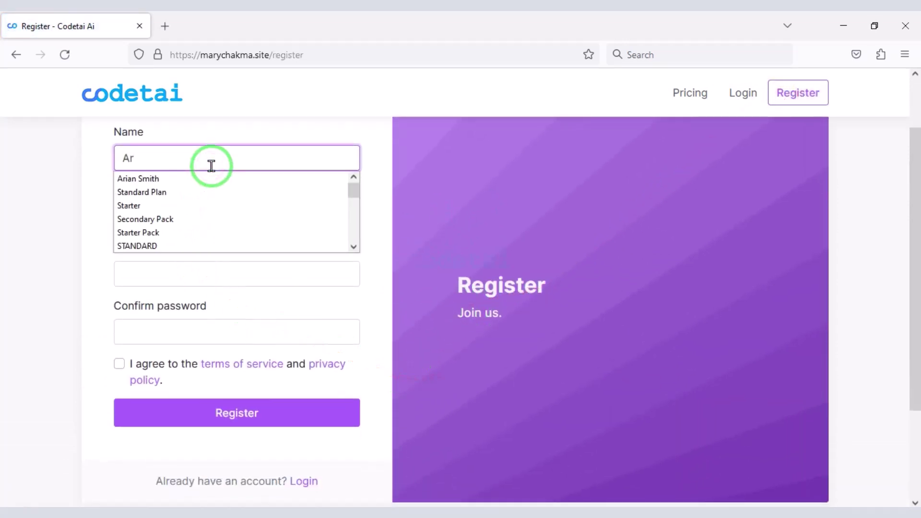
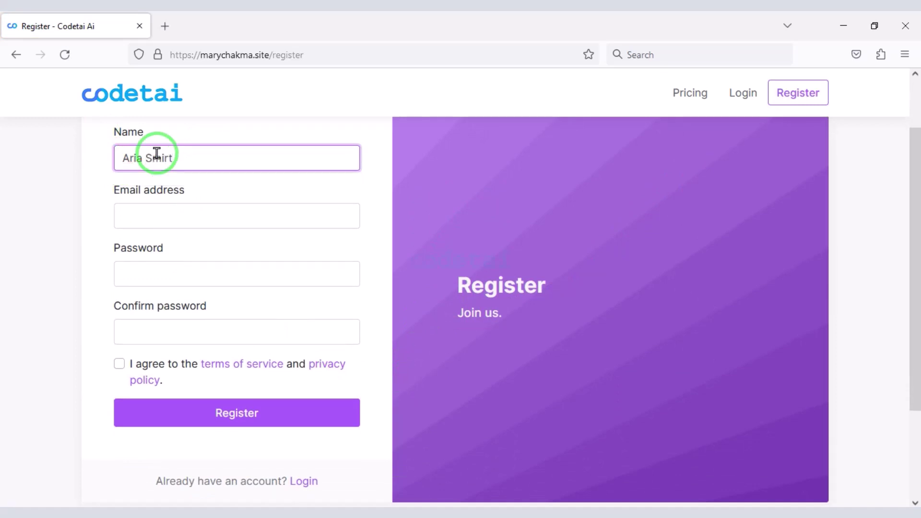
pyautogui.click(220, 213)
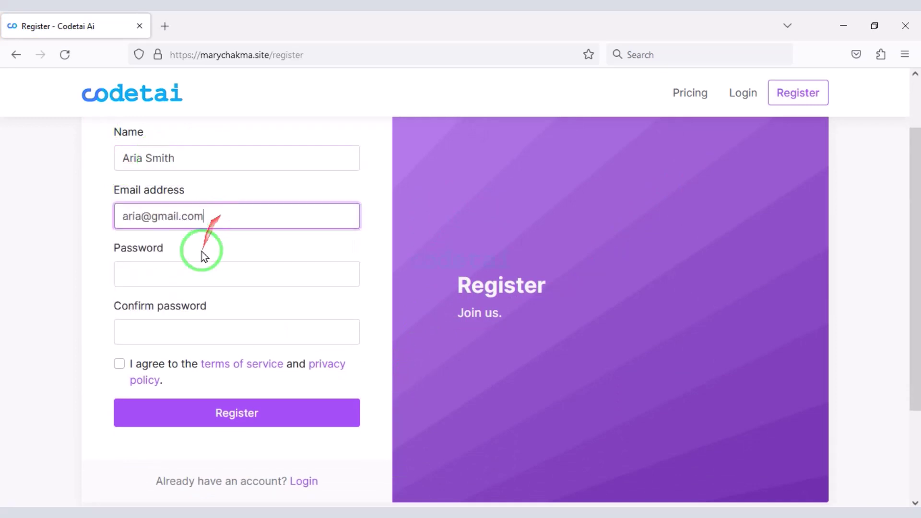
pyautogui.click(194, 264)
pyautogui.write('ail.com')
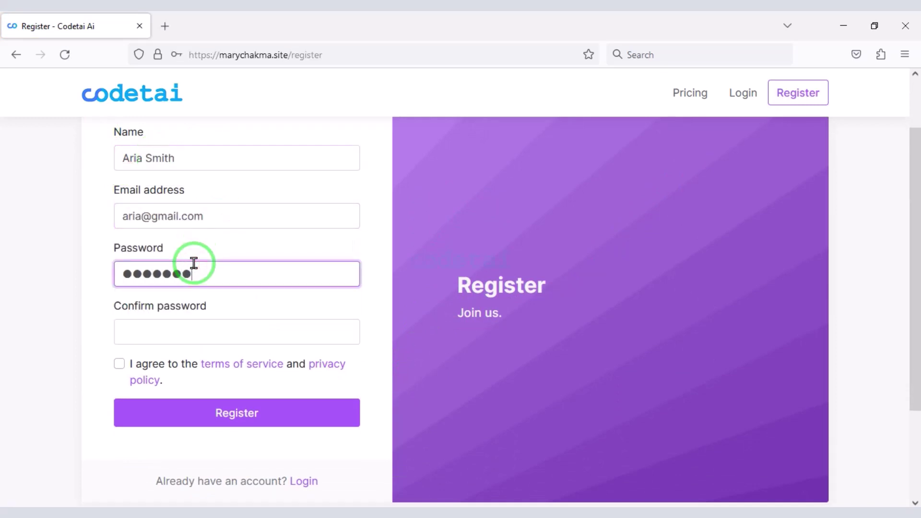
pyautogui.click(208, 334)
pyautogui.write('a')
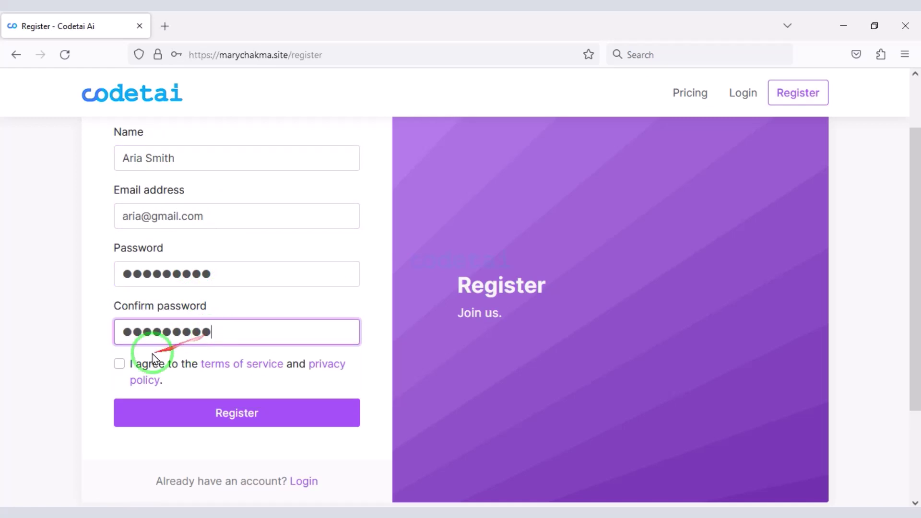
pyautogui.click(120, 363)
pyautogui.click(222, 419)
pyautogui.click(358, 223)
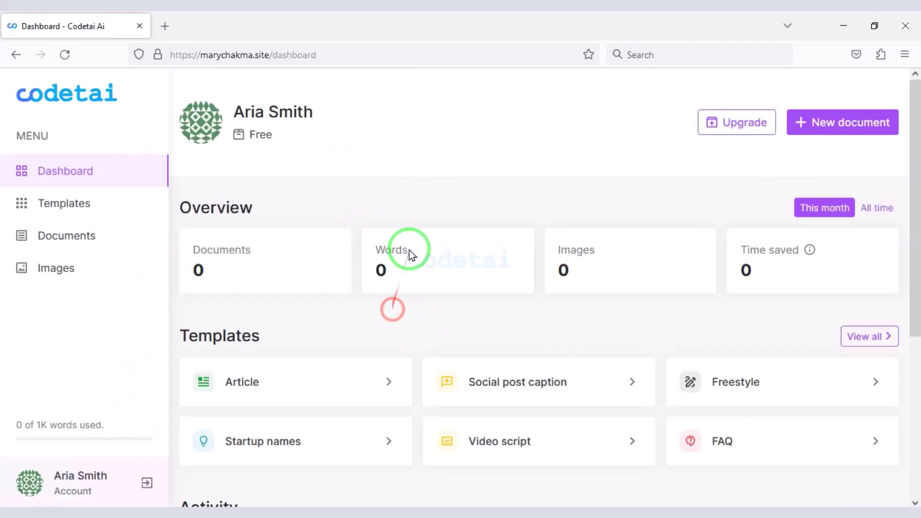
# - Browse the content templates list and open the Article template
pyautogui.scroll(-5, 409, 251)
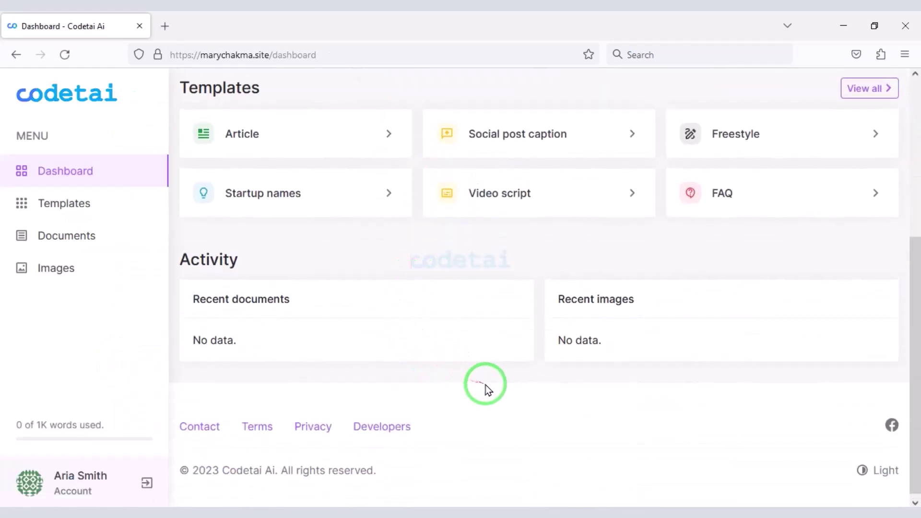
pyautogui.scroll(5, 485, 385)
pyautogui.click(106, 219)
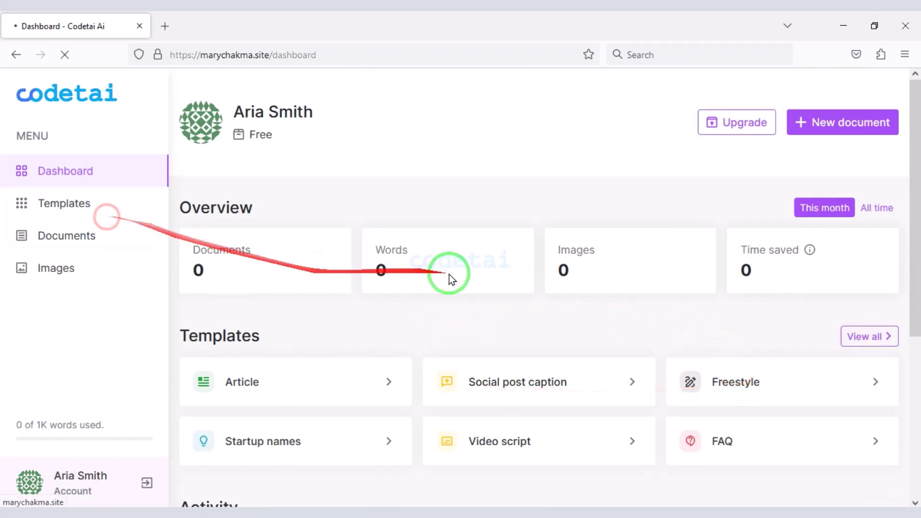
pyautogui.scroll(-15, 431, 297)
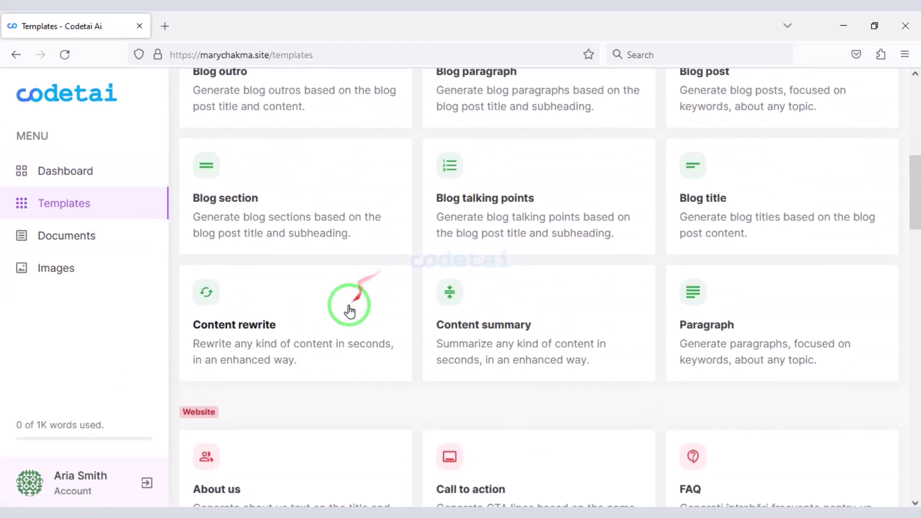
pyautogui.scroll(-20, 487, 421)
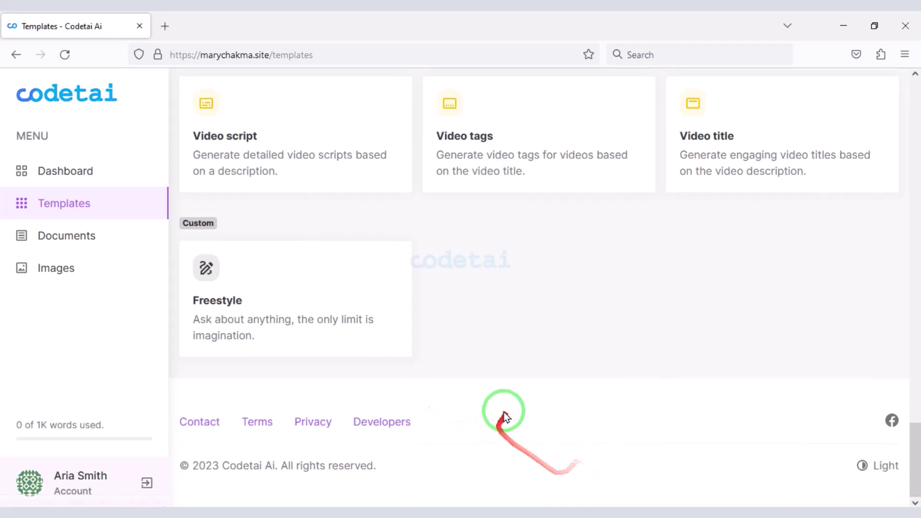
pyautogui.scroll(7, 500, 417)
pyautogui.scroll(20, 527, 398)
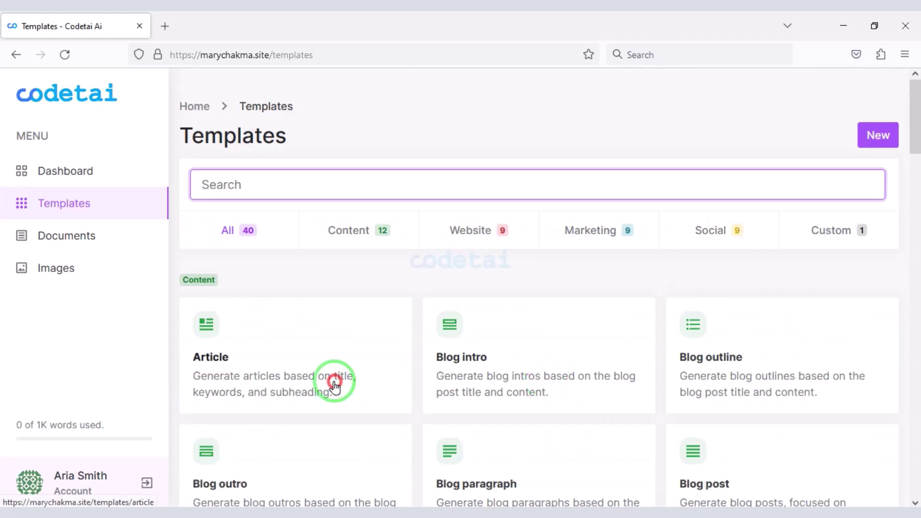
pyautogui.click(76, 171)
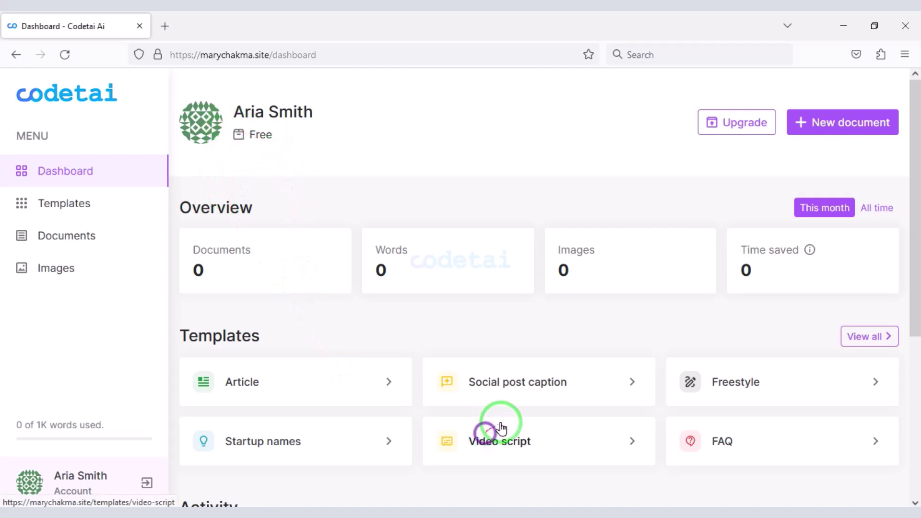
# - Subscribe to the yearly Enterprise plan and choose bank transfer as payment
pyautogui.click(735, 127)
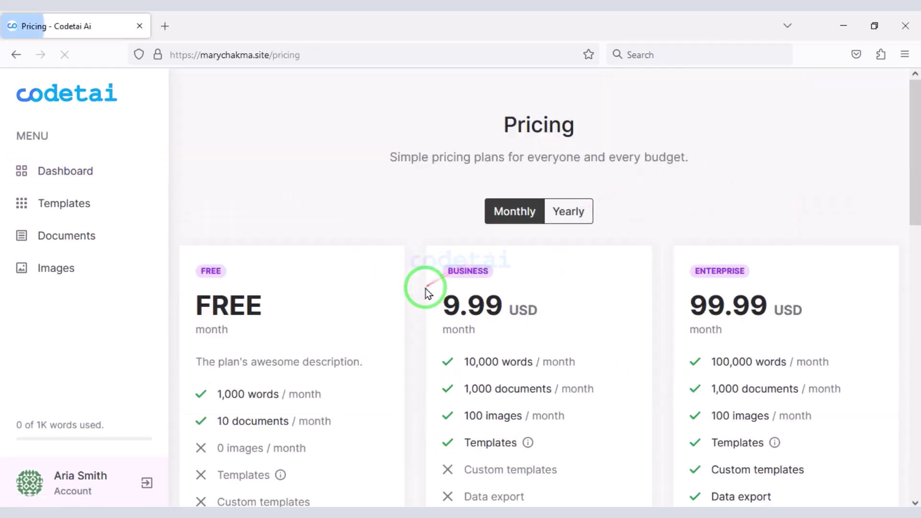
pyautogui.scroll(-3, 436, 288)
pyautogui.click(570, 81)
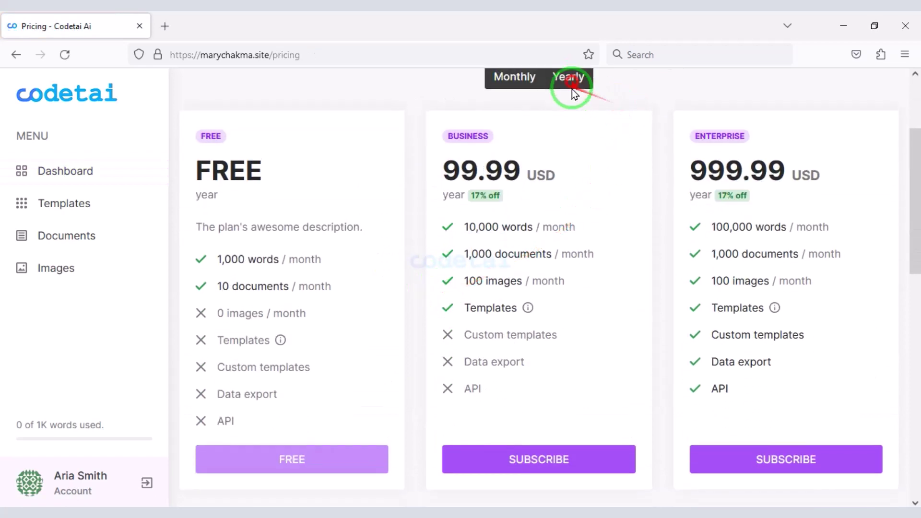
pyautogui.scroll(-2, 563, 256)
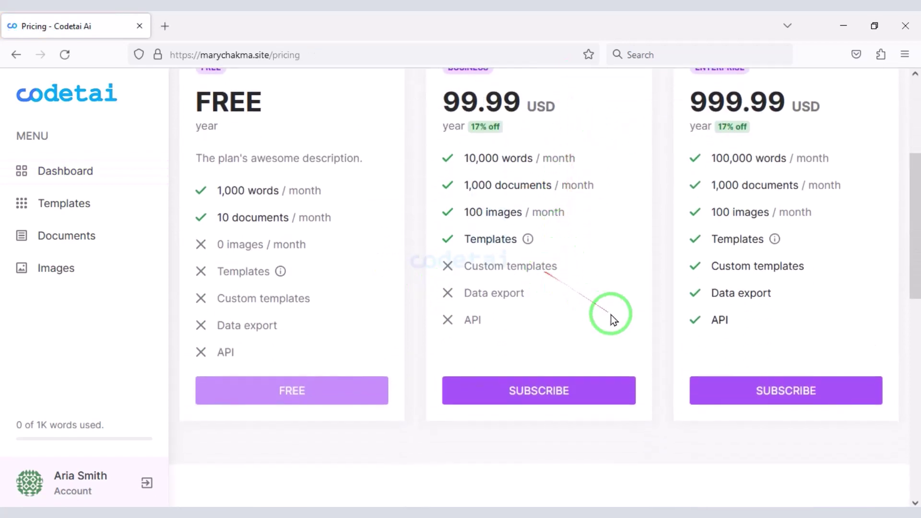
pyautogui.click(729, 393)
pyautogui.scroll(-1, 305, 258)
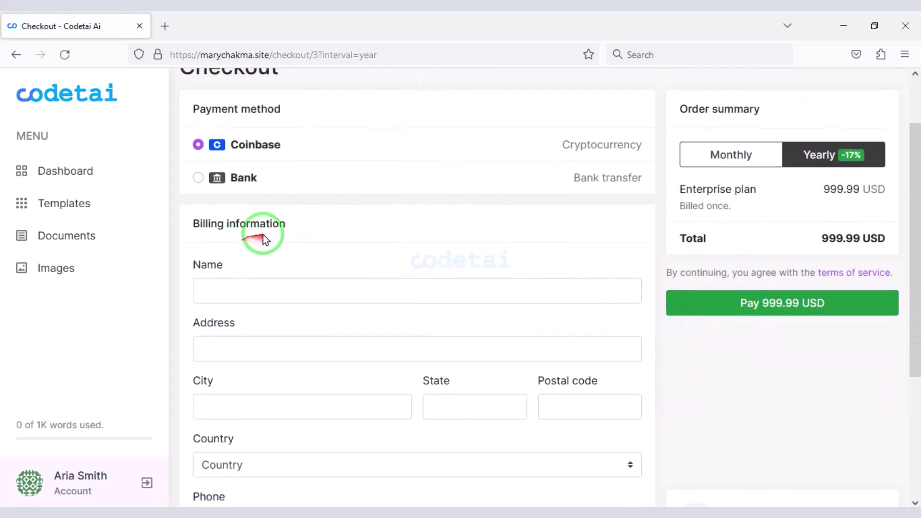
pyautogui.click(203, 181)
# - Fill in the billing name, city, state, postal code, country and phone number
pyautogui.click(307, 214)
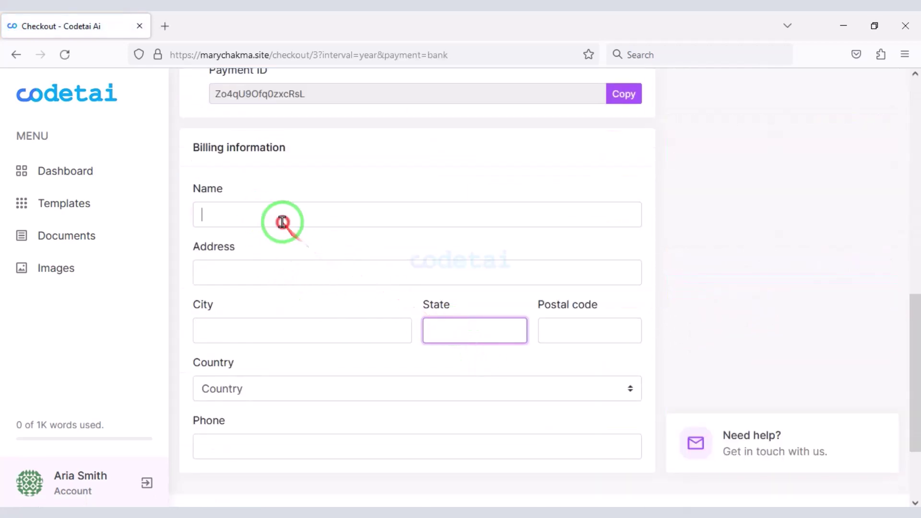
pyautogui.write('South Africa vs Indiaafa')
pyautogui.click(283, 330)
pyautogui.write('fa')
pyautogui.click(475, 330)
pyautogui.write('aa')
pyautogui.click(564, 331)
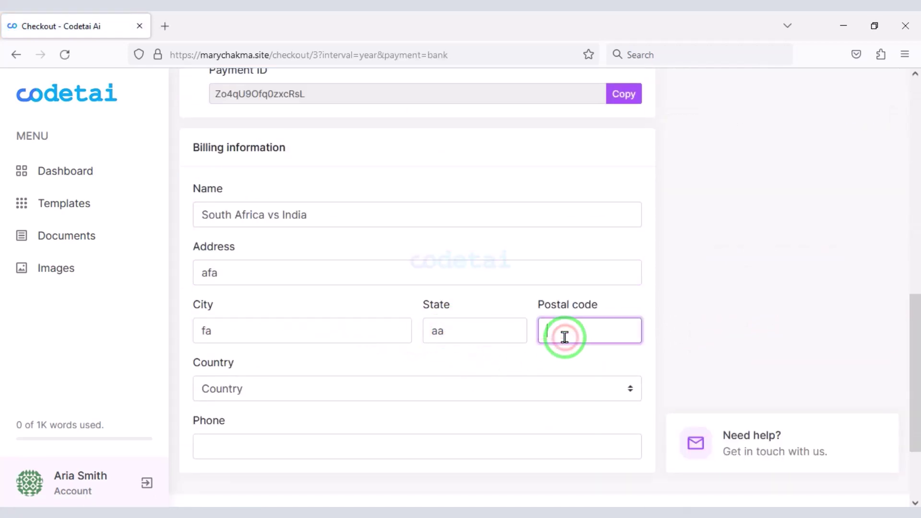
pyautogui.write('23')
pyautogui.scroll(-2, 336, 312)
pyautogui.click(304, 282)
pyautogui.click(280, 322)
pyautogui.scroll(1, 288, 343)
pyautogui.scroll(-1, 288, 336)
pyautogui.click(290, 331)
pyautogui.write('fat')
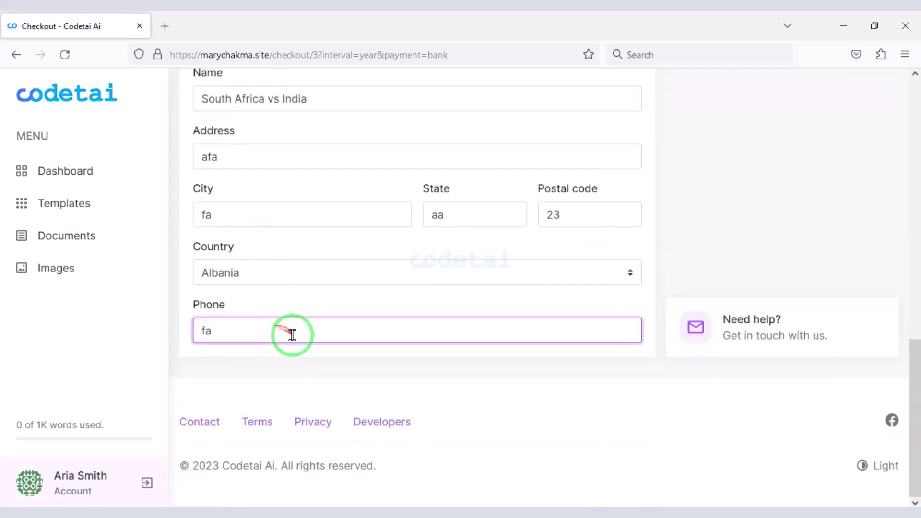
pyautogui.scroll(1, 515, 324)
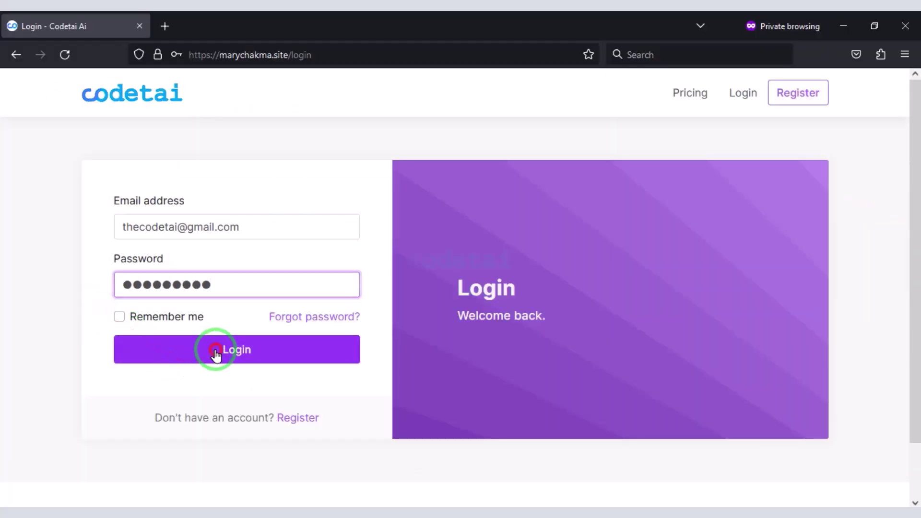
# - As admin, approve the pending 999.99 USD bank payment, then reload the user's dashboard
pyautogui.click(216, 351)
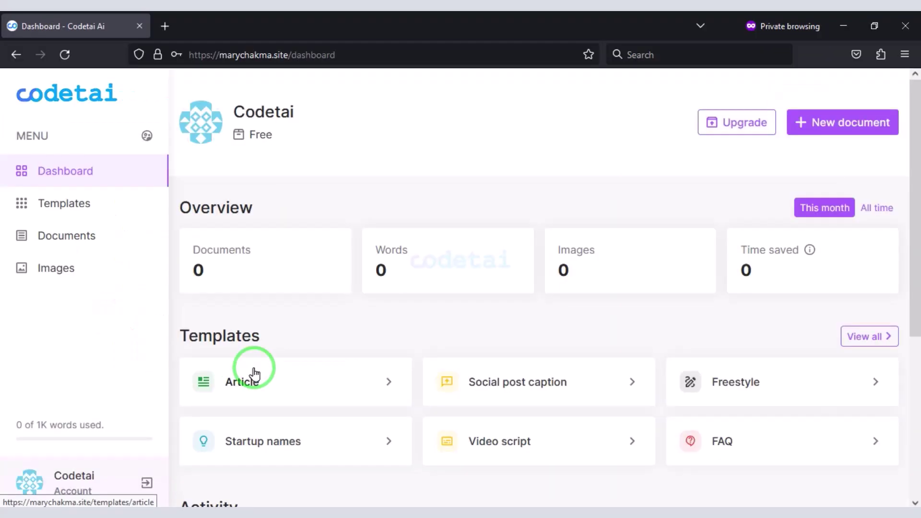
pyautogui.click(146, 136)
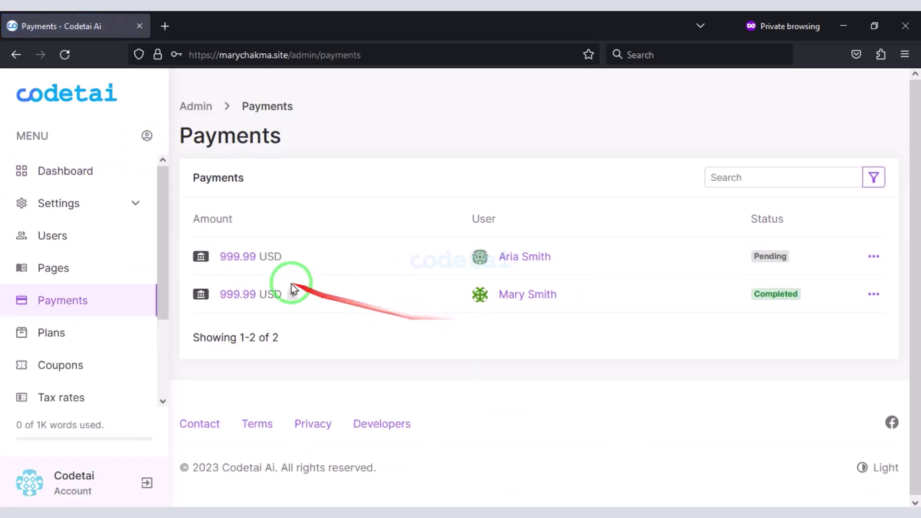
pyautogui.click(873, 256)
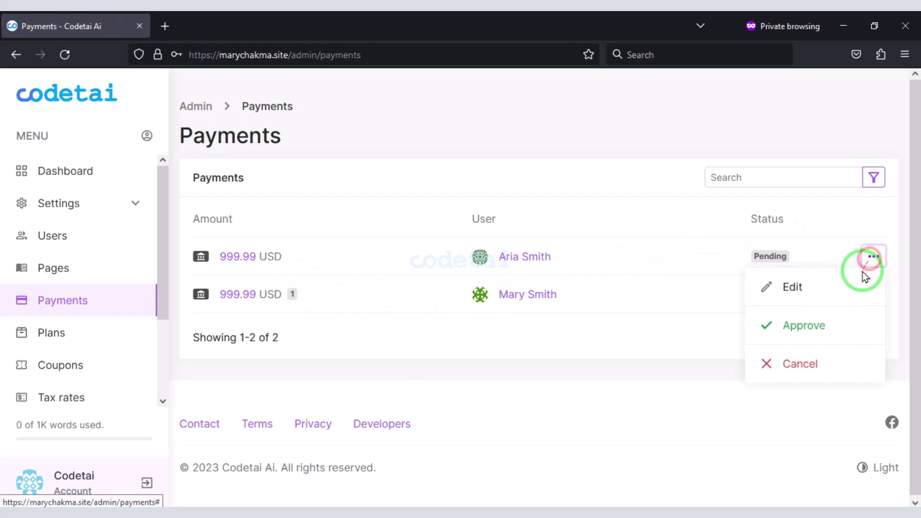
pyautogui.click(819, 327)
pyautogui.click(583, 323)
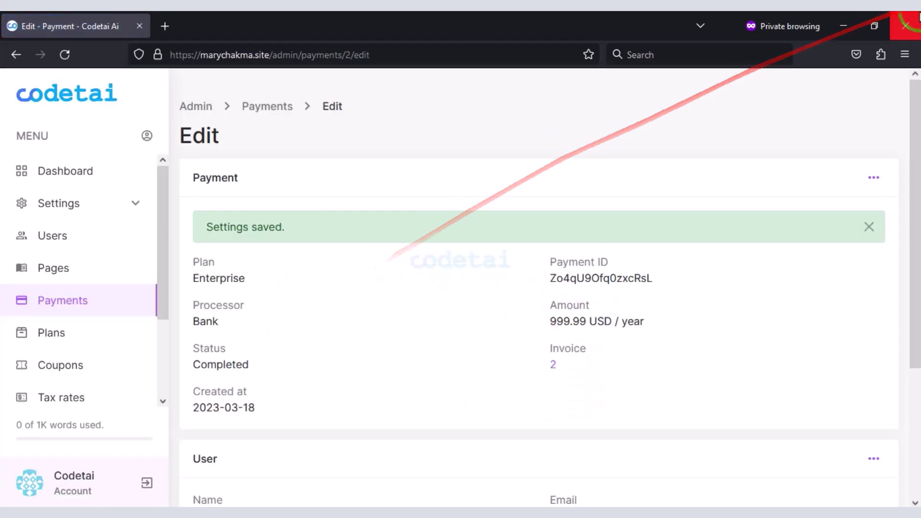
pyautogui.click(910, 21)
pyautogui.click(65, 55)
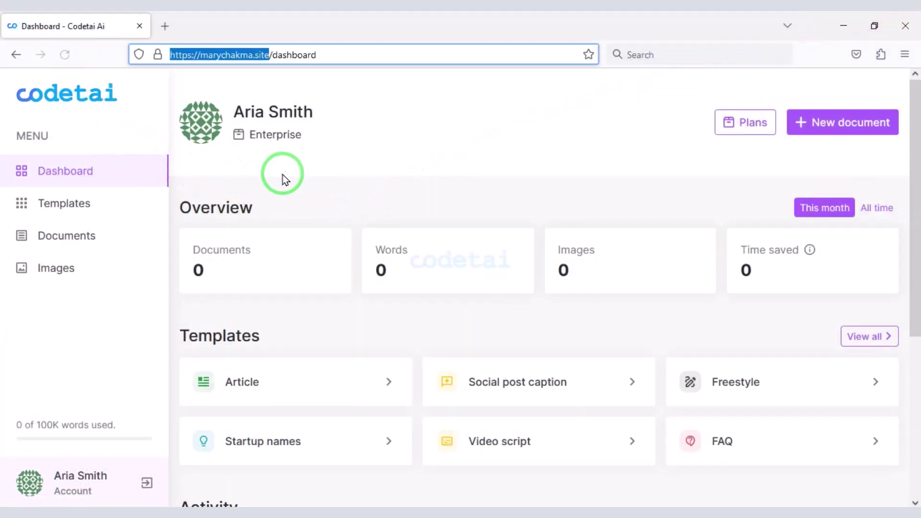
# - Open Templates and scroll through all 40 writing templates
pyautogui.click(224, 124)
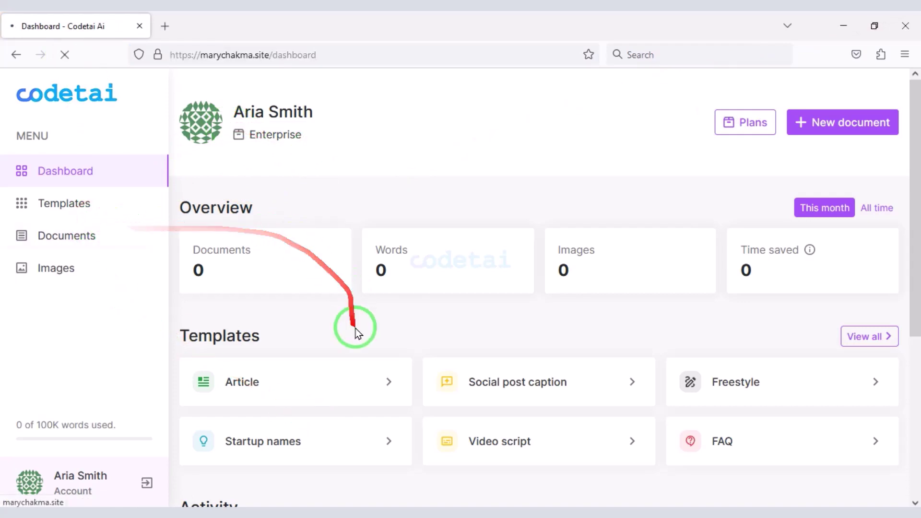
pyautogui.scroll(-15, 456, 456)
pyautogui.scroll(-14, 499, 472)
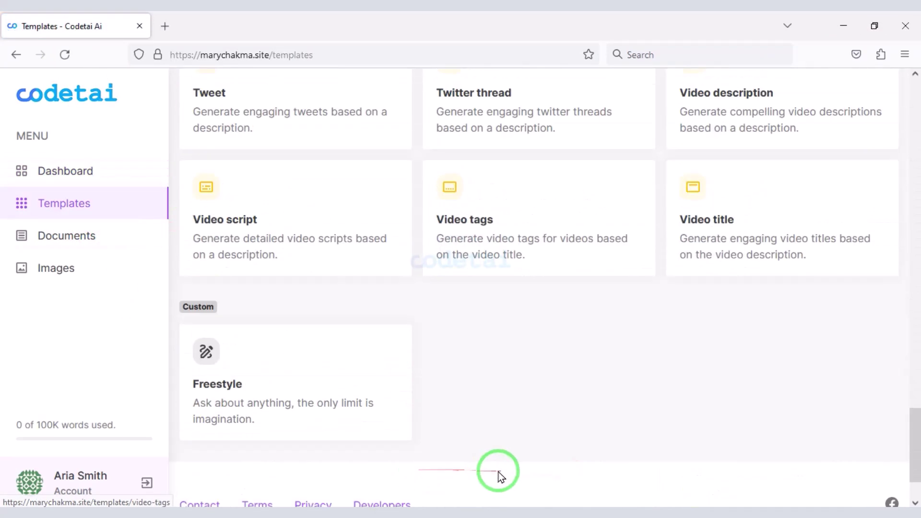
pyautogui.scroll(12, 525, 445)
pyautogui.scroll(20, 380, 410)
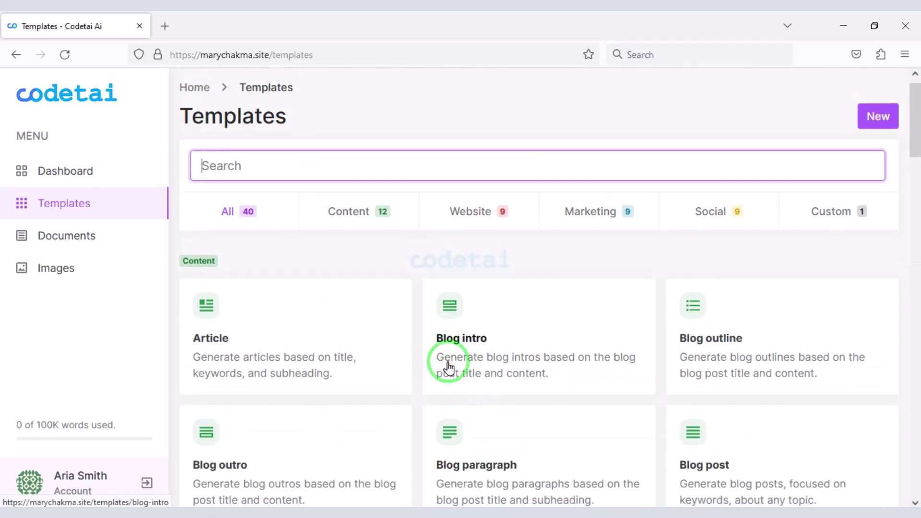
pyautogui.scroll(-2, 449, 367)
# - Generate an Article named 'demo article', titled 'how to make money website', keywords 'make money, website'
pyautogui.click(290, 291)
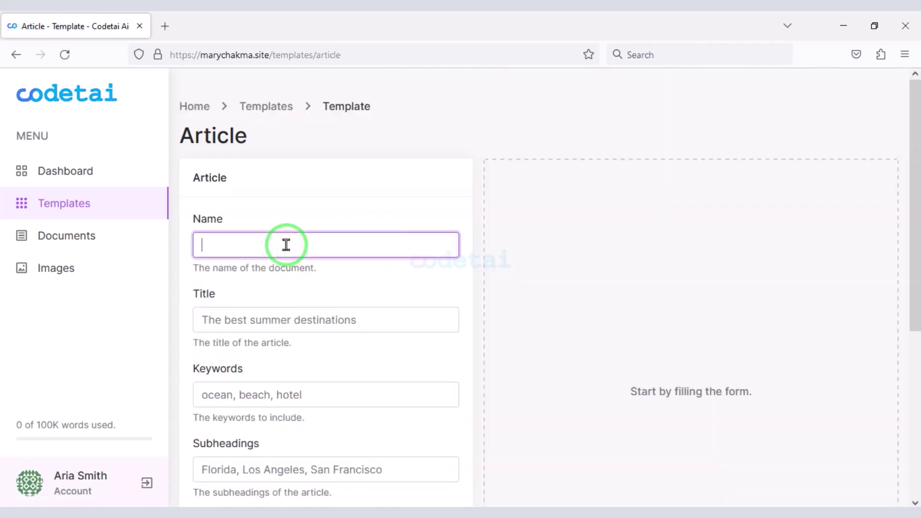
pyautogui.write('demo article')
pyautogui.scroll(-3, 273, 216)
pyautogui.click(256, 185)
pyautogui.write('how t')
pyautogui.click(259, 216)
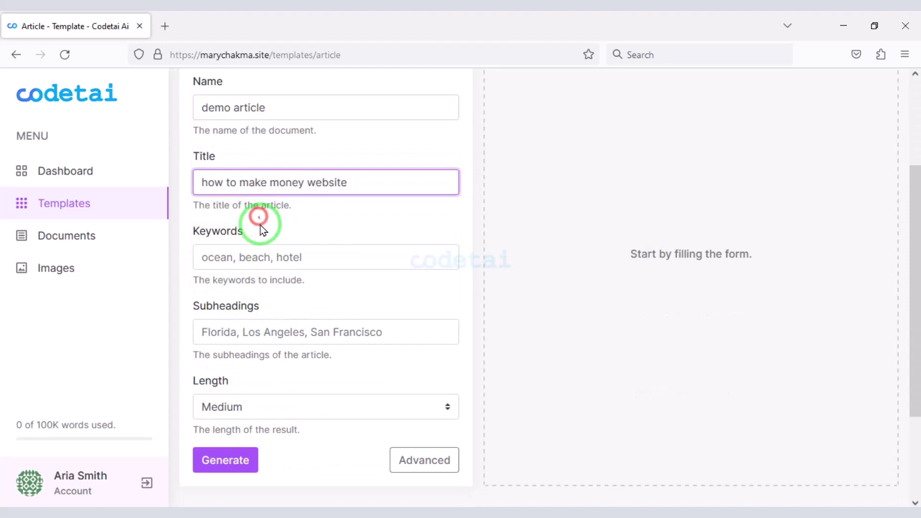
pyautogui.click(264, 257)
pyautogui.write('make')
pyautogui.click(267, 276)
pyautogui.scroll(-2, 267, 272)
pyautogui.click(267, 270)
pyautogui.write('ey, website')
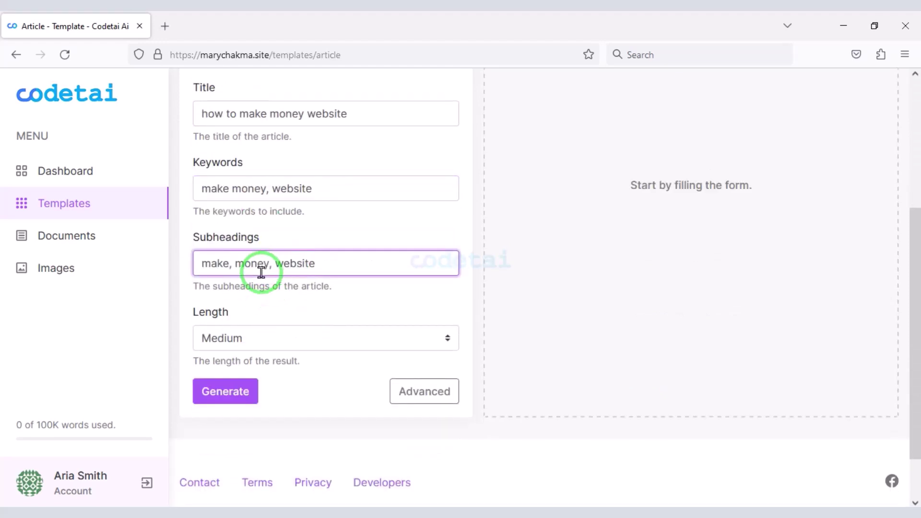
pyautogui.click(414, 396)
pyautogui.scroll(-5, 571, 376)
pyautogui.click(238, 411)
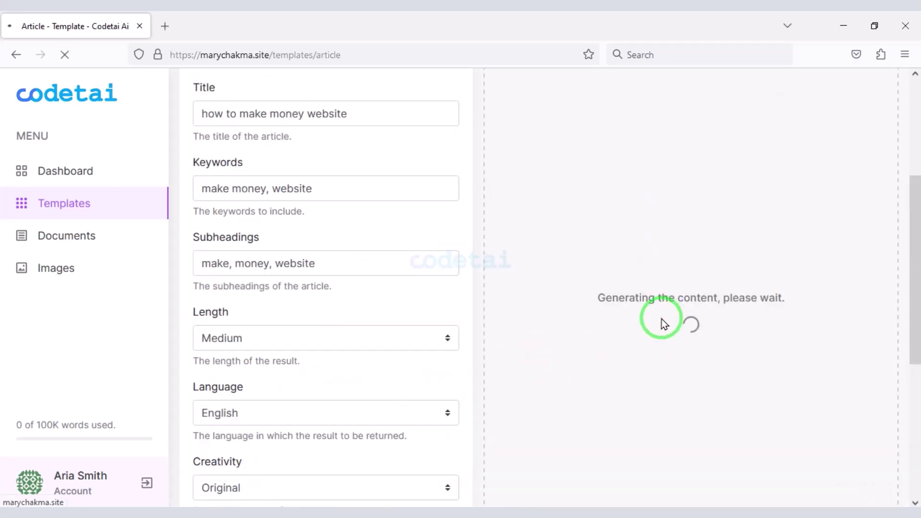
# - Open the saved demo article, make its opening paragraph Heading 1, and return to Dashboard
pyautogui.scroll(-3, 717, 255)
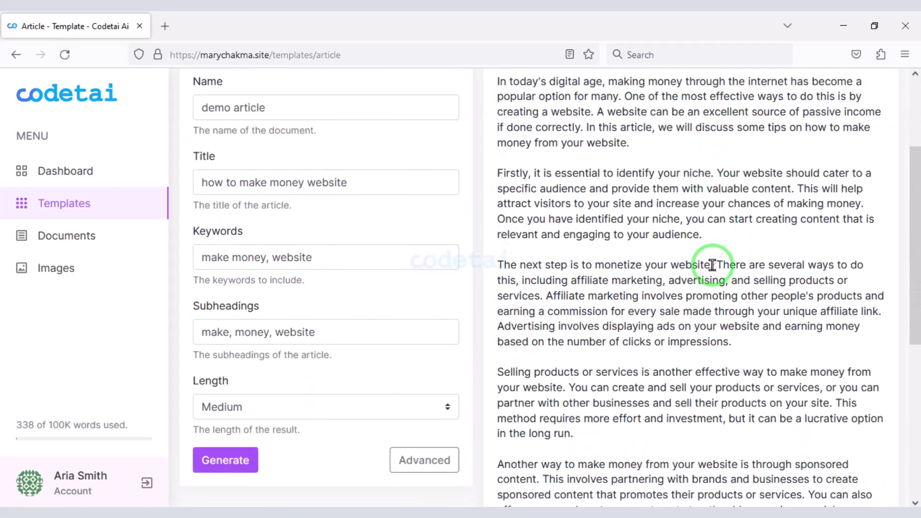
pyautogui.scroll(-6, 713, 265)
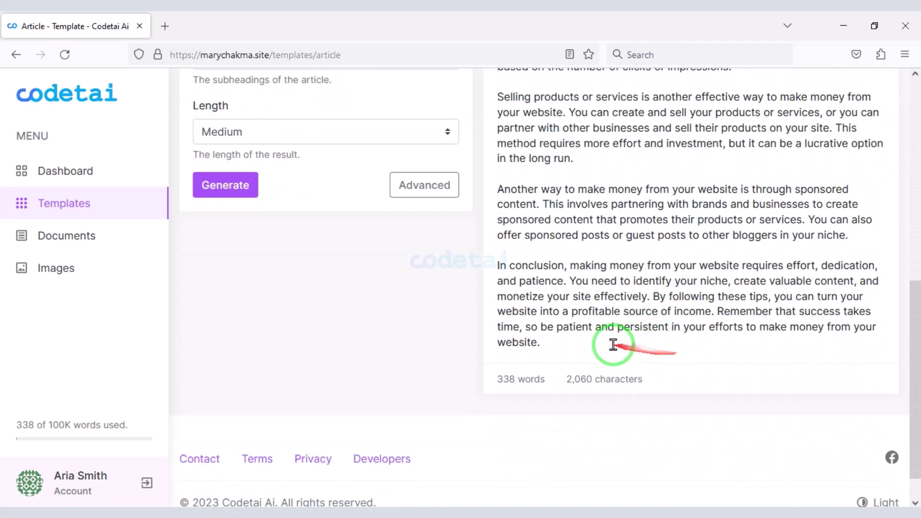
pyautogui.moveTo(613, 344); pyautogui.dragTo(591, 149)
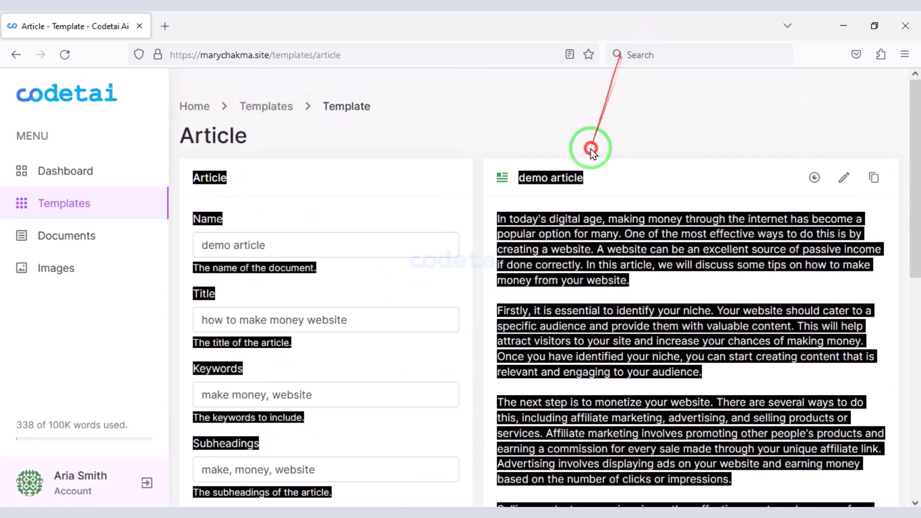
pyautogui.click(814, 178)
pyautogui.scroll(-3, 471, 186)
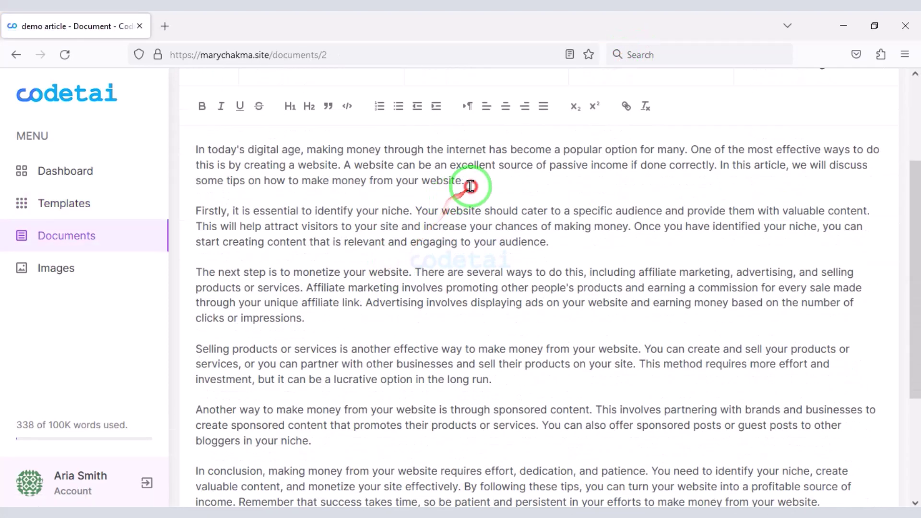
pyautogui.moveTo(470, 186); pyautogui.dragTo(403, 173)
pyautogui.click(290, 107)
pyautogui.scroll(3, 617, 283)
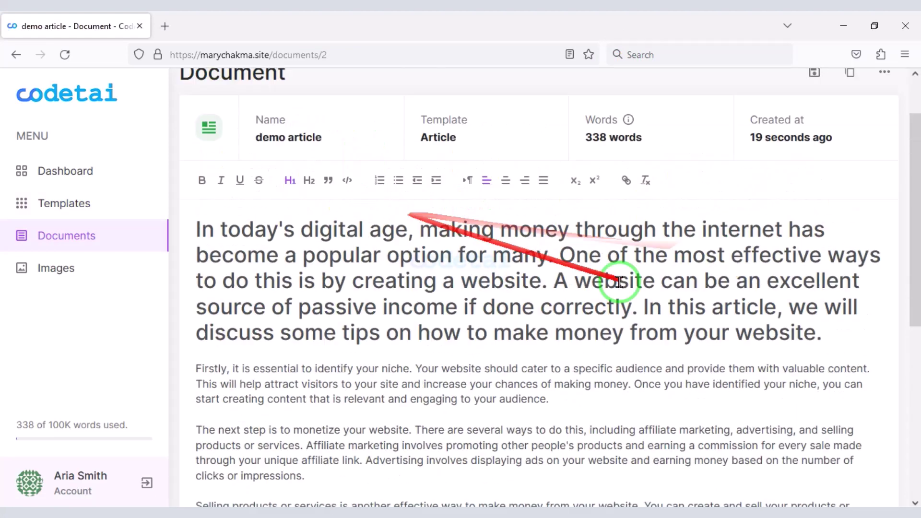
pyautogui.click(102, 178)
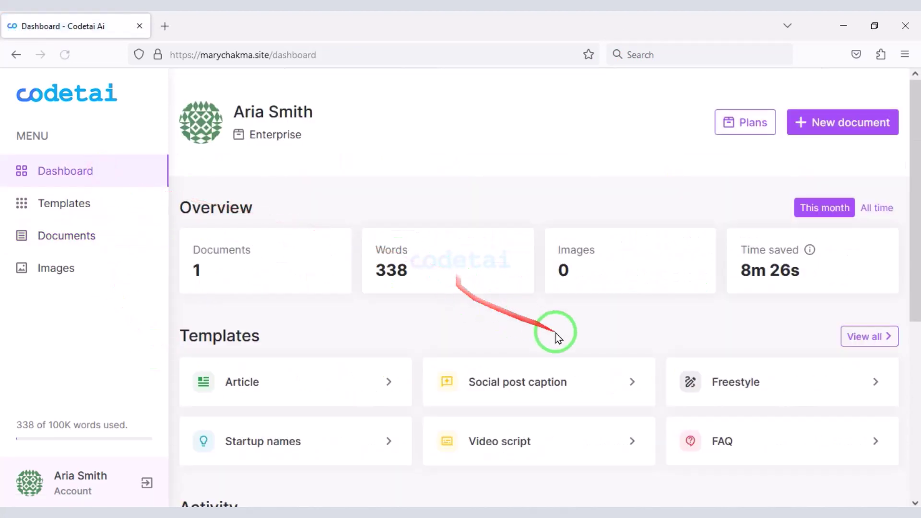
# - Regenerate the account's API key from the API settings
pyautogui.click(104, 486)
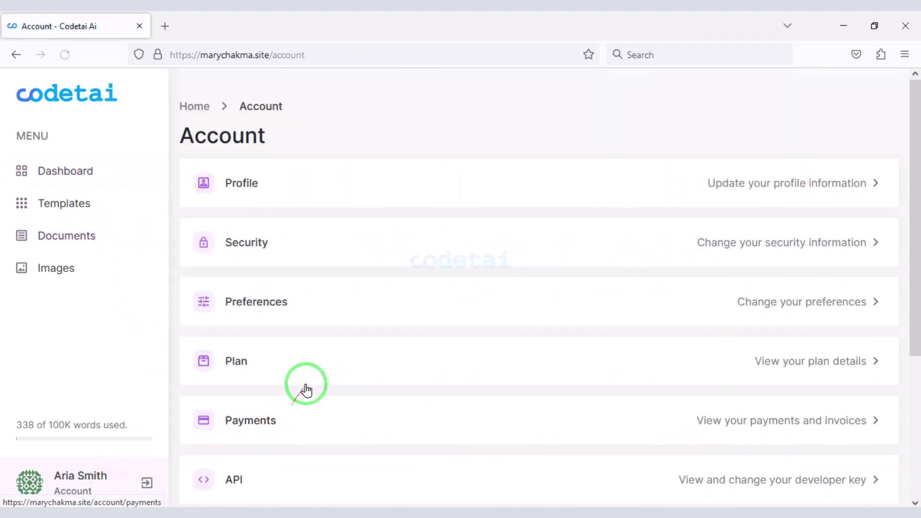
pyautogui.scroll(-3, 276, 375)
pyautogui.click(259, 344)
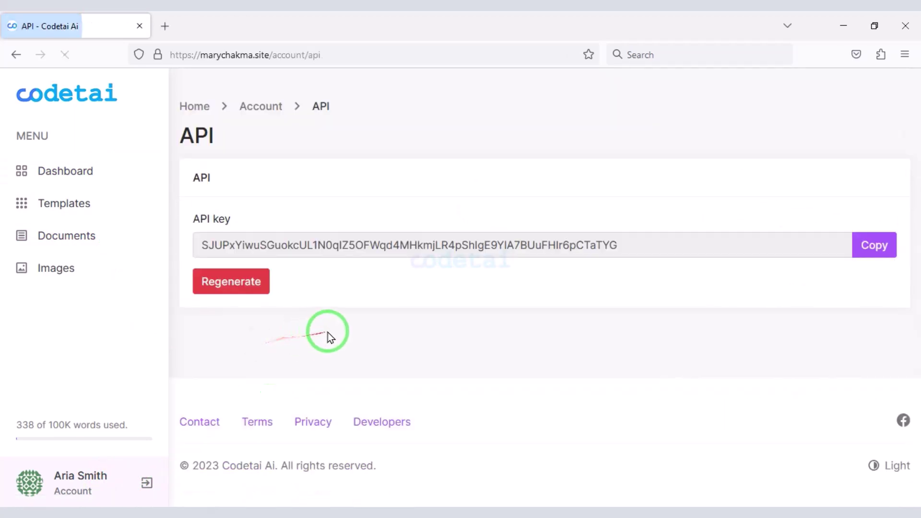
pyautogui.moveTo(659, 240); pyautogui.dragTo(183, 233)
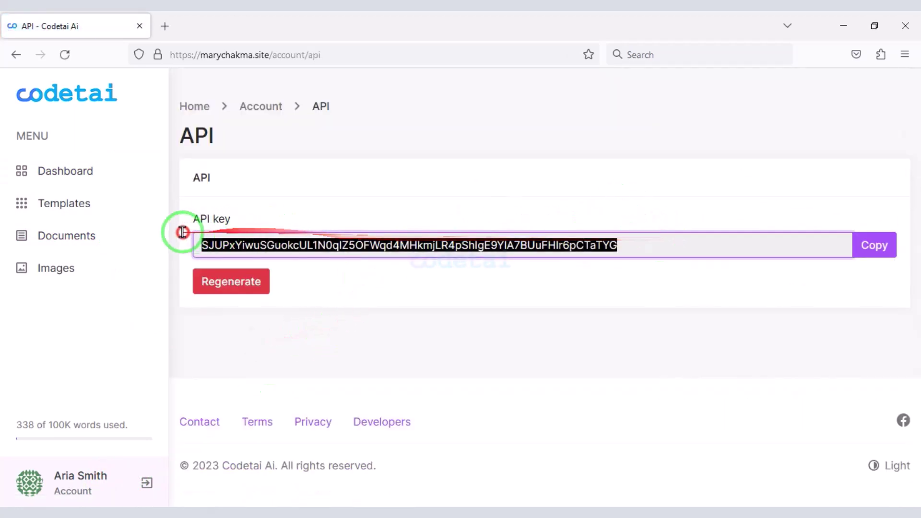
pyautogui.click(395, 330)
pyautogui.click(257, 293)
pyautogui.click(570, 329)
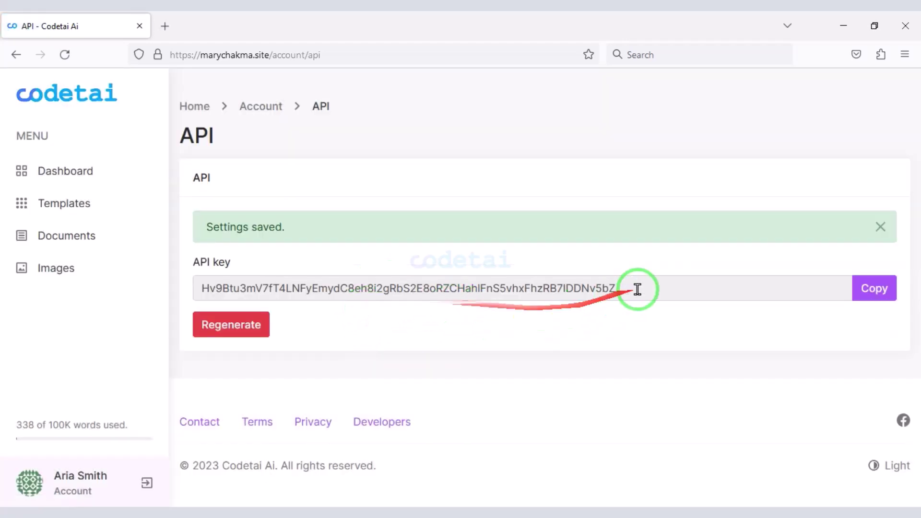
pyautogui.moveTo(640, 288); pyautogui.dragTo(202, 283)
pyautogui.click(394, 346)
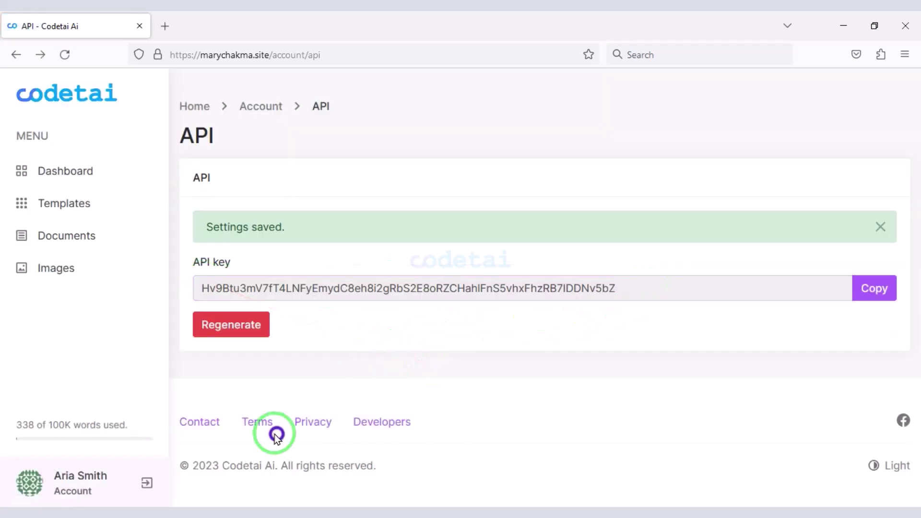
# - Open the user's Account page and scroll through its sections
pyautogui.click(69, 484)
pyautogui.scroll(-4, 284, 258)
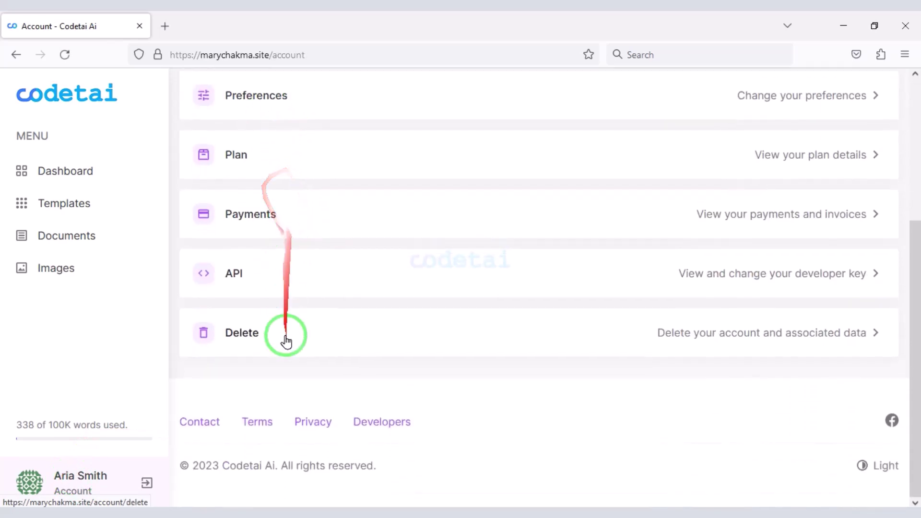
pyautogui.scroll(1, 342, 326)
pyautogui.scroll(3, 374, 321)
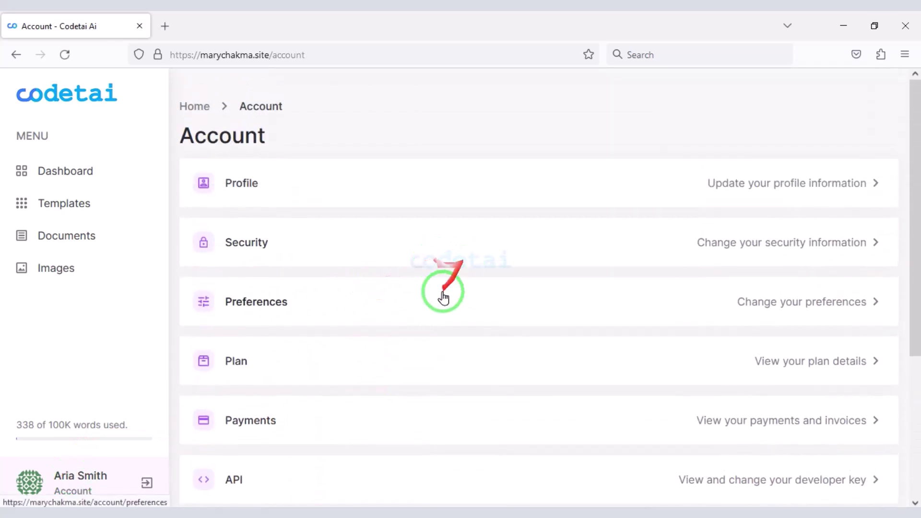
pyautogui.scroll(-2, 435, 317)
pyautogui.scroll(2, 436, 316)
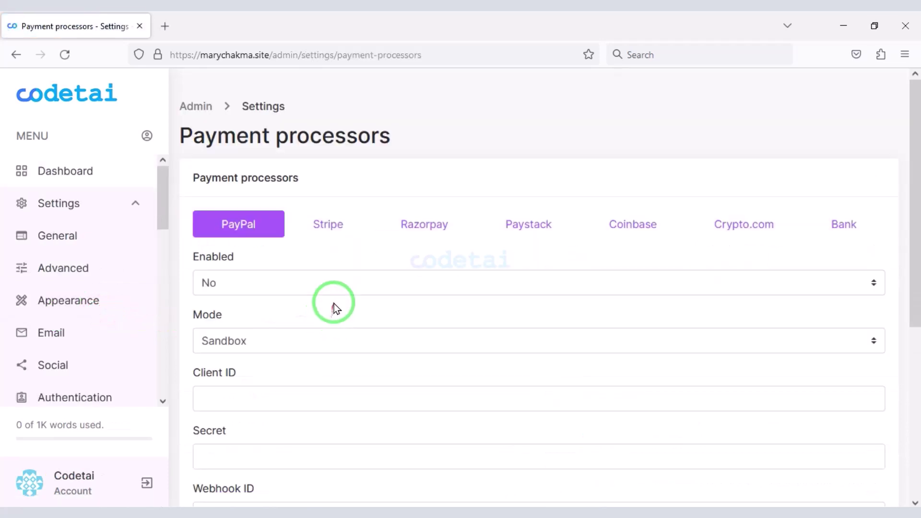
# - View the Stripe, Razorpay, Paystack, Coinbase, Crypto.com and Bank transfer payment settings
pyautogui.scroll(-3, 333, 309)
pyautogui.scroll(1, 317, 259)
pyautogui.click(318, 161)
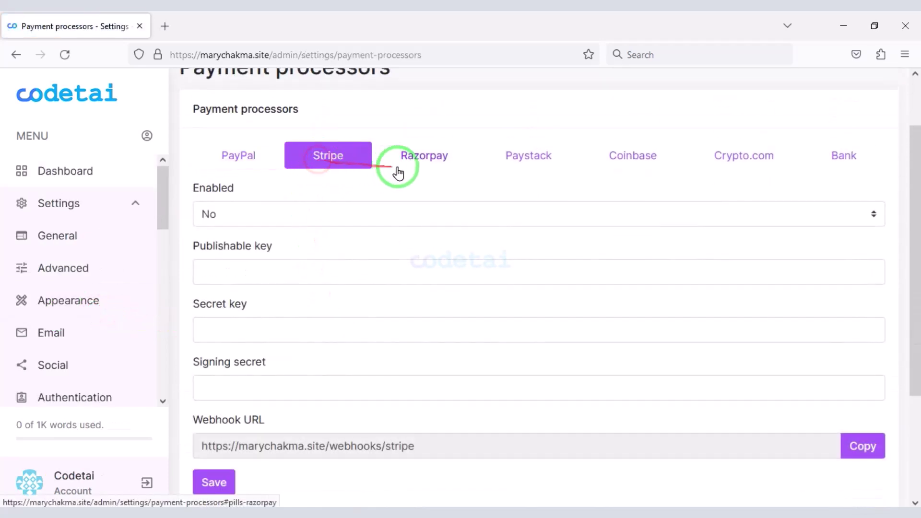
pyautogui.click(429, 162)
pyautogui.click(528, 163)
pyautogui.click(617, 166)
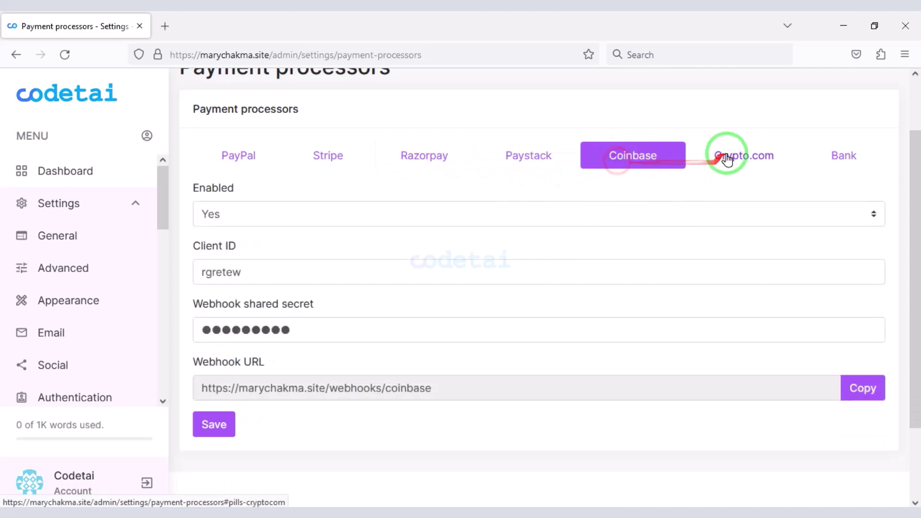
pyautogui.click(730, 156)
pyautogui.click(837, 156)
pyautogui.scroll(-1, 703, 330)
pyautogui.scroll(-5, 703, 330)
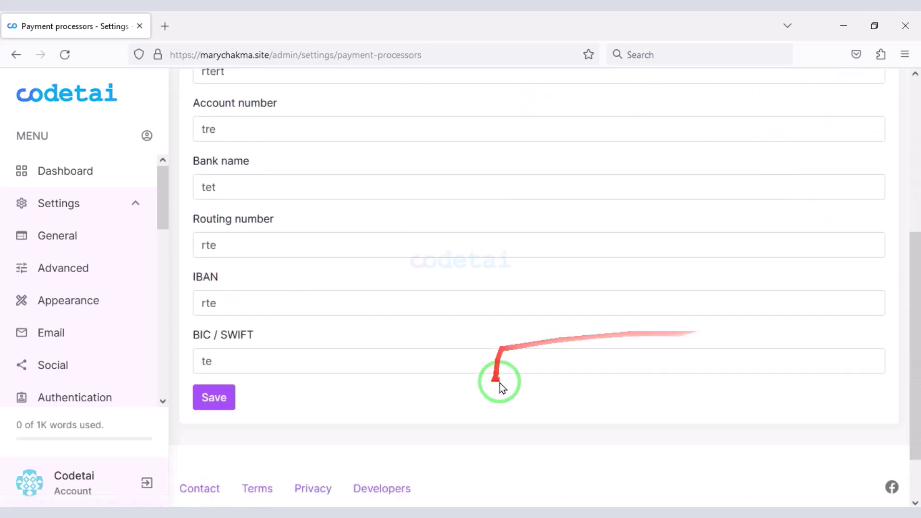
pyautogui.scroll(7, 481, 405)
pyautogui.scroll(-2, 437, 325)
# - Return to the admin dashboard and expand the settings sections list
pyautogui.click(102, 167)
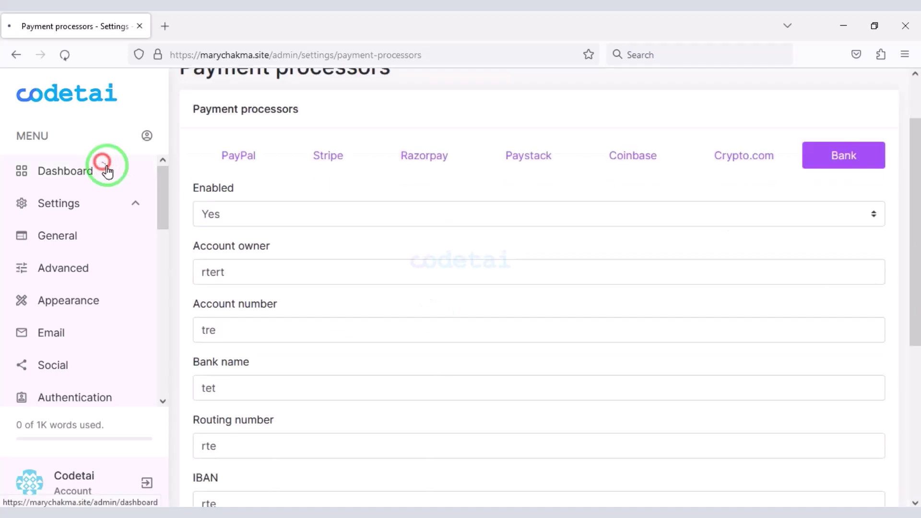
pyautogui.click(126, 204)
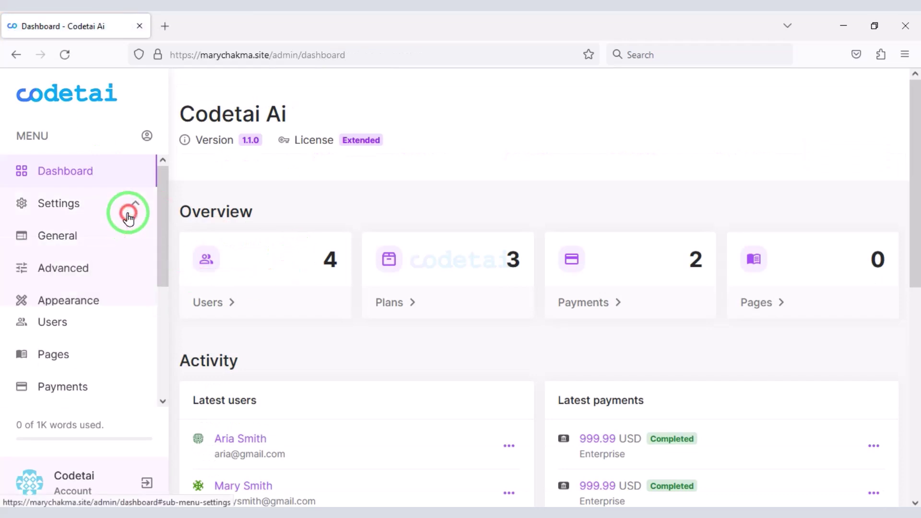
pyautogui.scroll(-4, 110, 293)
pyautogui.scroll(-4, 106, 336)
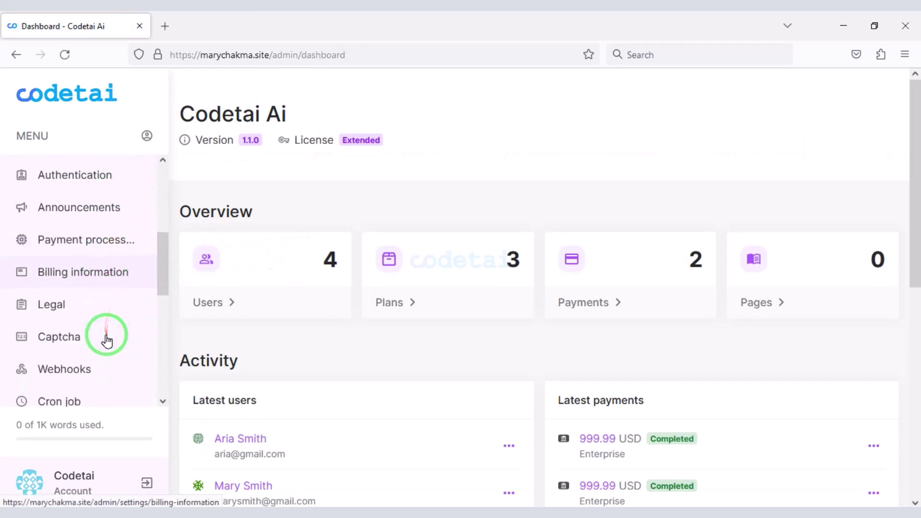
pyautogui.scroll(-2, 107, 341)
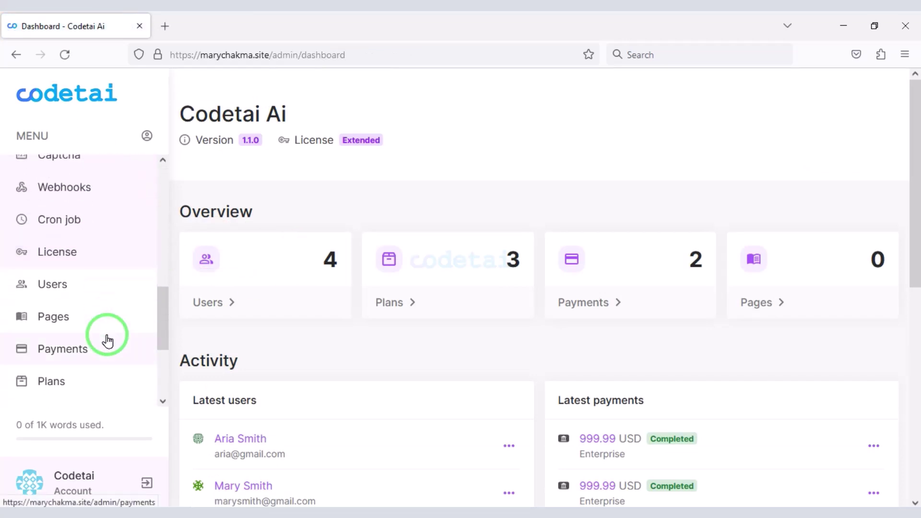
pyautogui.scroll(-4, 108, 342)
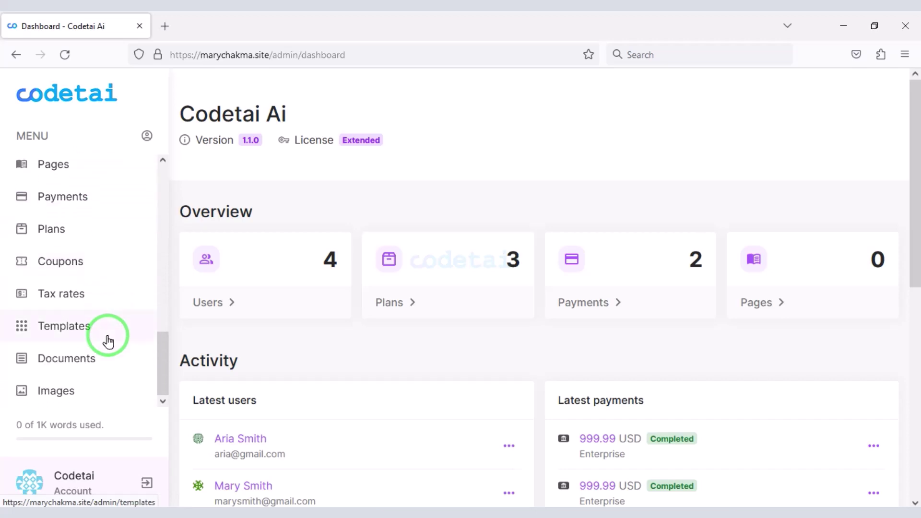
pyautogui.scroll(-2, 109, 341)
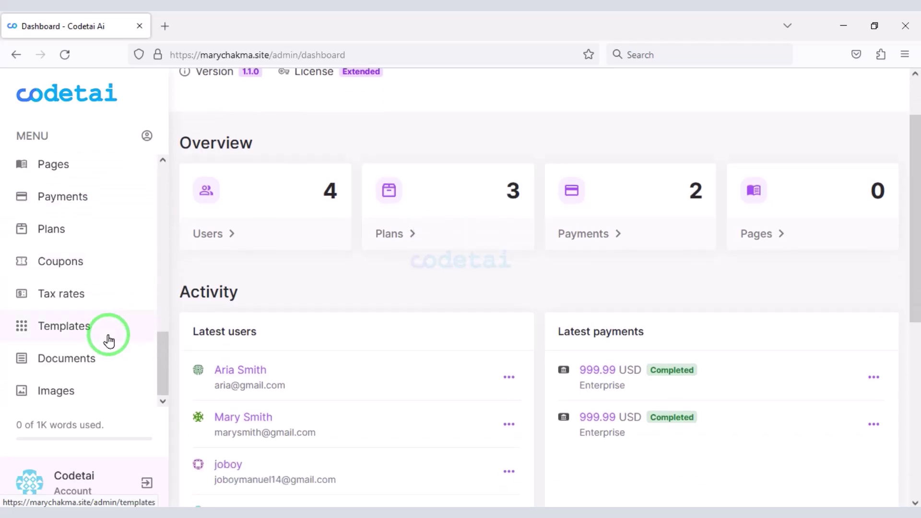
pyautogui.scroll(-5, 269, 451)
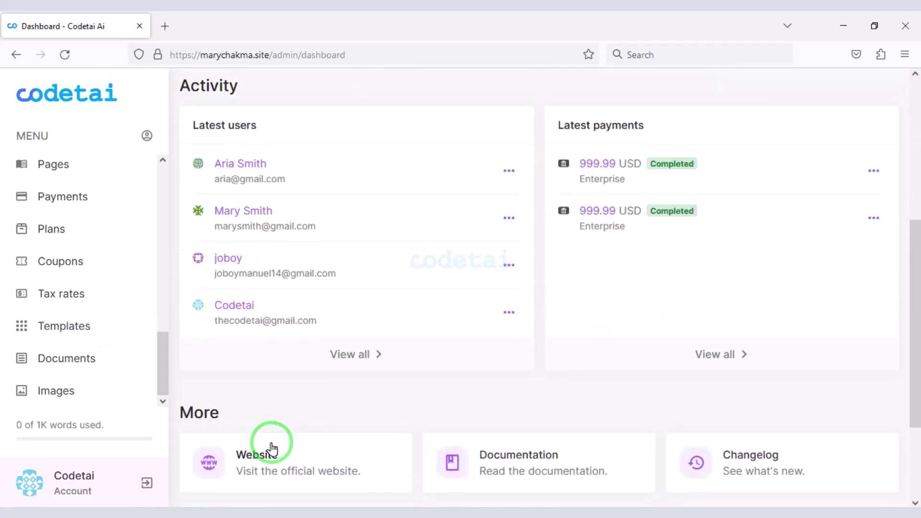
# - Open the 'phpContent - AI Content Generator Platform (SaaS)' CodeCanyon item page and outline its title
pyautogui.click(263, 438)
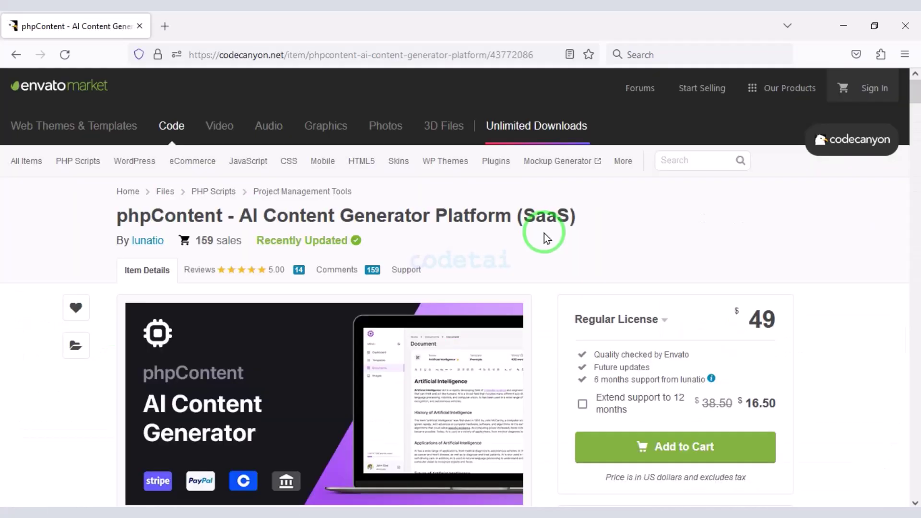
pyautogui.scroll(-2, 546, 238)
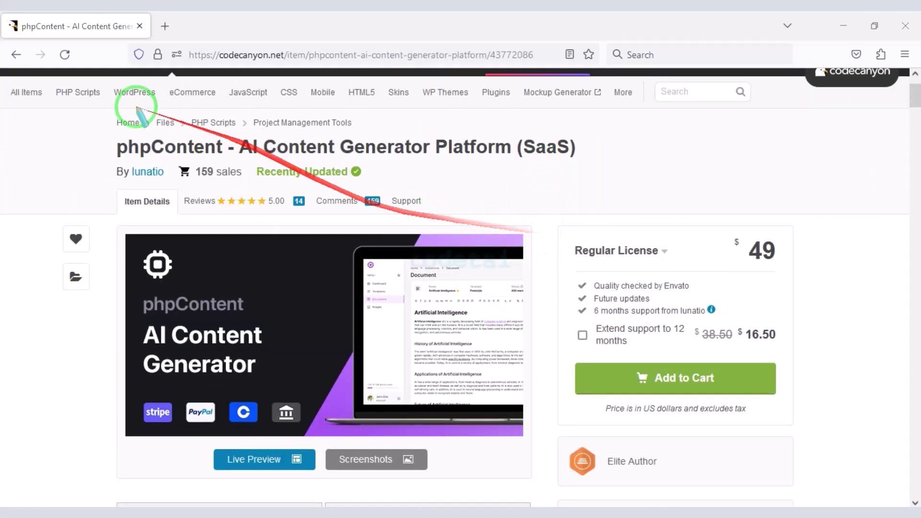
pyautogui.moveTo(181, 163); pyautogui.dragTo(582, 166)
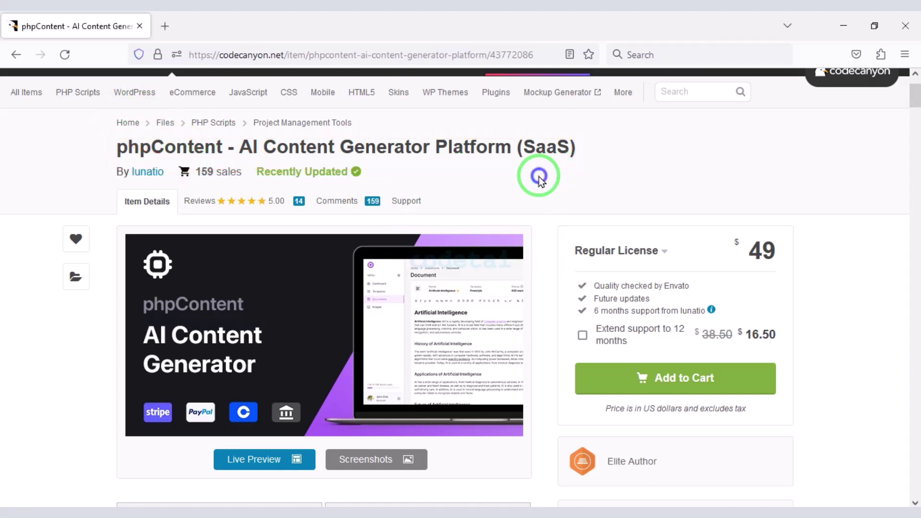
# - Scroll through the item description to review its features and the $49 Regular License
pyautogui.scroll(-5, 539, 176)
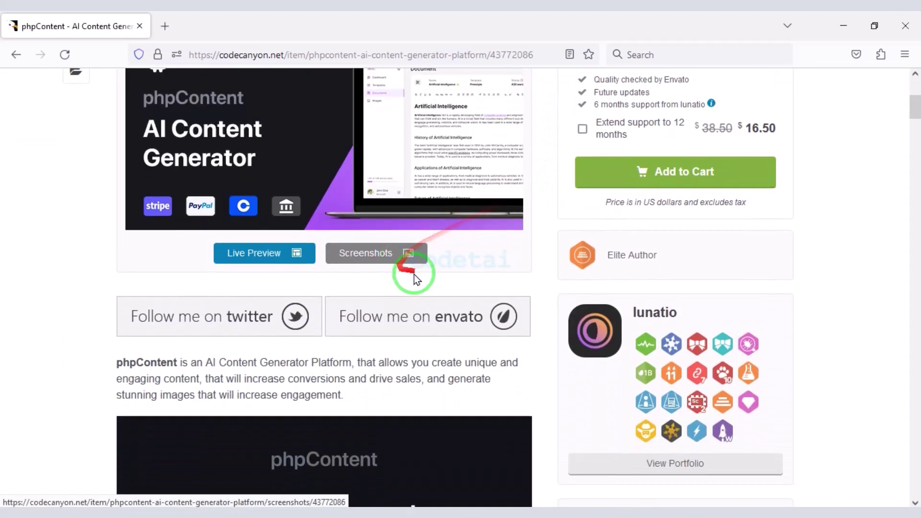
pyautogui.scroll(-6, 528, 307)
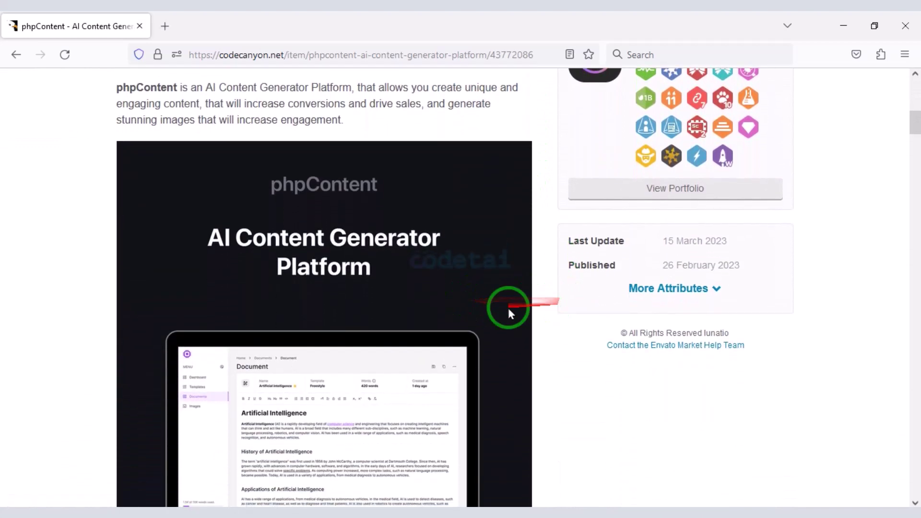
pyautogui.scroll(-18, 344, 405)
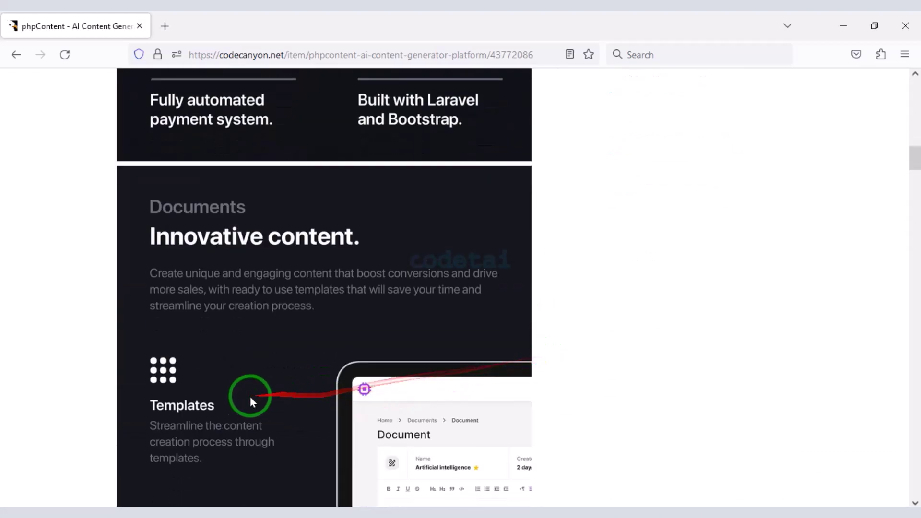
pyautogui.scroll(-20, 329, 455)
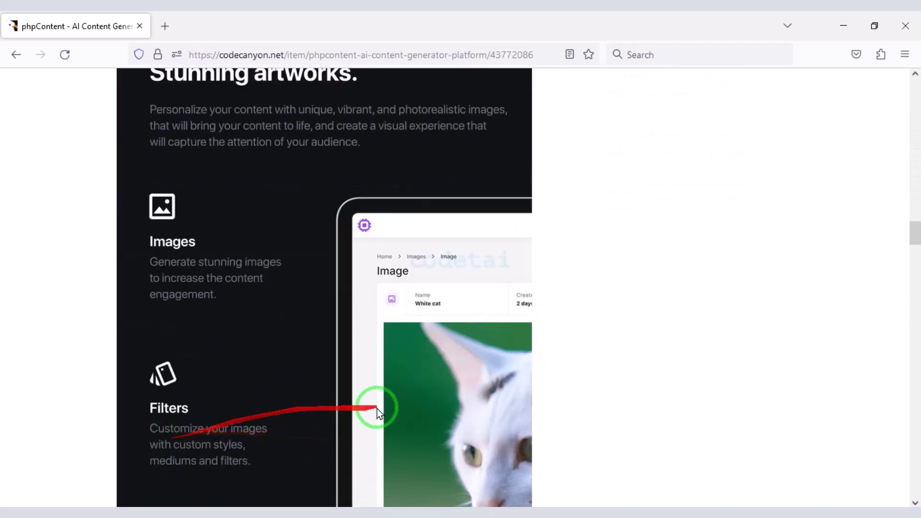
pyautogui.scroll(-18, 259, 453)
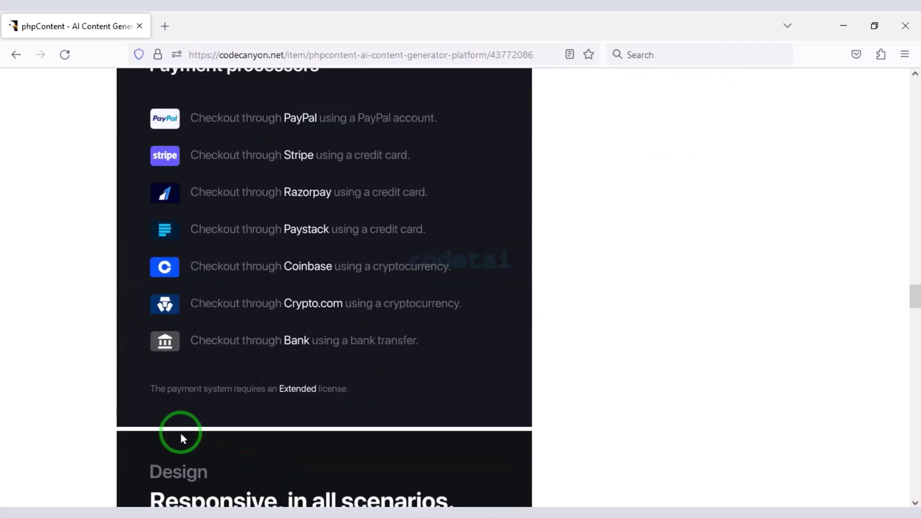
pyautogui.scroll(-10, 269, 456)
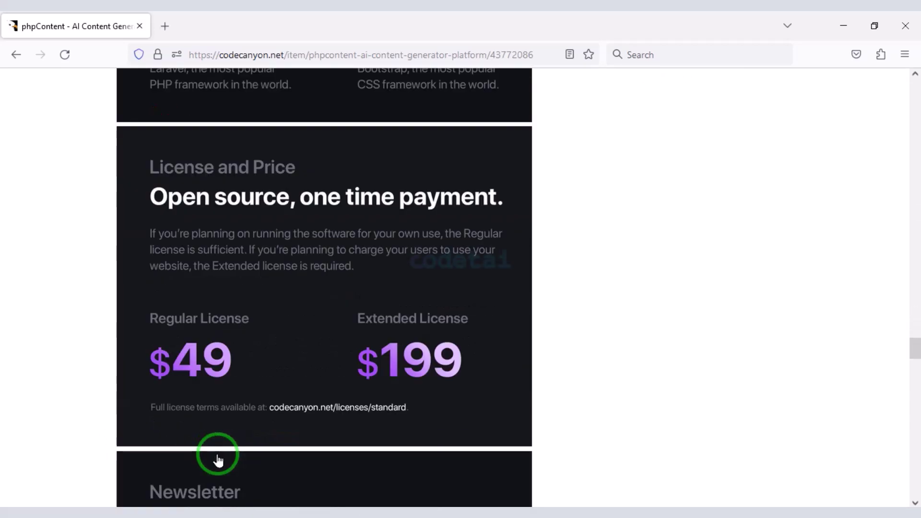
pyautogui.scroll(-15, 354, 448)
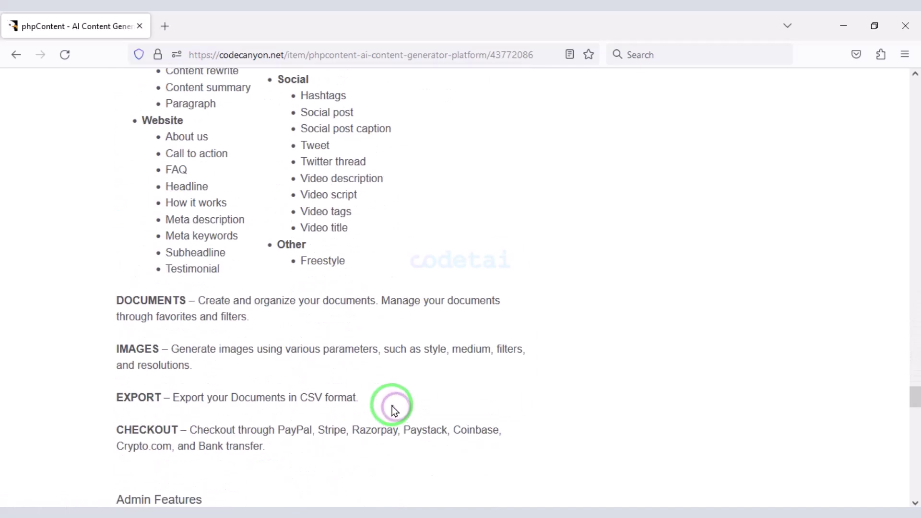
pyautogui.scroll(-10, 206, 412)
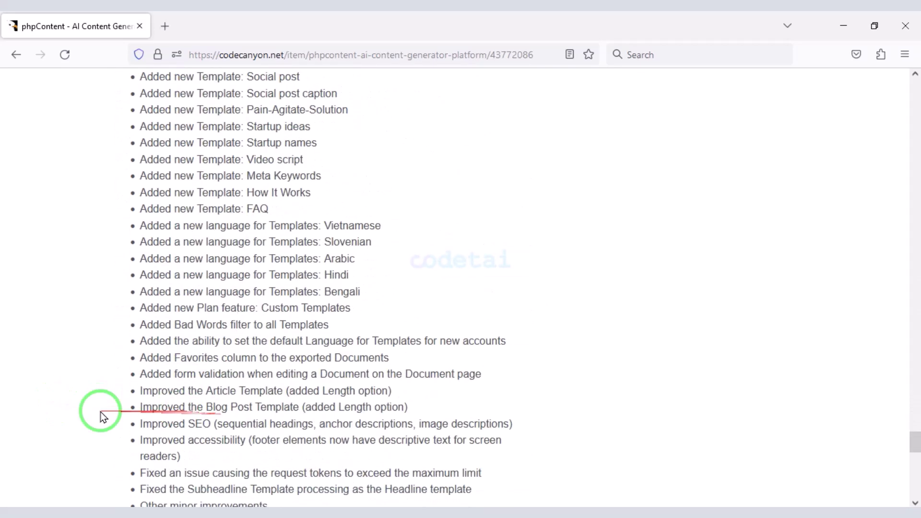
pyautogui.scroll(13, 277, 376)
pyautogui.scroll(20, 347, 360)
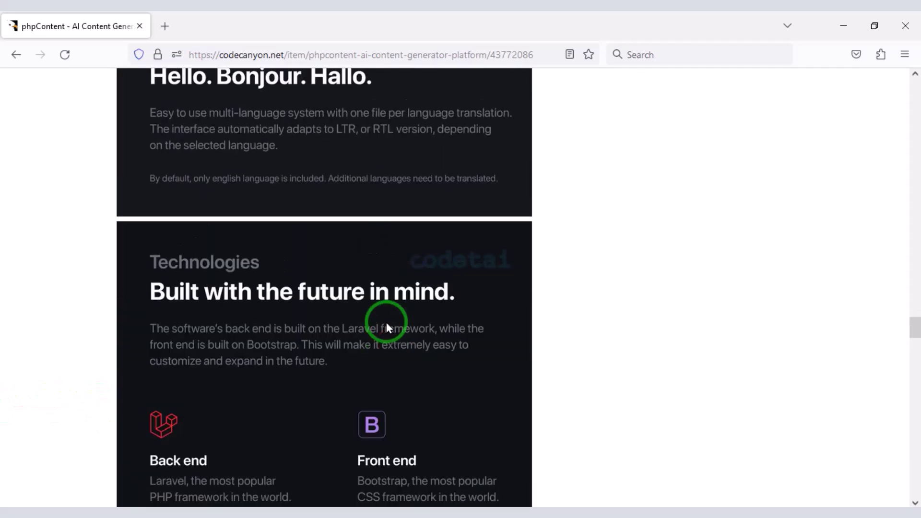
pyautogui.scroll(20, 390, 320)
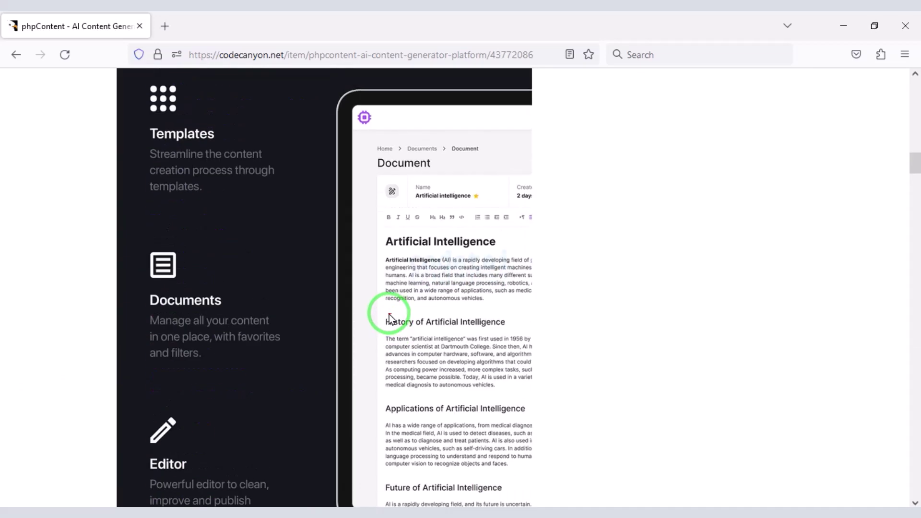
pyautogui.scroll(-2, 419, 311)
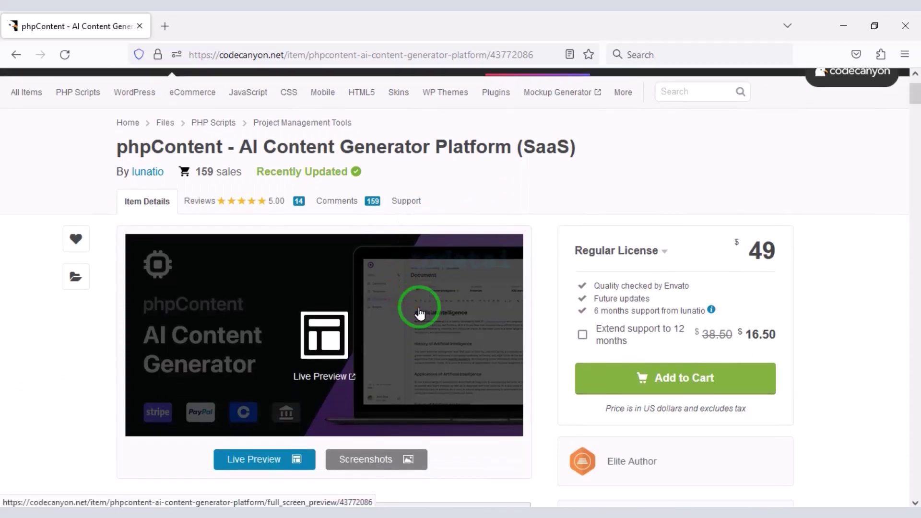
pyautogui.scroll(-3, 706, 366)
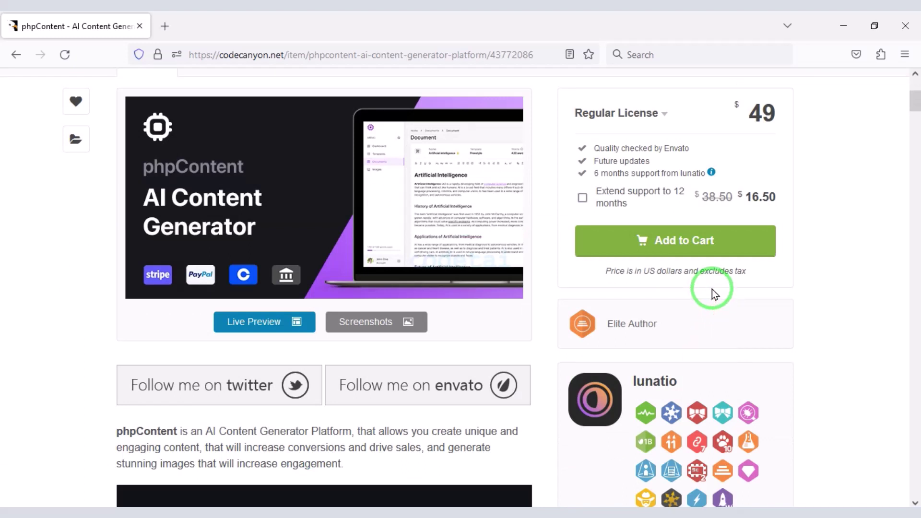
# - Add the $49 Regular License to the cart and proceed to checkout
pyautogui.click(691, 247)
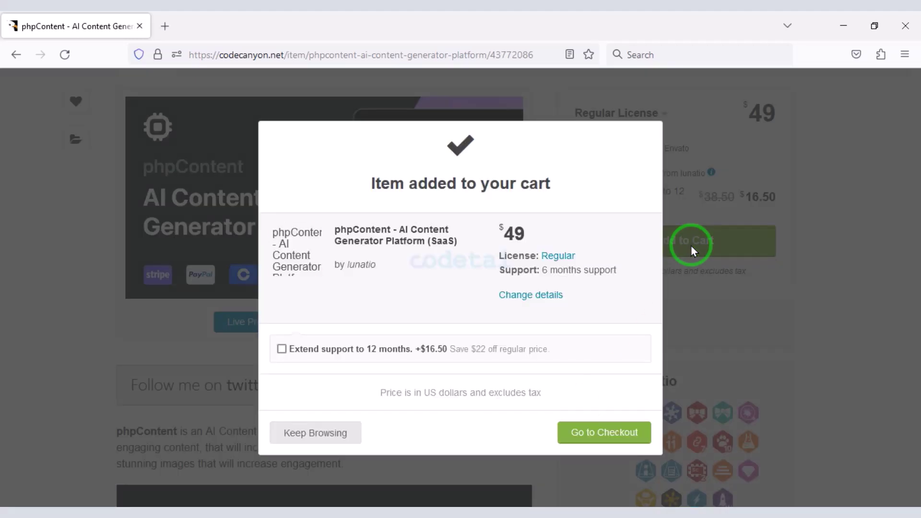
pyautogui.click(583, 434)
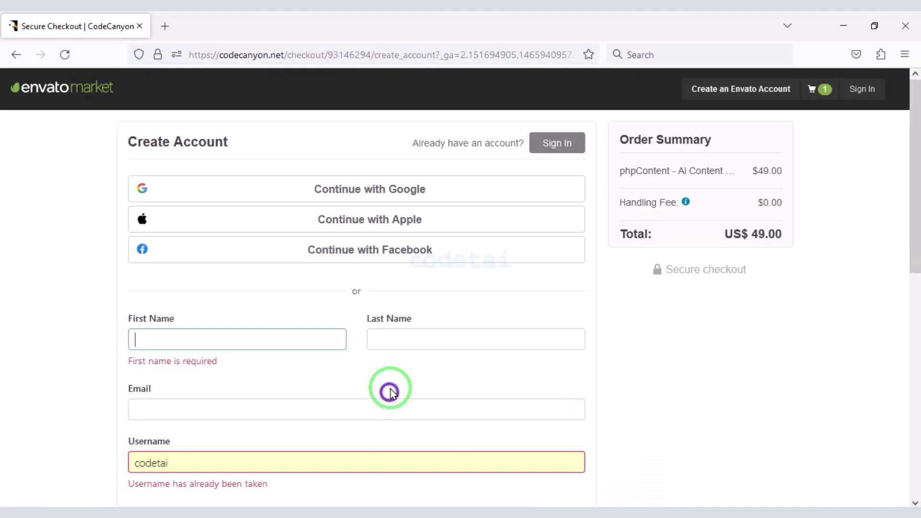
pyautogui.scroll(-8, 384, 389)
pyautogui.scroll(8, 378, 421)
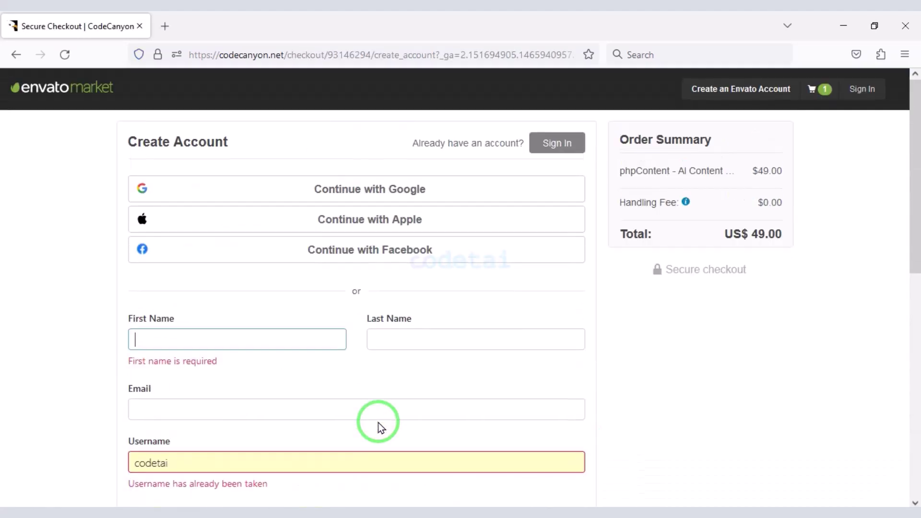
# - On the Create Account form, outline the Google, Apple and Facebook sign-up options and the account fields
pyautogui.click(247, 289)
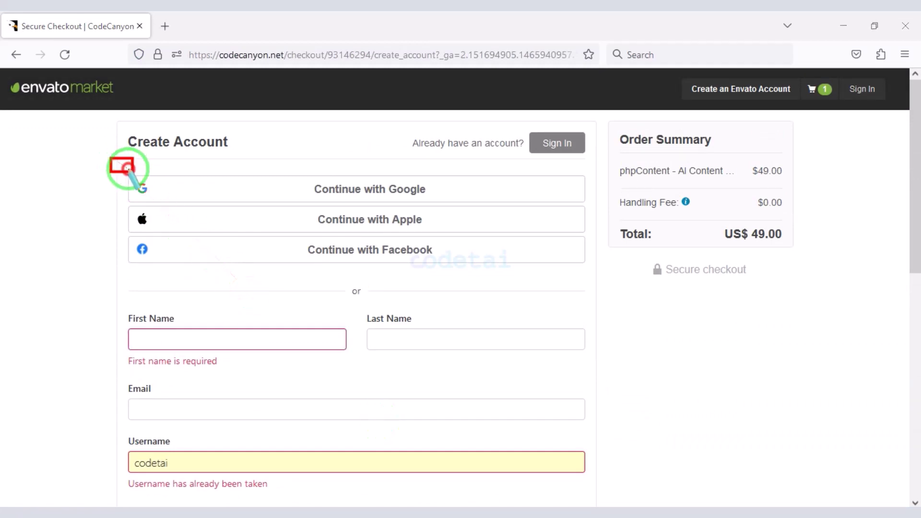
pyautogui.moveTo(129, 169)
pyautogui.mouseDown()
pyautogui.moveTo(502, 218)
pyautogui.moveTo(595, 209)
pyautogui.moveTo(533, 278)
pyautogui.mouseUp()
pyautogui.moveTo(121, 195)
pyautogui.mouseDown()
pyautogui.moveTo(154, 216)
pyautogui.moveTo(590, 271)
pyautogui.mouseUp()
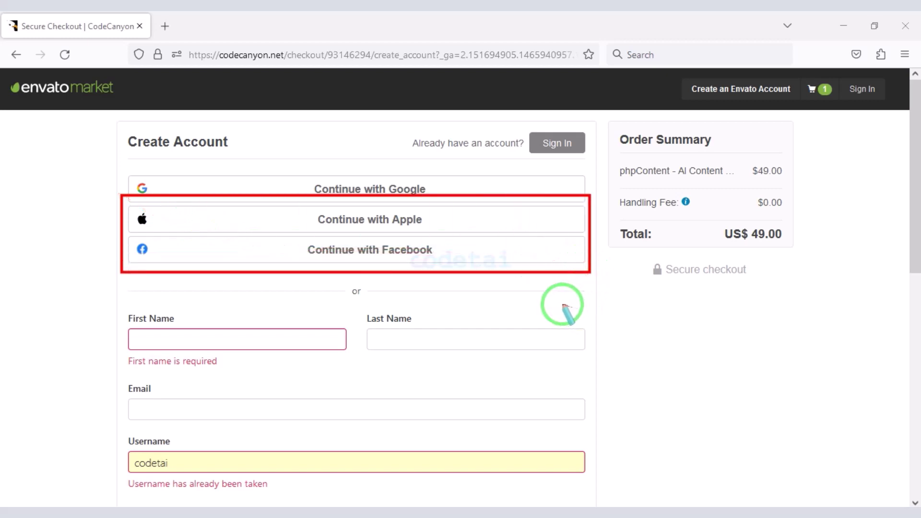
pyautogui.scroll(-4, 547, 288)
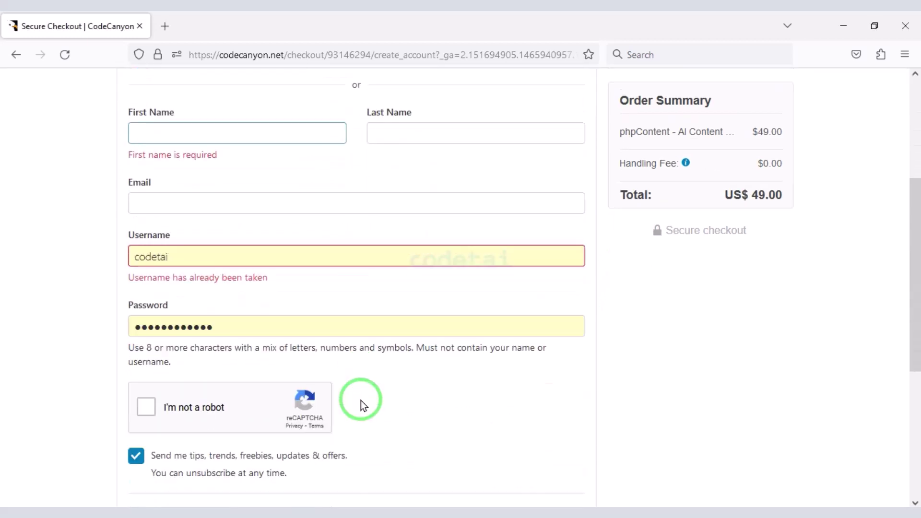
pyautogui.moveTo(114, 101)
pyautogui.mouseDown()
pyautogui.moveTo(144, 123)
pyautogui.moveTo(503, 243)
pyautogui.moveTo(597, 365)
pyautogui.mouseUp()
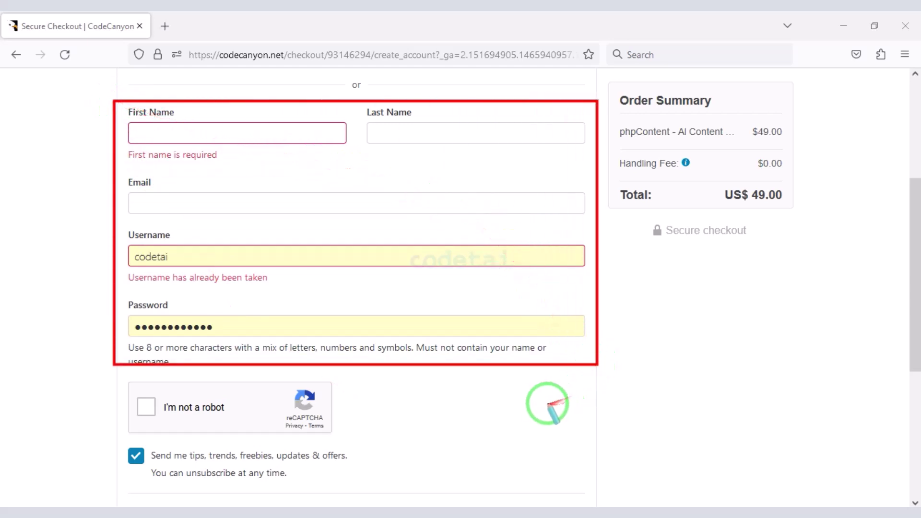
pyautogui.scroll(-1, 528, 403)
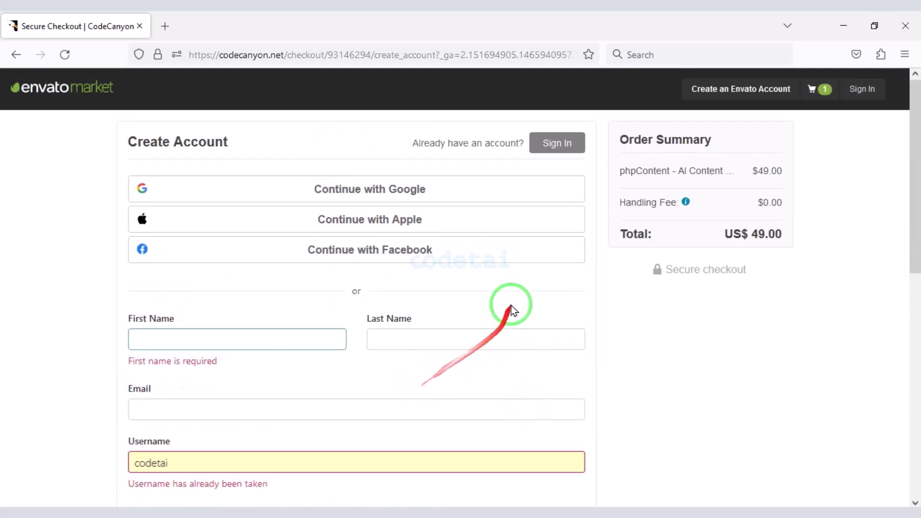
# - Sign in with the existing account and save the billing details, reaching payment selection at US$ 53.35
pyautogui.click(558, 145)
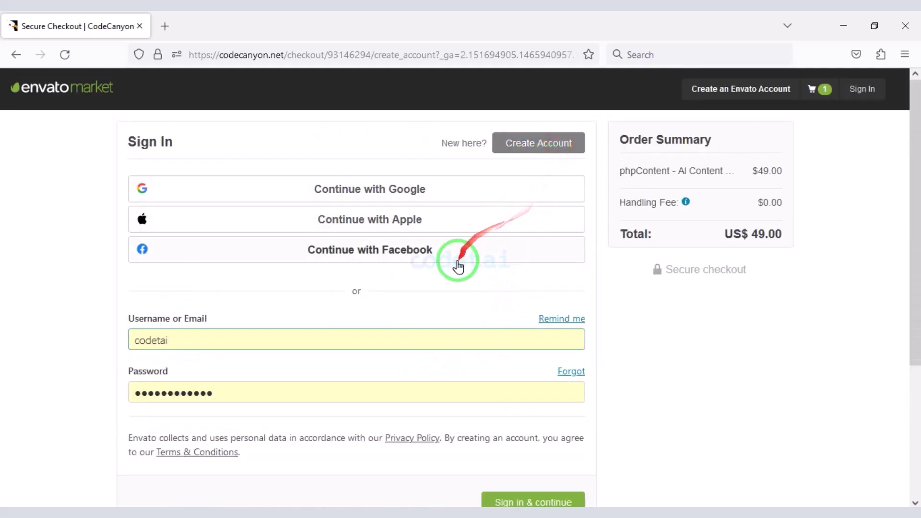
pyautogui.scroll(-2, 431, 298)
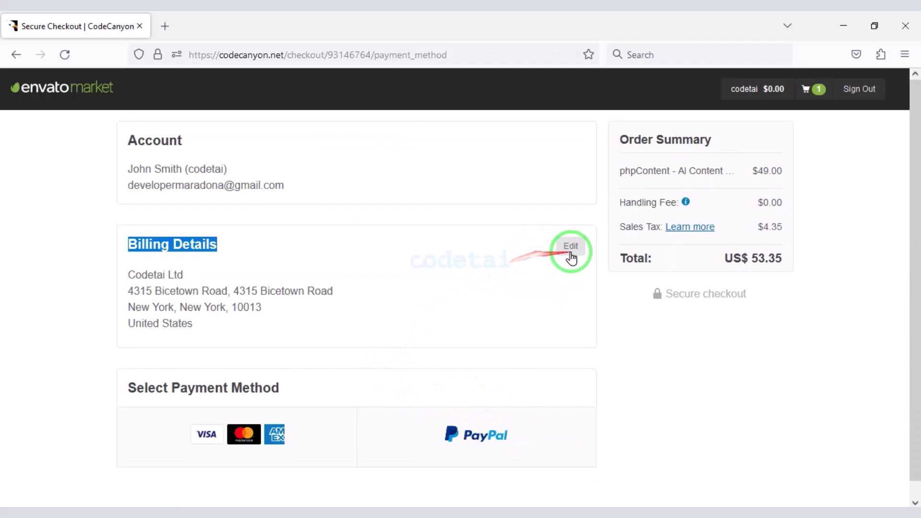
pyautogui.click(569, 250)
pyautogui.moveTo(113, 142)
pyautogui.mouseDown()
pyautogui.moveTo(413, 390)
pyautogui.moveTo(556, 412)
pyautogui.mouseUp()
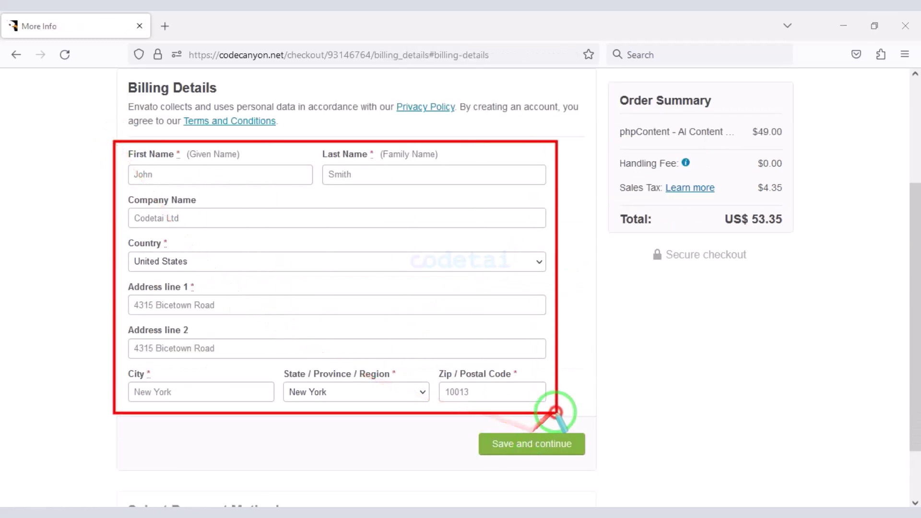
pyautogui.click(529, 449)
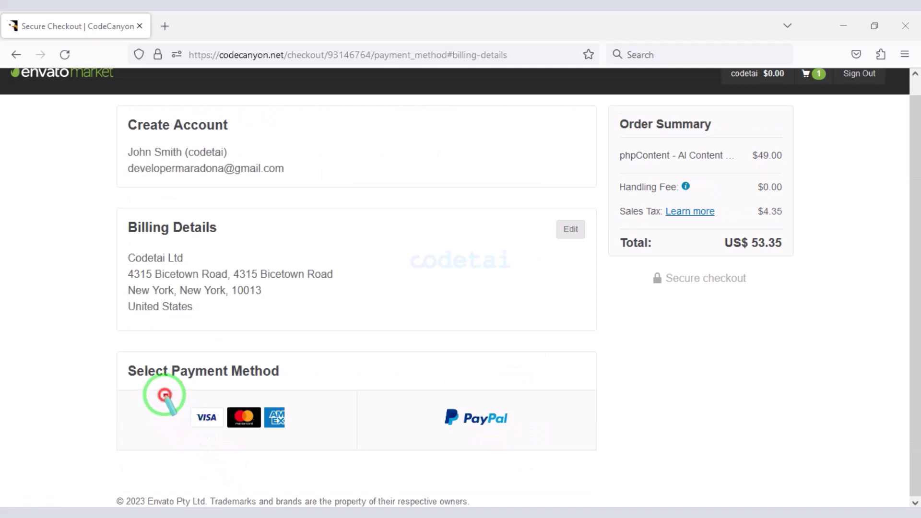
pyautogui.moveTo(165, 395)
pyautogui.mouseDown()
pyautogui.moveTo(463, 428)
pyautogui.moveTo(526, 447)
pyautogui.mouseUp()
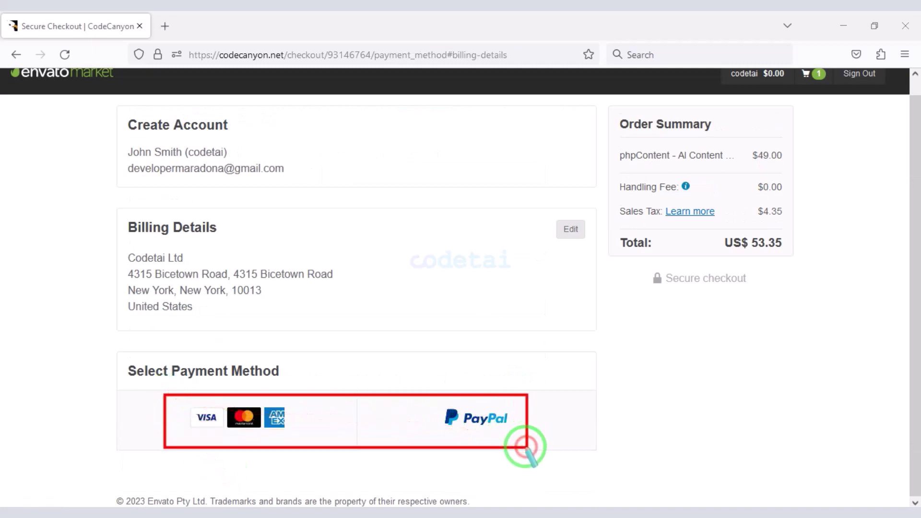
# - Select Visa/Mastercard/Amex payment and highlight the card number, expiry, CVV fields and US$ 55.53 total
pyautogui.click(228, 425)
pyautogui.scroll(-4, 300, 356)
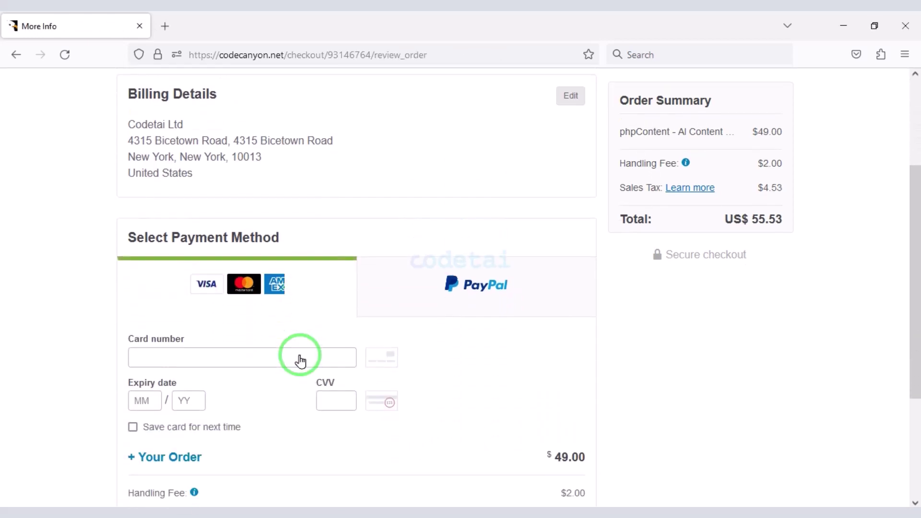
pyautogui.scroll(-2, 300, 365)
pyautogui.scroll(1, 480, 345)
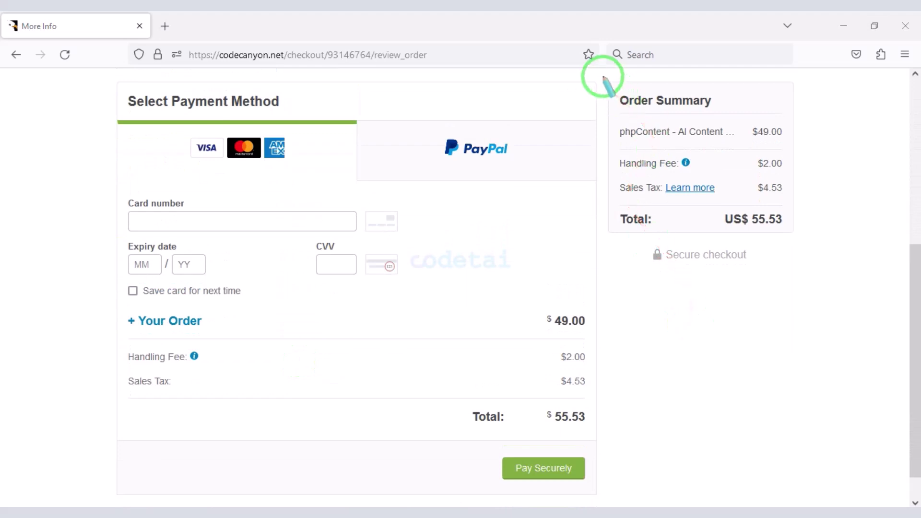
pyautogui.moveTo(601, 75)
pyautogui.mouseDown()
pyautogui.moveTo(787, 237)
pyautogui.moveTo(808, 243)
pyautogui.mouseUp()
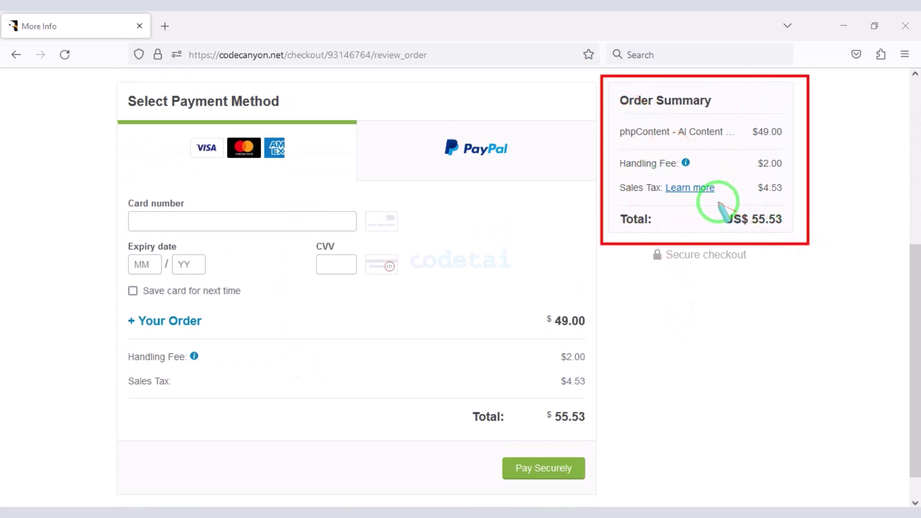
pyautogui.moveTo(718, 202); pyautogui.dragTo(781, 234)
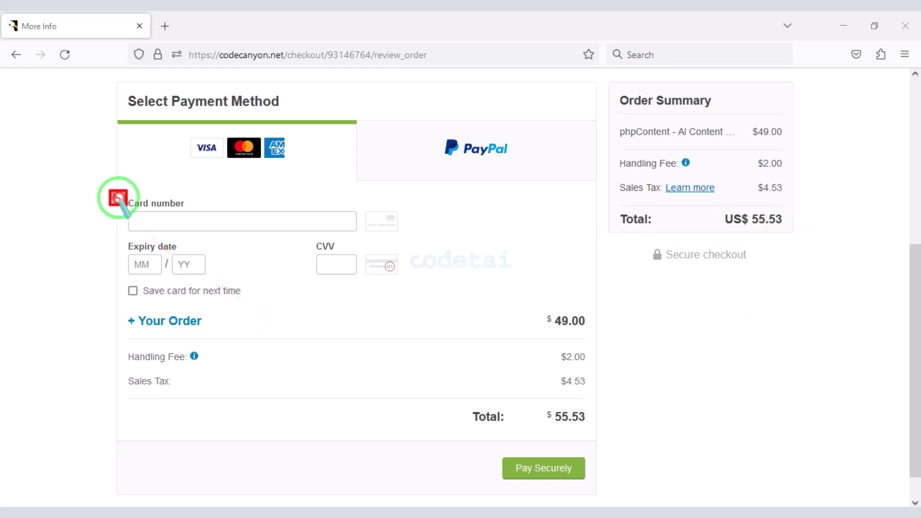
pyautogui.moveTo(110, 191)
pyautogui.mouseDown()
pyautogui.moveTo(264, 299)
pyautogui.moveTo(420, 309)
pyautogui.mouseUp()
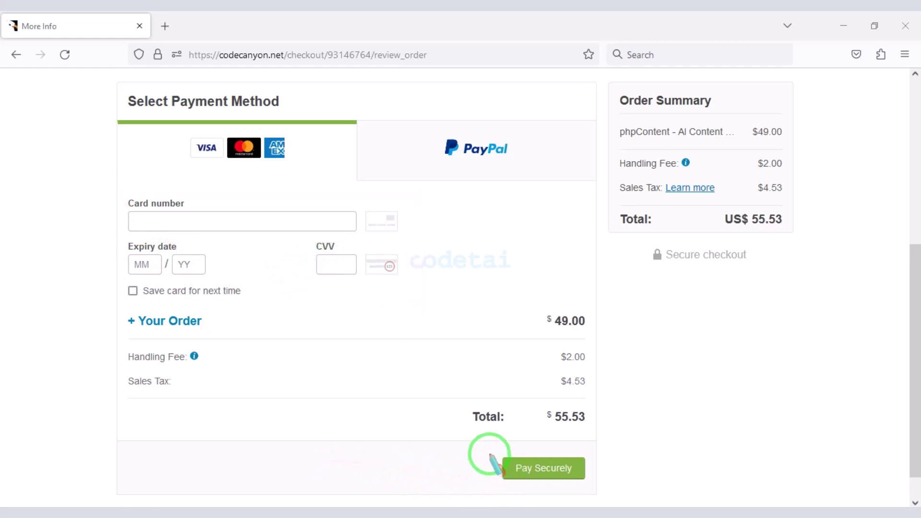
pyautogui.moveTo(518, 461); pyautogui.dragTo(587, 484)
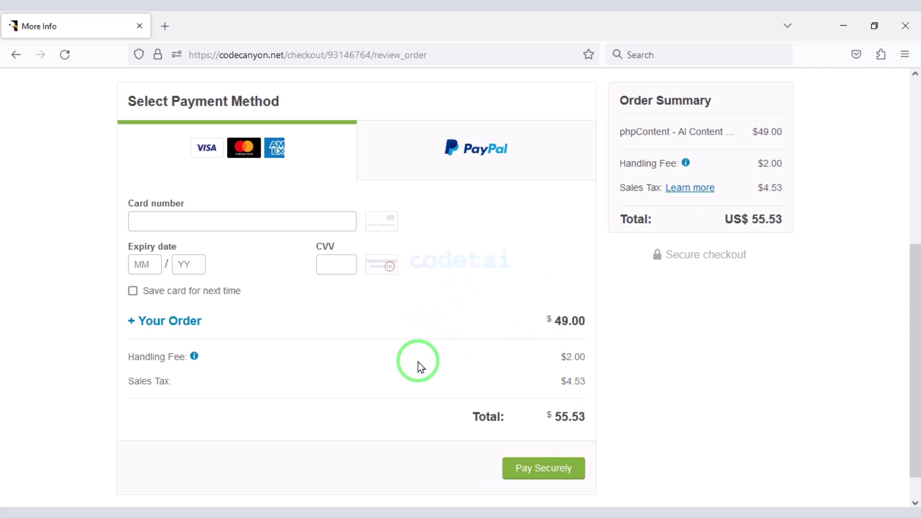
# - Switch the payment method to PayPal and continue to the Pay with PayPal login page
pyautogui.click(433, 165)
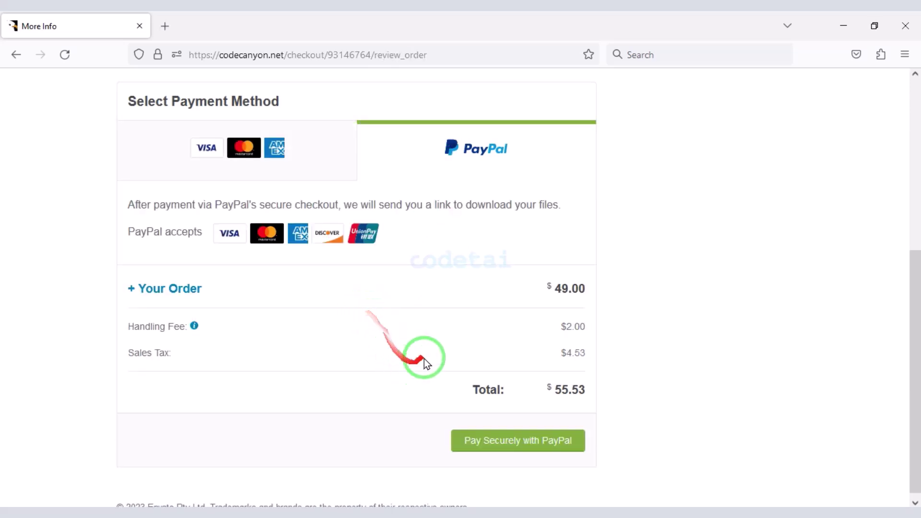
pyautogui.click(522, 441)
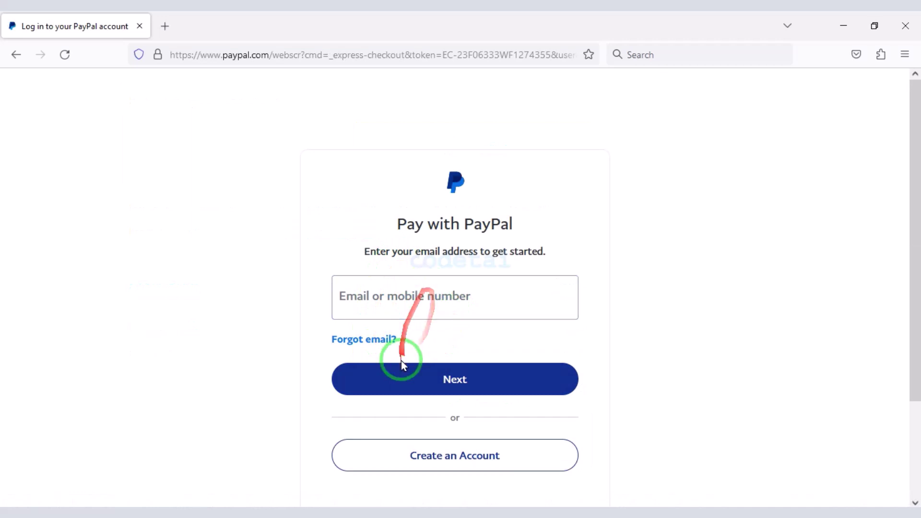
pyautogui.scroll(-3, 405, 369)
pyautogui.scroll(3, 624, 391)
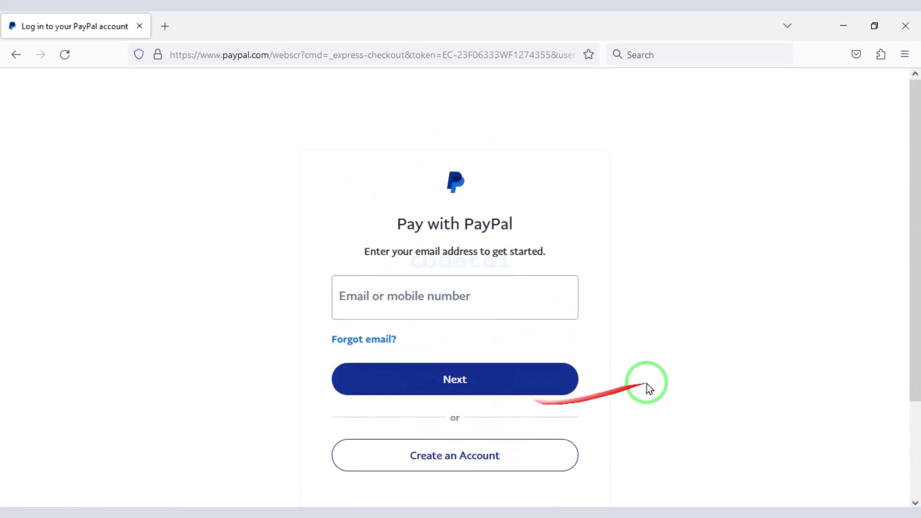
pyautogui.scroll(-2, 479, 331)
pyautogui.scroll(1, 503, 341)
pyautogui.scroll(-1, 466, 356)
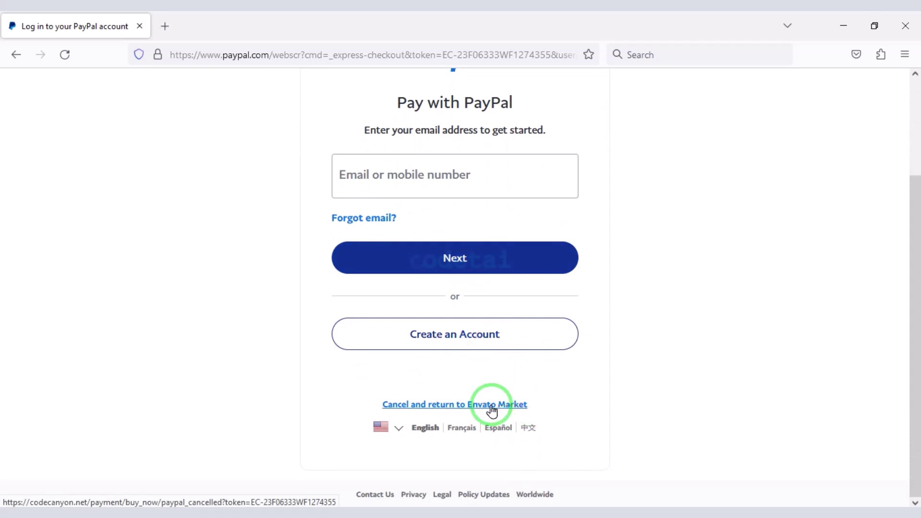
pyautogui.scroll(2, 492, 410)
pyautogui.scroll(-1, 479, 390)
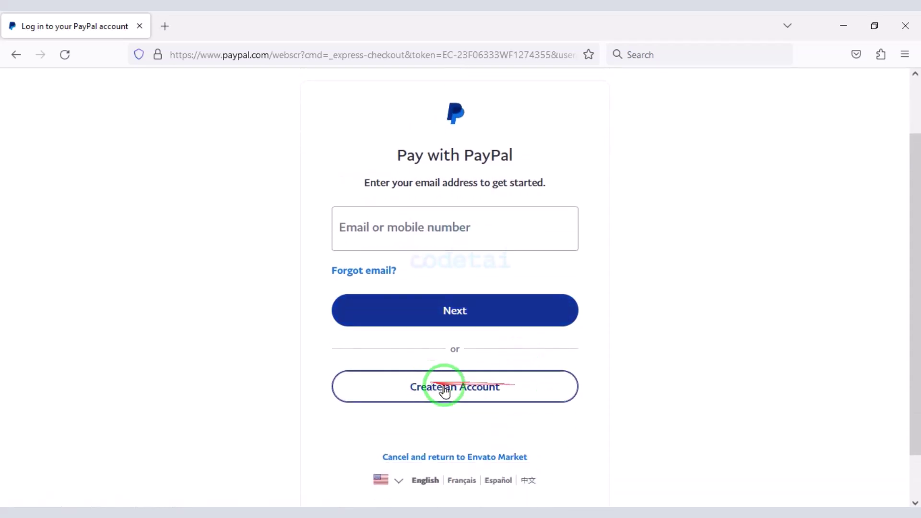
pyautogui.scroll(1, 385, 325)
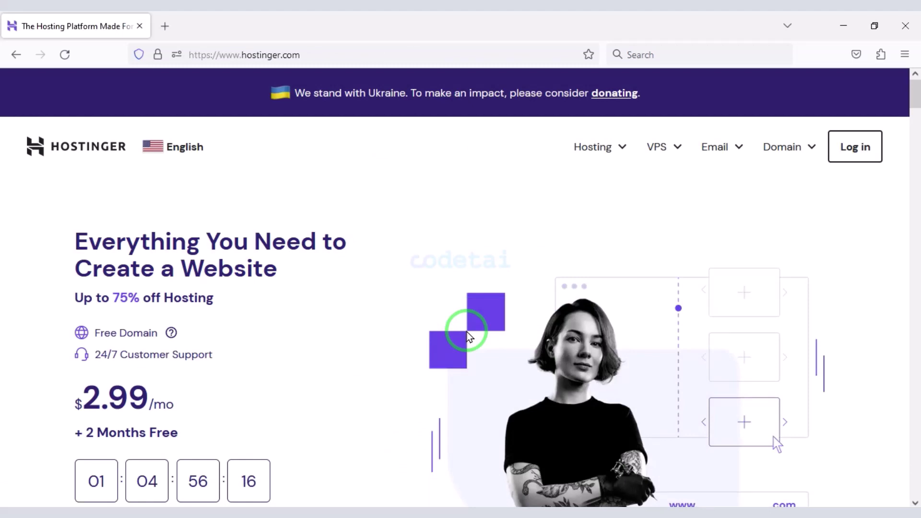
# - Scroll down through Hostinger's homepage and back up toward the top
pyautogui.scroll(-3, 470, 337)
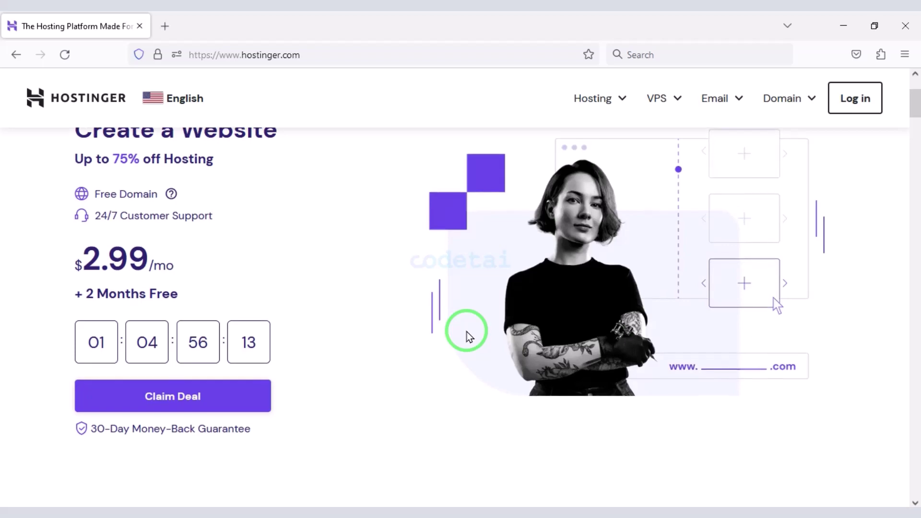
pyautogui.scroll(-2, 469, 338)
pyautogui.scroll(-4, 469, 338)
pyautogui.scroll(-3, 469, 337)
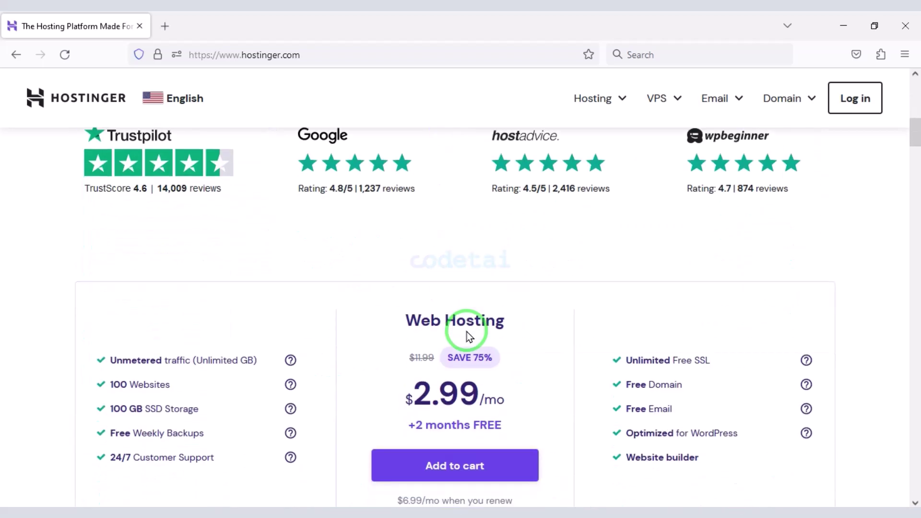
pyautogui.scroll(-4, 470, 338)
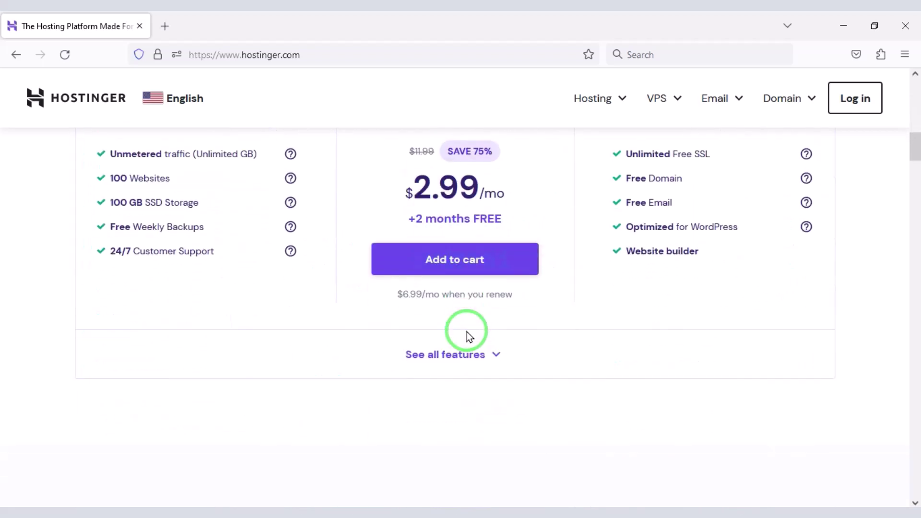
pyautogui.scroll(-5, 470, 337)
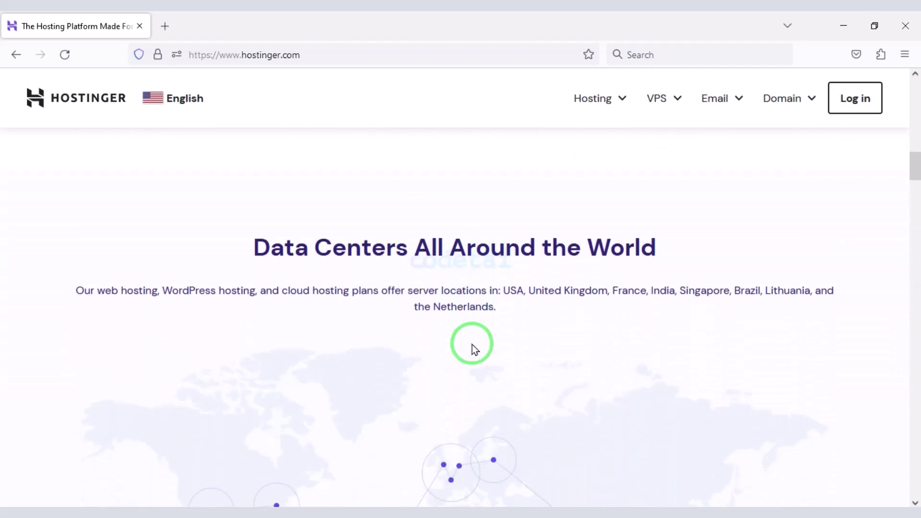
pyautogui.scroll(-5, 472, 344)
pyautogui.scroll(-6, 475, 334)
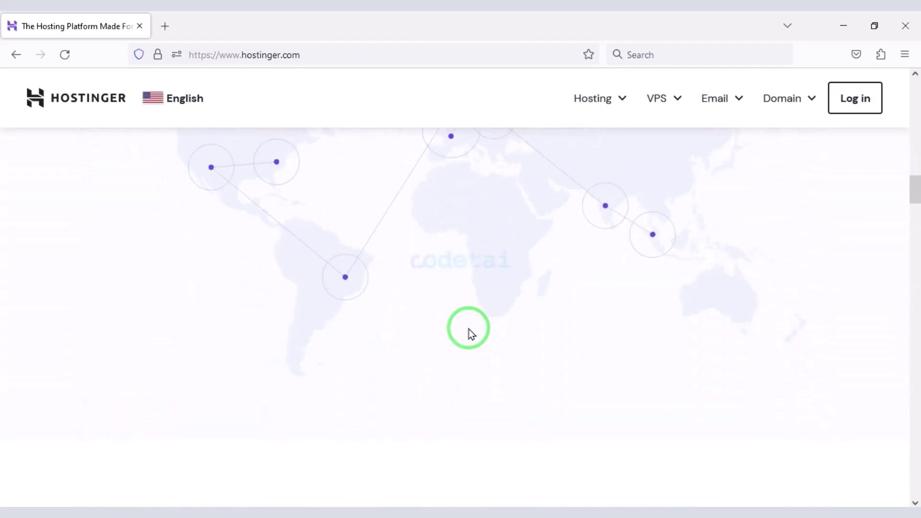
pyautogui.scroll(-4, 474, 338)
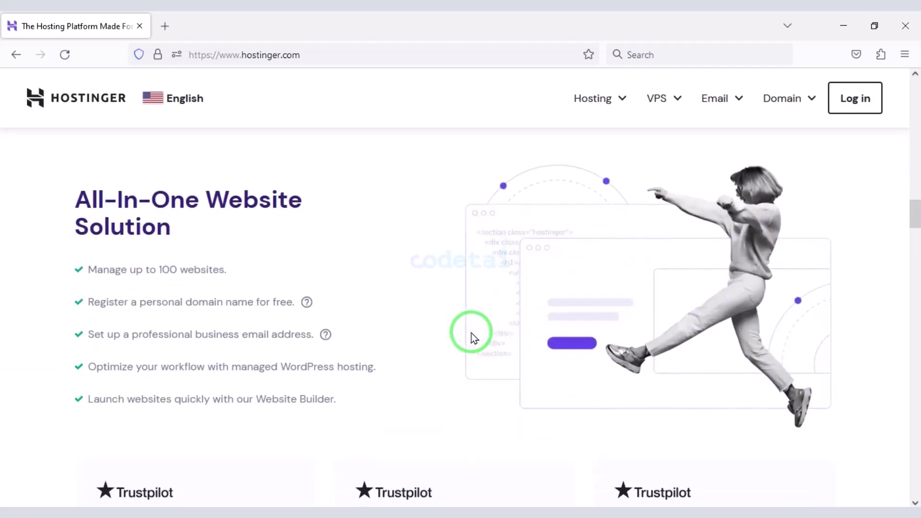
pyautogui.scroll(-6, 474, 339)
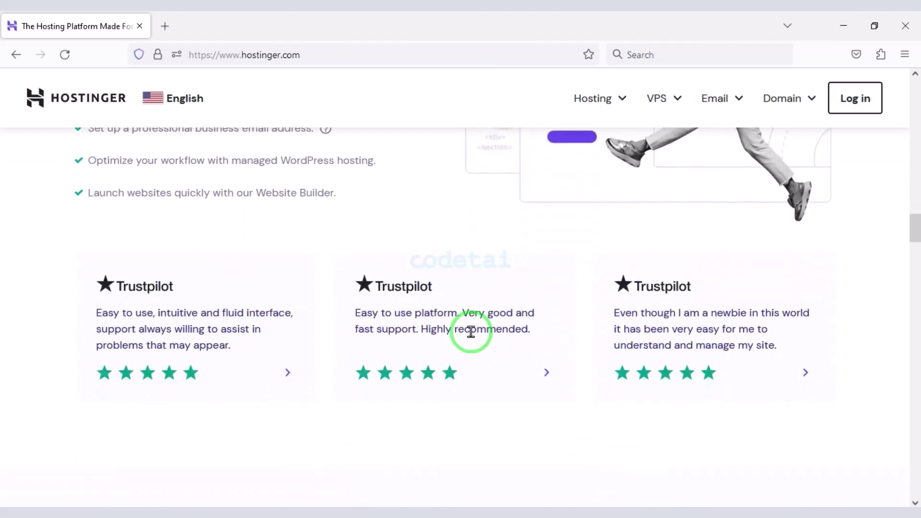
pyautogui.scroll(-6, 474, 338)
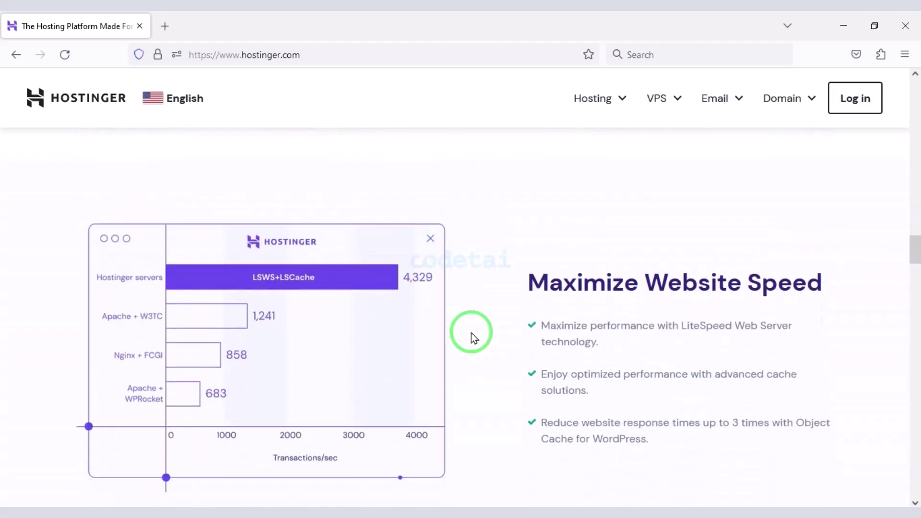
pyautogui.scroll(-9, 474, 338)
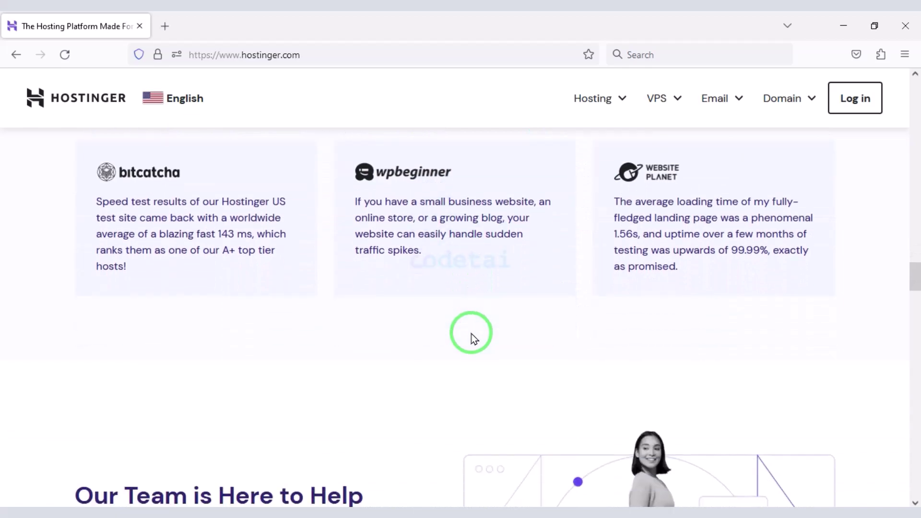
pyautogui.scroll(-1, 474, 335)
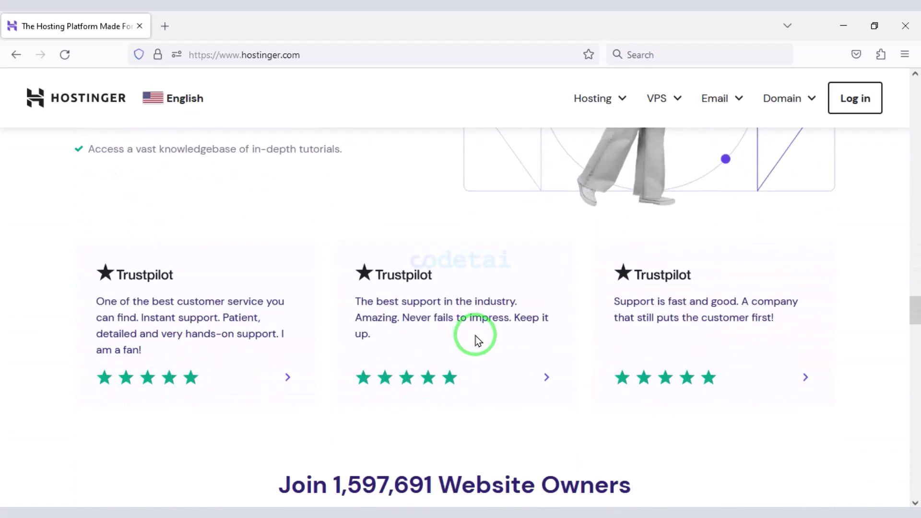
pyautogui.scroll(10, 476, 332)
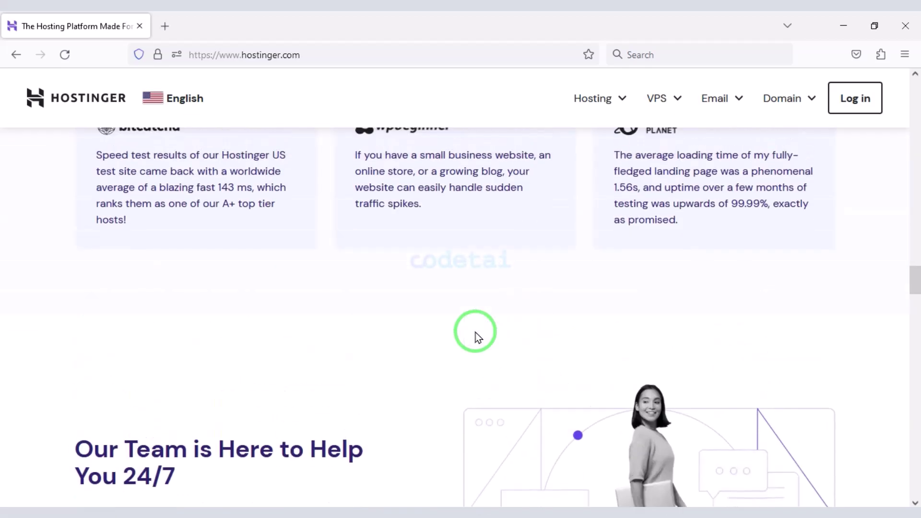
pyautogui.scroll(11, 476, 333)
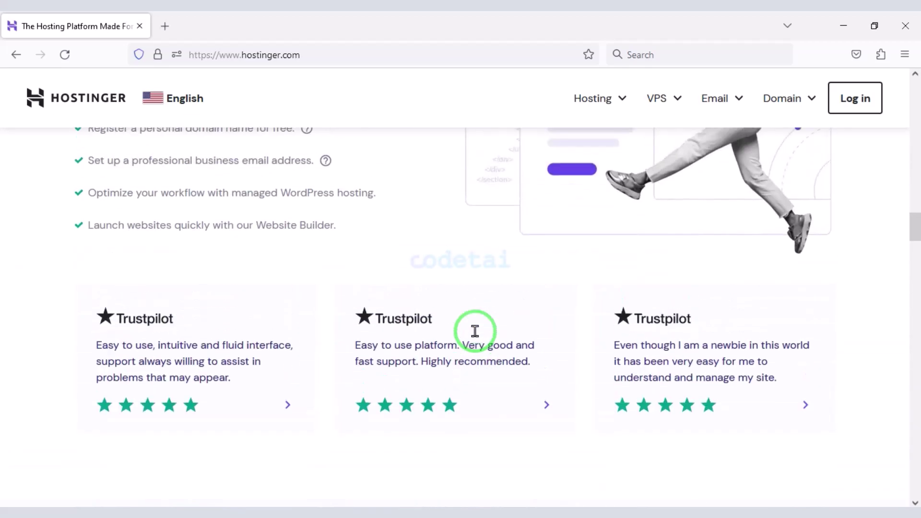
pyautogui.scroll(12, 476, 332)
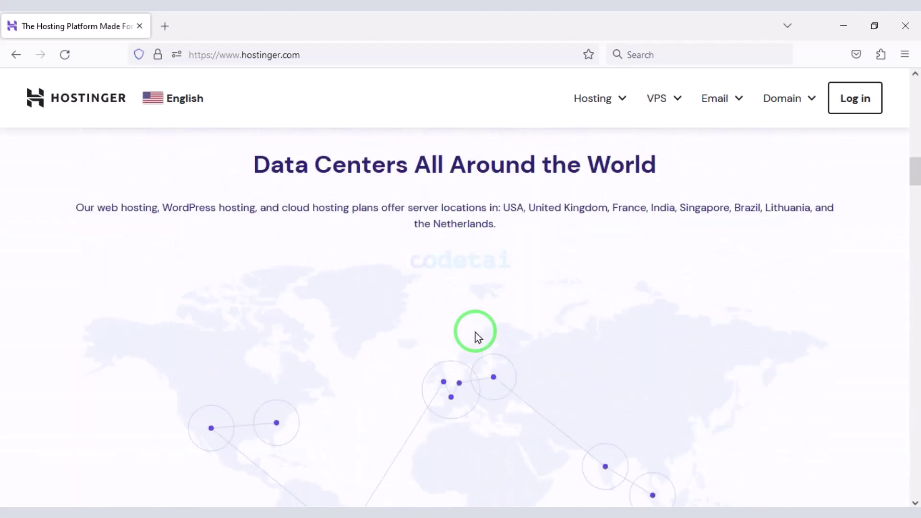
pyautogui.scroll(10, 476, 332)
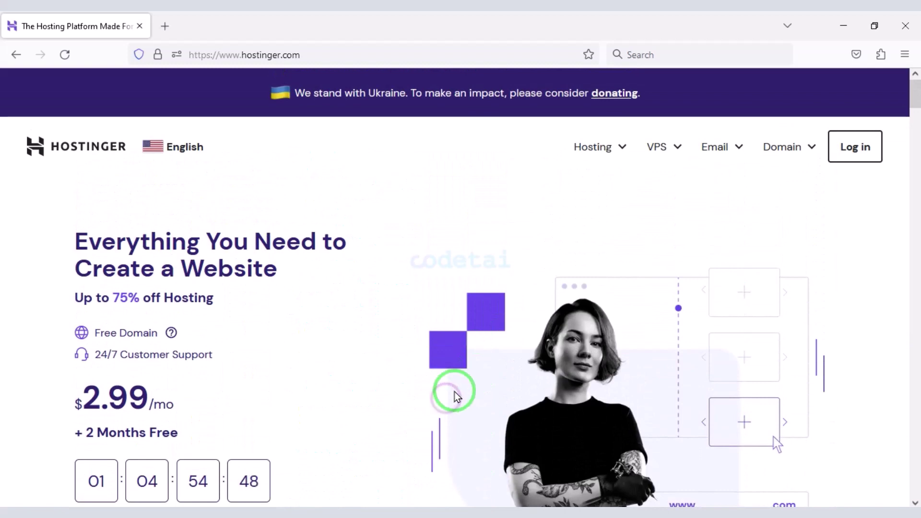
# - Open the Web Hosting plans page and highlight the Free Domain row in the middle and right plans
pyautogui.click(595, 150)
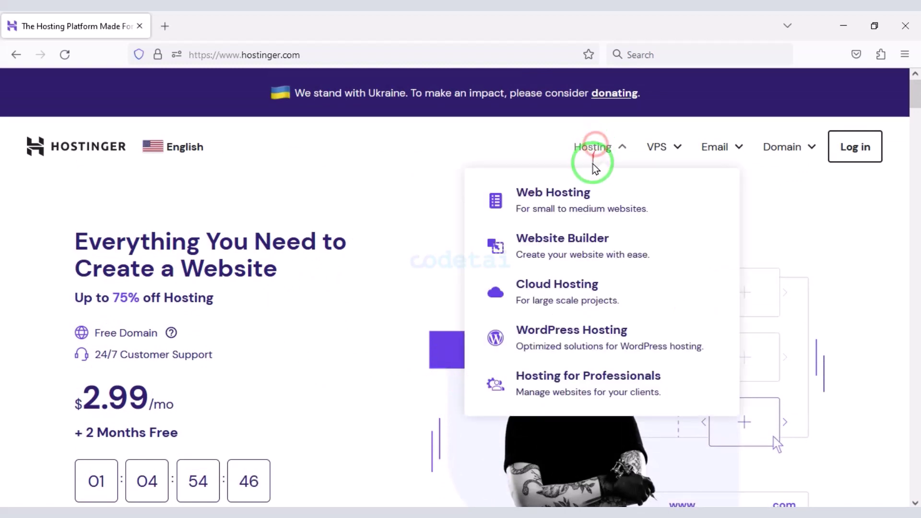
pyautogui.click(585, 207)
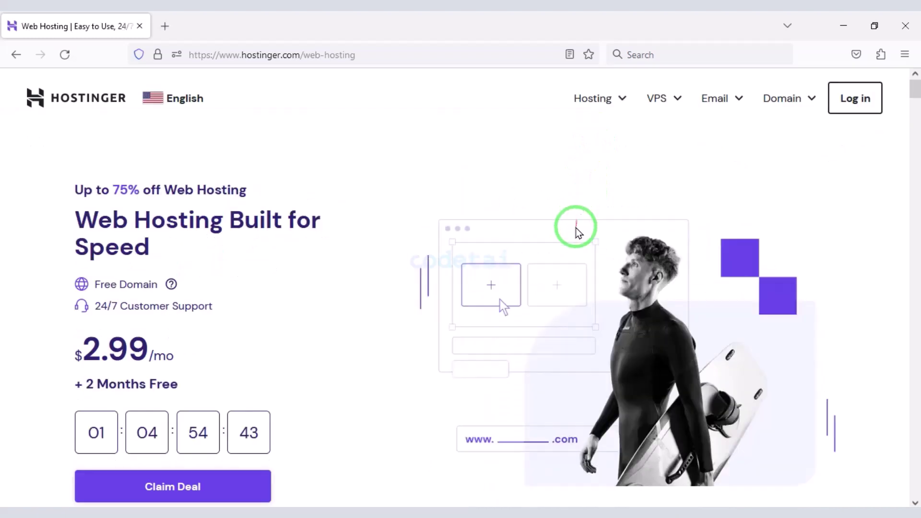
pyautogui.scroll(-15, 572, 274)
pyautogui.scroll(3, 572, 272)
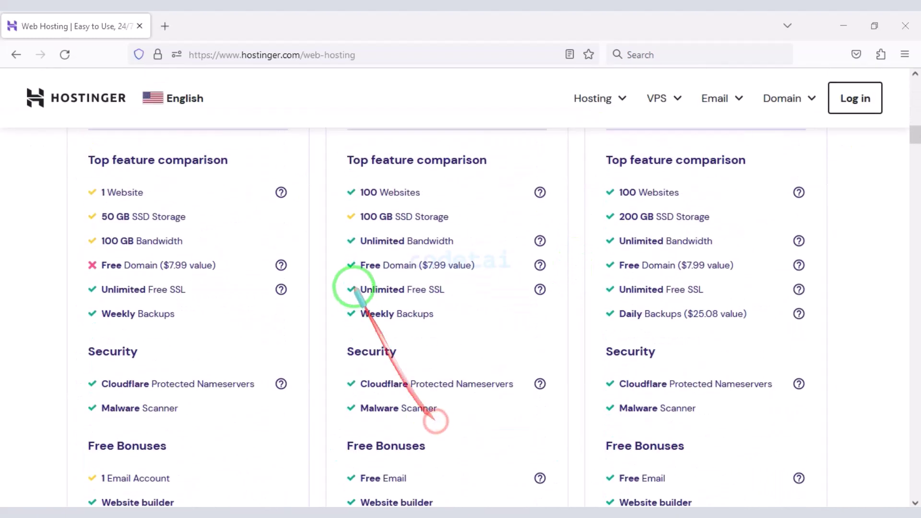
pyautogui.moveTo(549, 270); pyautogui.dragTo(550, 274)
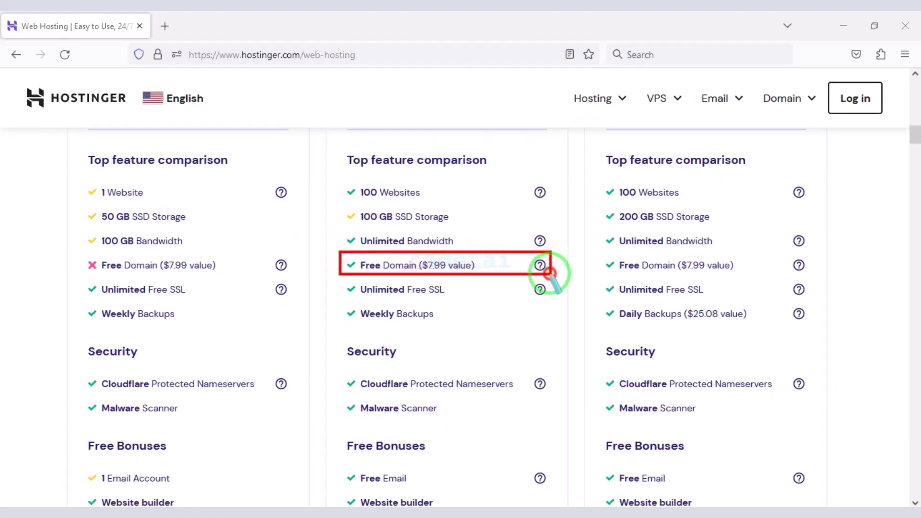
pyautogui.moveTo(596, 254); pyautogui.dragTo(811, 276)
pyautogui.rightClick(812, 278)
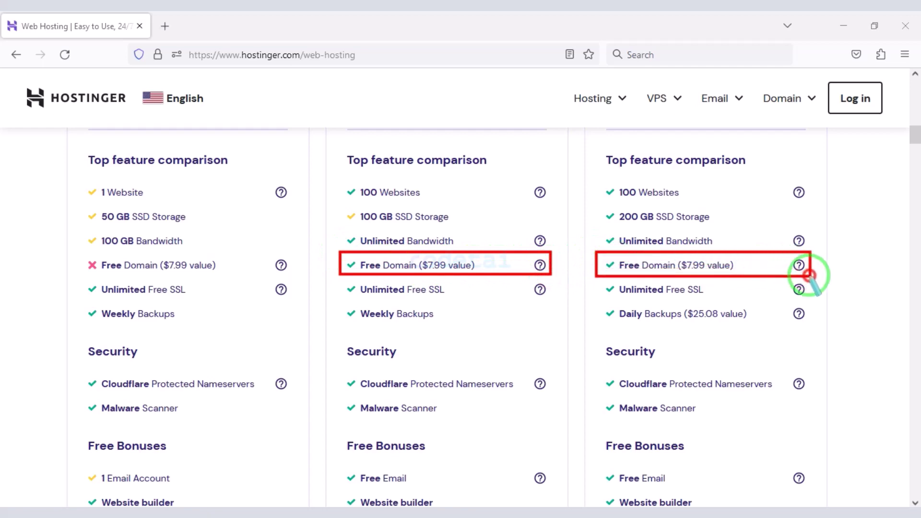
# - Compare the money-back guarantee and 24/7 Support rows across plans, then add Business Web Hosting to the cart
pyautogui.scroll(-10, 660, 355)
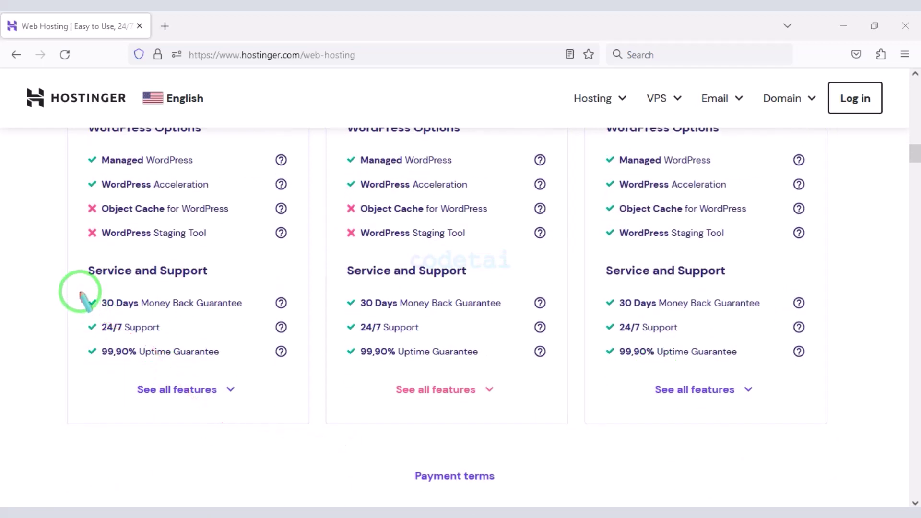
pyautogui.moveTo(81, 291); pyautogui.dragTo(301, 315)
pyautogui.moveTo(334, 282); pyautogui.dragTo(554, 315)
pyautogui.moveTo(599, 288); pyautogui.dragTo(813, 318)
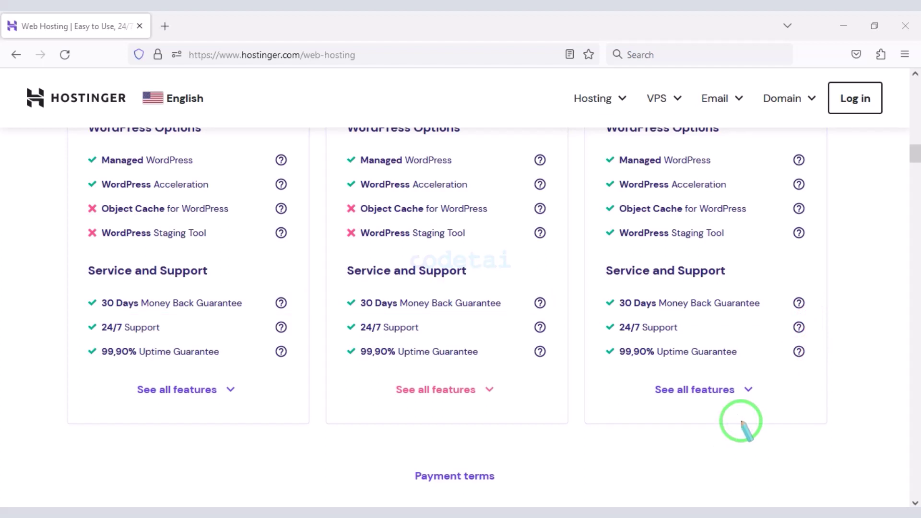
pyautogui.moveTo(73, 319)
pyautogui.mouseDown()
pyautogui.moveTo(297, 337)
pyautogui.moveTo(540, 318)
pyautogui.moveTo(554, 336)
pyautogui.moveTo(815, 342)
pyautogui.mouseUp()
pyautogui.scroll(14, 393, 389)
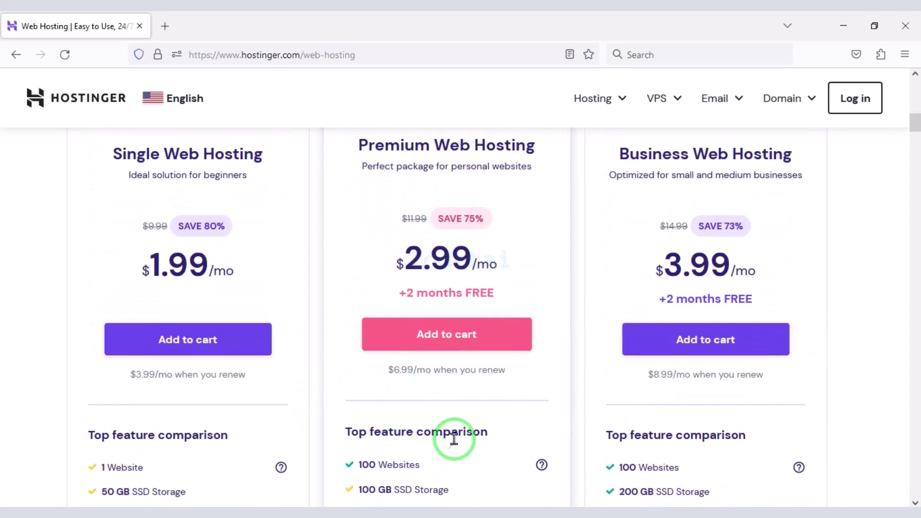
pyautogui.scroll(-1, 461, 432)
pyautogui.scroll(1, 460, 429)
pyautogui.scroll(2, 459, 430)
pyautogui.moveTo(461, 432); pyautogui.dragTo(540, 453)
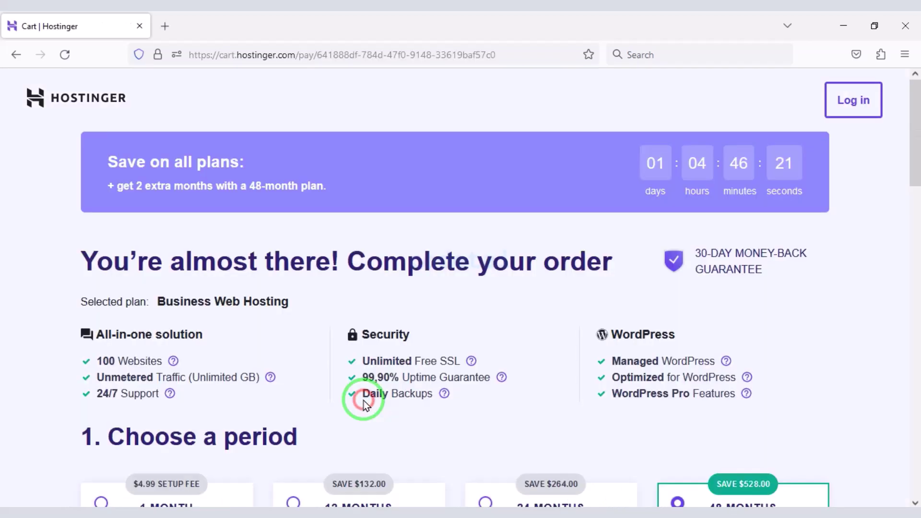
# - Set the Business Web Hosting billing period to 12 MONTHS
pyautogui.scroll(-7, 364, 403)
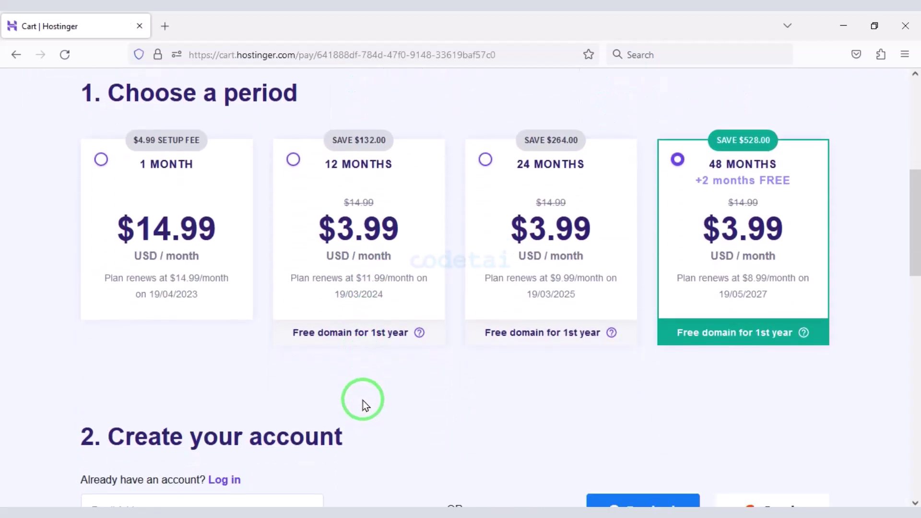
pyautogui.click(294, 159)
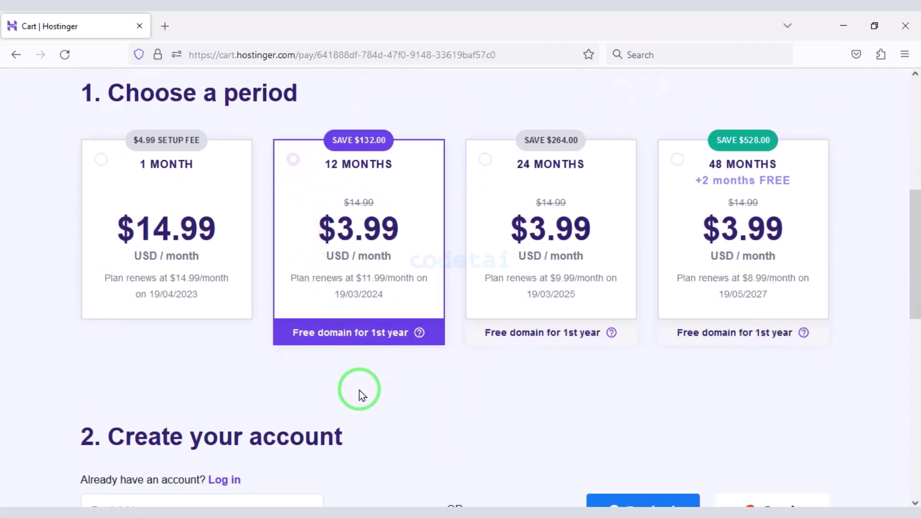
pyautogui.scroll(-5, 359, 390)
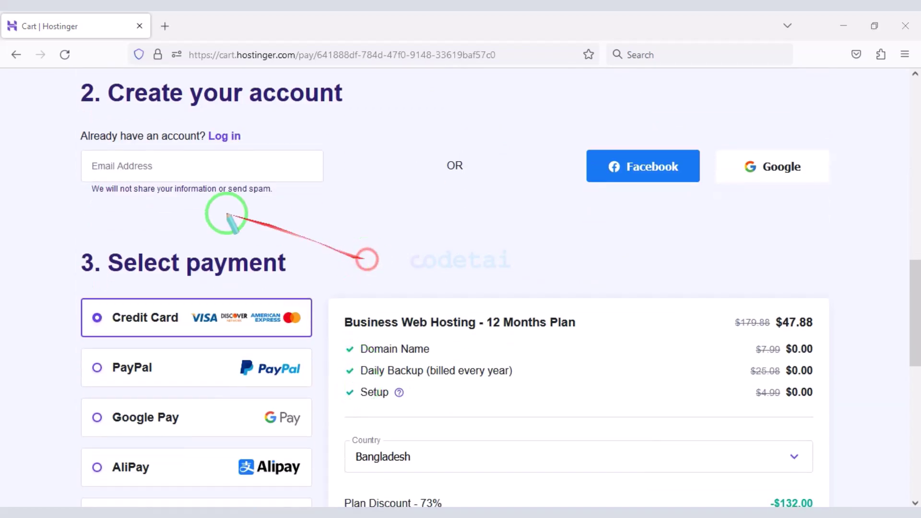
# - Create the Hostinger account by signing in with Google
pyautogui.moveTo(59, 123)
pyautogui.mouseDown()
pyautogui.moveTo(366, 176)
pyautogui.moveTo(346, 203)
pyautogui.mouseUp()
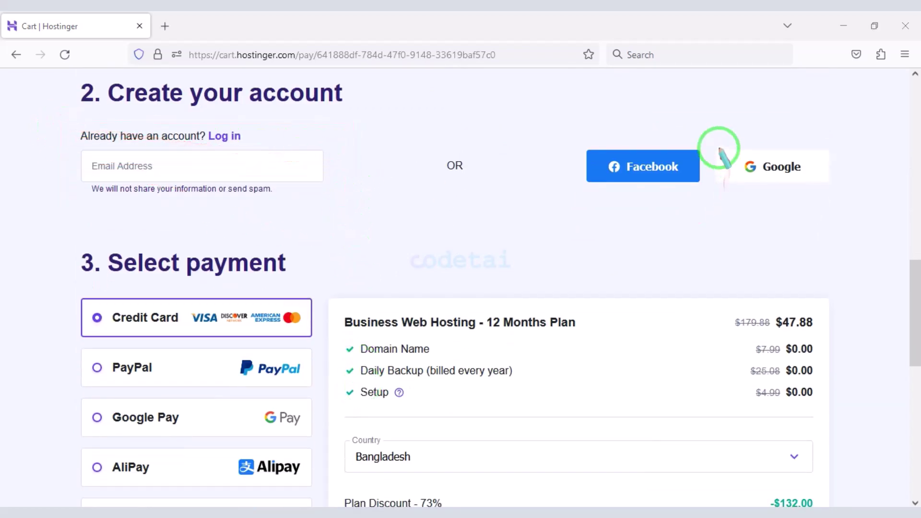
pyautogui.moveTo(739, 151)
pyautogui.mouseDown()
pyautogui.moveTo(828, 179)
pyautogui.moveTo(832, 195)
pyautogui.mouseUp()
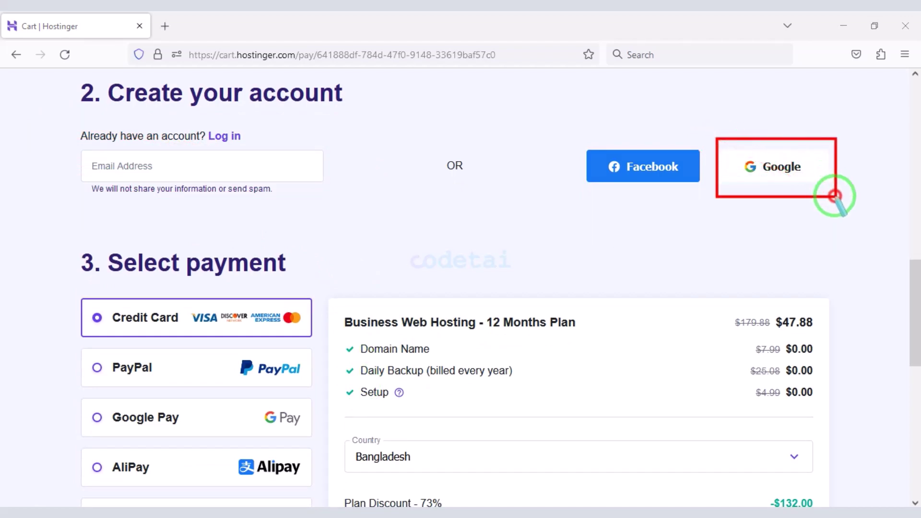
pyautogui.click(779, 166)
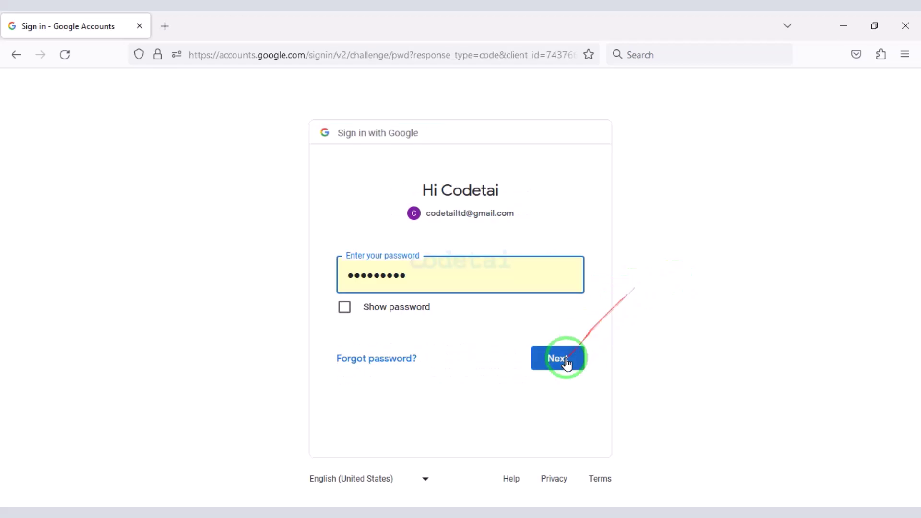
pyautogui.click(559, 361)
pyautogui.scroll(-8, 582, 323)
pyautogui.scroll(-7, 582, 322)
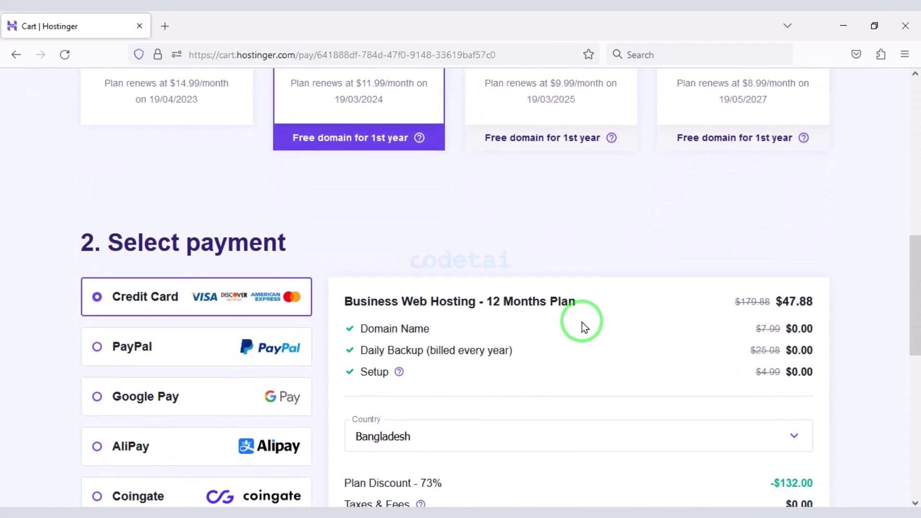
# - Highlight the 73% discount, the $47.88 total and the Credit Card payment fields
pyautogui.moveTo(339, 262); pyautogui.dragTo(444, 286)
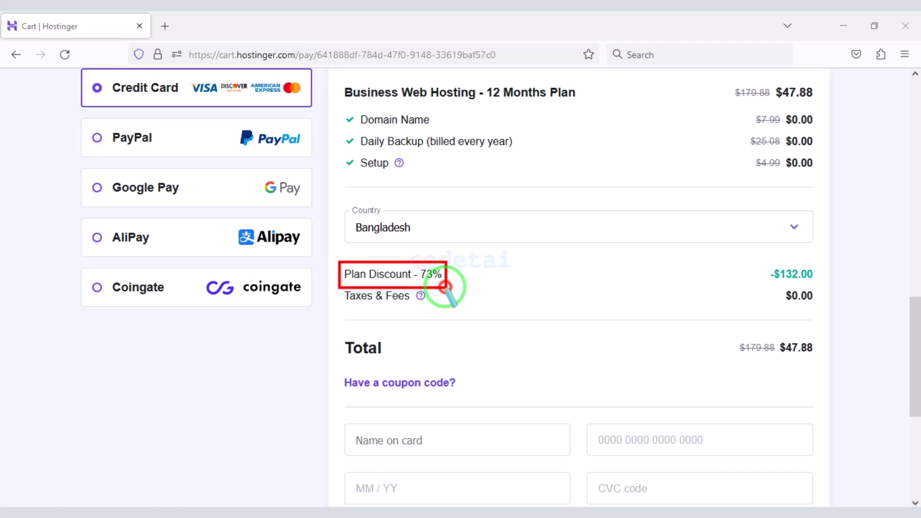
pyautogui.moveTo(777, 333); pyautogui.dragTo(818, 360)
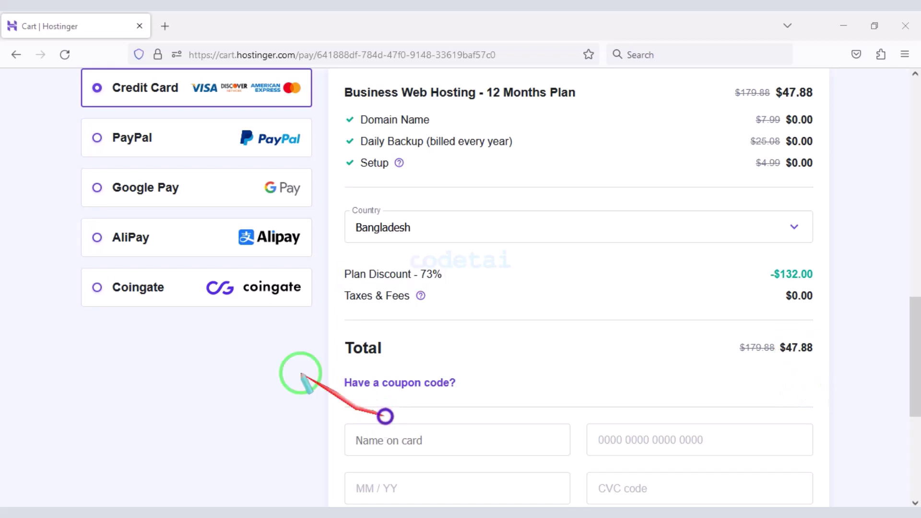
pyautogui.moveTo(80, 67); pyautogui.dragTo(318, 111)
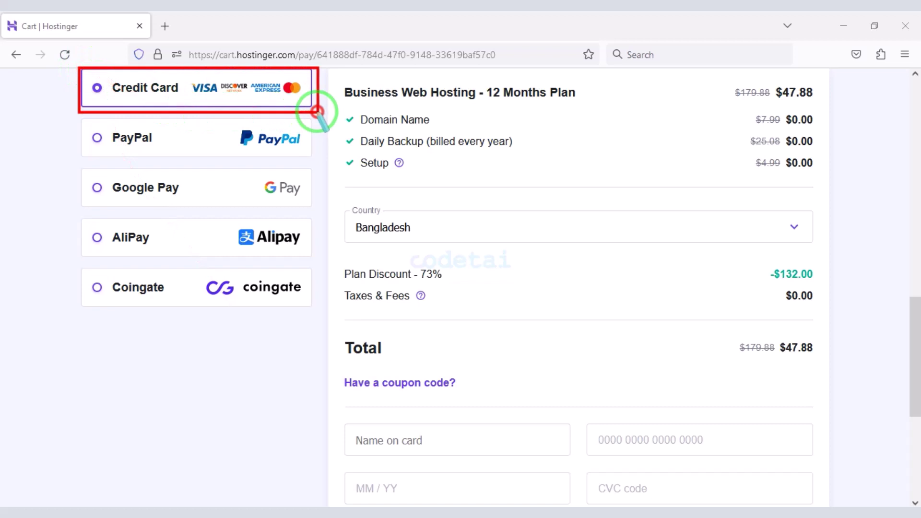
pyautogui.scroll(-4, 437, 263)
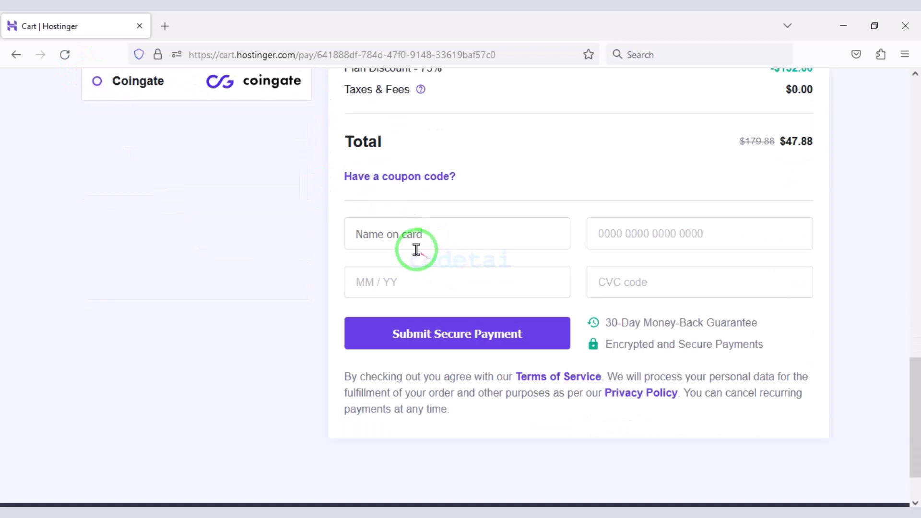
pyautogui.moveTo(336, 193)
pyautogui.mouseDown()
pyautogui.moveTo(574, 288)
pyautogui.moveTo(782, 323)
pyautogui.moveTo(820, 312)
pyautogui.mouseUp()
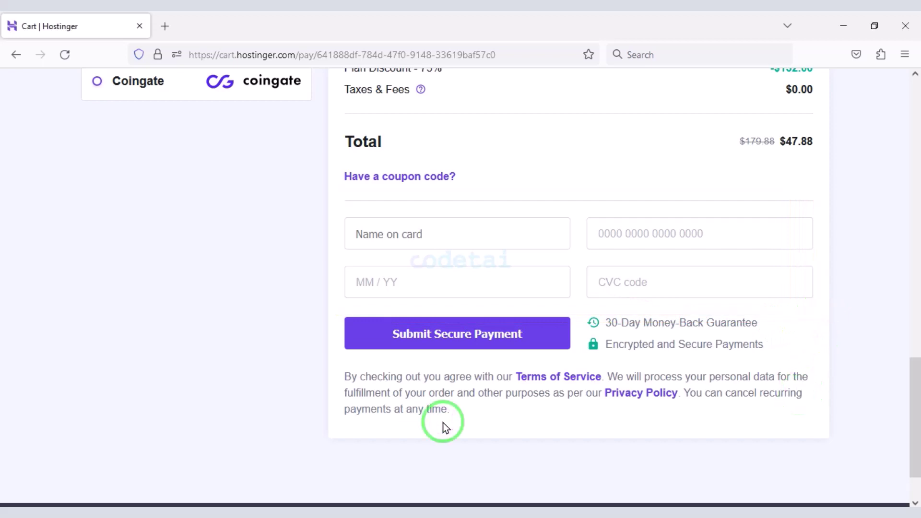
pyautogui.moveTo(334, 312); pyautogui.dragTo(571, 359)
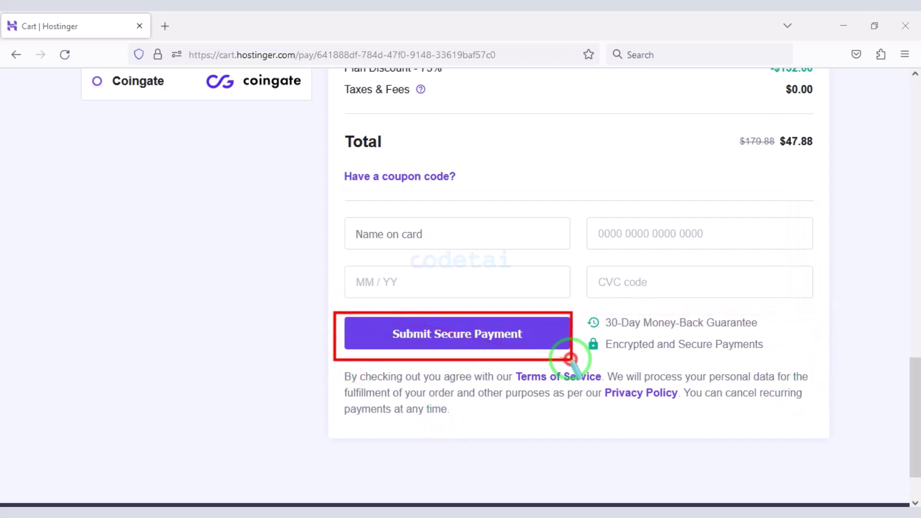
# - Pay with PayPal, noting the Google Pay, AliPay and Coingate alternatives, and complete checkout
pyautogui.click(257, 442)
pyautogui.scroll(5, 257, 432)
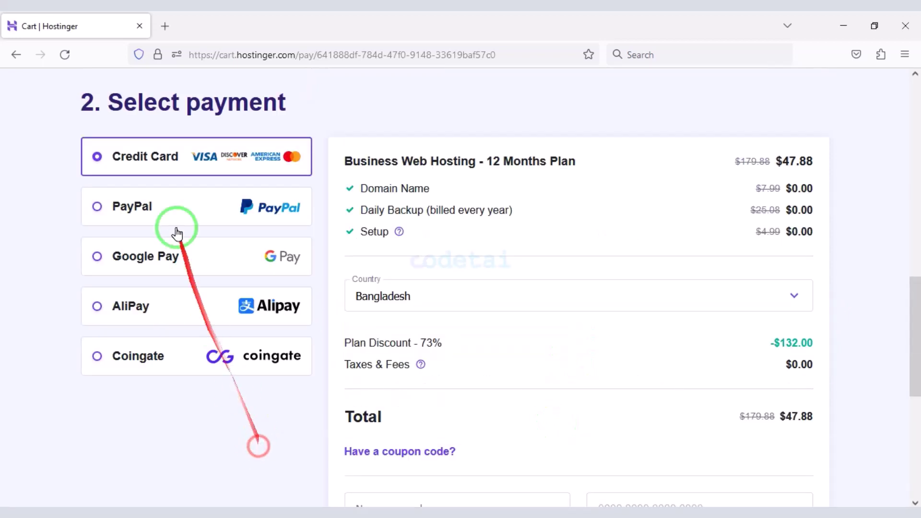
pyautogui.click(168, 210)
pyautogui.scroll(-1, 449, 313)
pyautogui.scroll(-3, 613, 426)
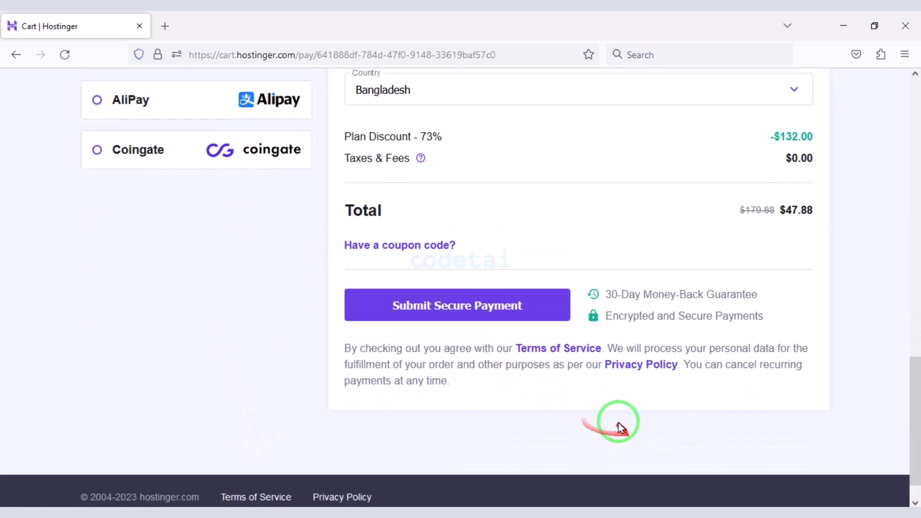
pyautogui.scroll(5, 181, 385)
pyautogui.moveTo(74, 231)
pyautogui.mouseDown()
pyautogui.moveTo(264, 356)
pyautogui.moveTo(315, 378)
pyautogui.moveTo(150, 298)
pyautogui.mouseUp()
pyautogui.scroll(6, 464, 421)
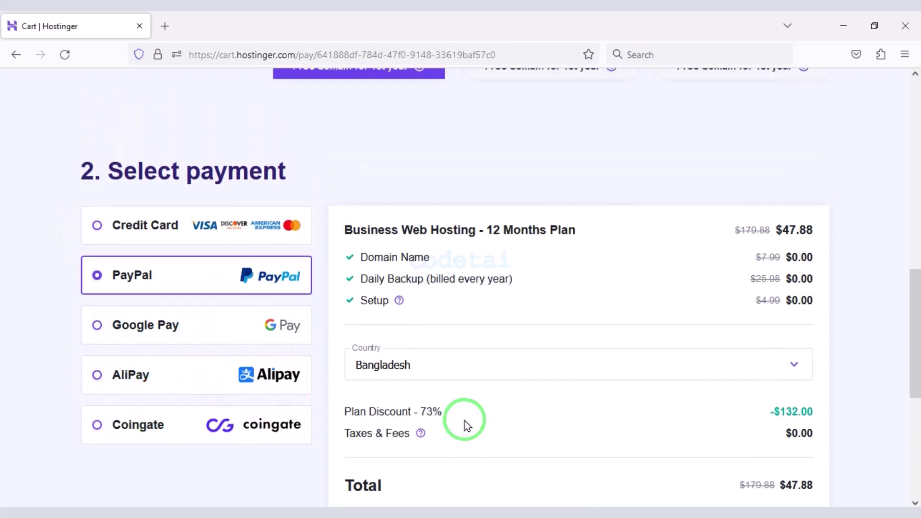
pyautogui.scroll(3, 469, 424)
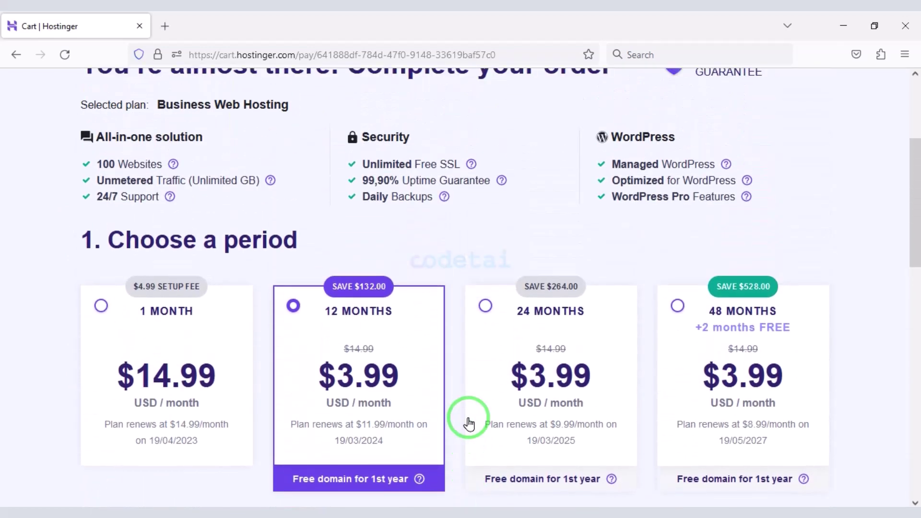
pyautogui.scroll(4, 467, 428)
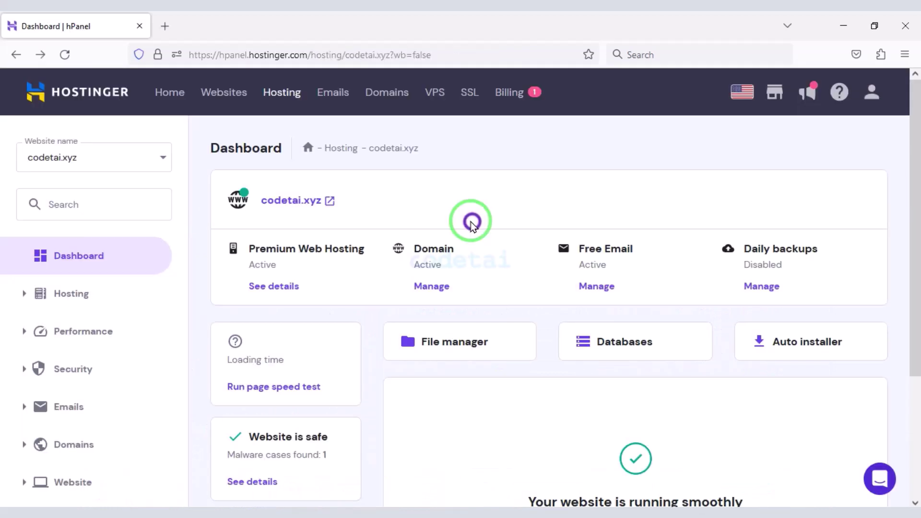
pyautogui.scroll(-4, 470, 231)
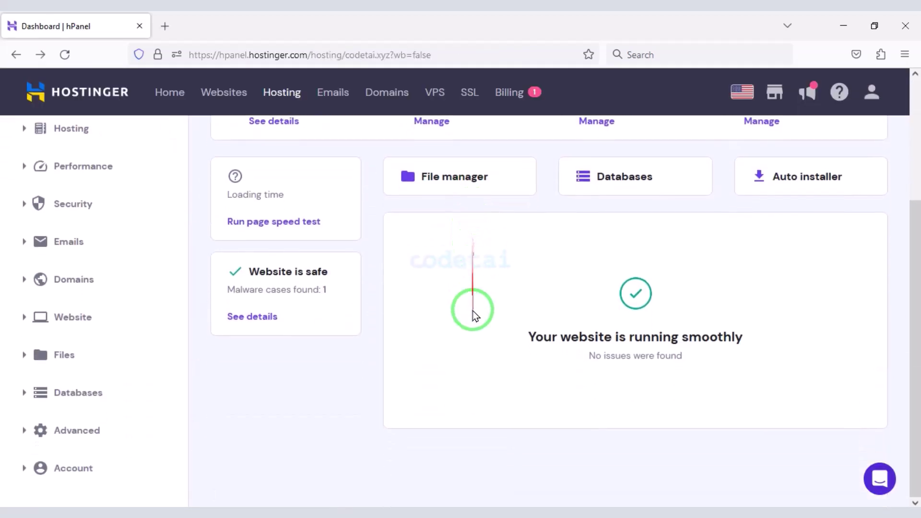
# - Switch codetai.xyz from PHP 7.4 to PHP 8.1 under Advanced > PHP Configuration, then return to Dashboard
pyautogui.scroll(4, 492, 391)
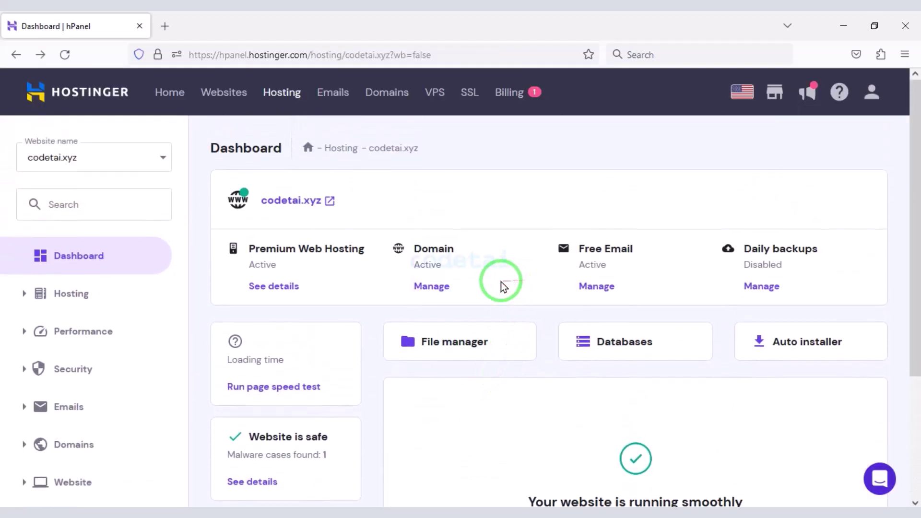
pyautogui.scroll(-4, 502, 283)
pyautogui.scroll(4, 495, 291)
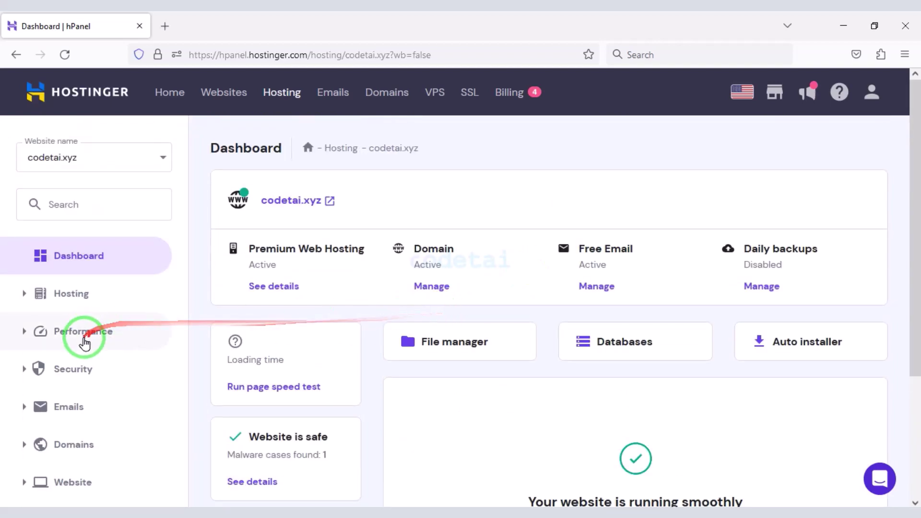
pyautogui.scroll(-4, 82, 341)
pyautogui.click(102, 432)
pyautogui.scroll(-5, 99, 436)
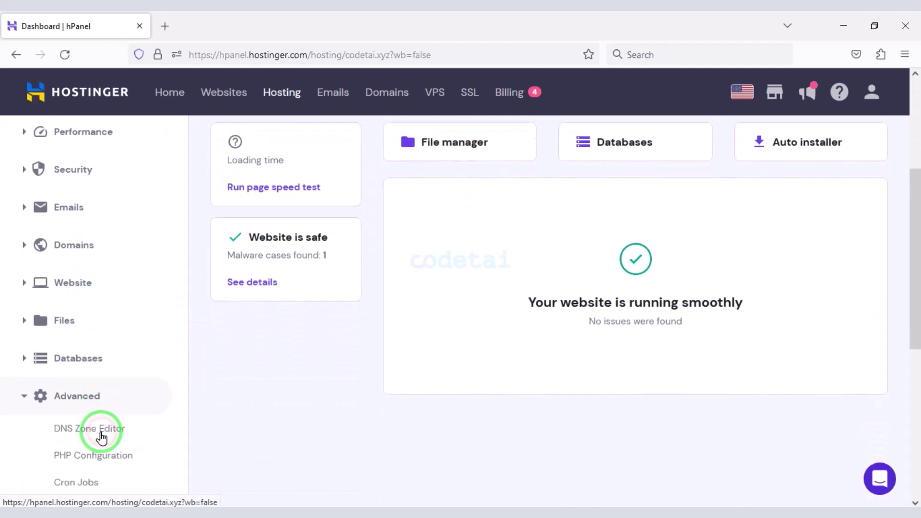
pyautogui.click(100, 280)
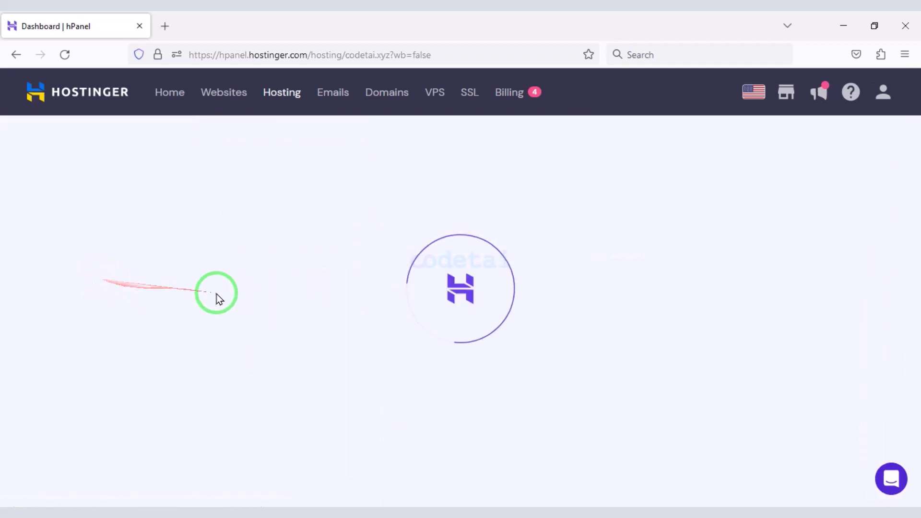
pyautogui.scroll(-3, 411, 298)
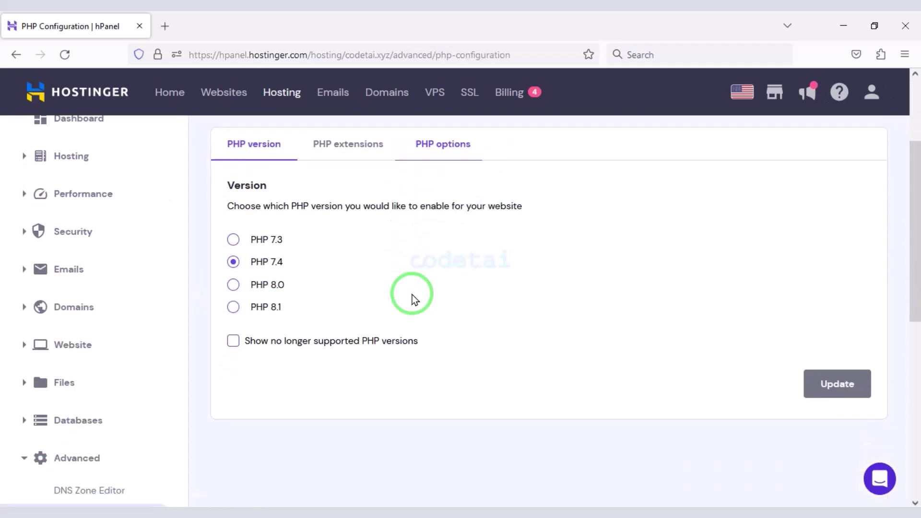
pyautogui.click(246, 310)
pyautogui.click(823, 393)
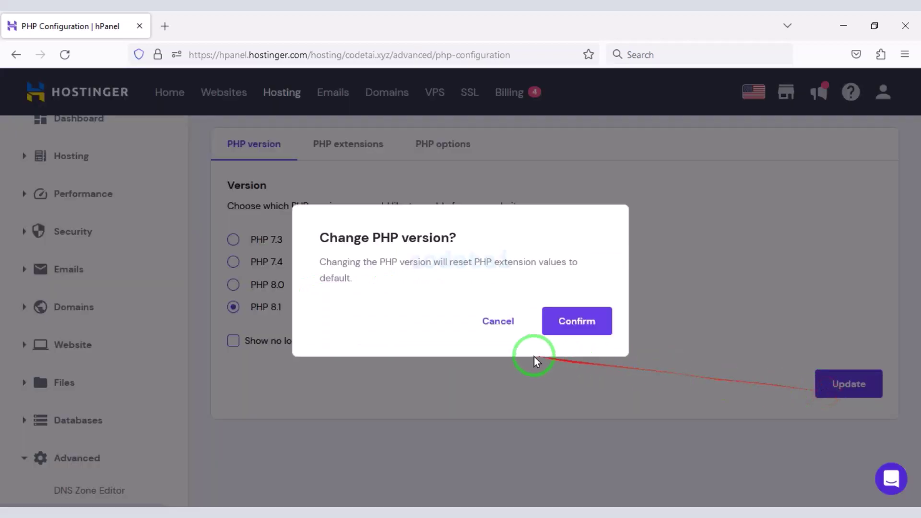
pyautogui.click(566, 324)
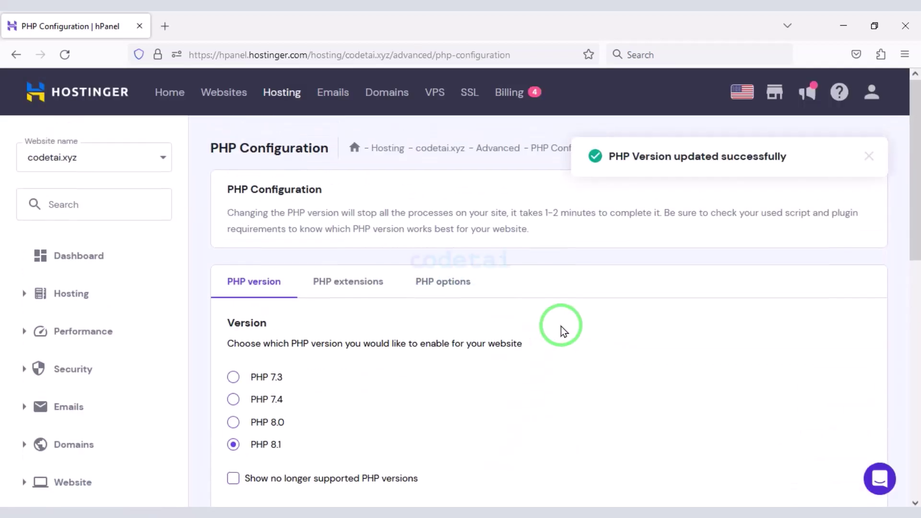
pyautogui.click(123, 259)
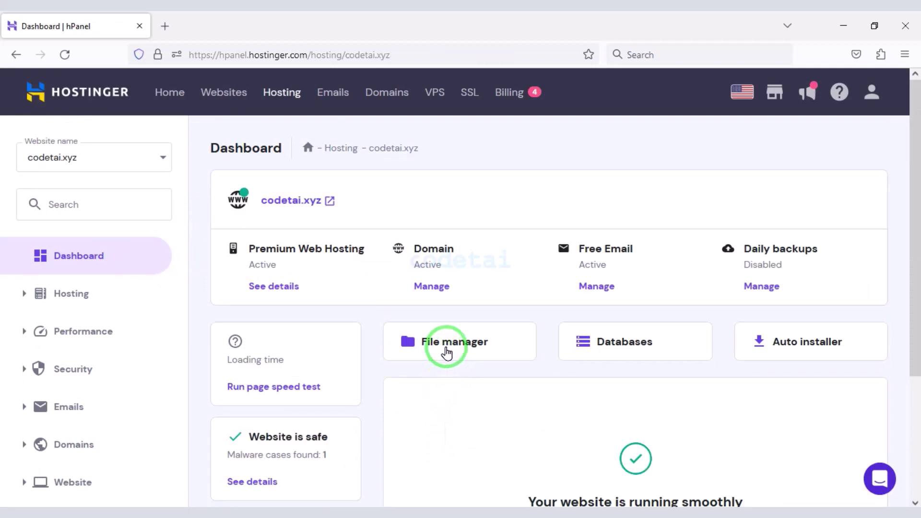
# - Open the empty public_html folder in File Manager, then switch to the local Source Code folder
pyautogui.click(447, 350)
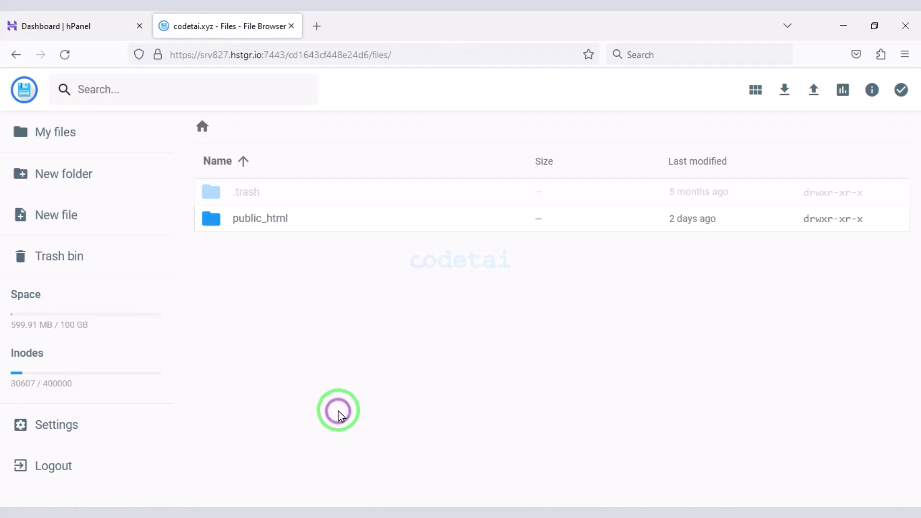
pyautogui.doubleClick(351, 223)
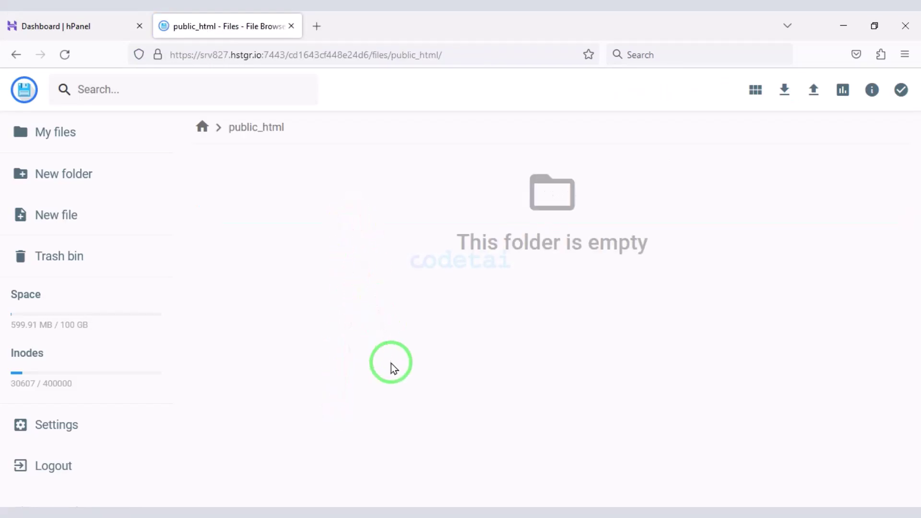
pyautogui.hotkey('alt', 'Tab')
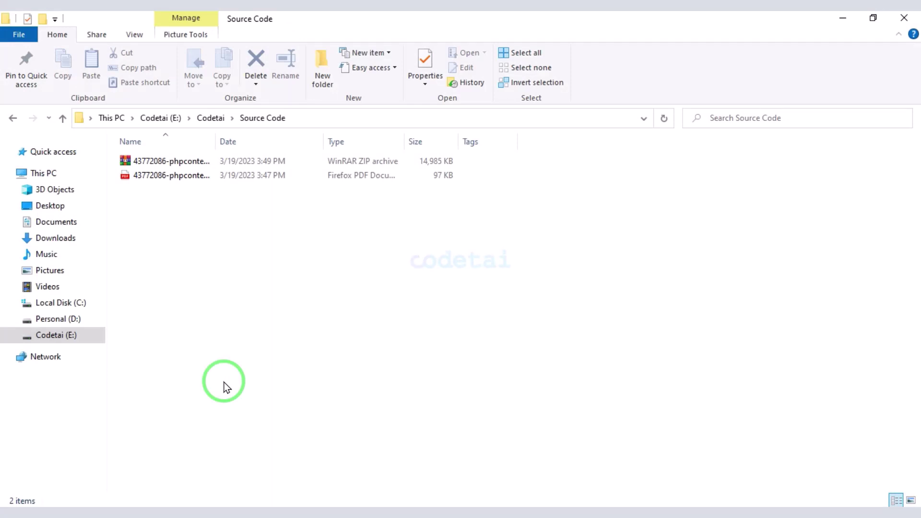
# - Extract the downloaded phpContent ZIP and locate the inner phpcontent-1.1.0 zip inside its subfolder
pyautogui.click(199, 168)
pyautogui.rightClick(197, 163)
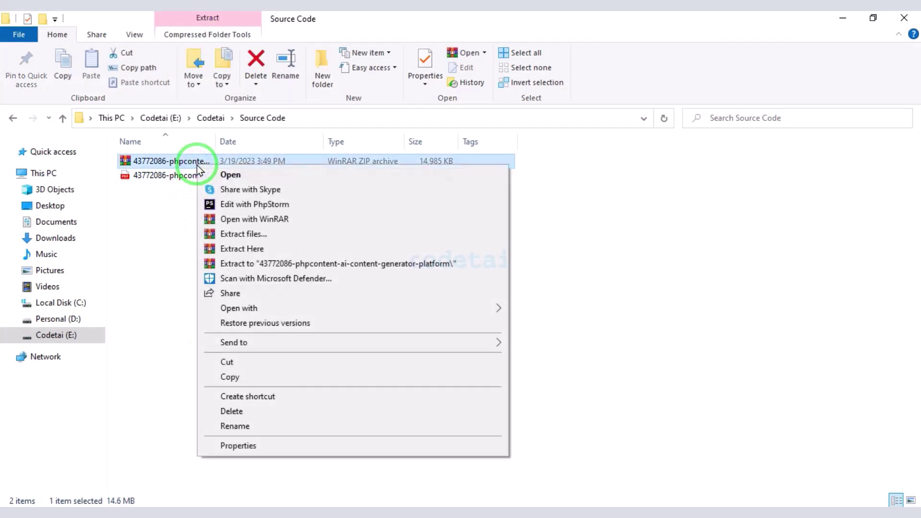
pyautogui.click(231, 265)
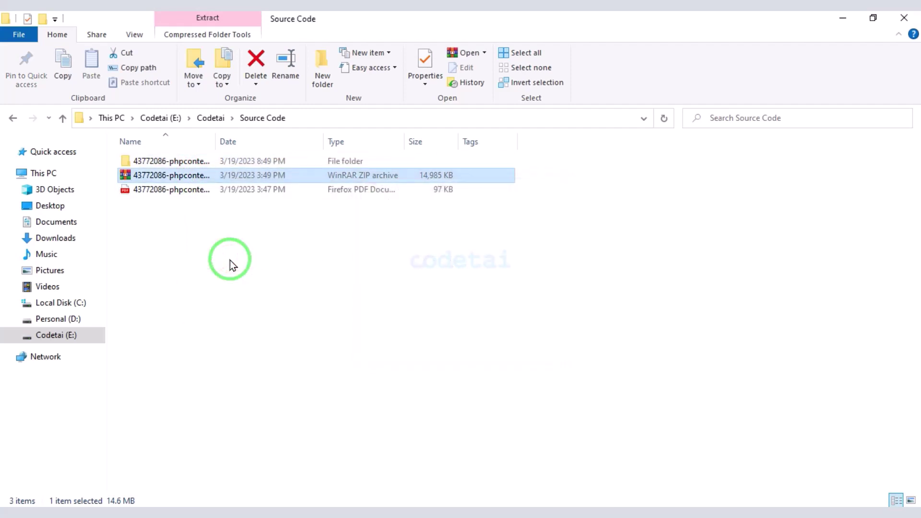
pyautogui.doubleClick(214, 163)
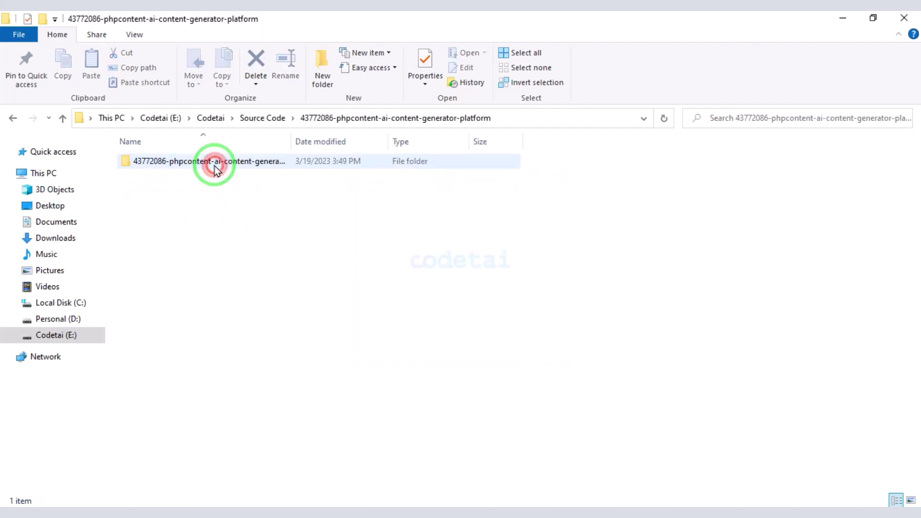
pyautogui.doubleClick(214, 163)
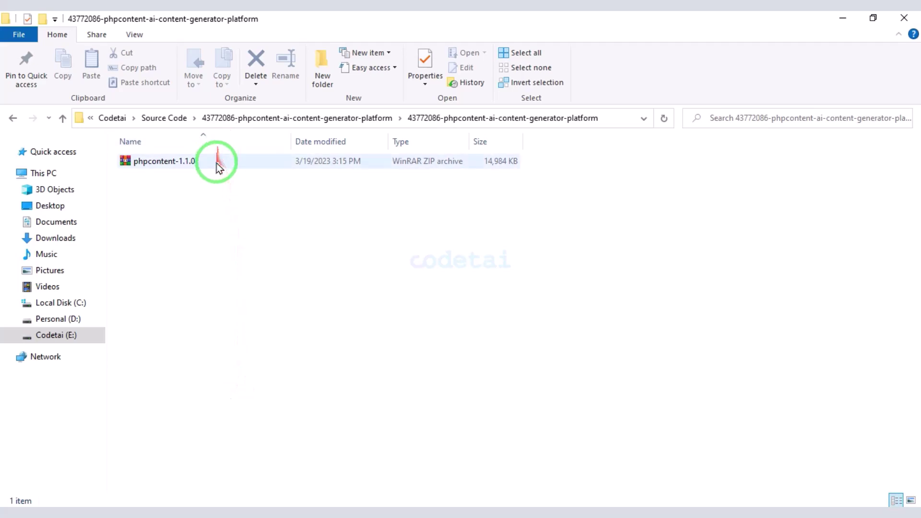
pyautogui.click(215, 161)
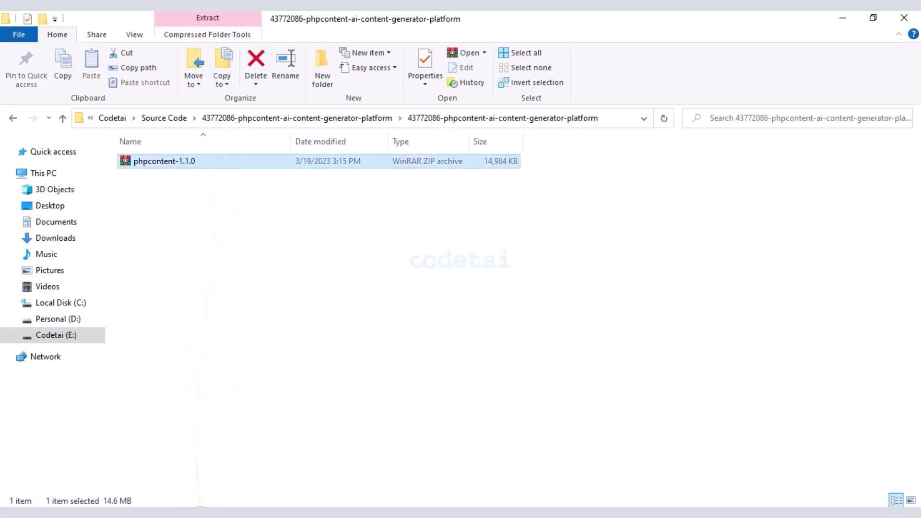
pyautogui.click(225, 507)
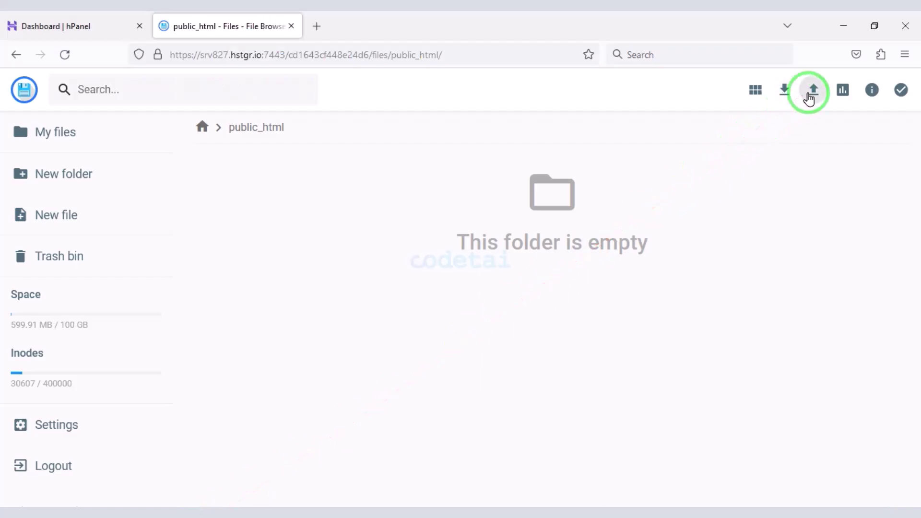
# - Upload phpcontent-1.1.0.zip from the extracted folder into public_html
pyautogui.click(809, 96)
pyautogui.click(417, 302)
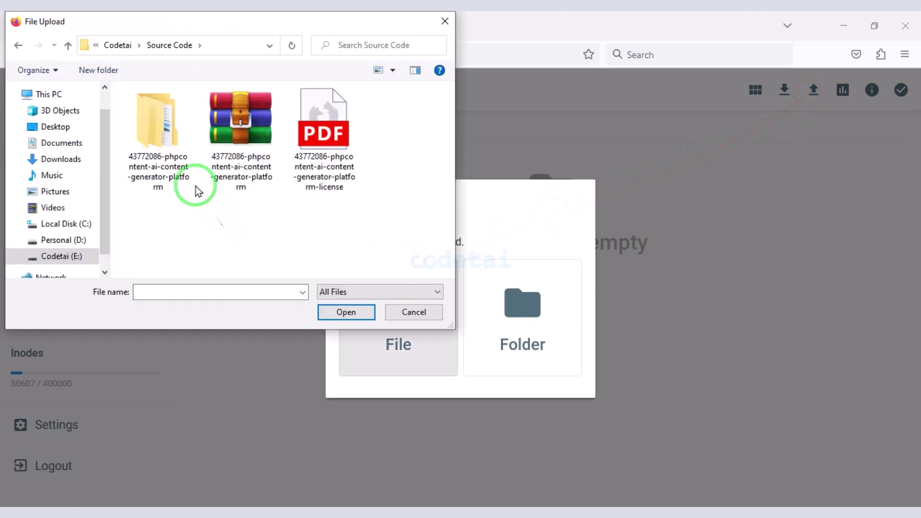
pyautogui.doubleClick(164, 149)
pyautogui.doubleClick(164, 111)
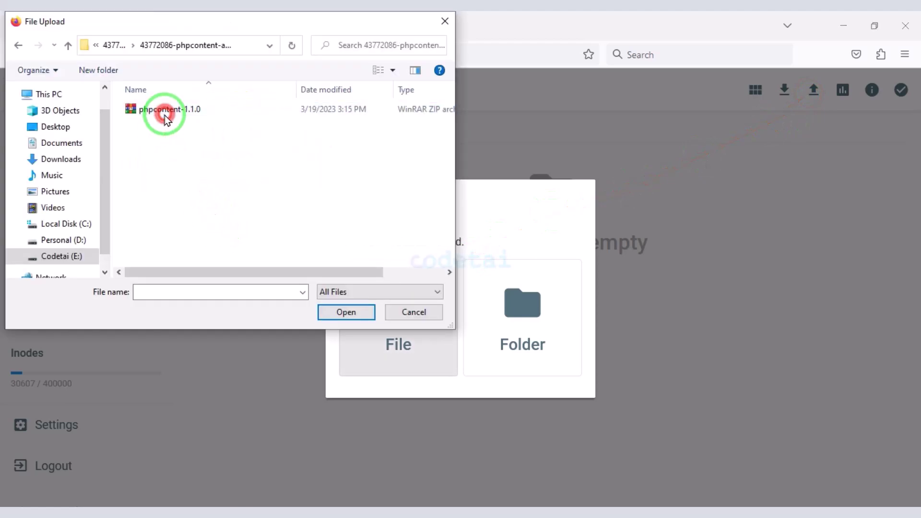
pyautogui.doubleClick(191, 116)
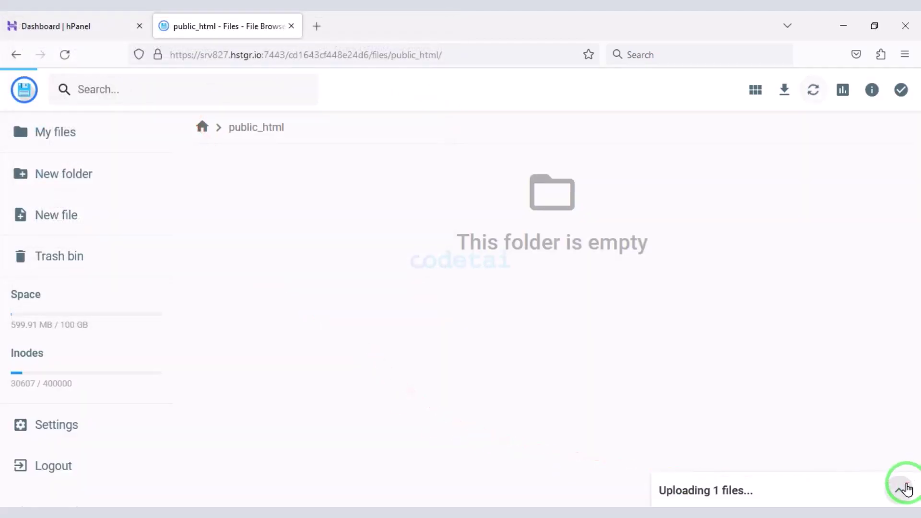
pyautogui.click(905, 488)
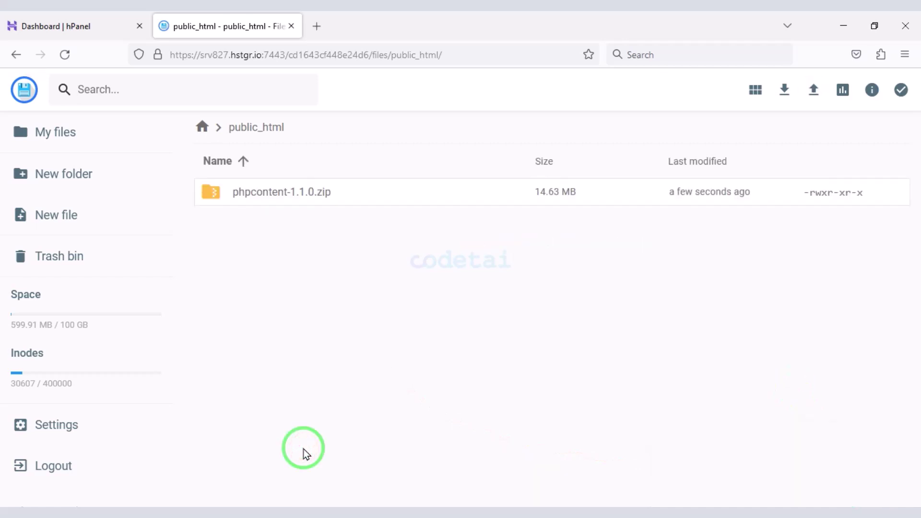
# - Extract the uploaded phpcontent-1.1.0.zip into a new folder named MyFolder
pyautogui.click(346, 197)
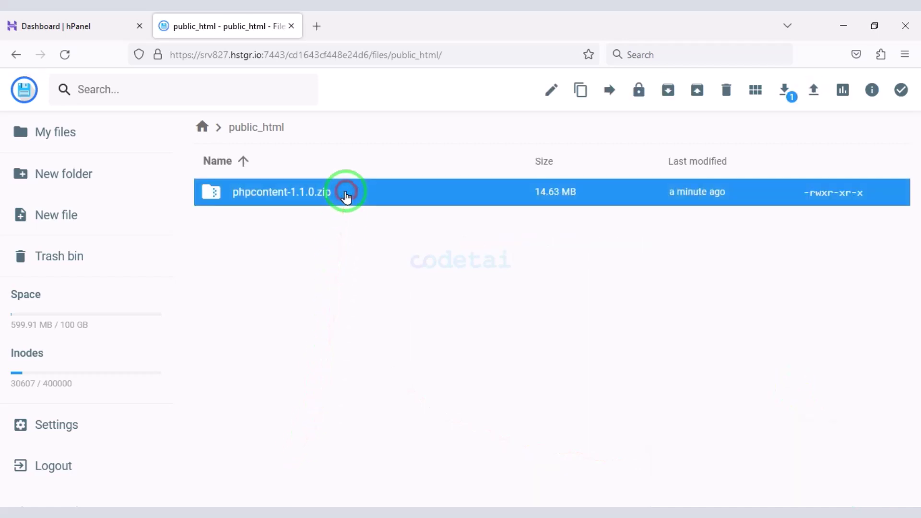
pyautogui.click(698, 93)
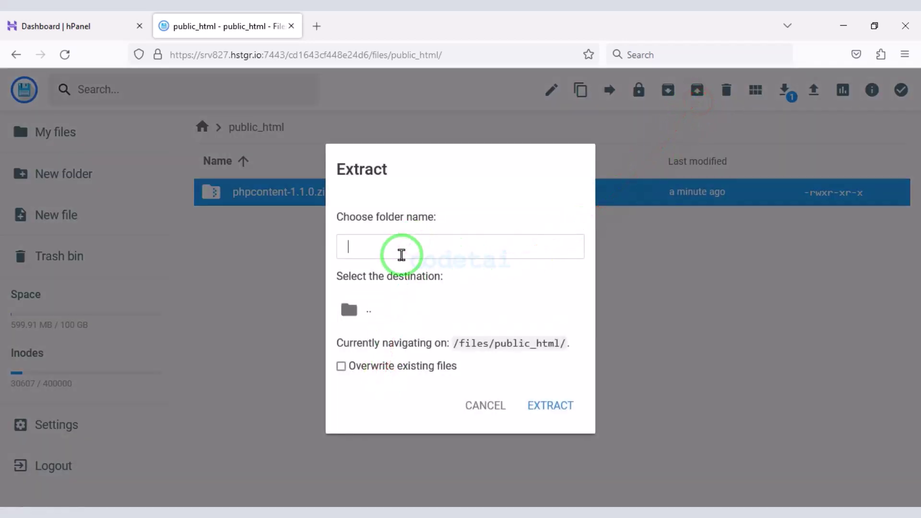
pyautogui.write('MyFolder')
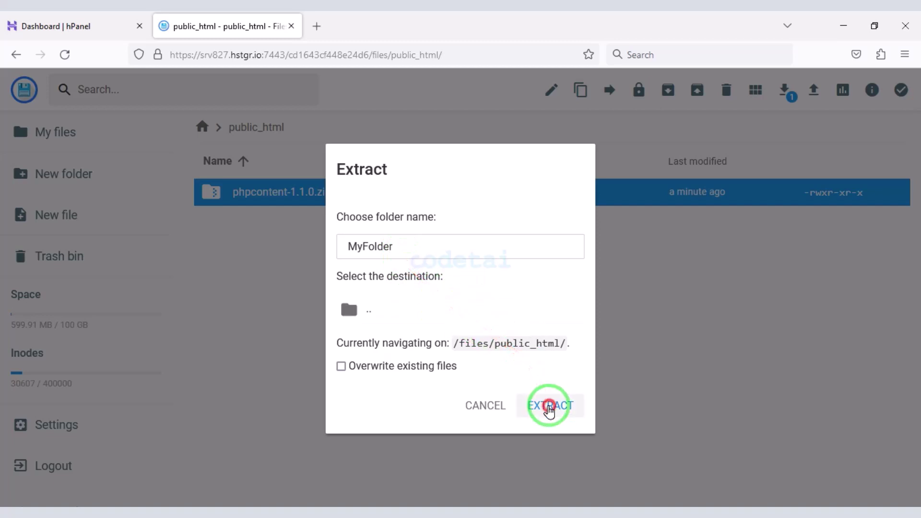
pyautogui.click(550, 405)
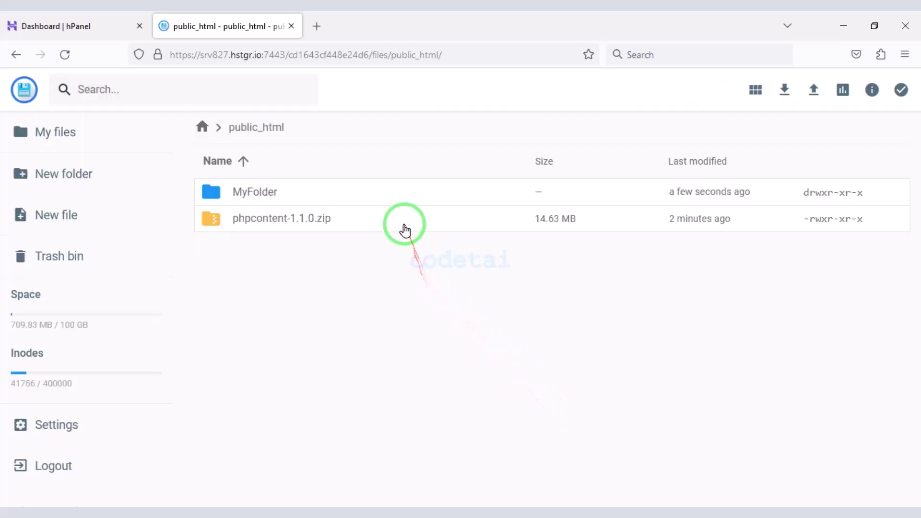
# - Delete the uploaded phpcontent-1.1.0.zip from public_html
pyautogui.click(403, 222)
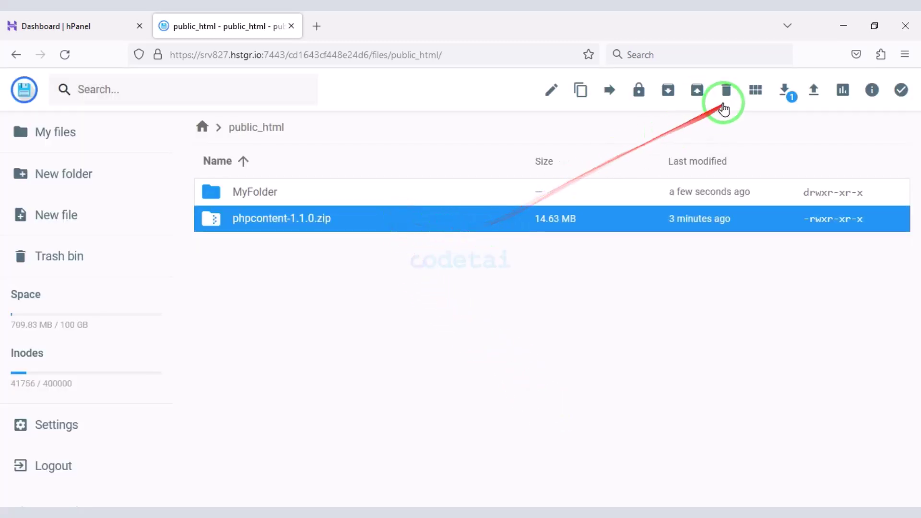
pyautogui.click(727, 90)
pyautogui.click(568, 315)
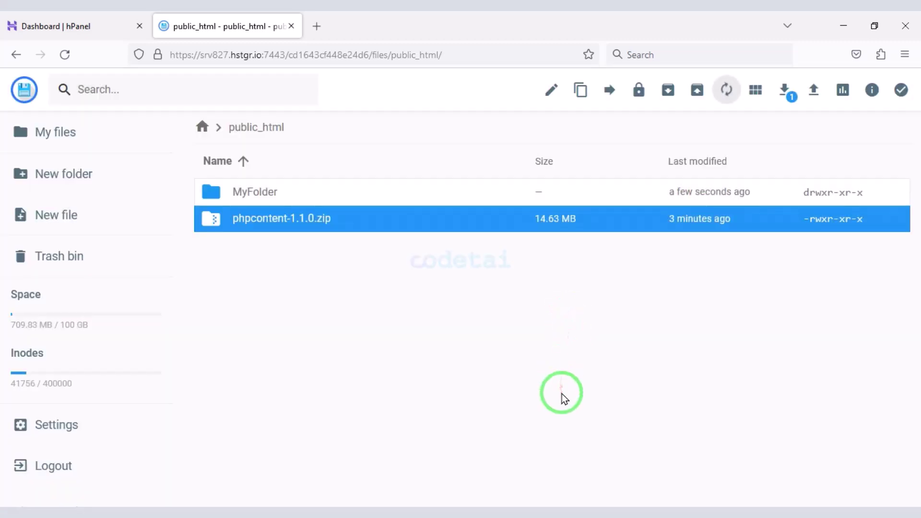
# - Move all items from MyFolder up into public_html
pyautogui.doubleClick(329, 192)
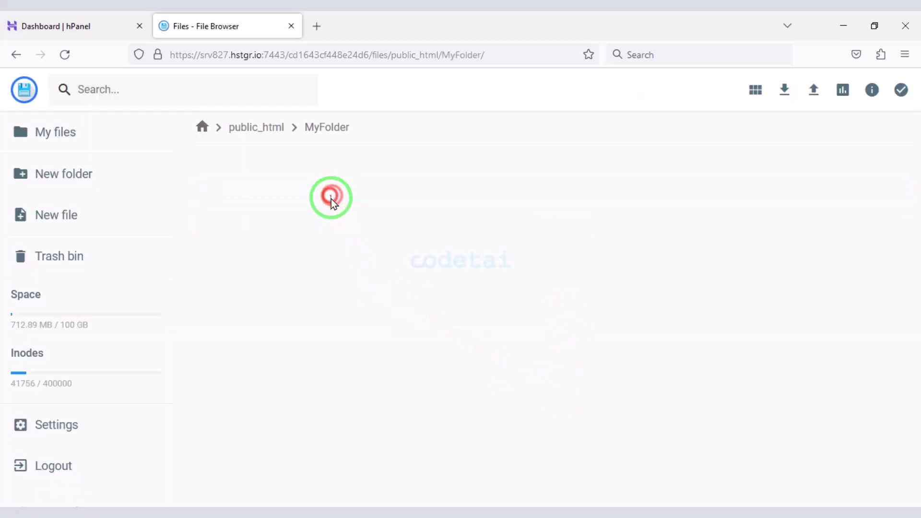
pyautogui.click(351, 430)
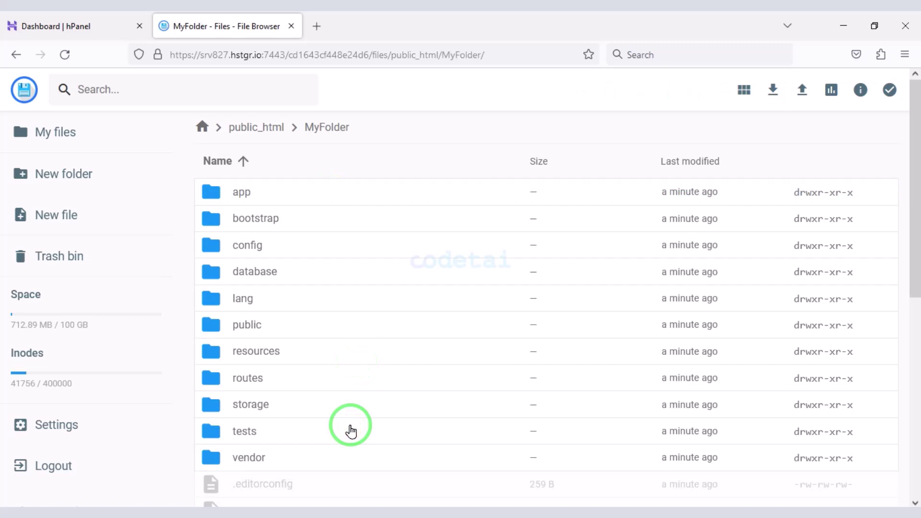
pyautogui.hotkey('ctrl', 'a')
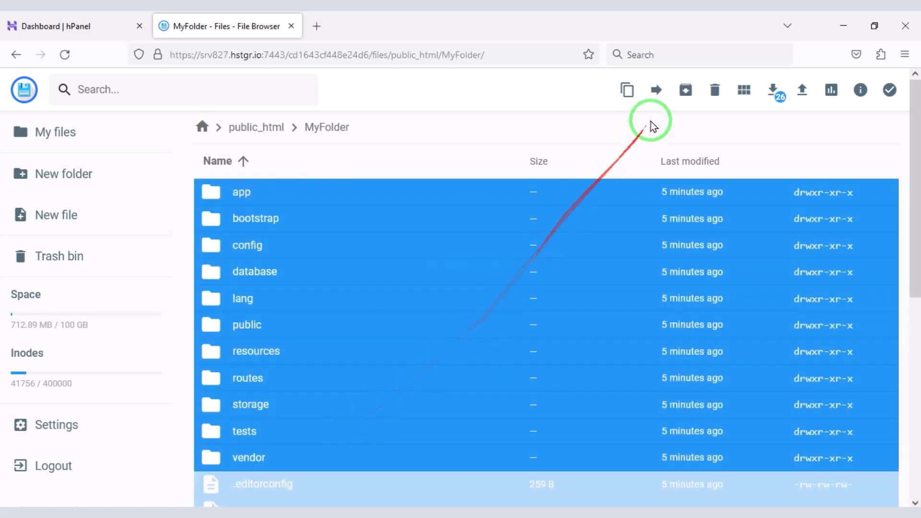
pyautogui.click(656, 90)
pyautogui.click(477, 181)
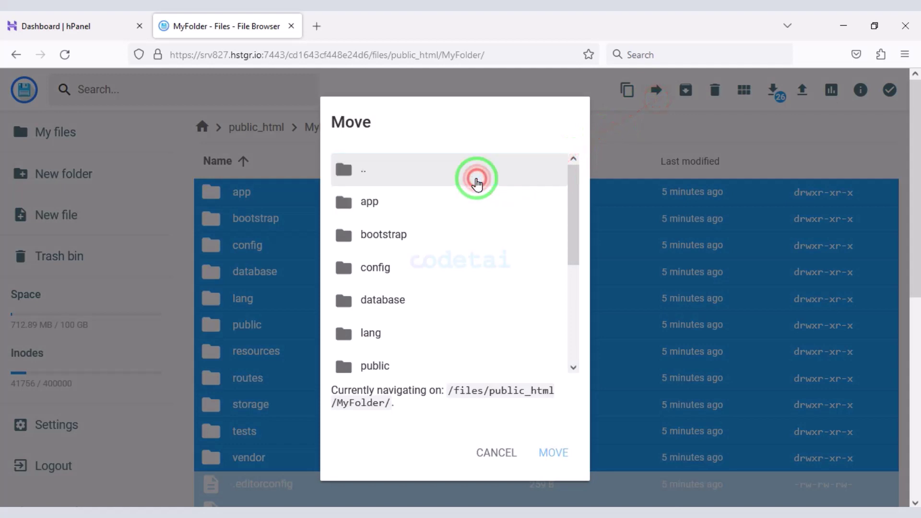
pyautogui.doubleClick(477, 181)
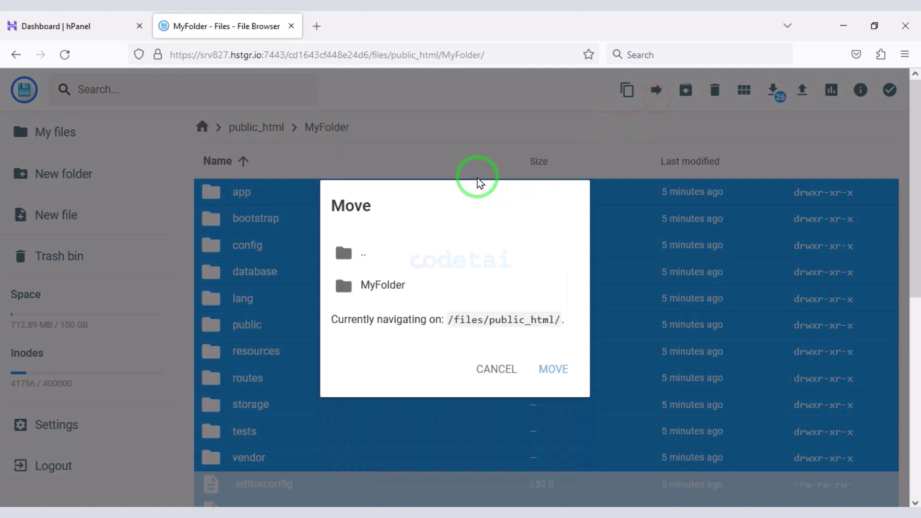
pyautogui.doubleClick(411, 246)
pyautogui.click(391, 286)
pyautogui.click(553, 368)
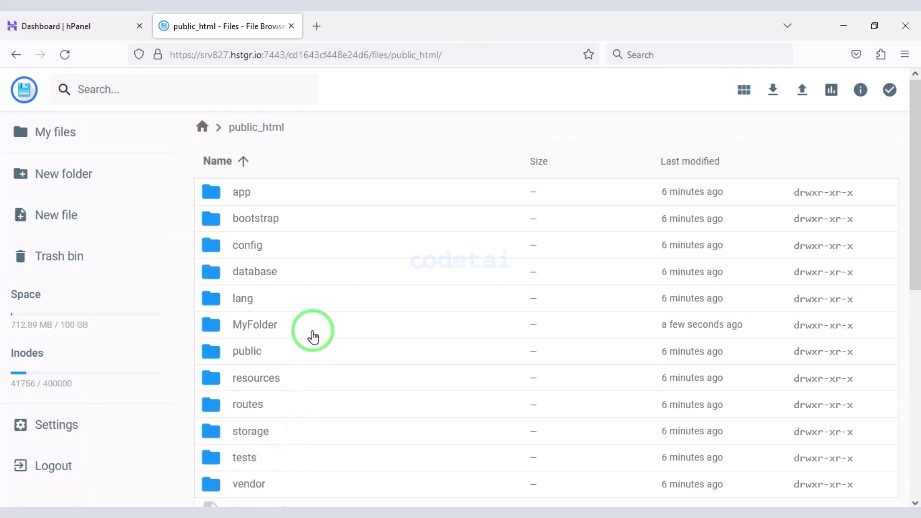
# - Permanently delete the empty MyFolder and open a new browser tab
pyautogui.click(313, 336)
pyautogui.click(716, 90)
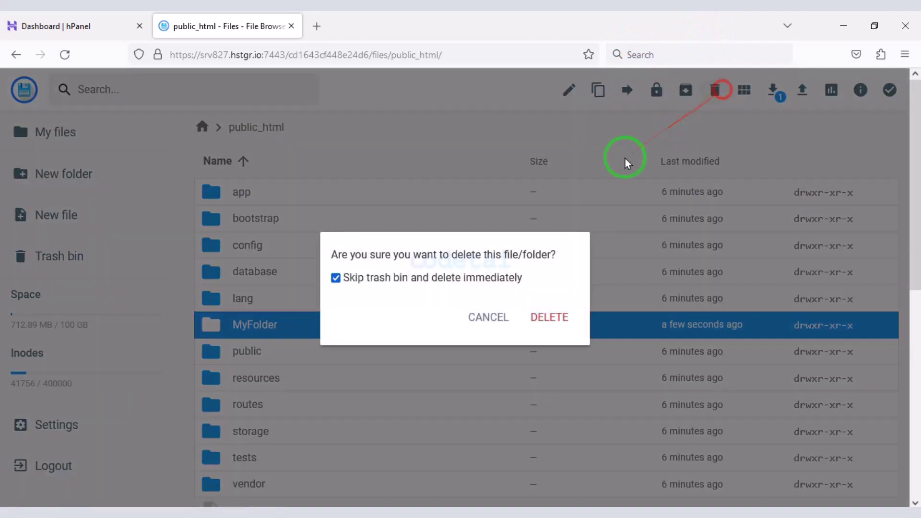
pyautogui.click(552, 317)
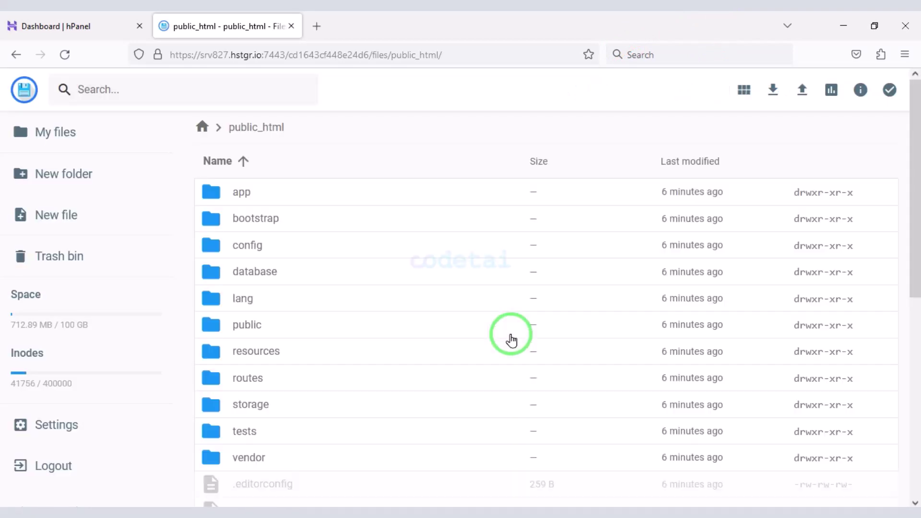
pyautogui.click(317, 25)
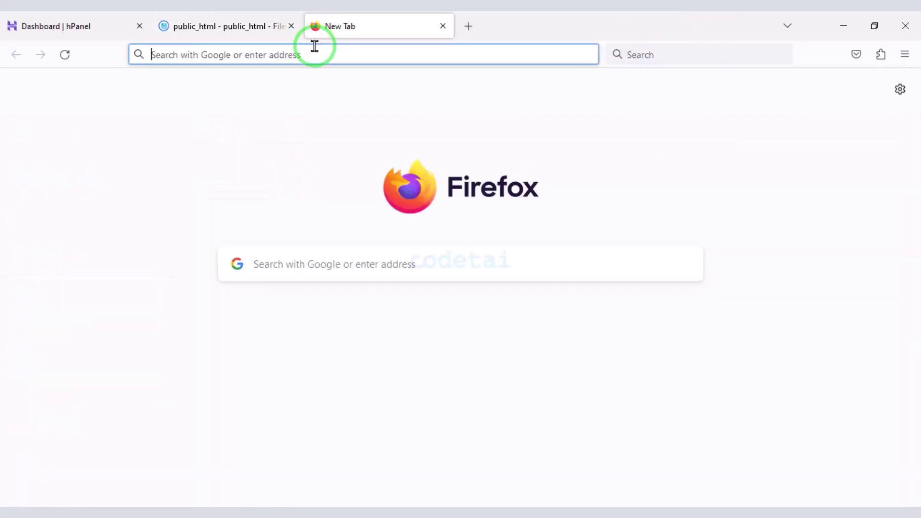
# - Load codetai.xyz, start the phpContent installer, and pass the Requirements and Permissions checks
pyautogui.write('cod')
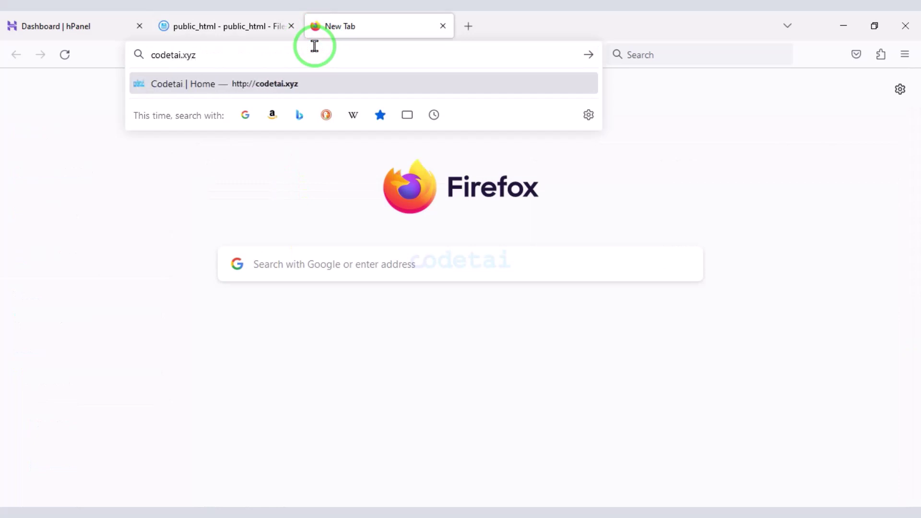
pyautogui.write('etai.xyz')
pyautogui.press('Return')
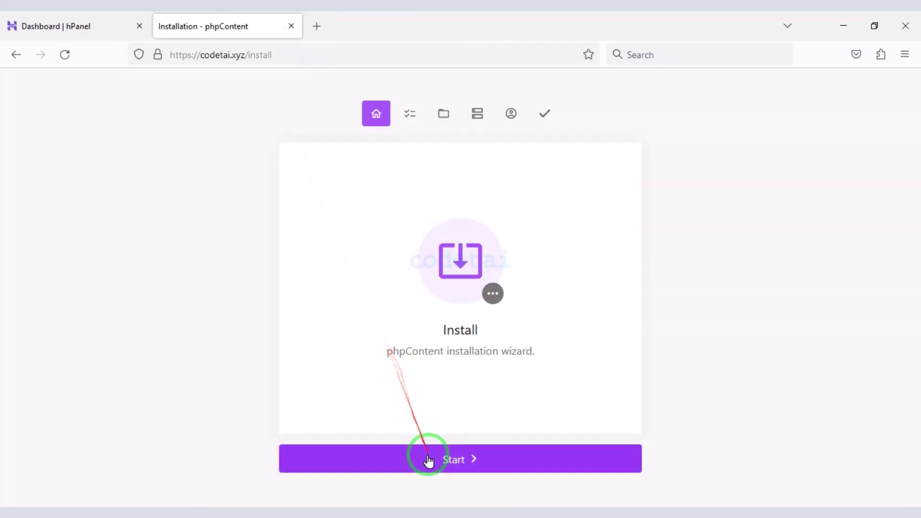
pyautogui.click(429, 460)
pyautogui.scroll(-4, 423, 389)
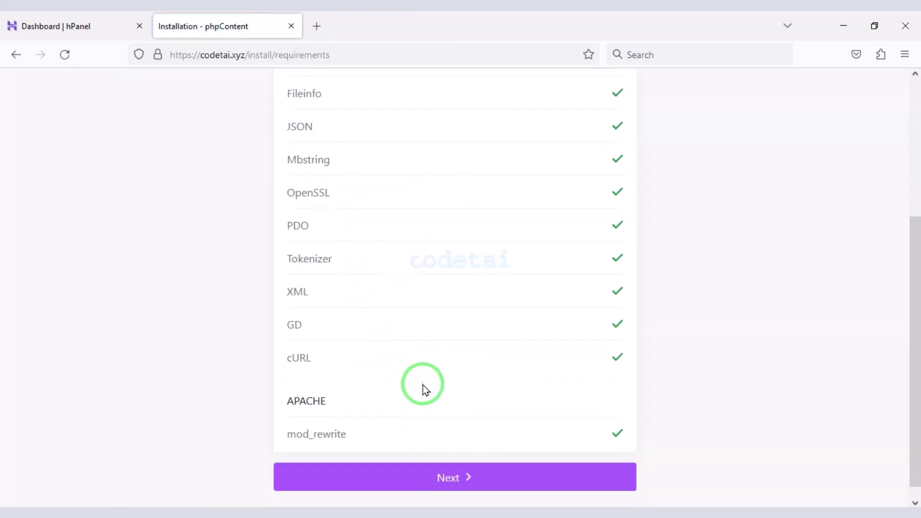
pyautogui.click(432, 463)
pyautogui.scroll(-4, 427, 441)
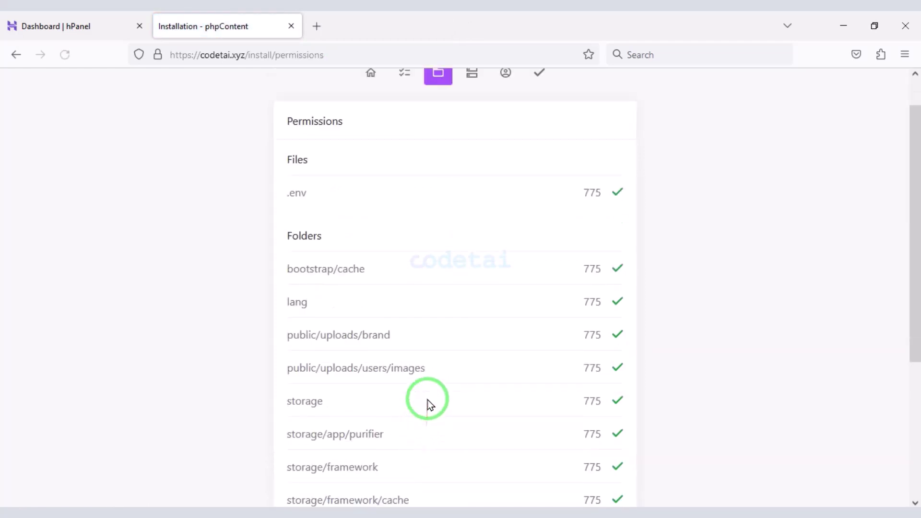
pyautogui.scroll(-2, 443, 465)
pyautogui.click(442, 462)
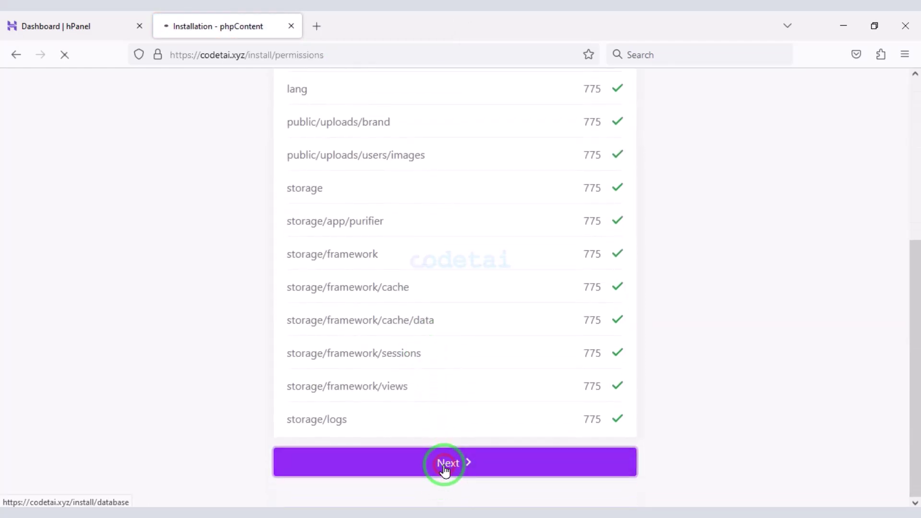
pyautogui.moveTo(263, 137)
pyautogui.mouseDown()
pyautogui.moveTo(397, 267)
pyautogui.moveTo(636, 450)
pyautogui.moveTo(654, 489)
pyautogui.mouseUp()
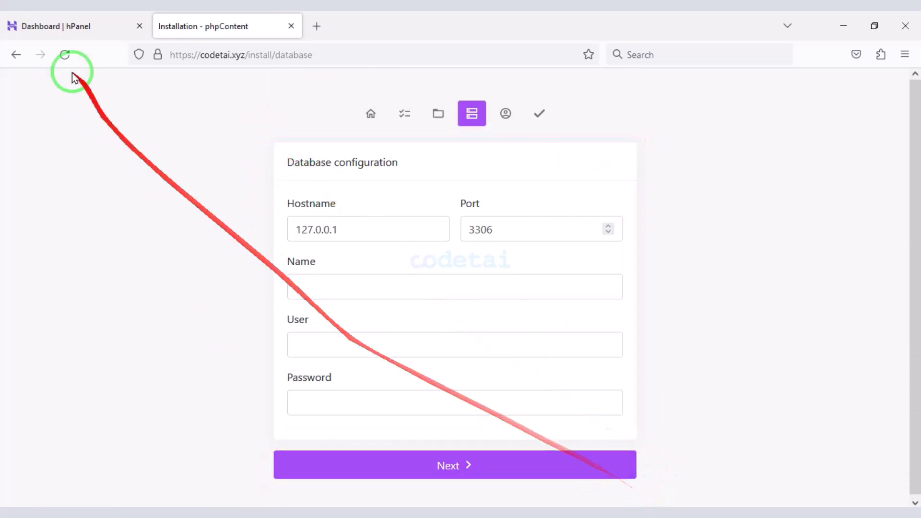
# - Go to the MySQL database management page in the hosting dashboard
pyautogui.click(37, 24)
pyautogui.scroll(-3, 104, 275)
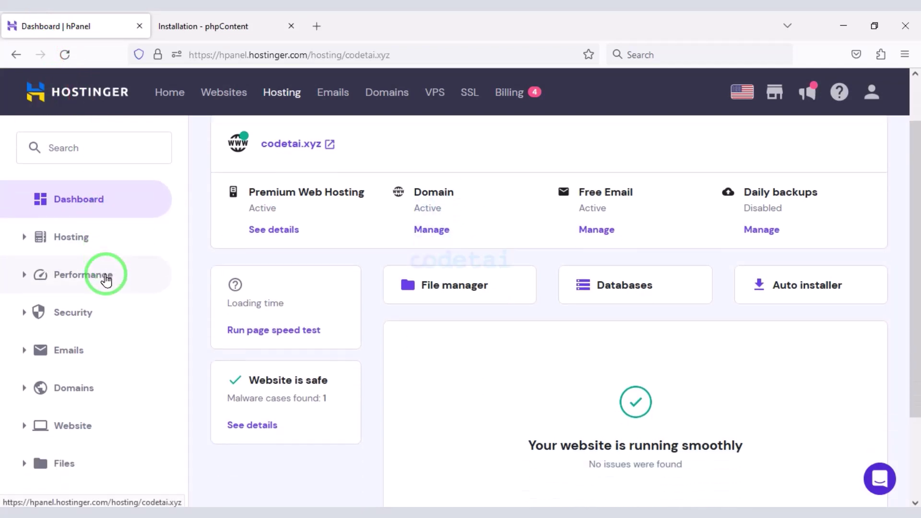
pyautogui.click(109, 390)
pyautogui.scroll(-2, 110, 390)
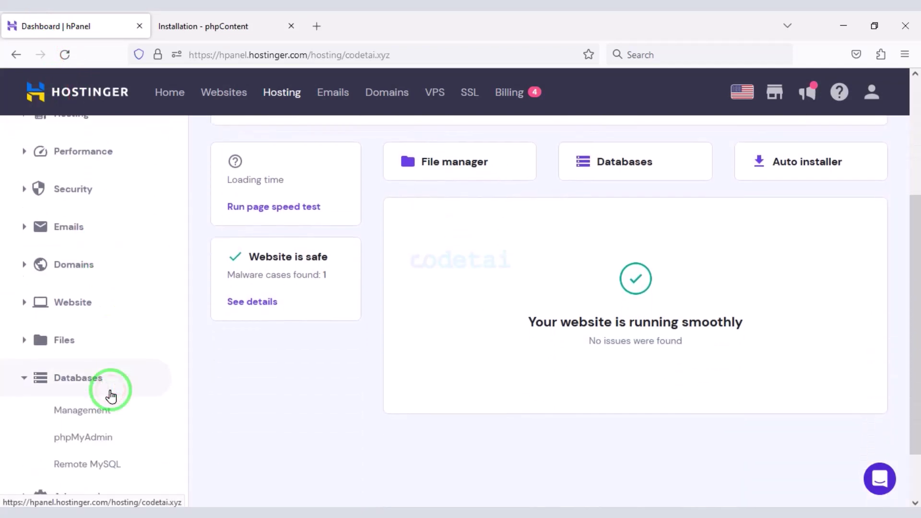
pyautogui.click(86, 355)
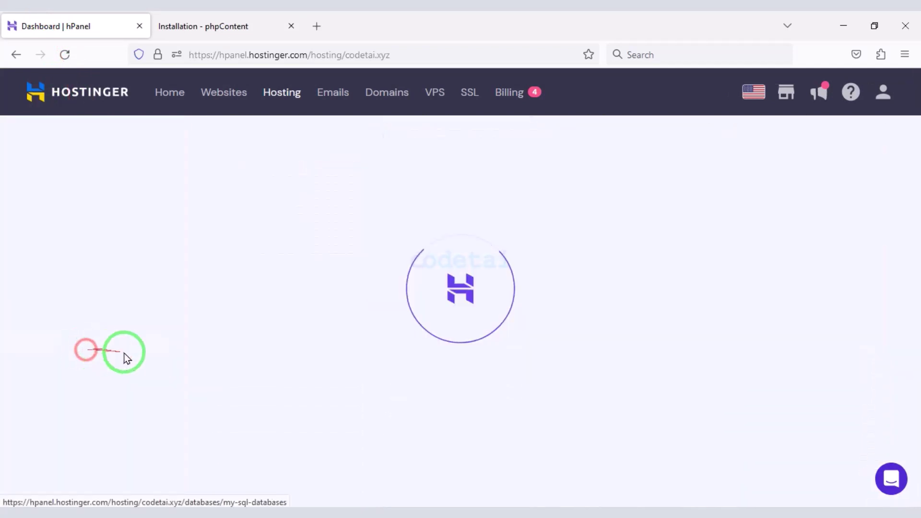
pyautogui.moveTo(241, 210)
pyautogui.mouseDown()
pyautogui.moveTo(705, 330)
pyautogui.moveTo(890, 351)
pyautogui.mouseUp()
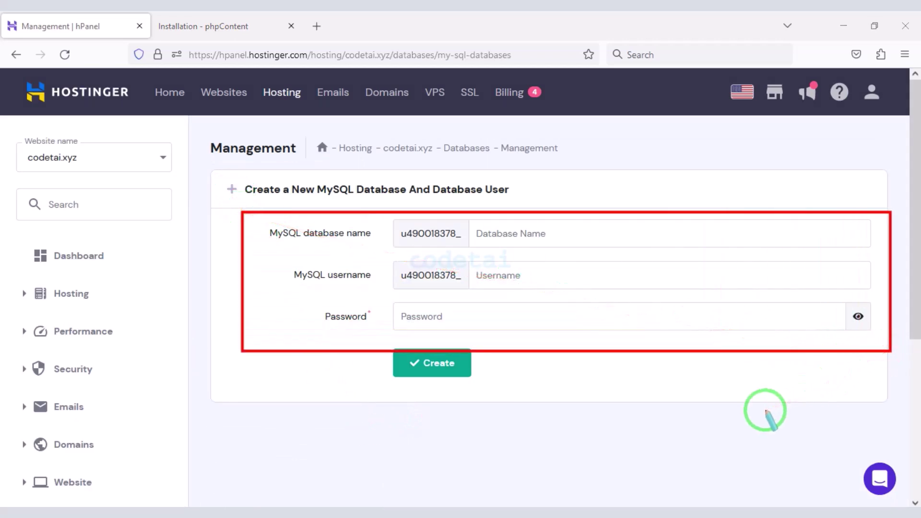
pyautogui.moveTo(654, 397); pyautogui.dragTo(530, 238)
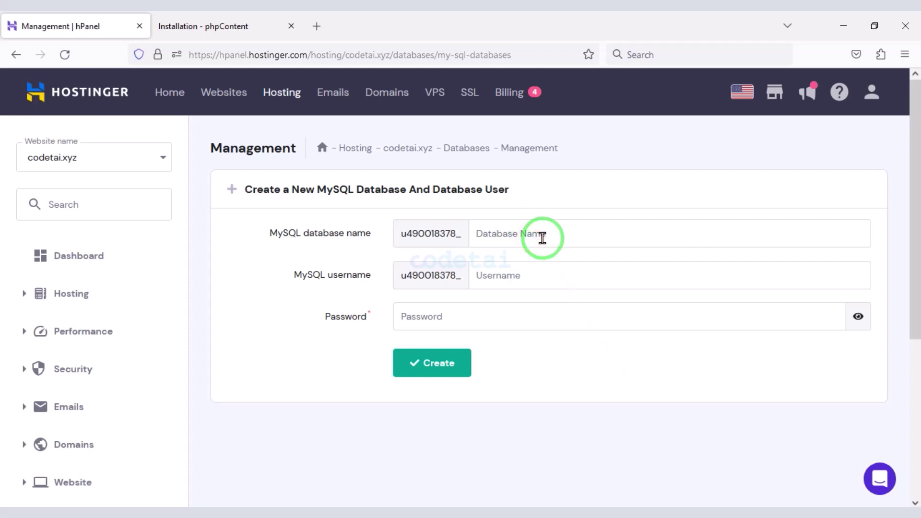
# - Enter the database username, generate a password, and paste it into the installer's Password field
pyautogui.click(512, 281)
pyautogui.write('usercodetai')
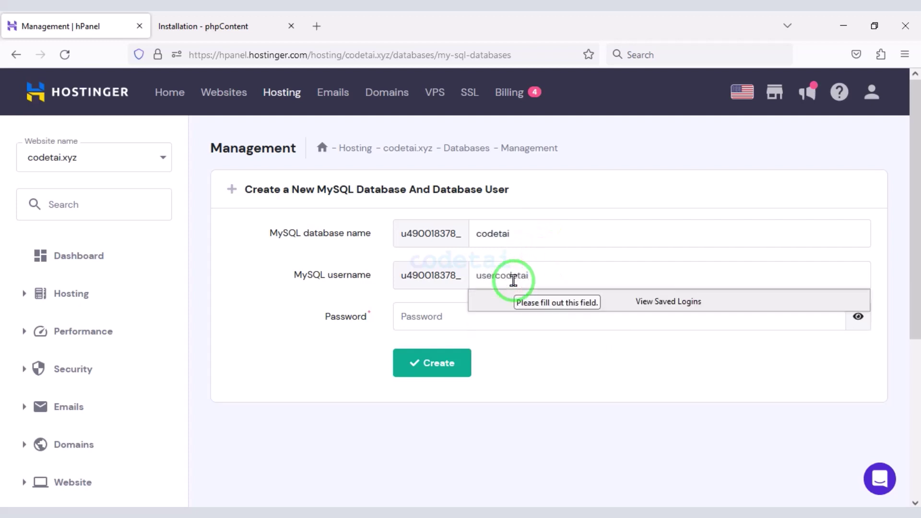
pyautogui.click(422, 315)
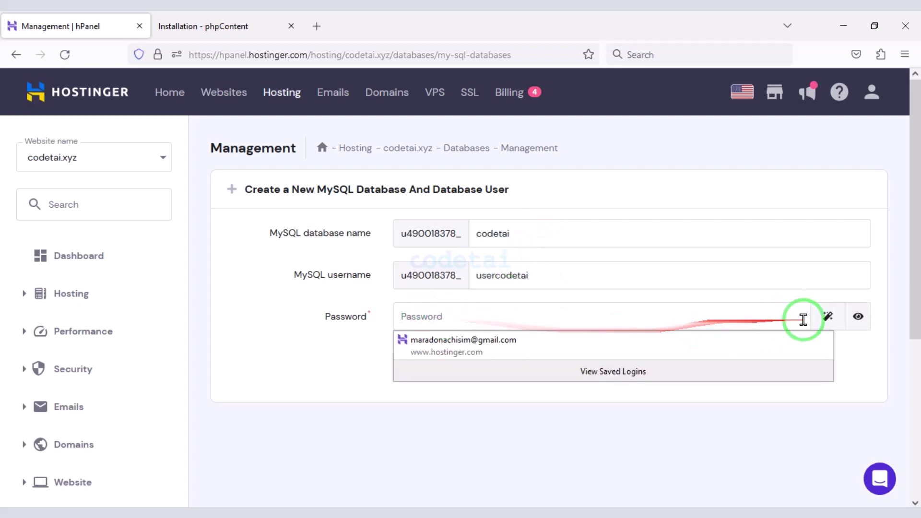
pyautogui.click(827, 316)
pyautogui.doubleClick(423, 316)
pyautogui.rightClick(423, 316)
pyautogui.click(459, 136)
pyautogui.click(201, 26)
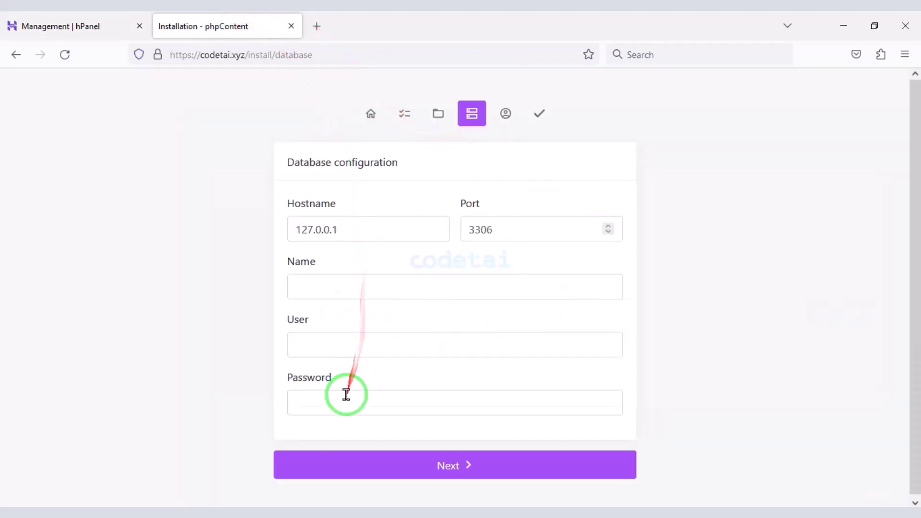
pyautogui.click(346, 397)
pyautogui.hotkey('ctrl', 'v')
# - Create the codetai database and paste its full name into the installer's Name field
pyautogui.click(62, 26)
pyautogui.click(437, 361)
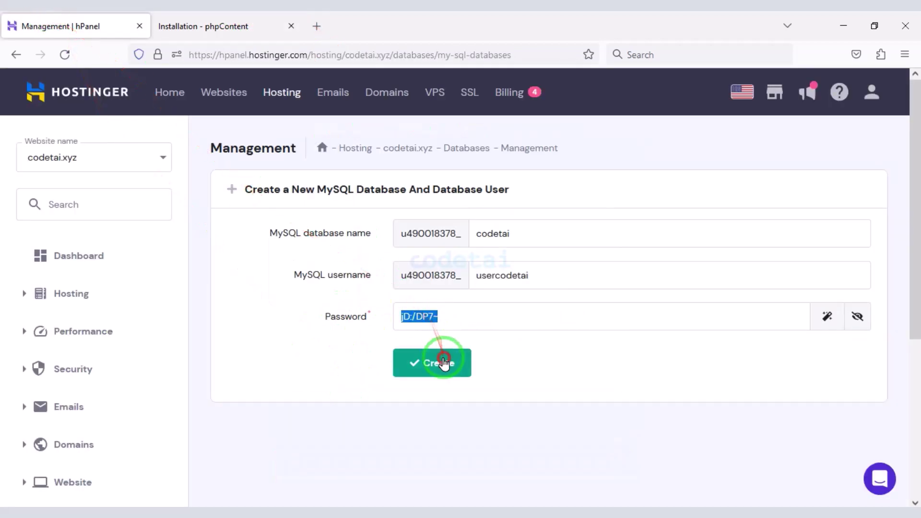
pyautogui.scroll(-4, 515, 354)
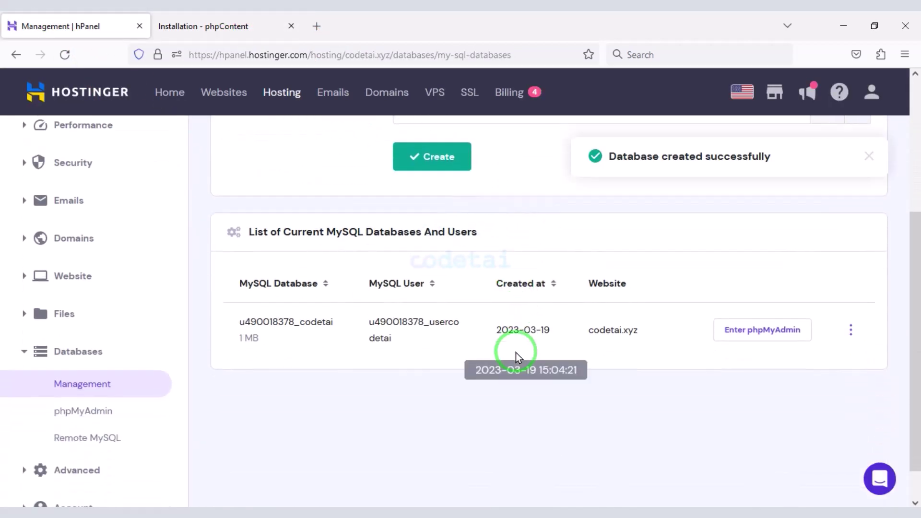
pyautogui.rightClick(240, 326)
pyautogui.click(277, 336)
pyautogui.click(230, 26)
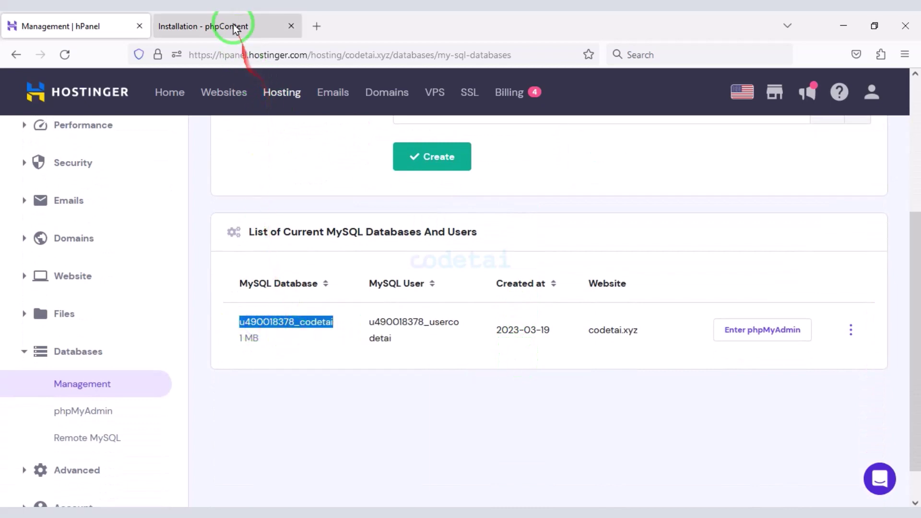
pyautogui.click(334, 298)
pyautogui.hotkey('ctrl', 'v')
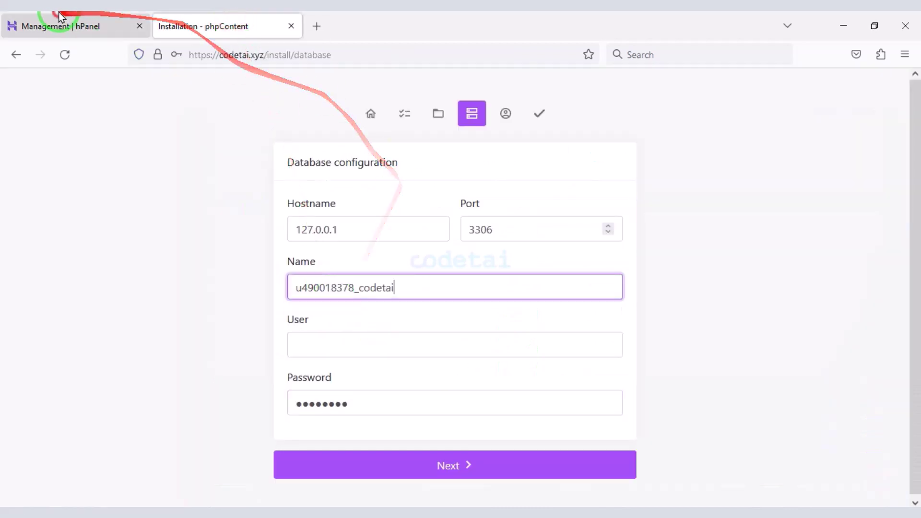
# - Fill the installer's database User with the new MySQL user and submit the connection details
pyautogui.click(72, 26)
pyautogui.doubleClick(371, 323)
pyautogui.click(242, 26)
pyautogui.click(339, 349)
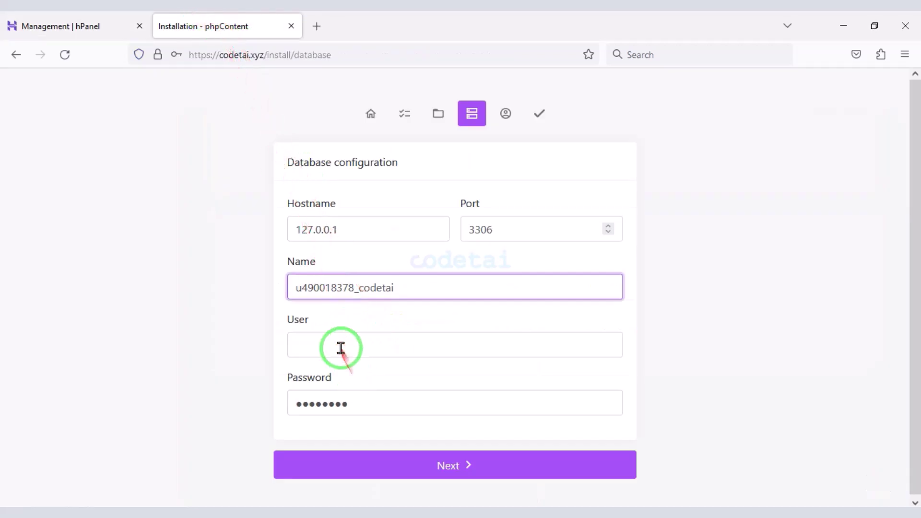
pyautogui.click(446, 465)
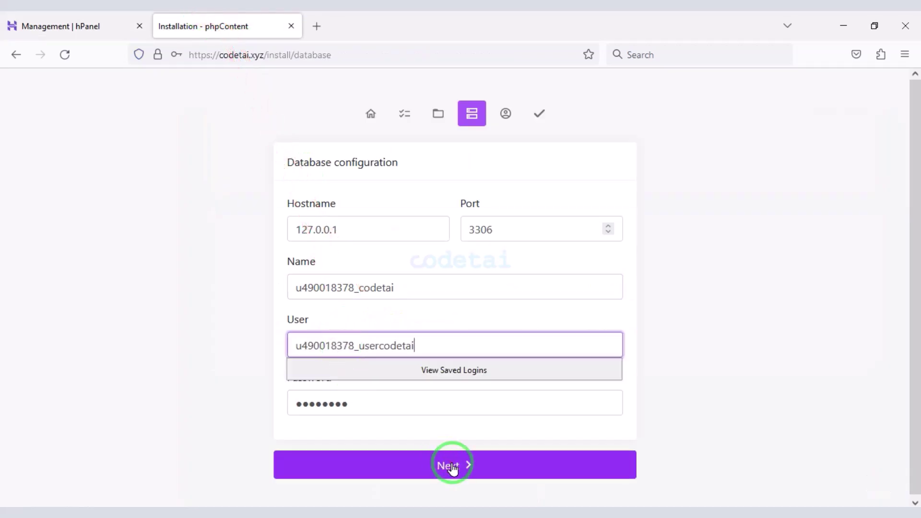
# - Create the Codetai admin account with e-mail and password, and decline saving the login
pyautogui.click(360, 234)
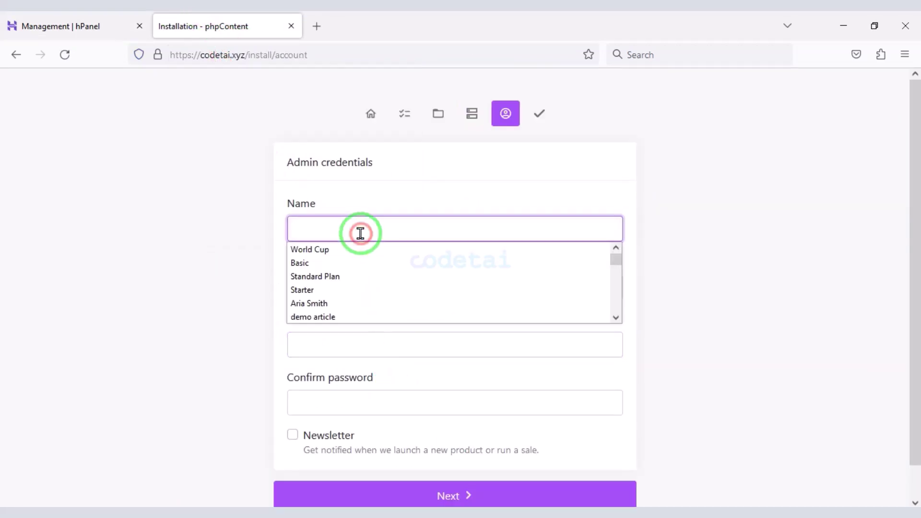
pyautogui.write('Codetai')
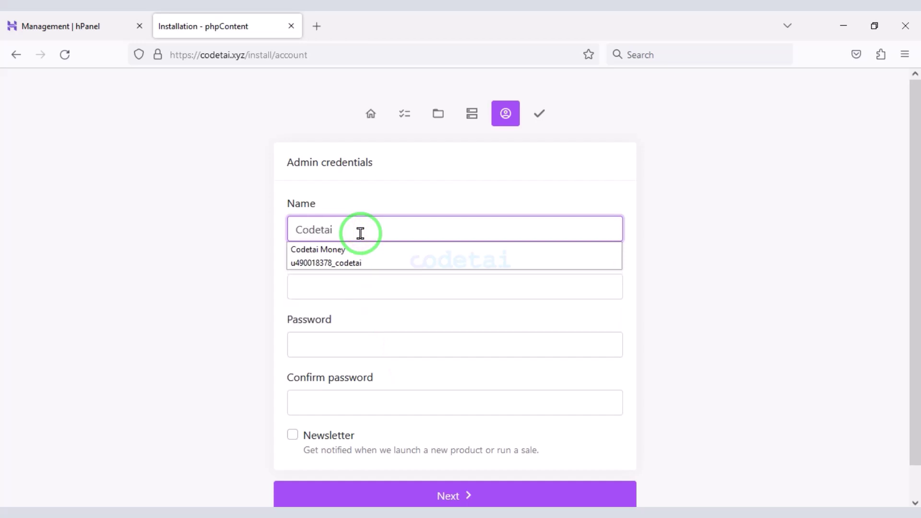
pyautogui.click(353, 288)
pyautogui.write('t')
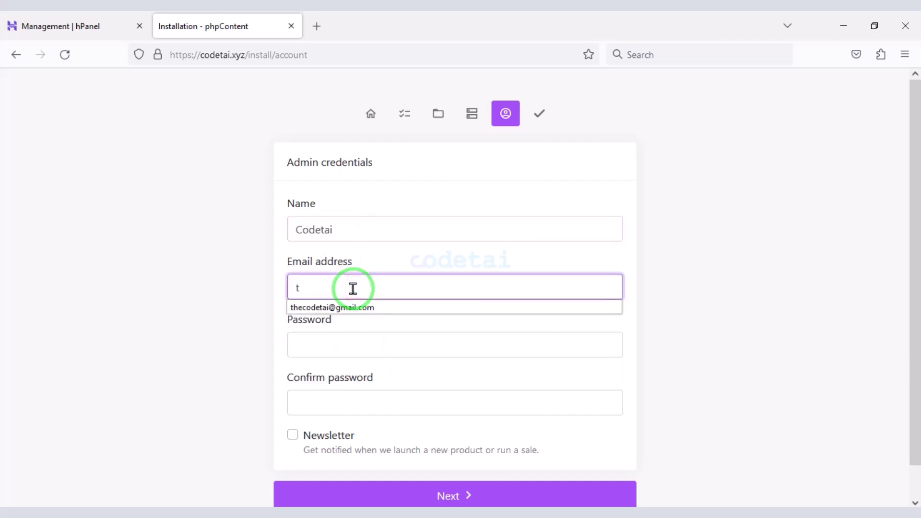
pyautogui.click(350, 307)
pyautogui.click(346, 339)
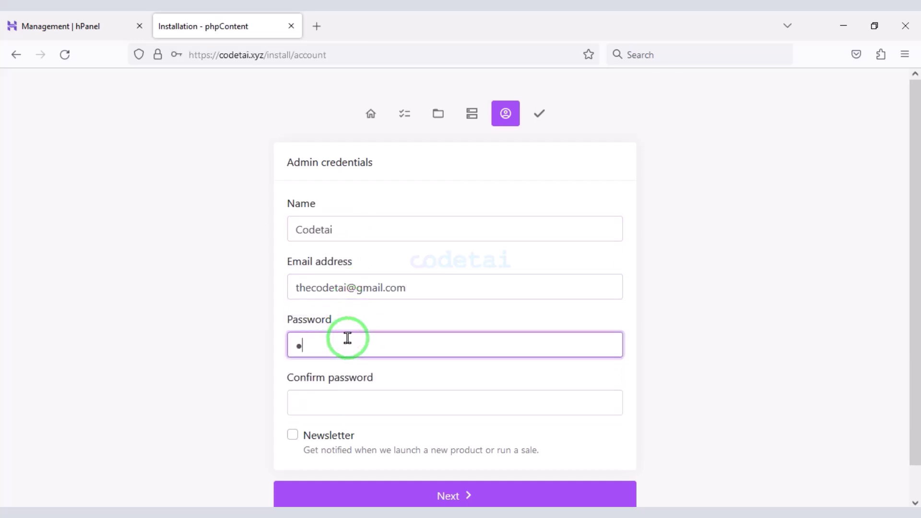
pyautogui.click(343, 393)
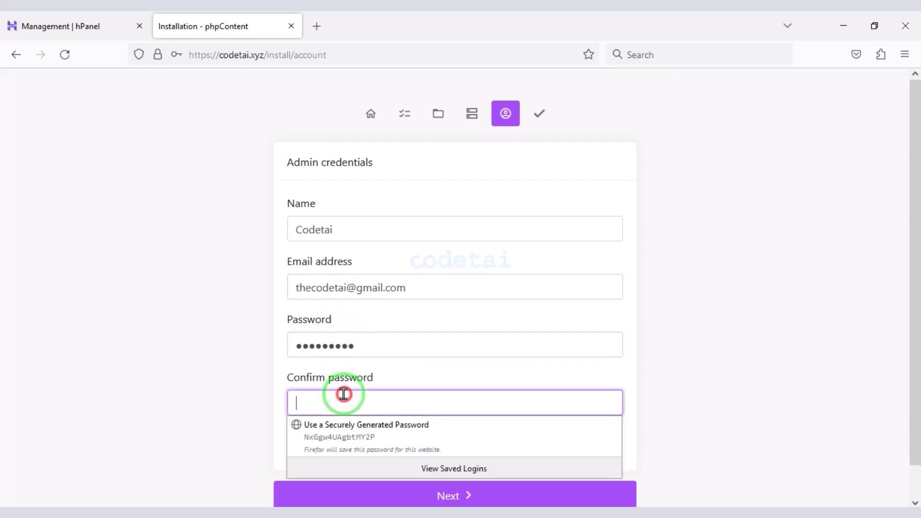
pyautogui.write('a')
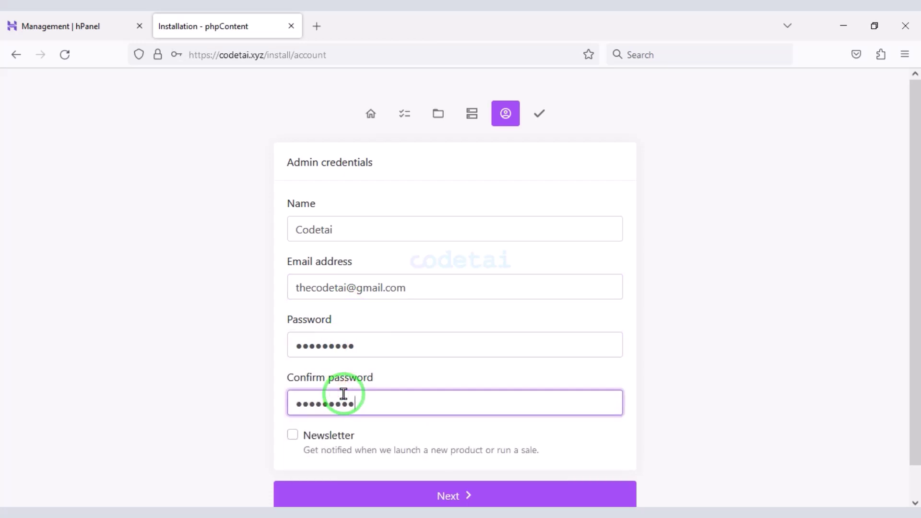
pyautogui.scroll(-1, 470, 466)
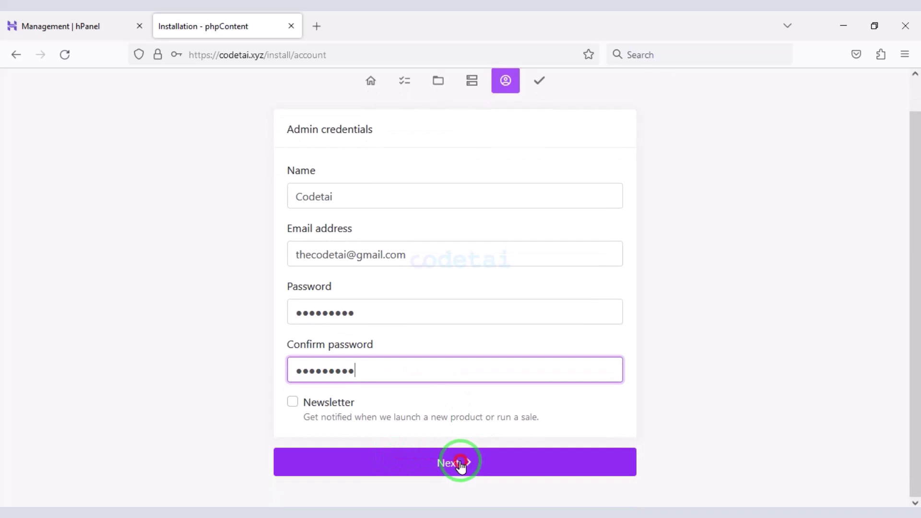
pyautogui.click(460, 463)
pyautogui.click(339, 220)
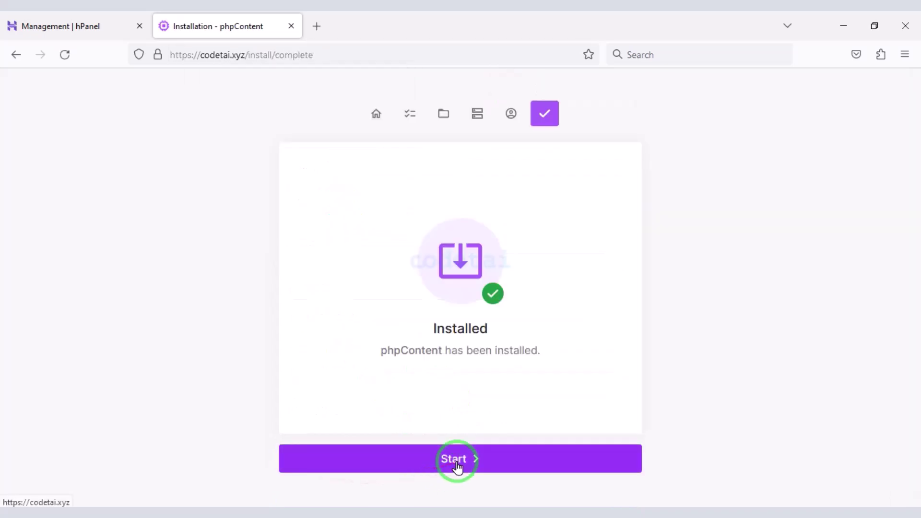
# - Open the newly installed phpContent site and look over the landing page
pyautogui.click(457, 461)
pyautogui.scroll(-10, 394, 384)
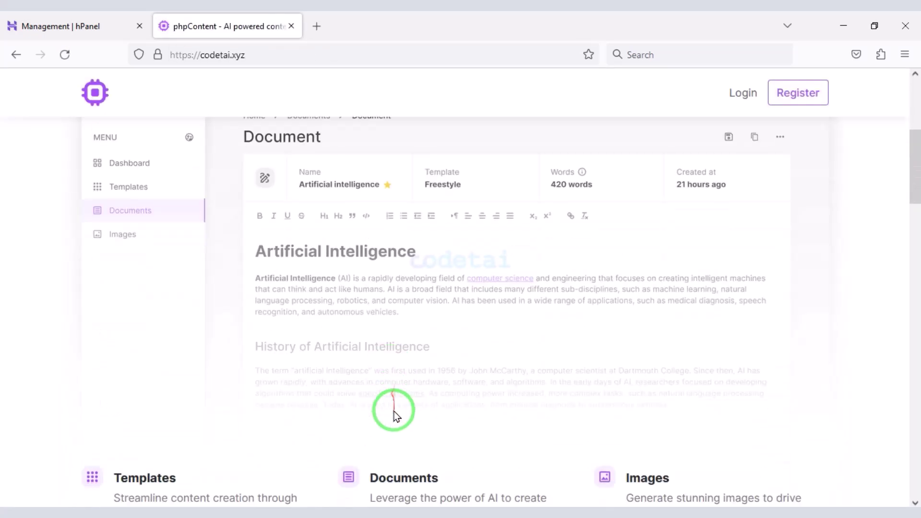
pyautogui.scroll(-20, 307, 430)
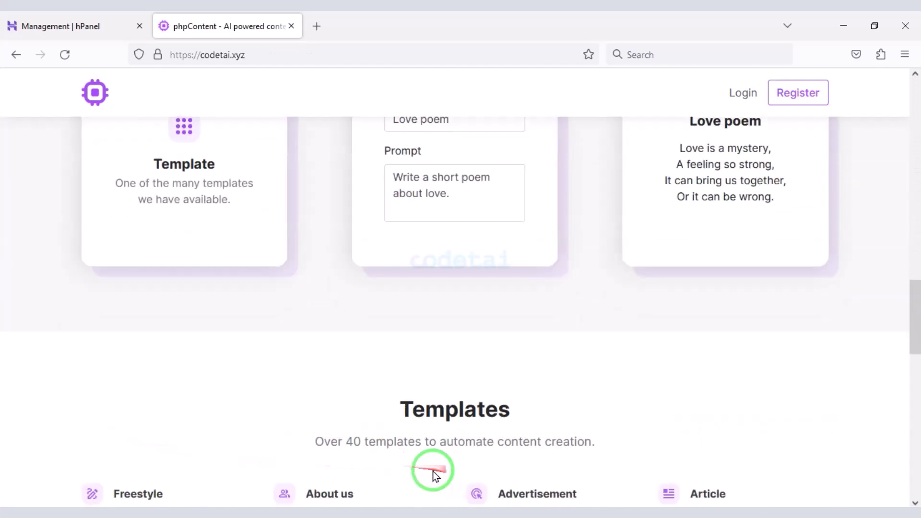
pyautogui.scroll(-15, 365, 468)
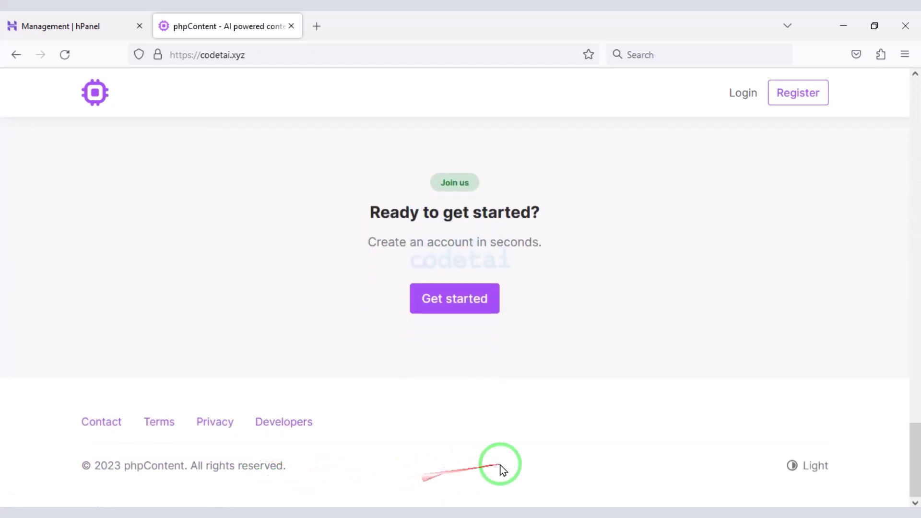
pyautogui.scroll(20, 499, 469)
# - Log in with the saved admin e-mail and Remember me enabled
pyautogui.click(736, 92)
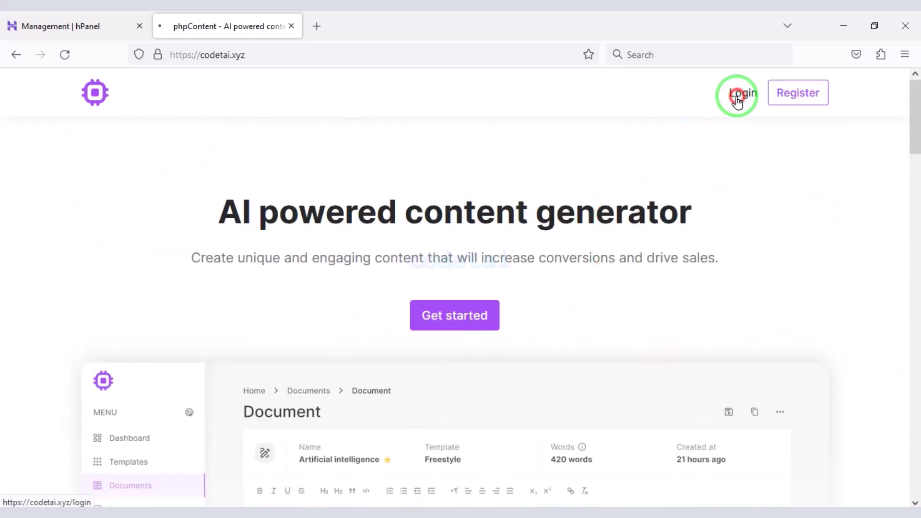
pyautogui.click(249, 229)
pyautogui.write('t')
pyautogui.click(240, 242)
pyautogui.click(216, 287)
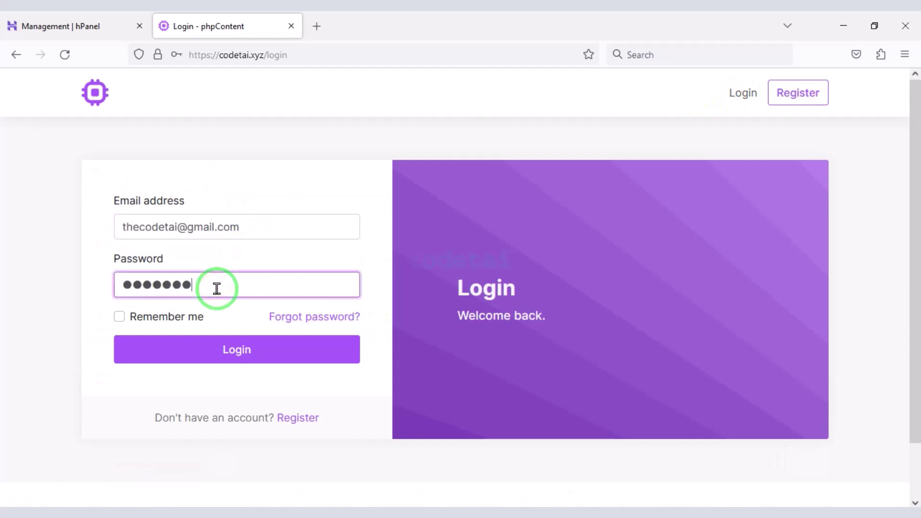
pyautogui.click(118, 318)
pyautogui.click(205, 351)
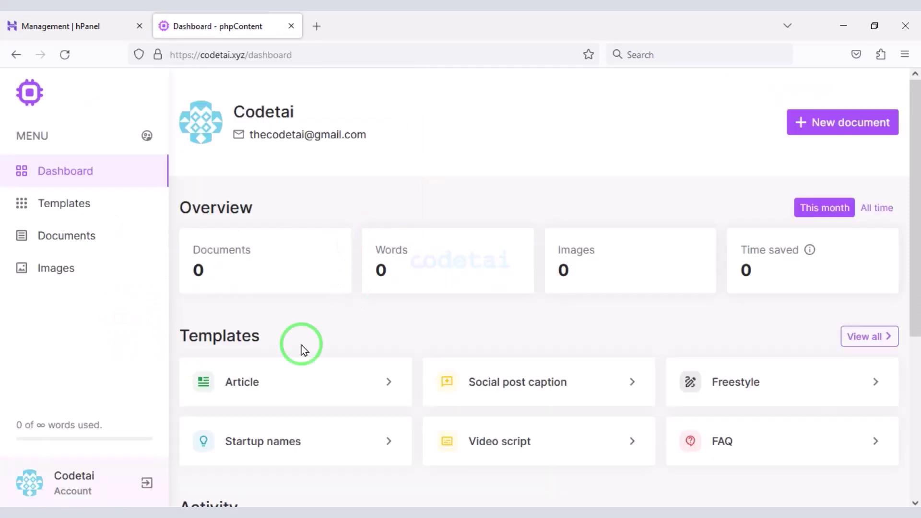
# - Go to the Admin dashboard's Settings > License page
pyautogui.click(145, 137)
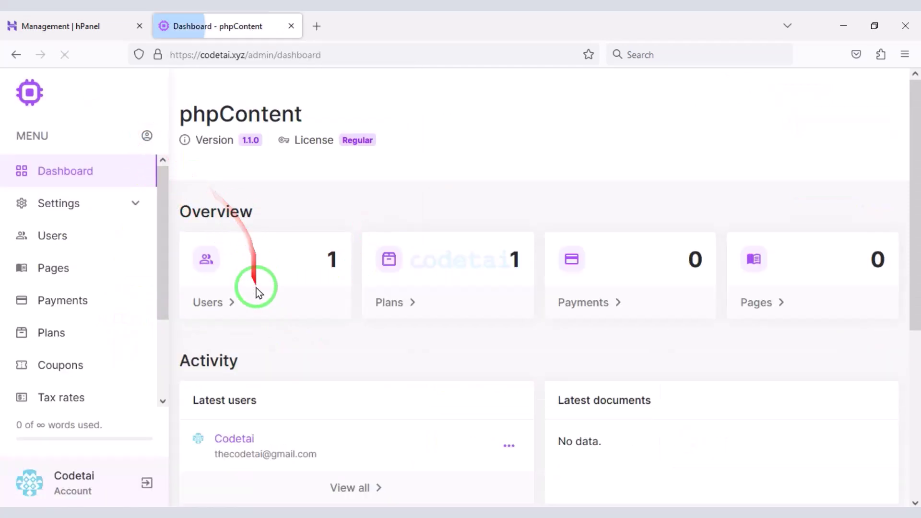
pyautogui.click(96, 218)
pyautogui.scroll(-3, 93, 297)
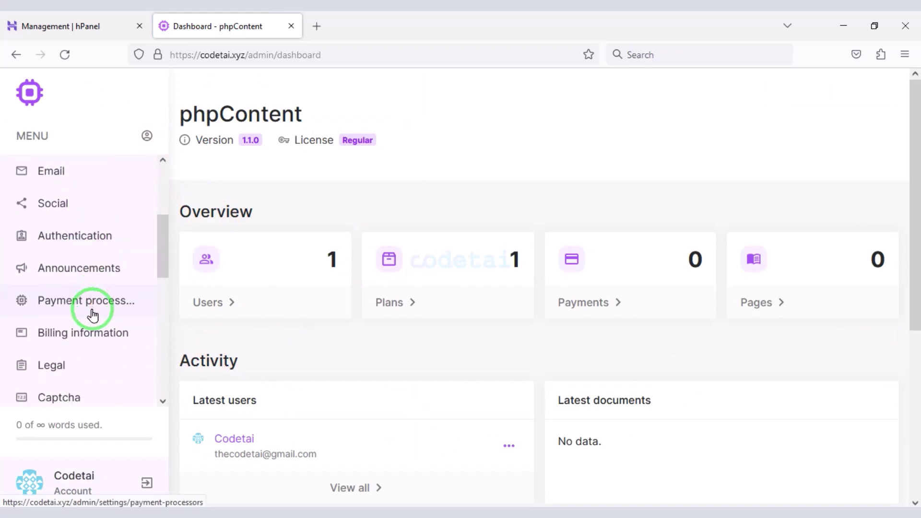
pyautogui.scroll(-3, 93, 315)
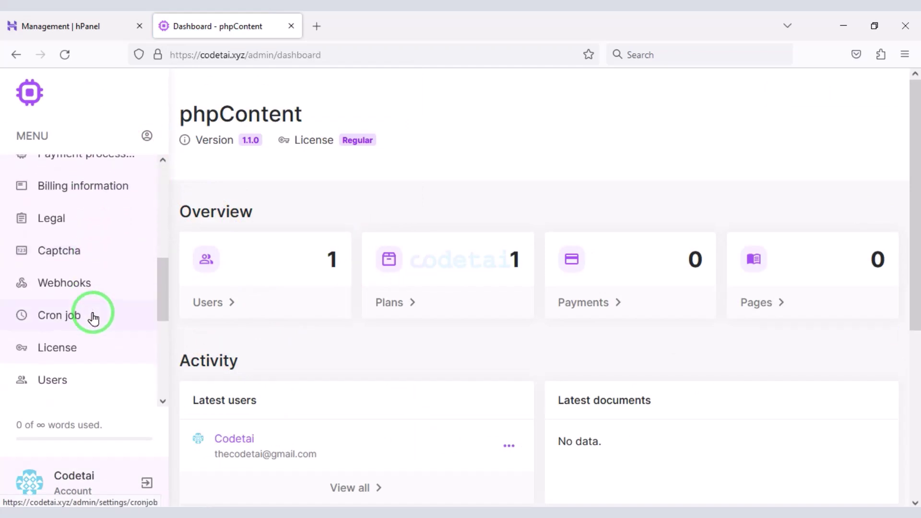
pyautogui.click(103, 338)
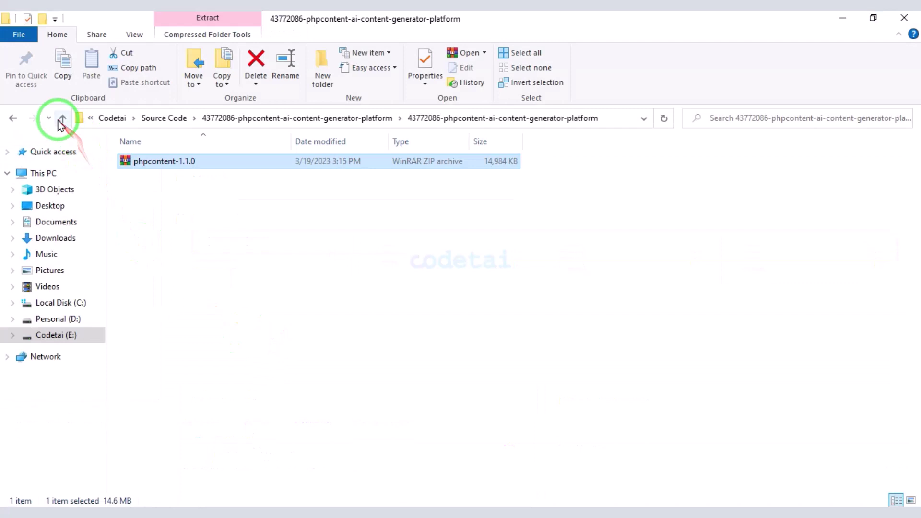
# - Copy the Item Purchase Code from the Envato license certificate PDF and return to License settings
pyautogui.click(63, 118)
pyautogui.click(63, 118)
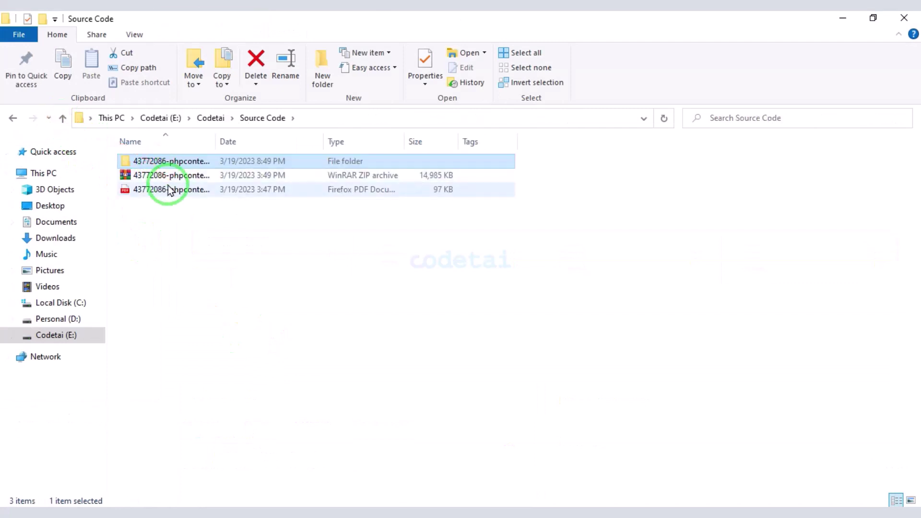
pyautogui.doubleClick(169, 190)
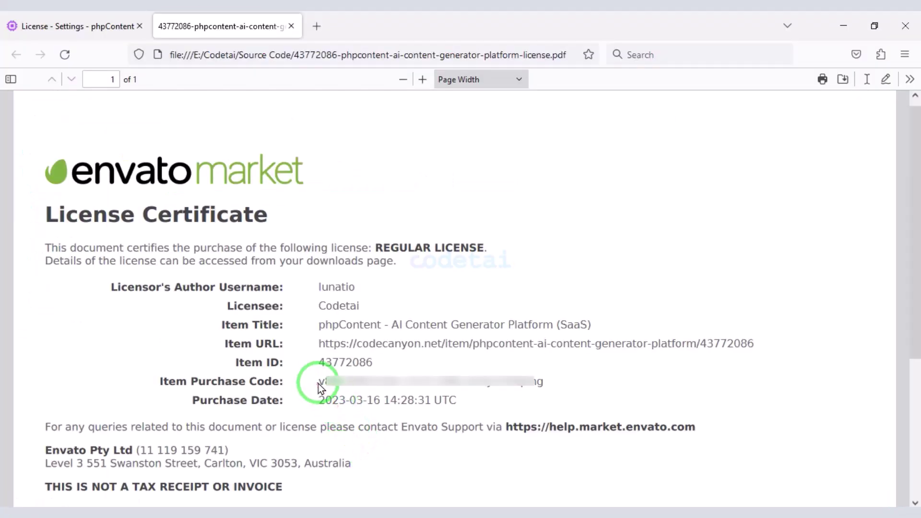
pyautogui.moveTo(320, 382); pyautogui.dragTo(547, 384)
pyautogui.rightClick(459, 387)
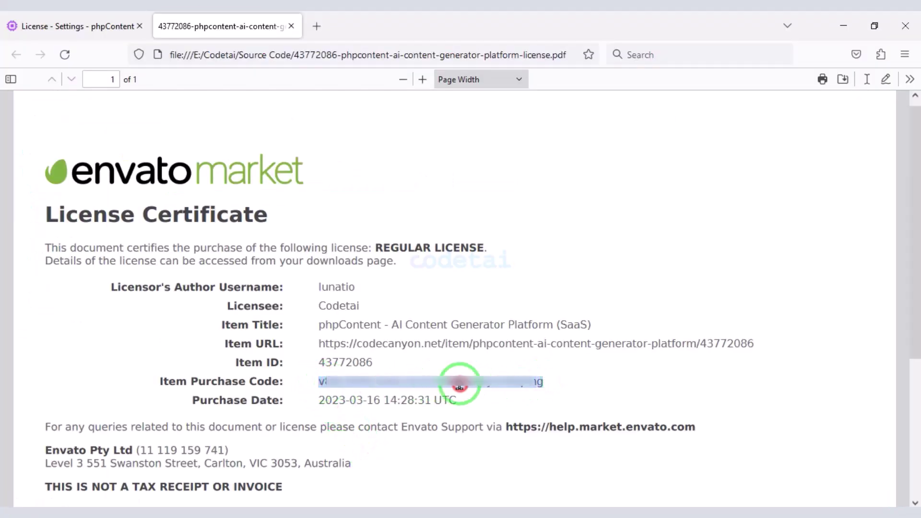
pyautogui.click(479, 214)
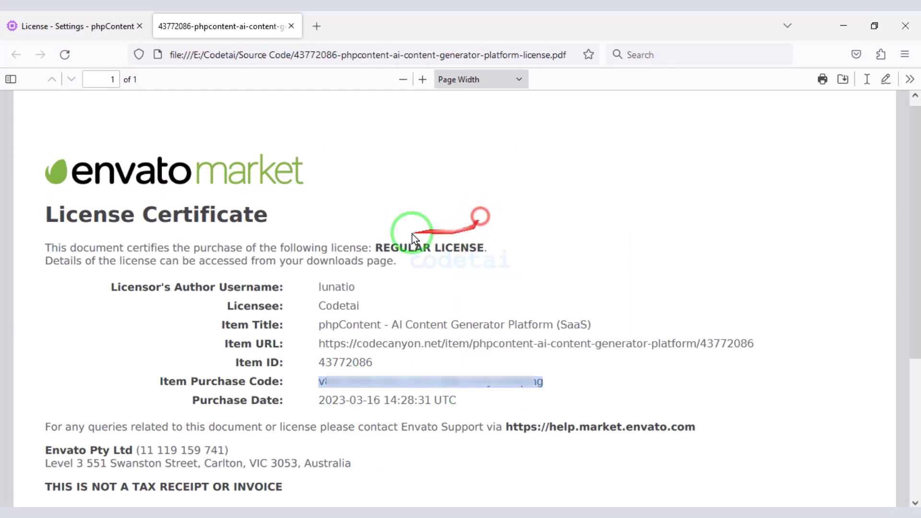
pyautogui.click(90, 16)
pyautogui.rightClick(254, 239)
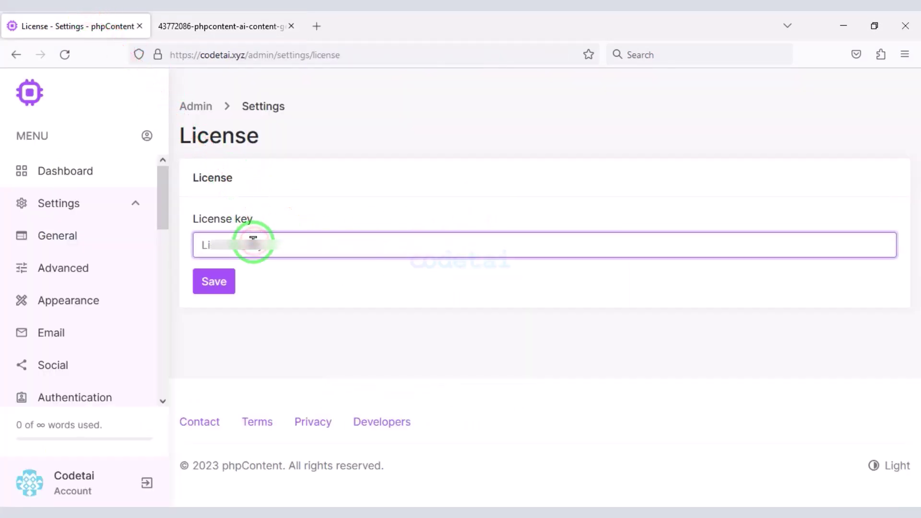
# - Paste the purchase code into the License key field, save, and highlight the Extended license status
pyautogui.hotkey('ctrl', 'v')
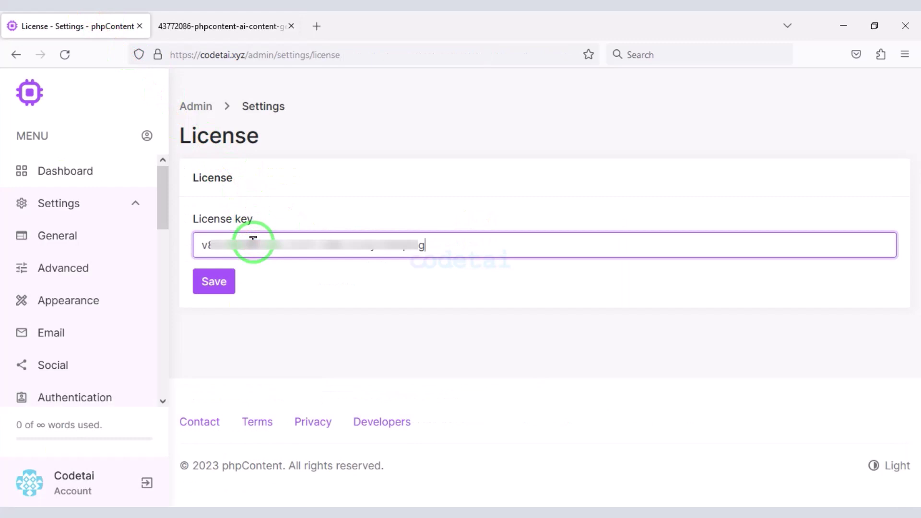
pyautogui.click(211, 283)
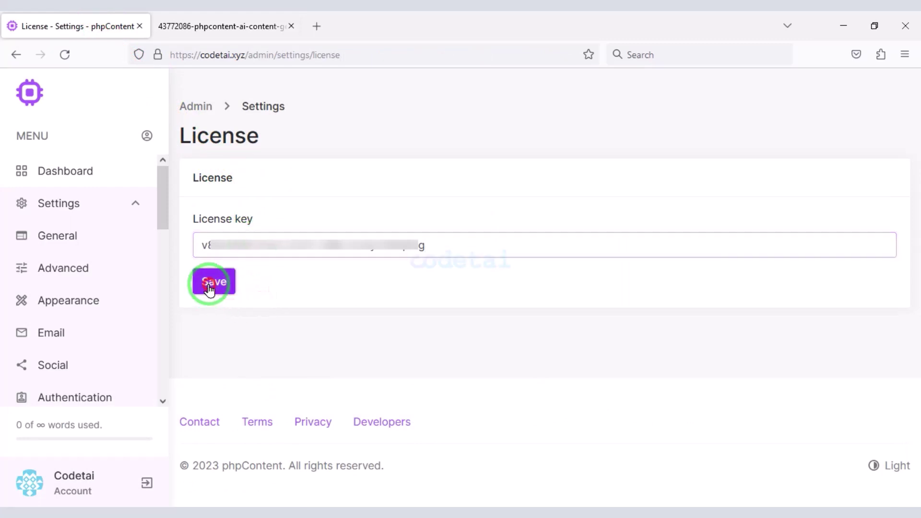
pyautogui.moveTo(372, 164); pyautogui.dragTo(390, 154)
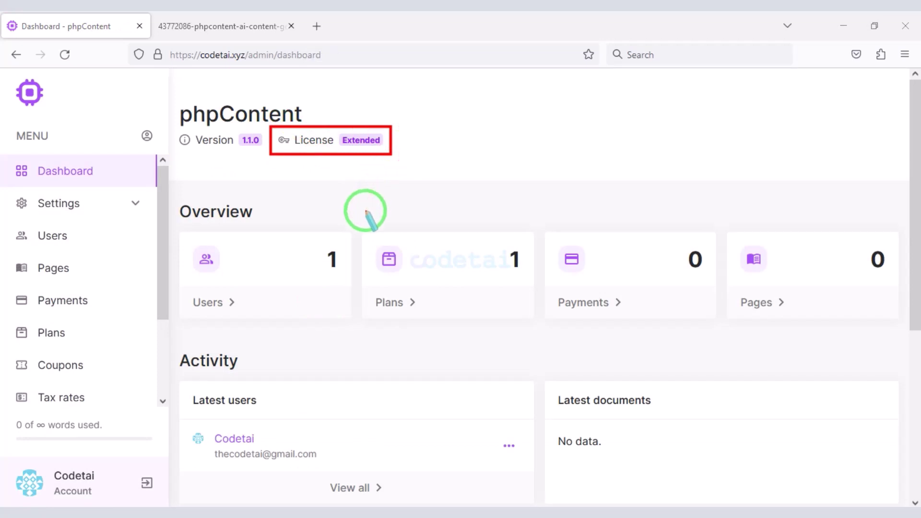
pyautogui.press('Escape')
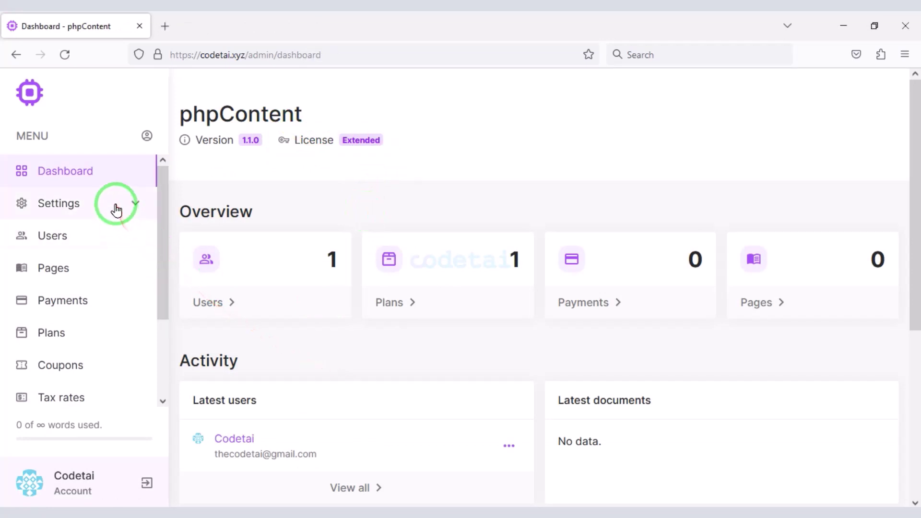
# - Set site title 'Codetai Ai', tagline 'World Best content ai tools', language English, and save
pyautogui.click(115, 209)
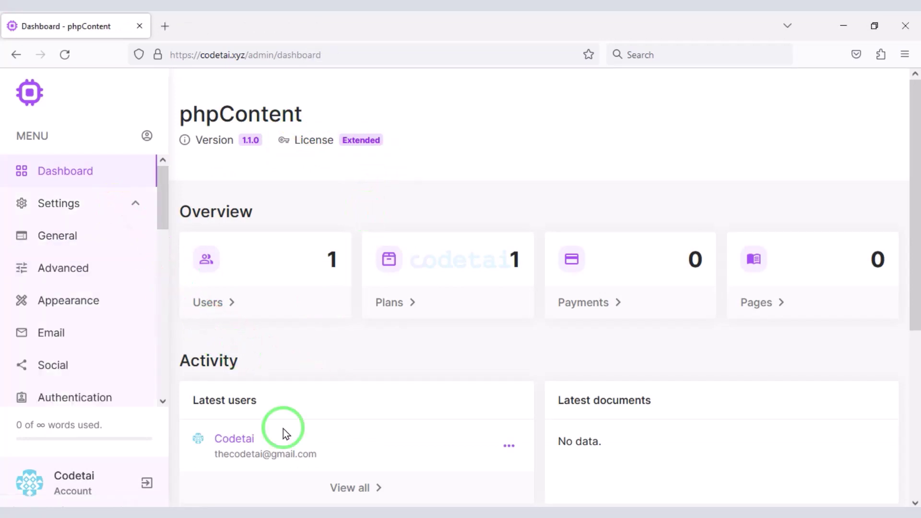
pyautogui.click(79, 247)
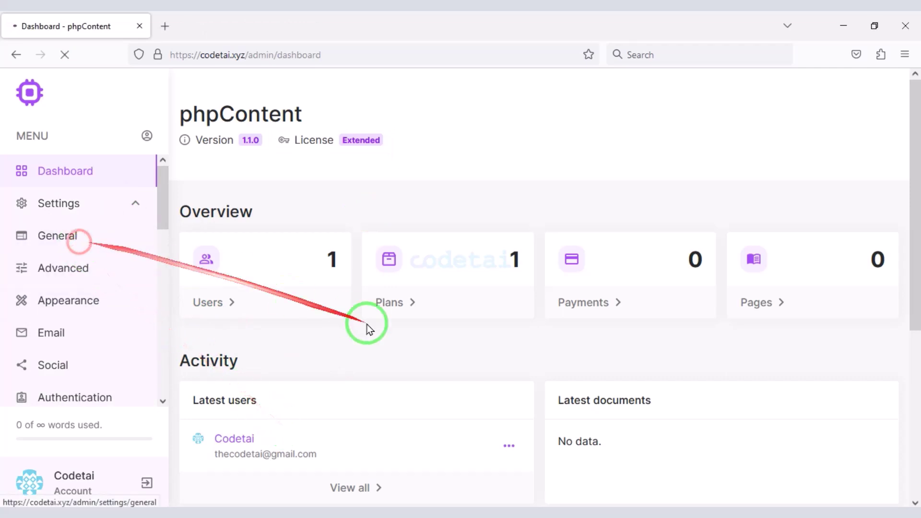
pyautogui.moveTo(305, 247); pyautogui.dragTo(194, 245)
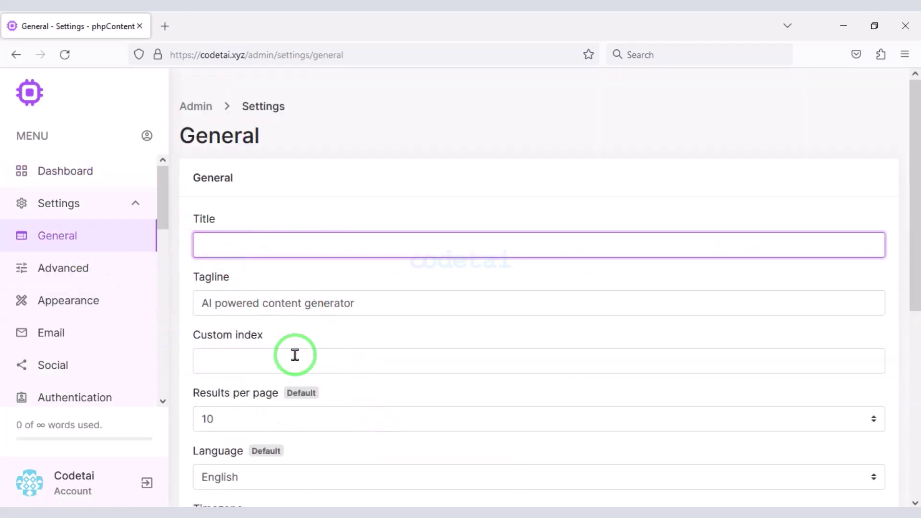
pyautogui.write('Codetai Ai')
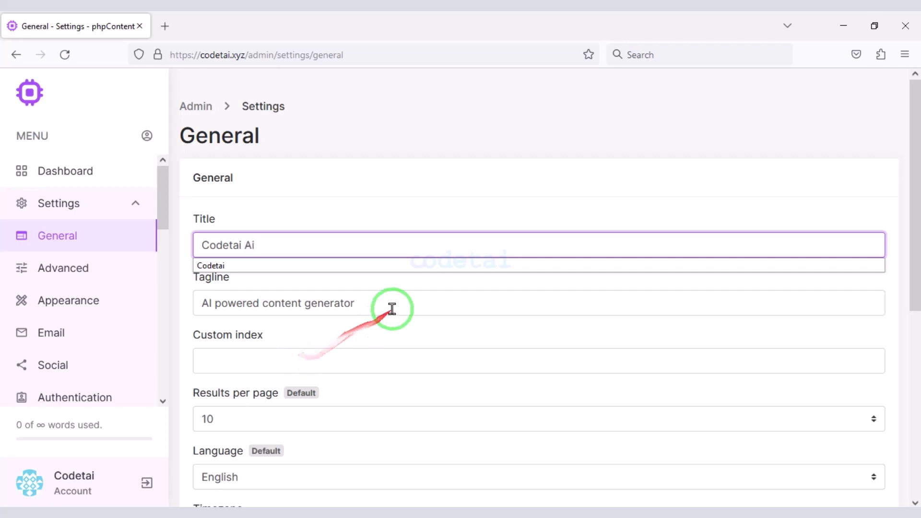
pyautogui.tripleClick(390, 305)
pyautogui.press('BackSpace')
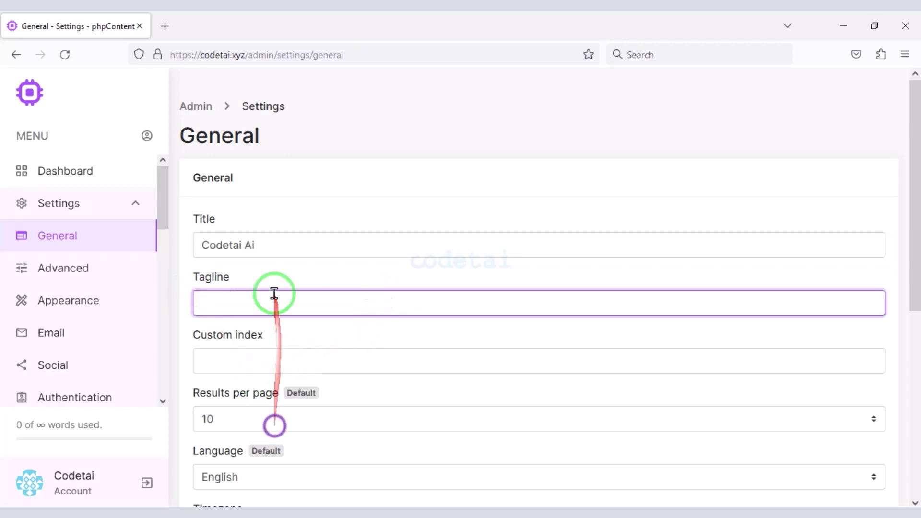
pyautogui.scroll(-4, 259, 346)
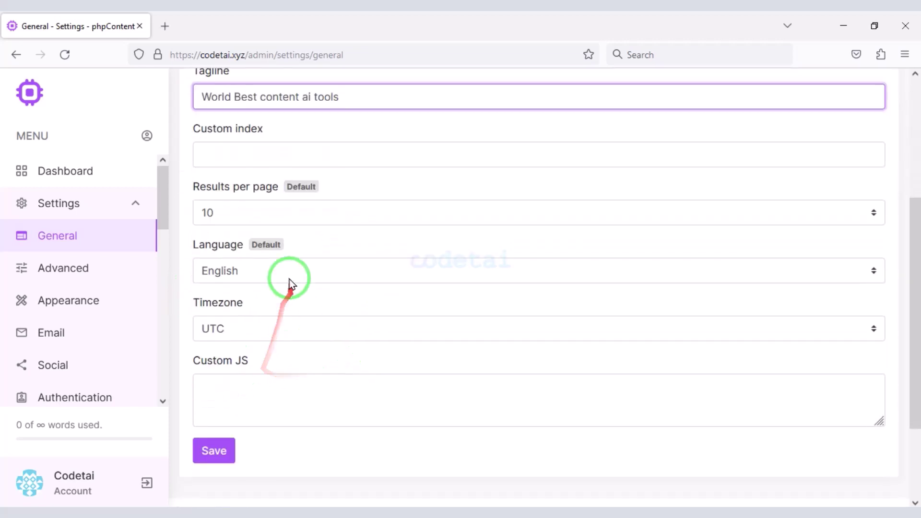
pyautogui.click(288, 272)
pyautogui.click(284, 294)
pyautogui.click(214, 450)
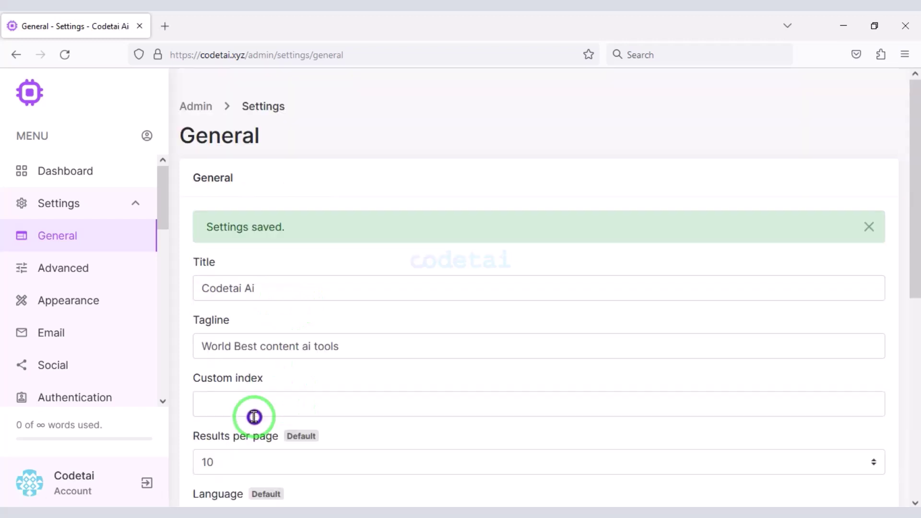
# - Go to the OpenAI tab of the Advanced settings
pyautogui.click(94, 279)
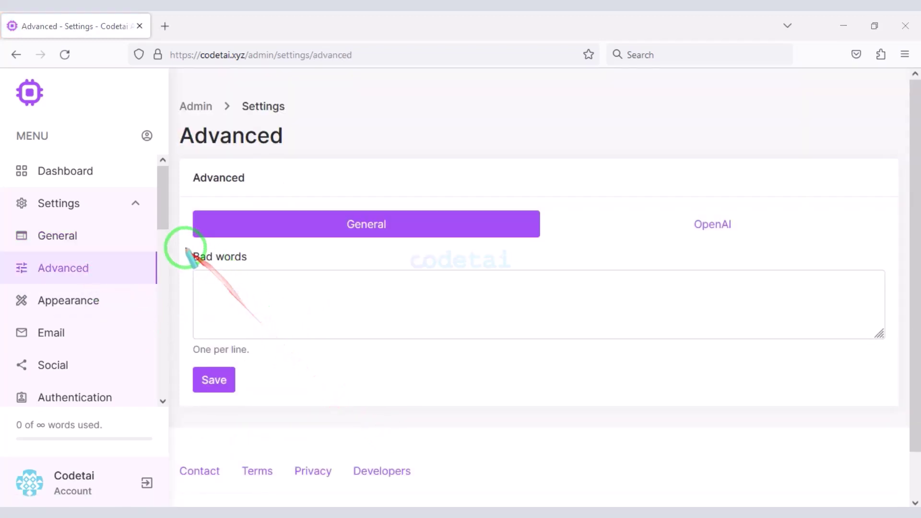
pyautogui.moveTo(182, 249)
pyautogui.mouseDown()
pyautogui.moveTo(494, 350)
pyautogui.moveTo(890, 353)
pyautogui.moveTo(662, 414)
pyautogui.mouseUp()
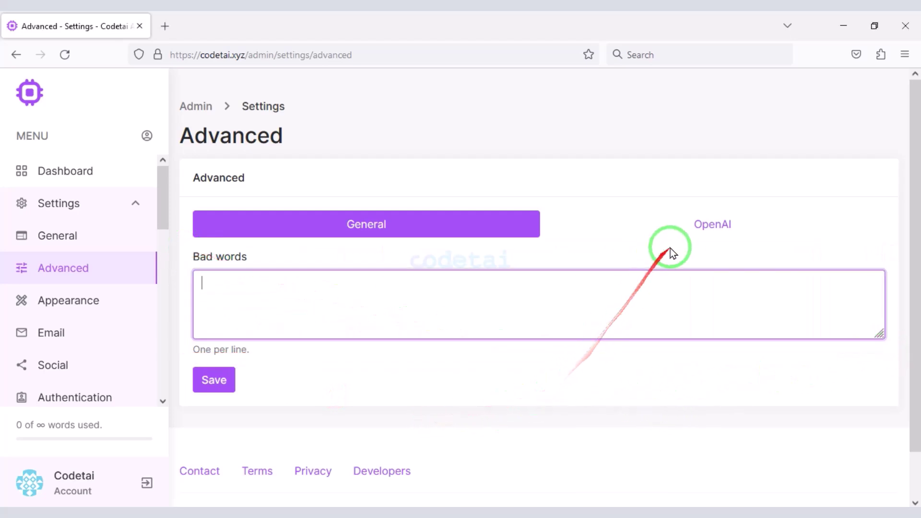
pyautogui.click(695, 232)
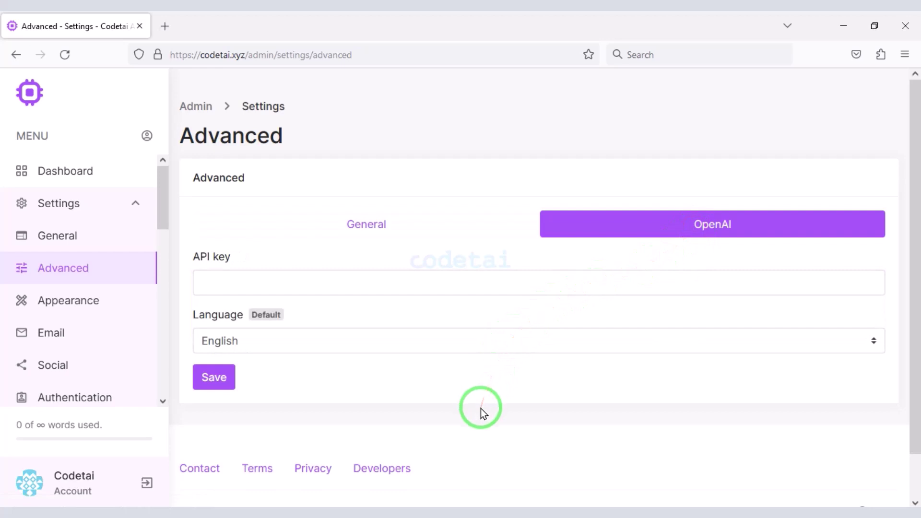
# - Go to platform.openai.com and log in with the saved account e-mail and its password
pyautogui.click(164, 27)
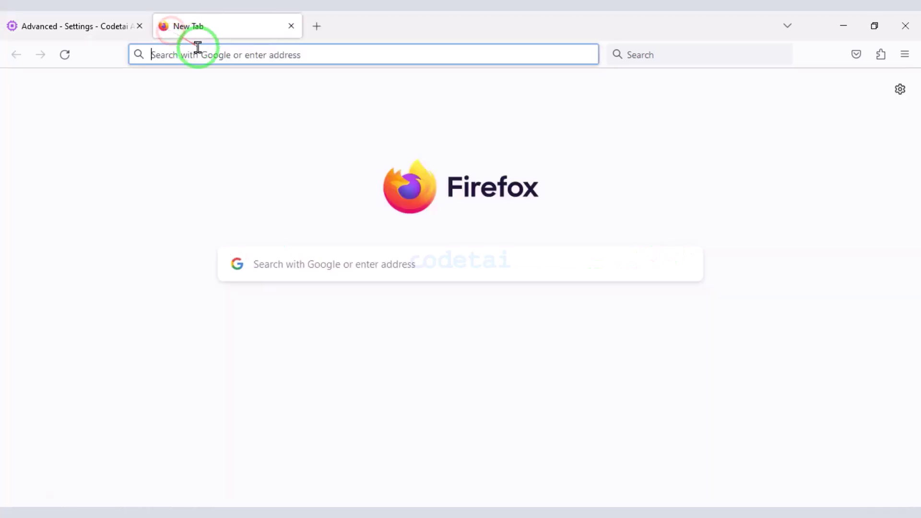
pyautogui.write('platform')
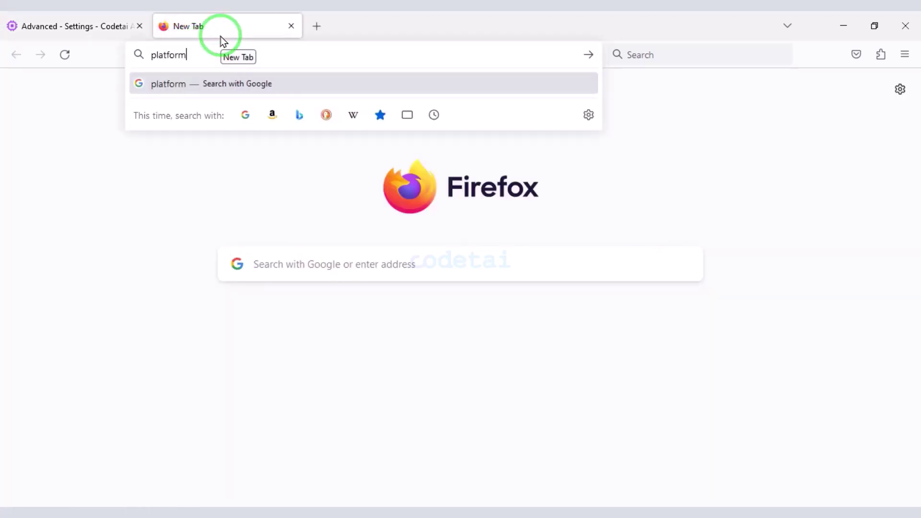
pyautogui.write('.openai.')
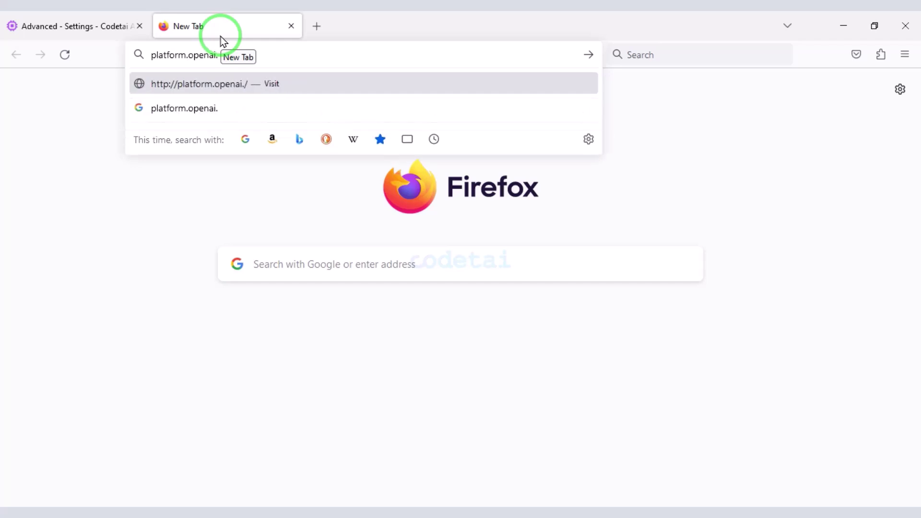
pyautogui.write('com')
pyautogui.press('Return')
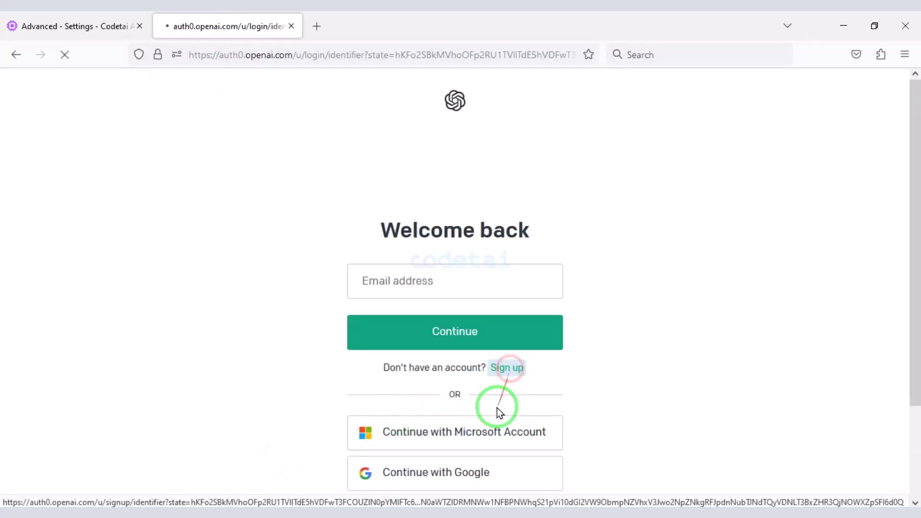
pyautogui.click(302, 405)
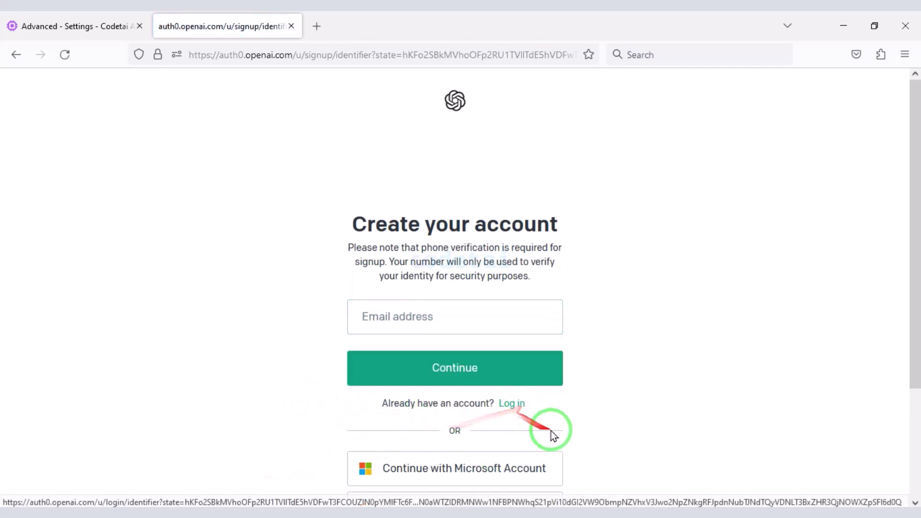
pyautogui.click(334, 420)
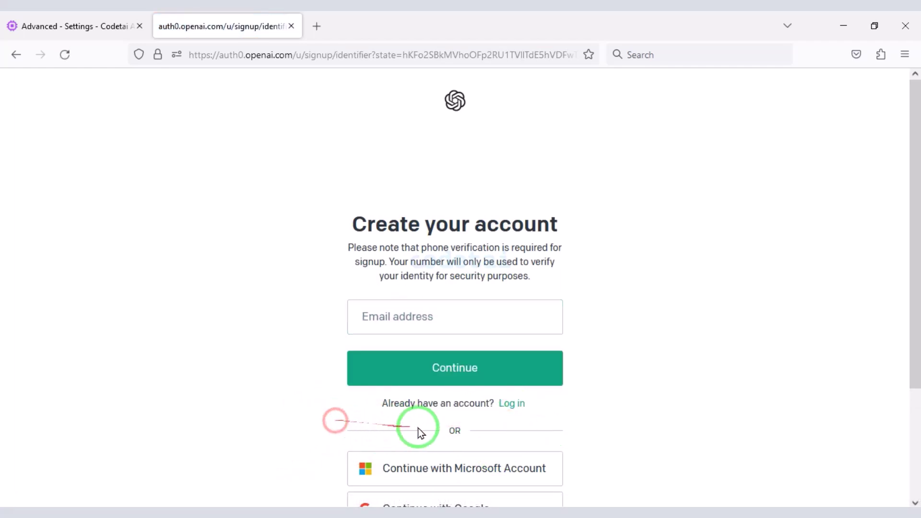
pyautogui.click(512, 403)
pyautogui.click(431, 292)
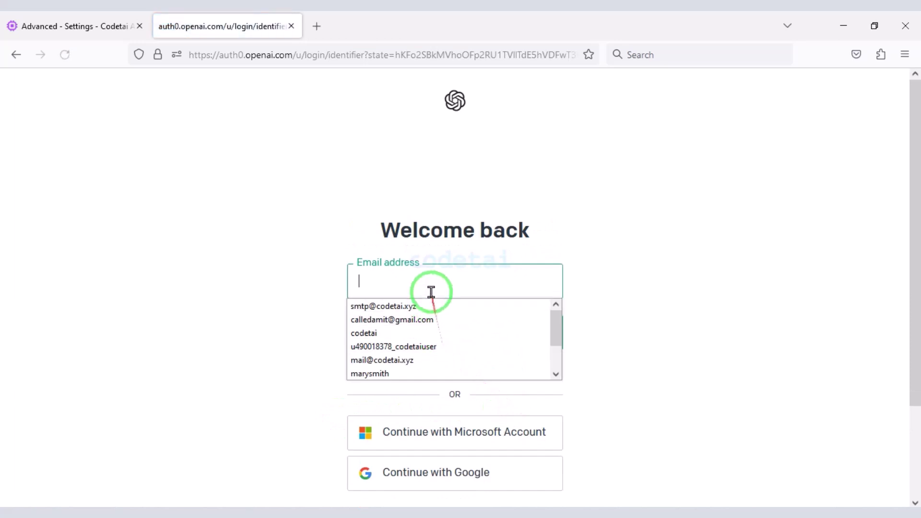
pyautogui.click(392, 320)
pyautogui.click(438, 337)
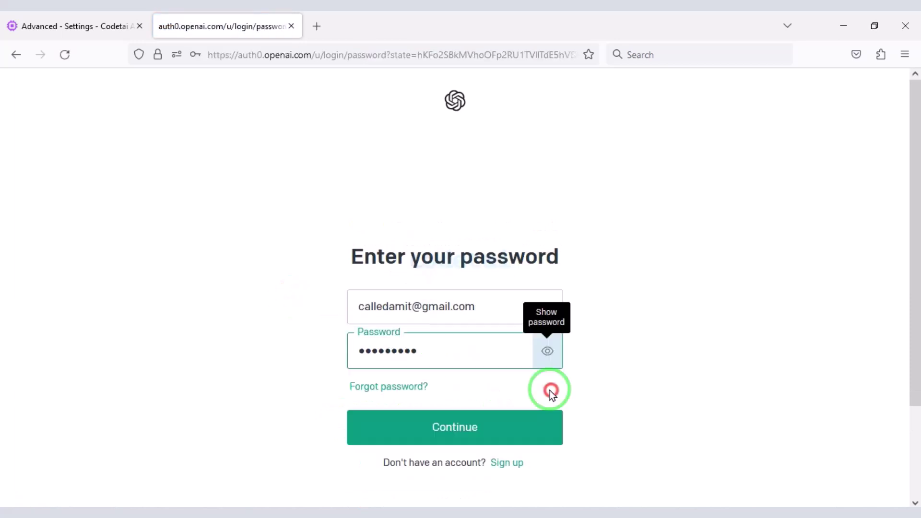
pyautogui.click(463, 425)
pyautogui.click(368, 230)
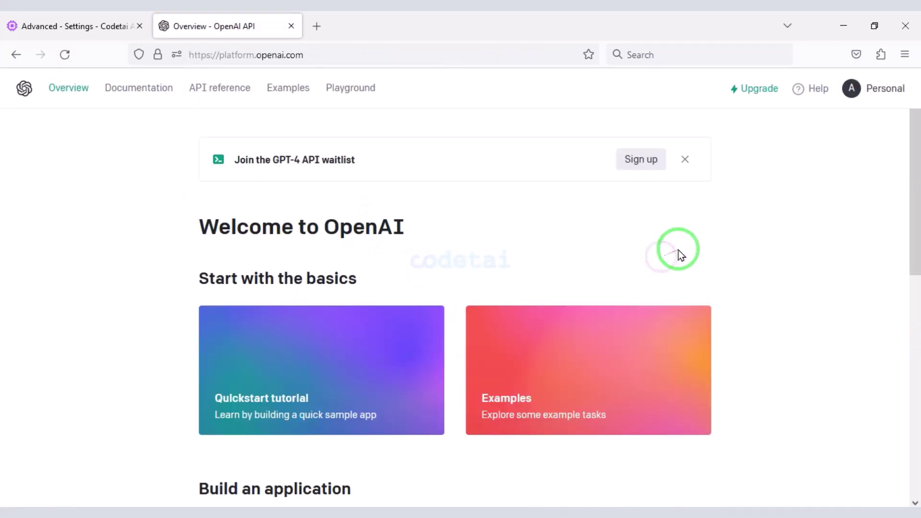
# - Create a new secret API key under View API keys and copy it
pyautogui.click(869, 94)
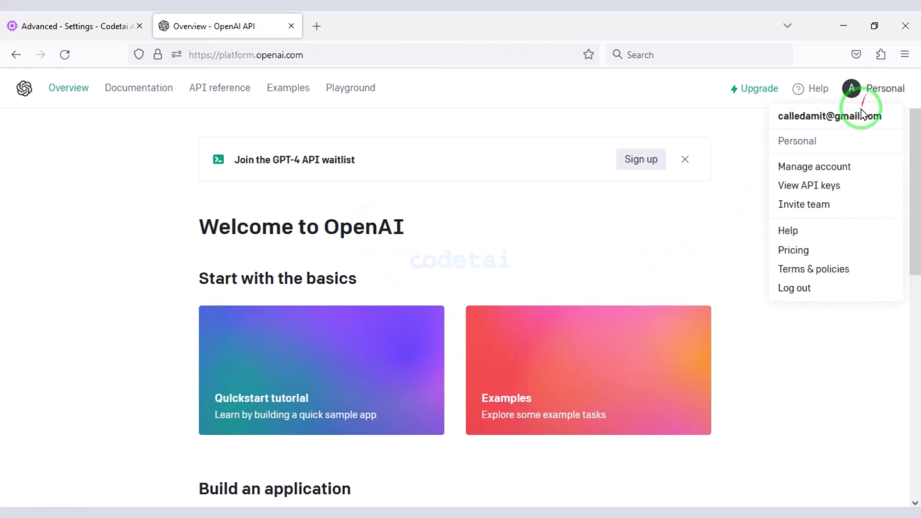
pyautogui.click(833, 187)
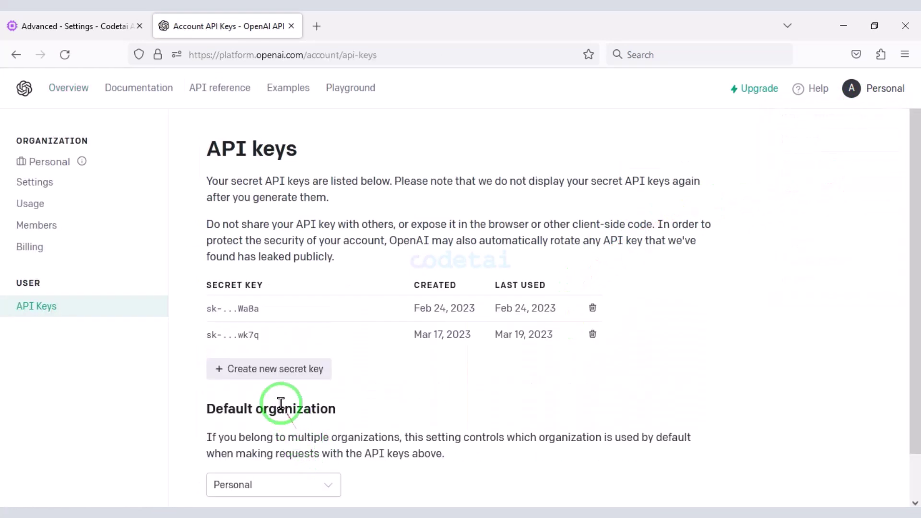
pyautogui.click(268, 376)
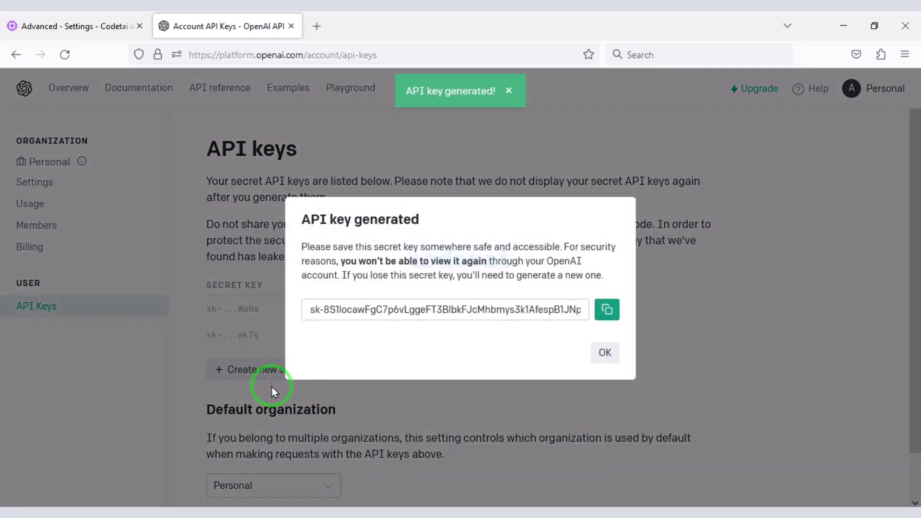
pyautogui.click(607, 309)
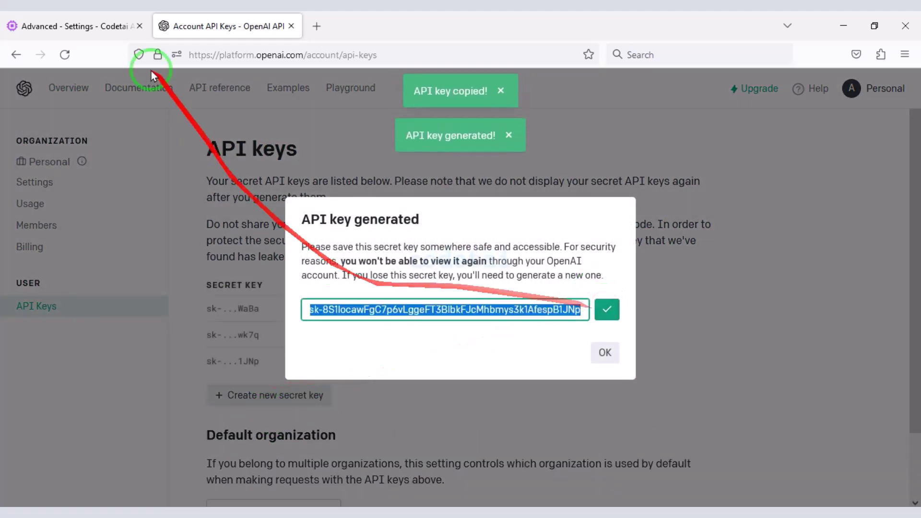
pyautogui.click(84, 26)
# - Paste the copied key into the OpenAI API key field and save, declining Firefox's password prompt
pyautogui.click(286, 275)
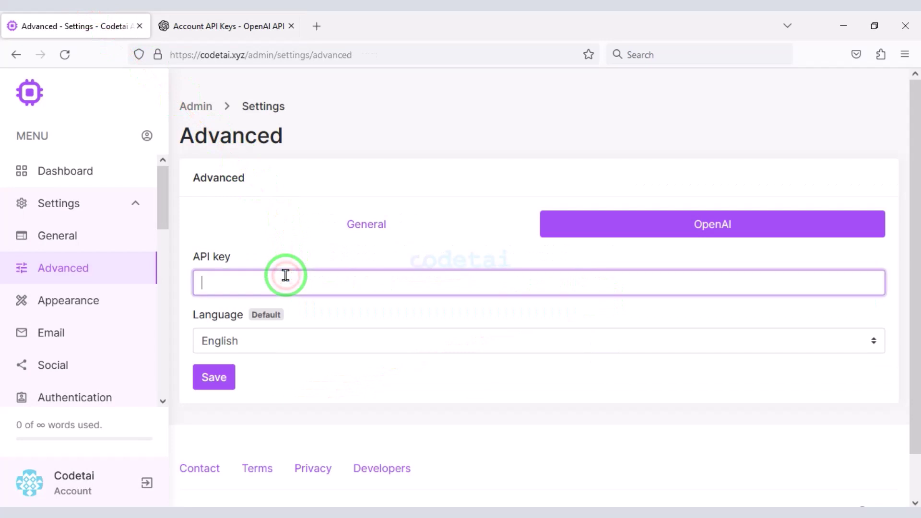
pyautogui.hotkey('ctrl', 'v')
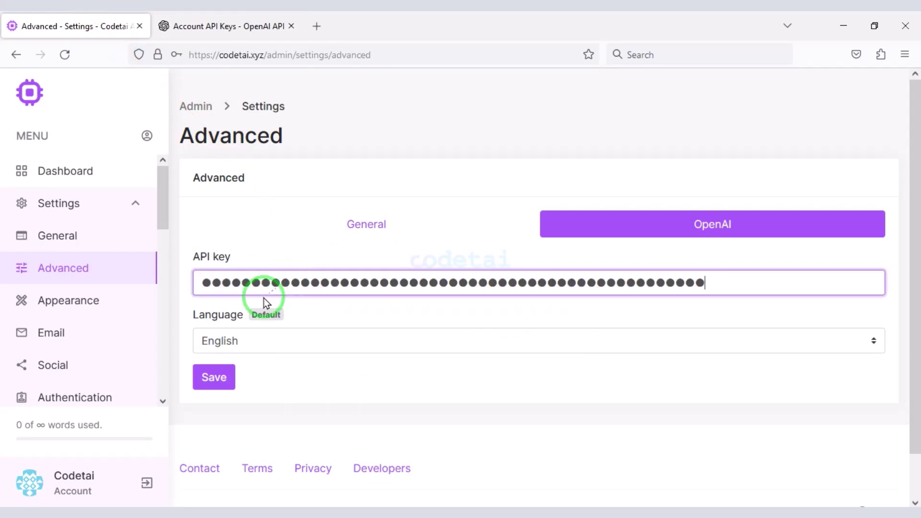
pyautogui.click(220, 377)
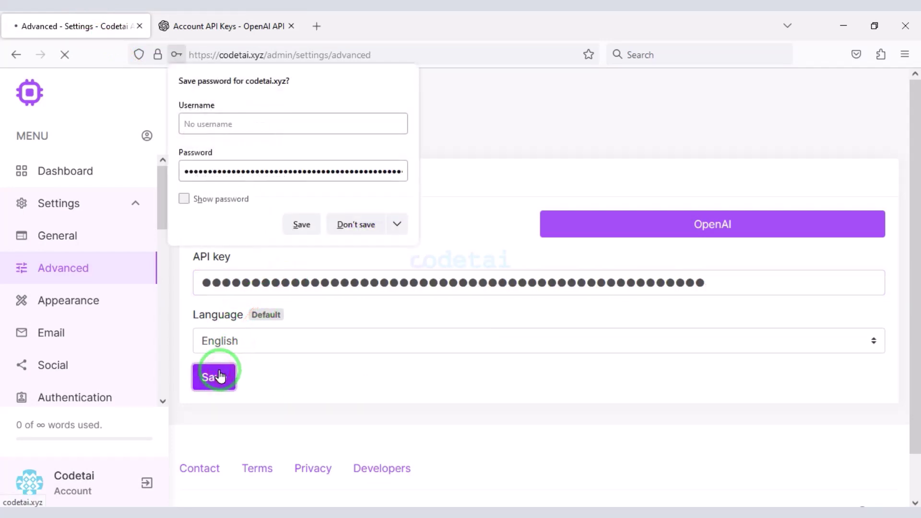
pyautogui.click(359, 230)
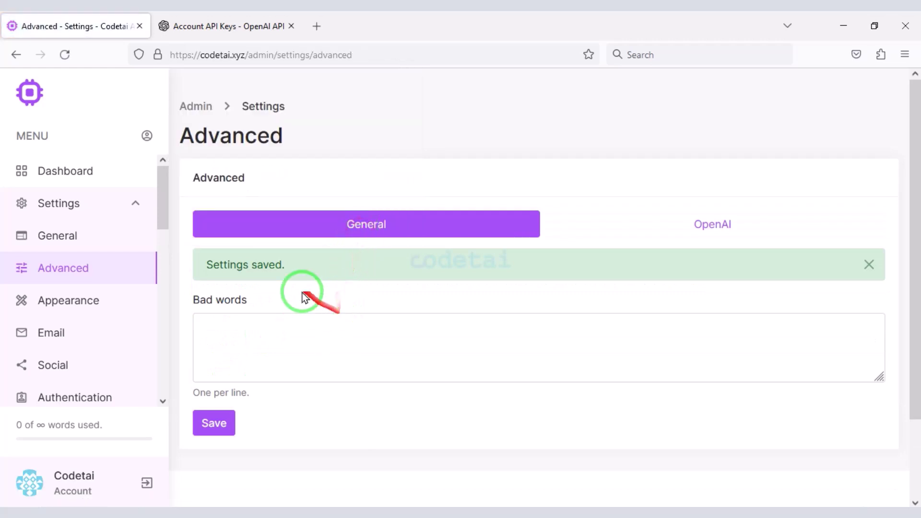
pyautogui.click(720, 221)
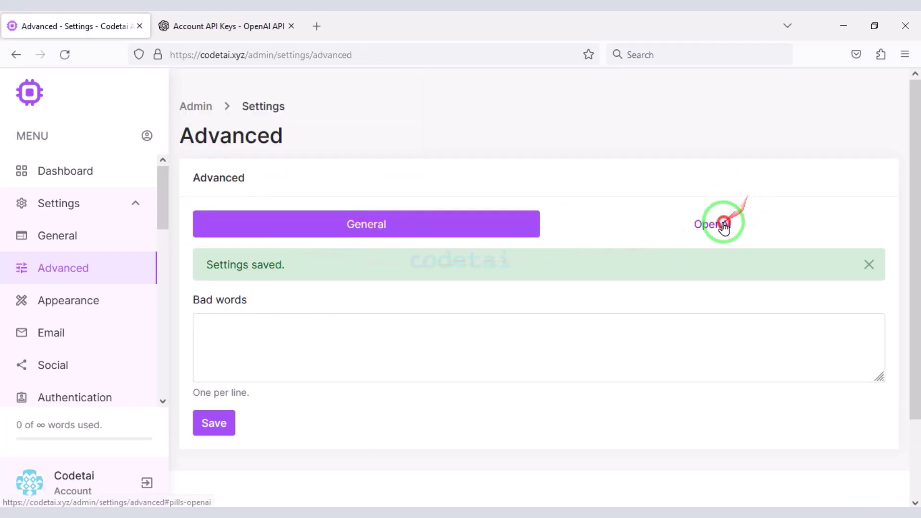
pyautogui.click(106, 312)
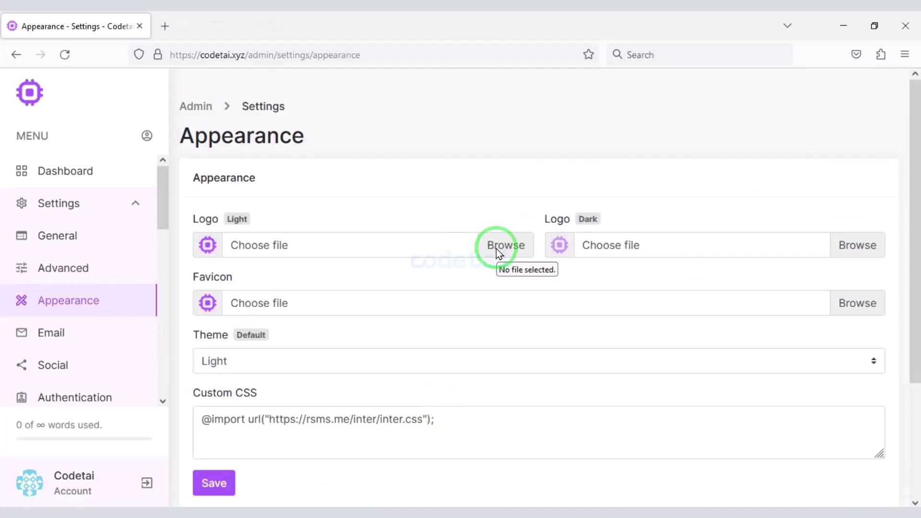
# - Upload the logo image as Logo Light and Logo Dark and the favicon image as Favicon, then save
pyautogui.click(497, 245)
pyautogui.click(239, 139)
pyautogui.click(239, 140)
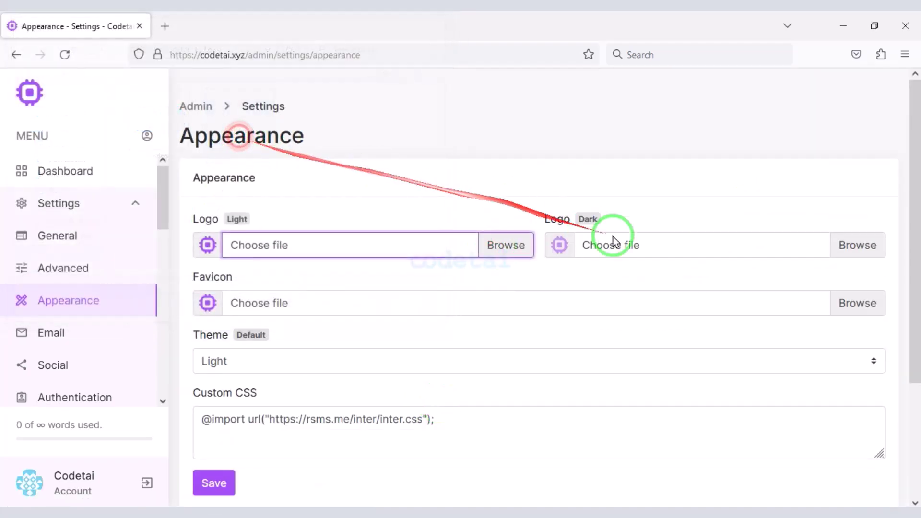
pyautogui.click(856, 244)
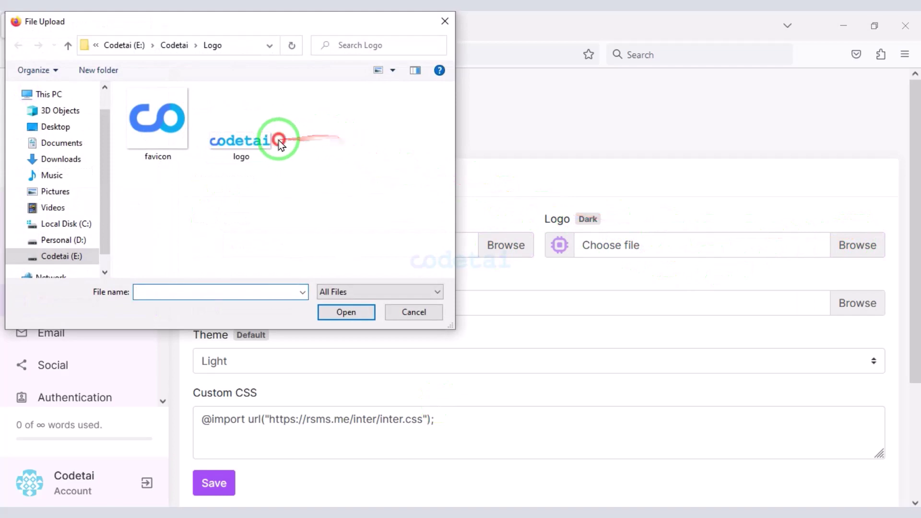
pyautogui.doubleClick(276, 140)
pyautogui.scroll(-2, 311, 261)
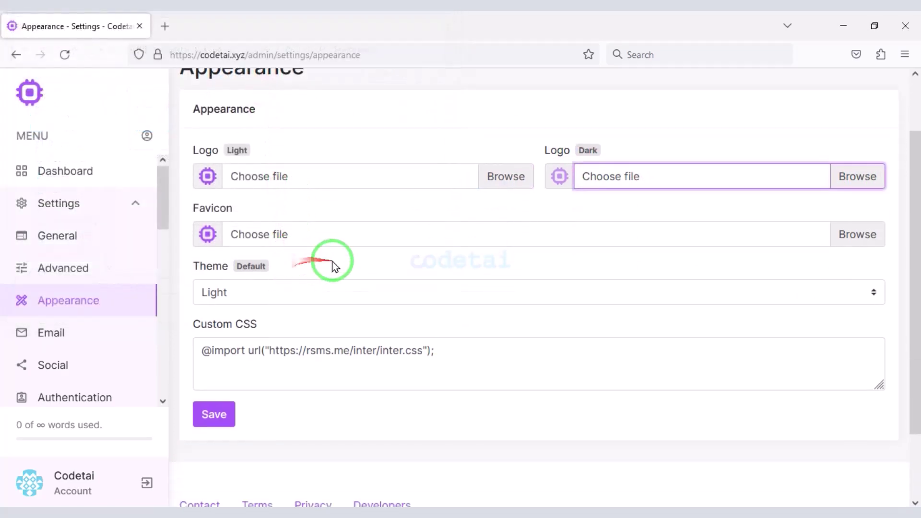
pyautogui.click(844, 247)
pyautogui.doubleClick(151, 146)
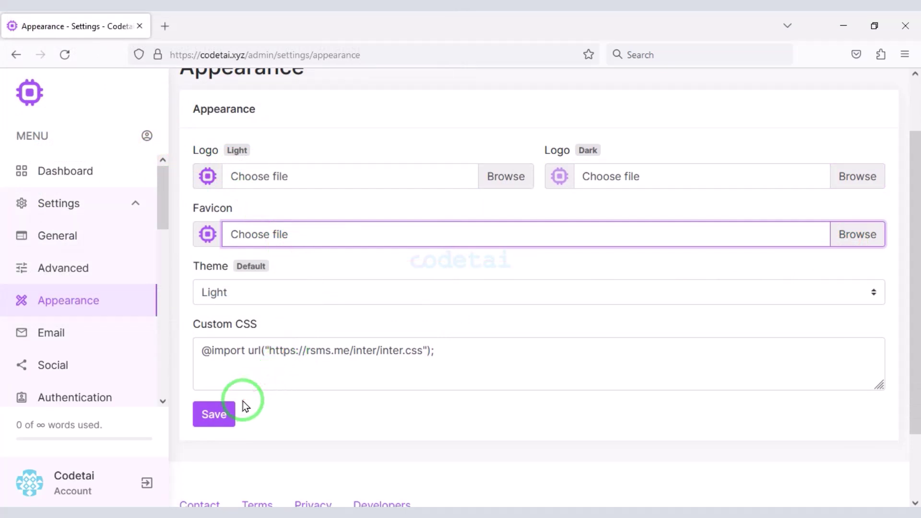
pyautogui.click(219, 419)
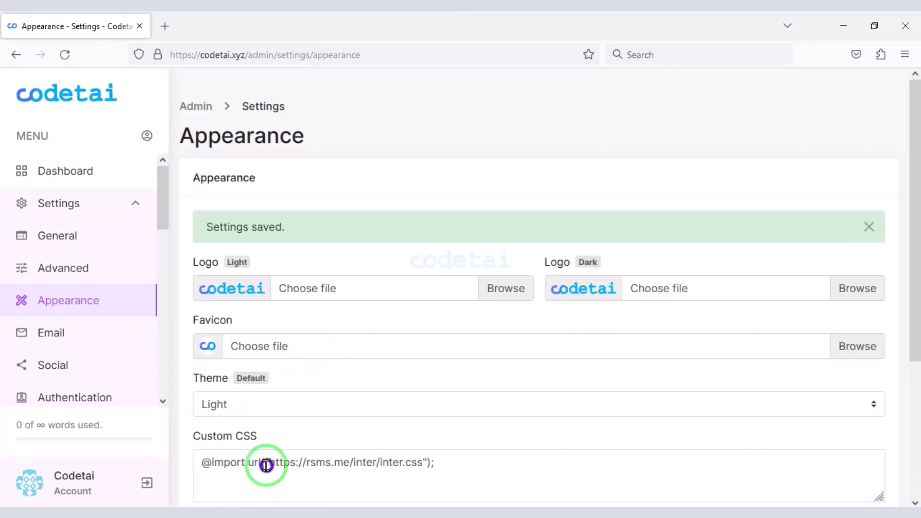
pyautogui.click(101, 343)
# - In Hostinger hPanel, open codetai.xyz's Email Accounts and start a new email account
pyautogui.scroll(-5, 404, 374)
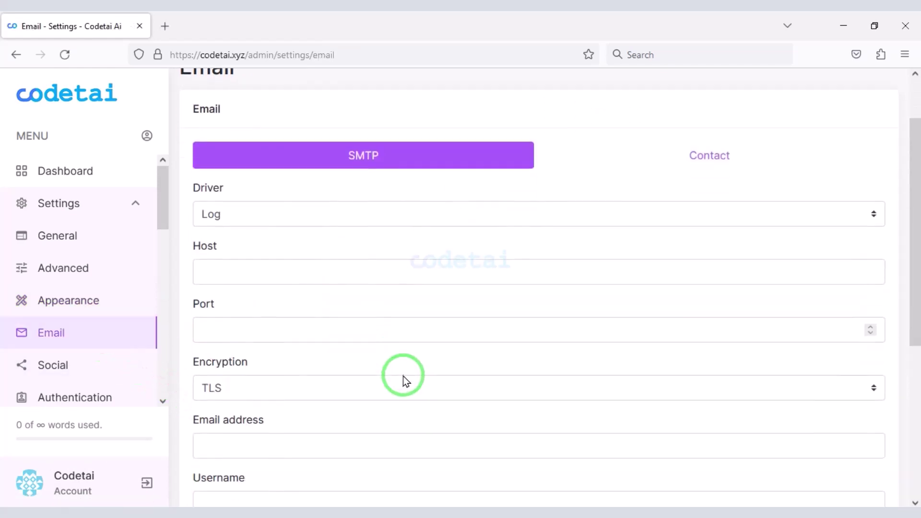
pyautogui.scroll(3, 403, 376)
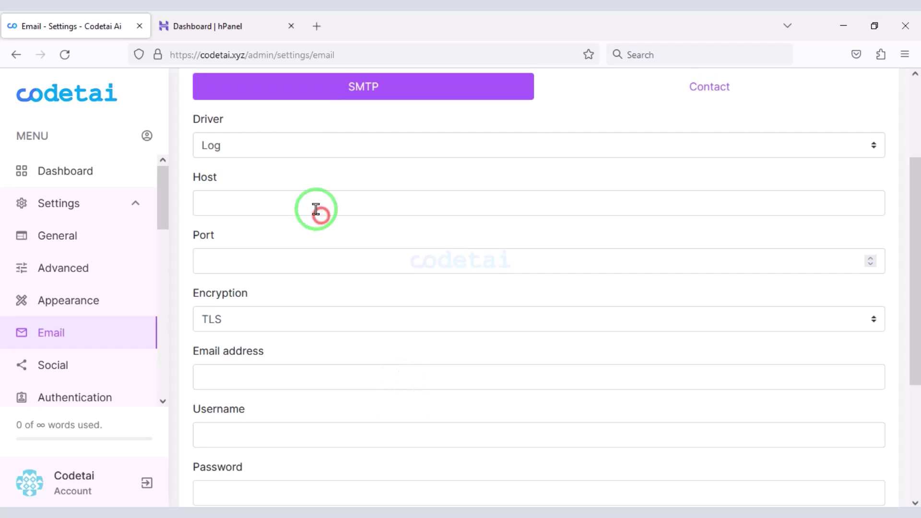
pyautogui.click(226, 25)
pyautogui.scroll(-3, 73, 326)
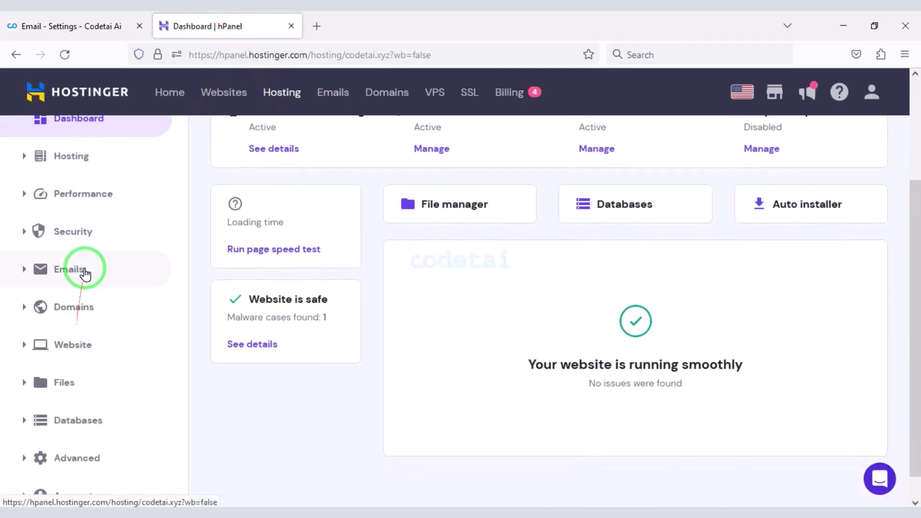
pyautogui.click(84, 272)
pyautogui.click(93, 302)
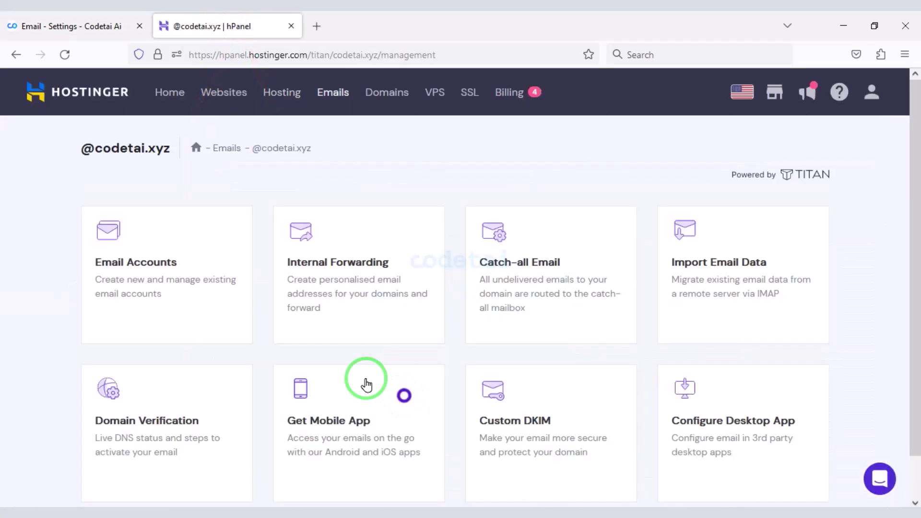
pyautogui.click(177, 282)
pyautogui.click(424, 391)
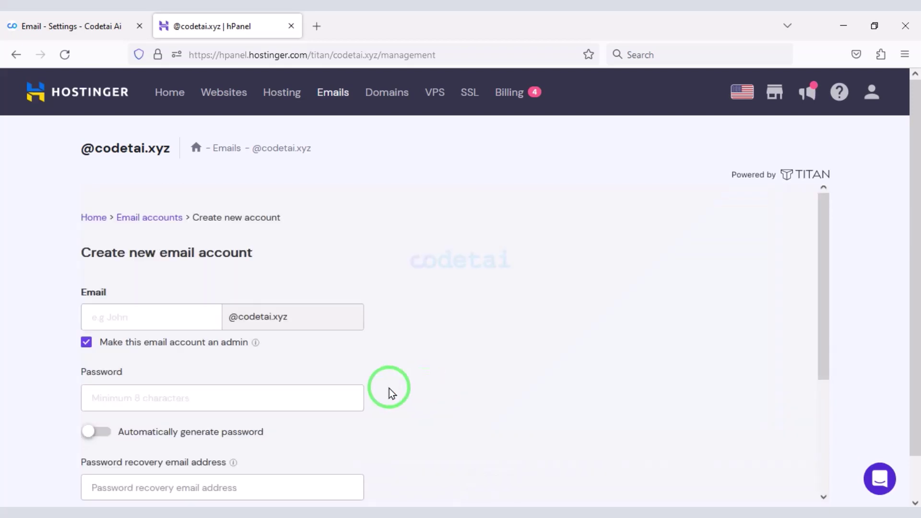
pyautogui.click(185, 252)
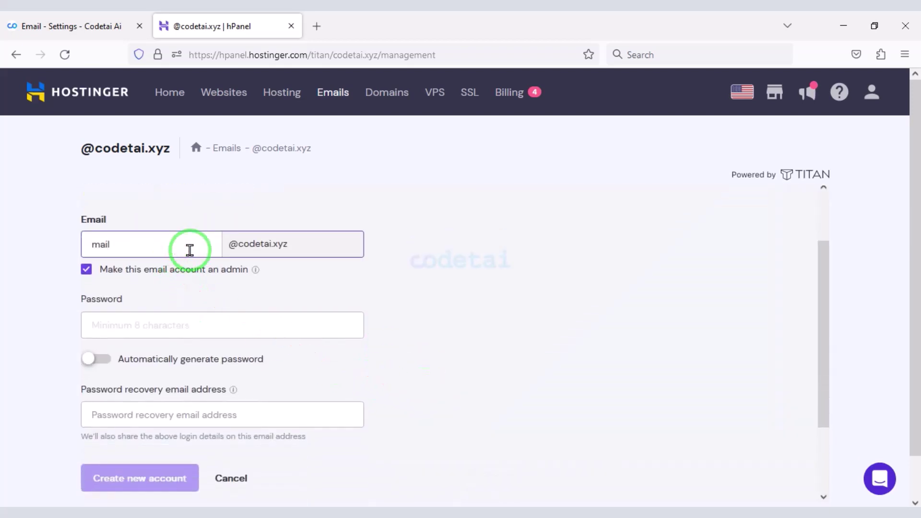
# - Turn on Automatically generate password, then reveal and copy the generated password
pyautogui.scroll(-2, 171, 264)
pyautogui.click(96, 286)
pyautogui.click(345, 251)
pyautogui.moveTo(161, 252); pyautogui.dragTo(76, 251)
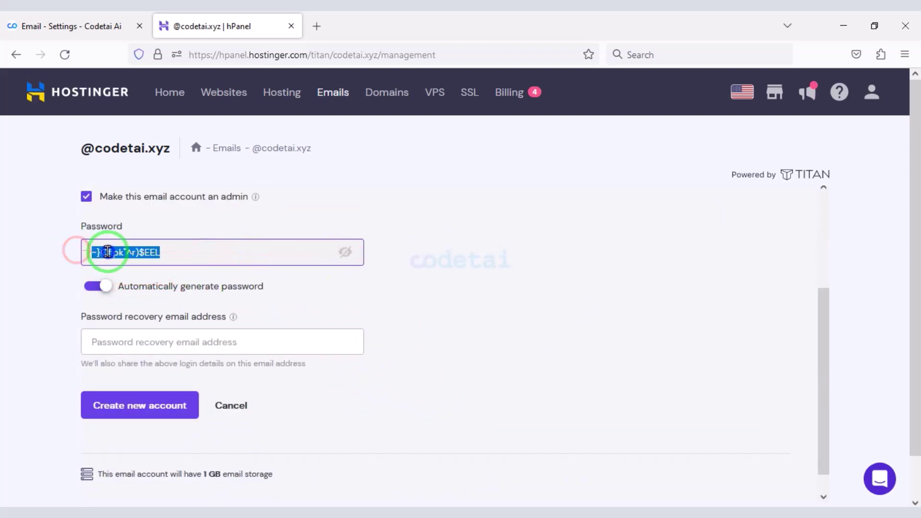
pyautogui.rightClick(107, 252)
pyautogui.click(152, 363)
# - Paste the generated password into Codetai's SMTP Password field, then begin the account's recovery e-mail
pyautogui.click(67, 26)
pyautogui.scroll(-3, 304, 247)
pyautogui.click(275, 351)
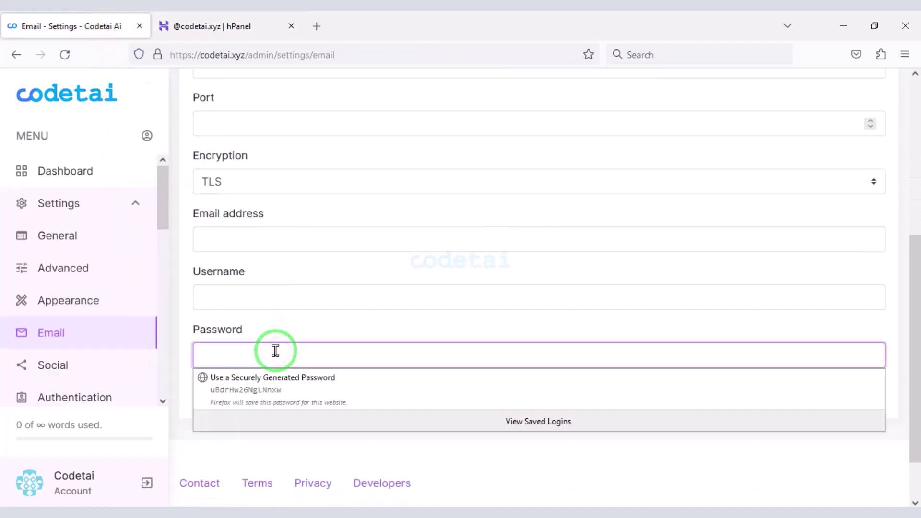
pyautogui.hotkey('ctrl', 'v')
pyautogui.scroll(1, 275, 288)
pyautogui.click(221, 26)
pyautogui.click(183, 337)
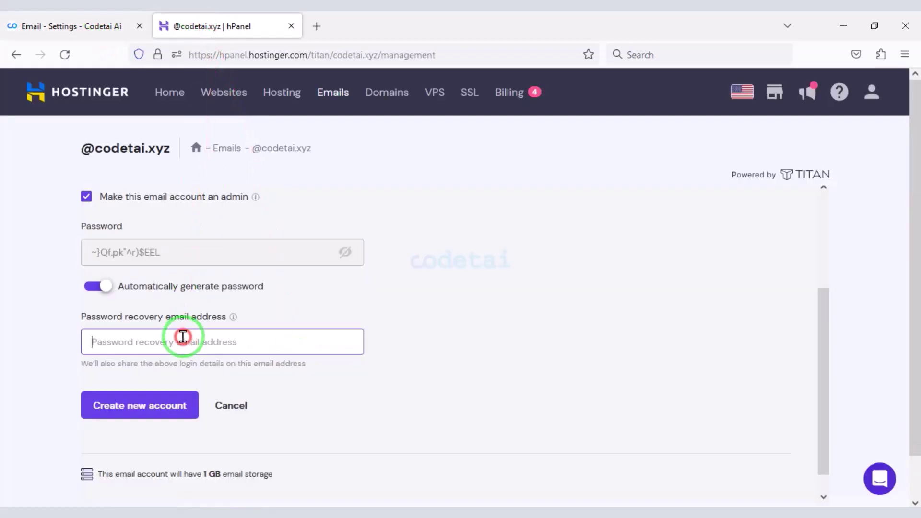
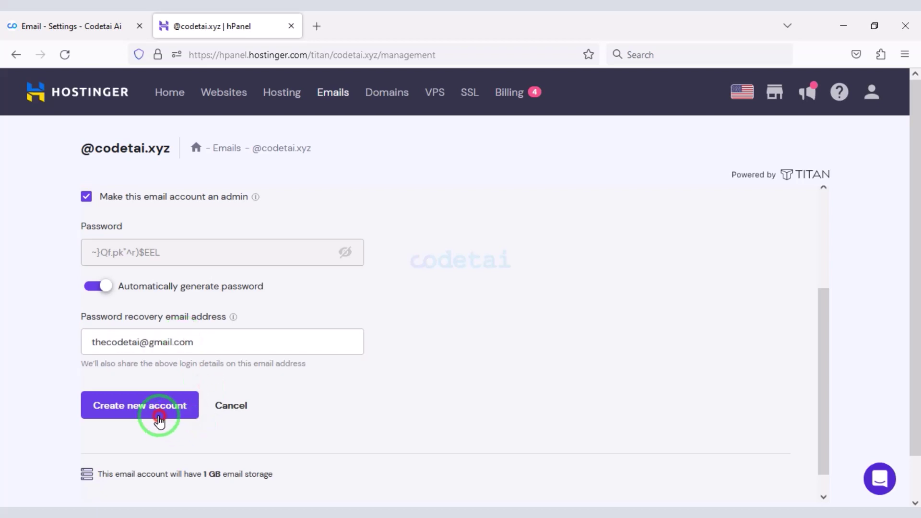
pyautogui.click(185, 413)
pyautogui.moveTo(190, 278); pyautogui.dragTo(119, 278)
pyautogui.rightClick(134, 282)
pyautogui.click(152, 296)
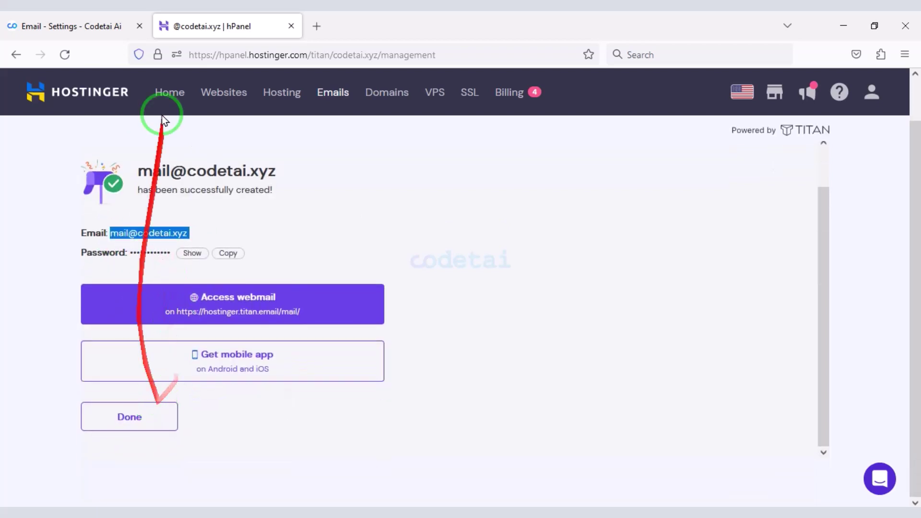
pyautogui.click(67, 26)
pyautogui.click(256, 308)
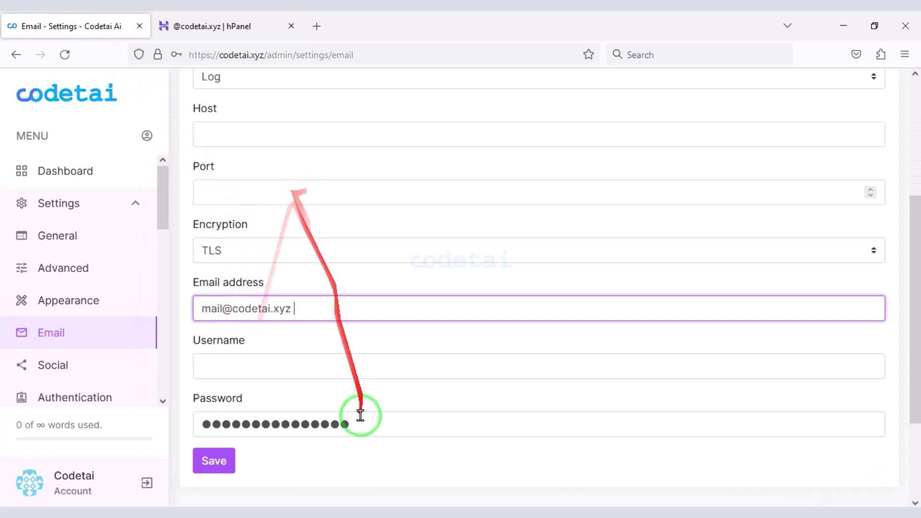
pyautogui.click(297, 379)
pyautogui.hotkey('ctrl', 'v')
# - Finish the mailbox setup and bring up its Configure Desktop App IMAP/POP settings
pyautogui.click(221, 26)
pyautogui.click(126, 416)
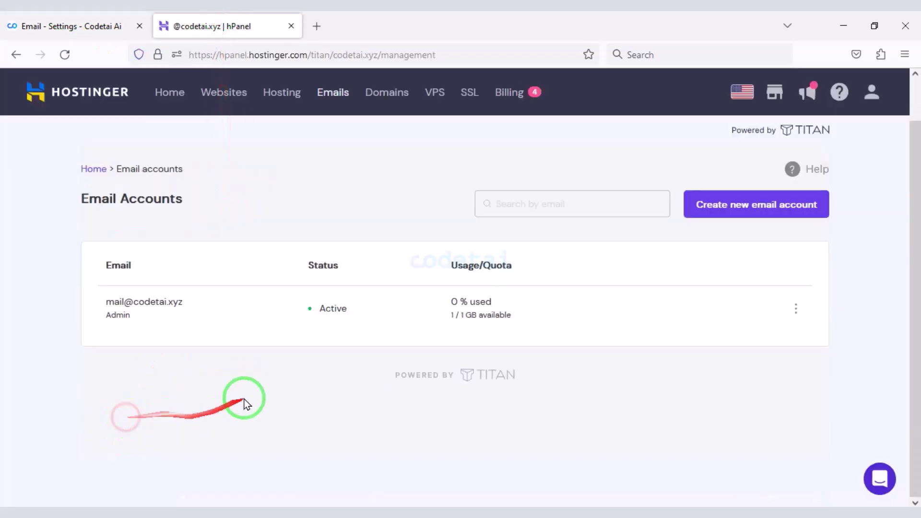
pyautogui.click(132, 302)
pyautogui.click(708, 385)
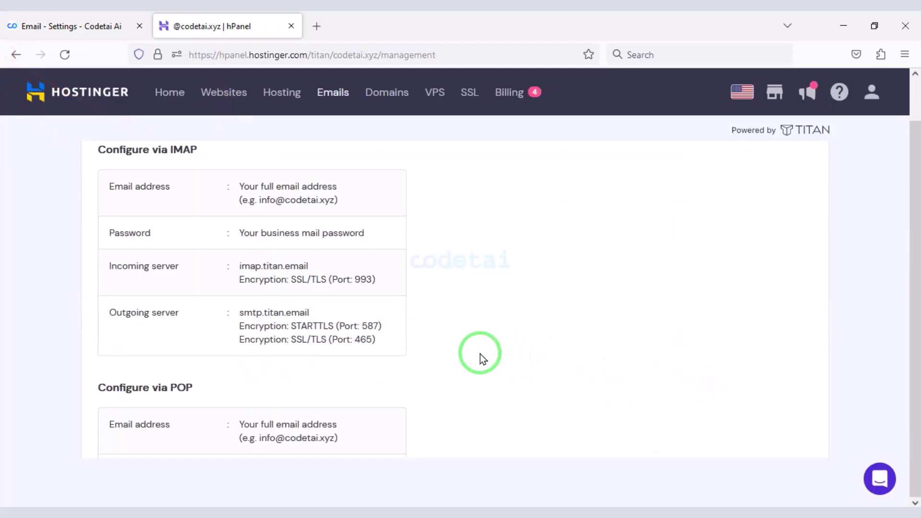
# - Copy the outgoing server smtp.titan.email into Codetai's SMTP Host field
pyautogui.scroll(-2, 323, 253)
pyautogui.moveTo(311, 244); pyautogui.dragTo(243, 244)
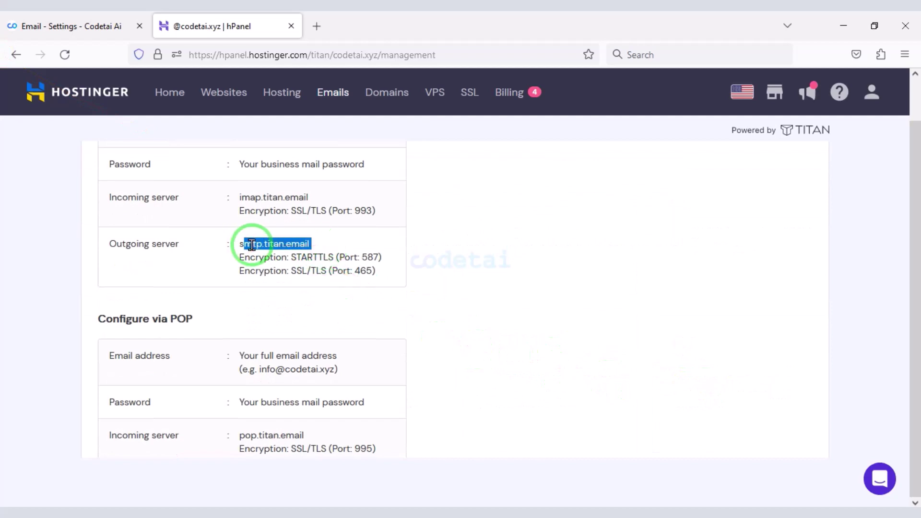
pyautogui.rightClick(252, 245)
pyautogui.click(286, 366)
pyautogui.hotkey('ctrl', 'pageup')
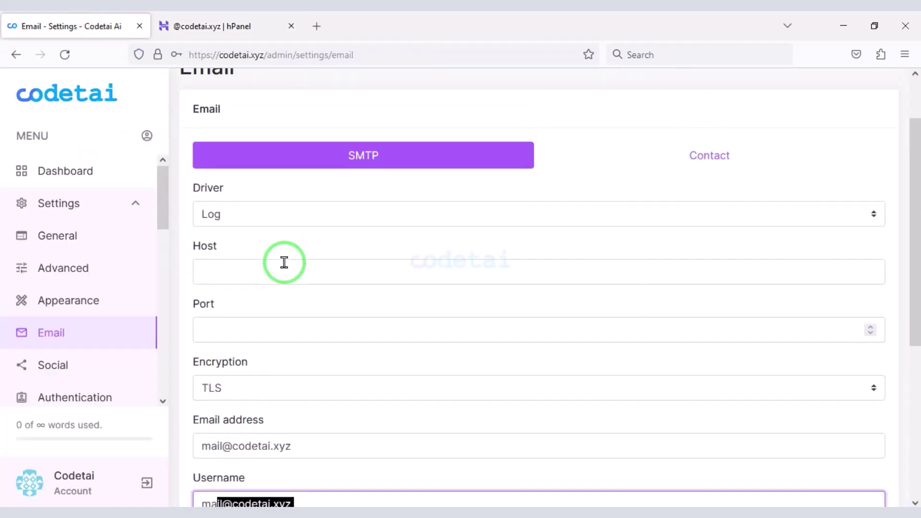
pyautogui.click(284, 263)
pyautogui.hotkey('ctrl', 'v')
# - Copy the mailbox's SSL port number into Codetai's SMTP Port field
pyautogui.hotkey('ctrl', 'pagedown')
pyautogui.scroll(-2, 343, 218)
pyautogui.doubleClick(362, 202)
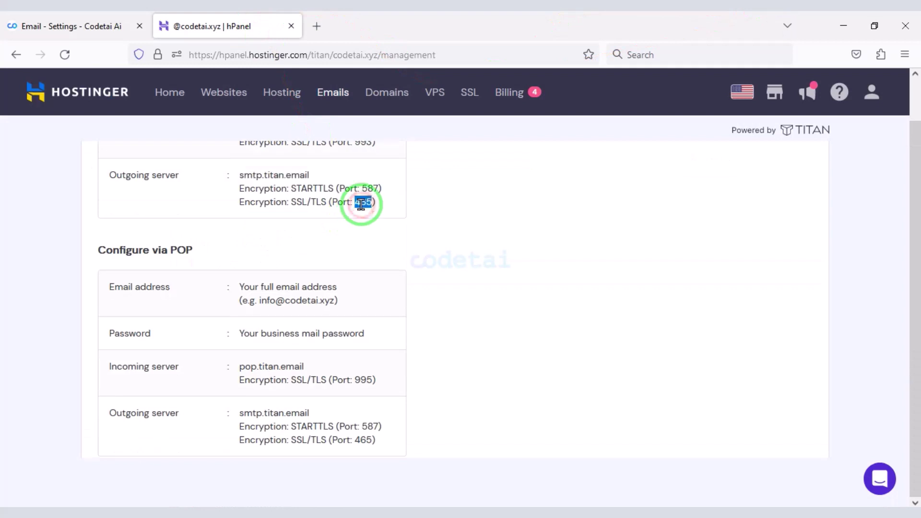
pyautogui.rightClick(361, 203)
pyautogui.click(384, 237)
pyautogui.click(72, 26)
pyautogui.click(292, 330)
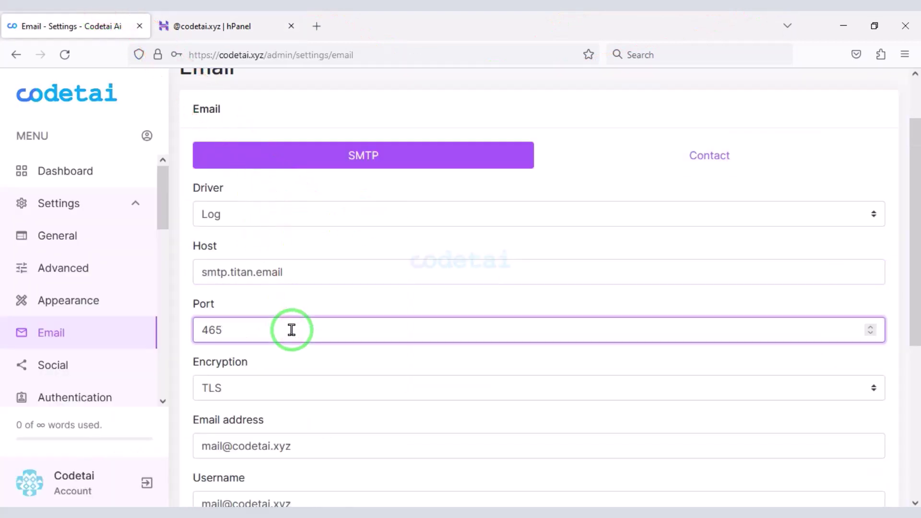
# - Change SMTP encryption from TLS to SSL and save the SMTP settings
pyautogui.scroll(-3, 291, 330)
pyautogui.click(272, 320)
pyautogui.click(283, 370)
pyautogui.scroll(-3, 331, 344)
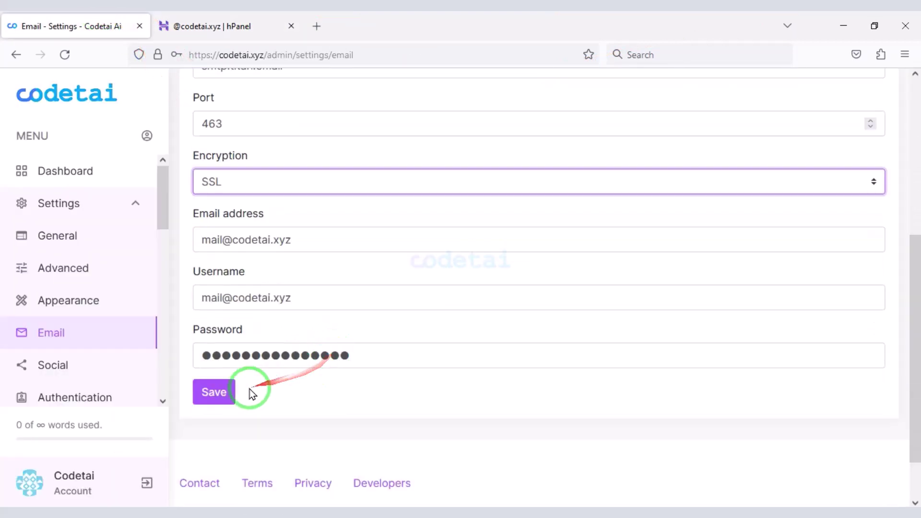
pyautogui.click(229, 391)
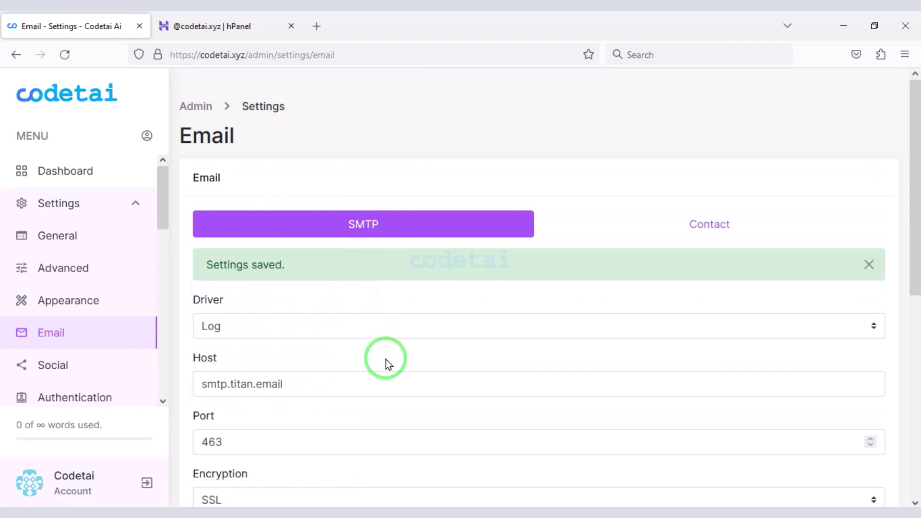
pyautogui.scroll(-5, 378, 391)
pyautogui.scroll(1, 388, 438)
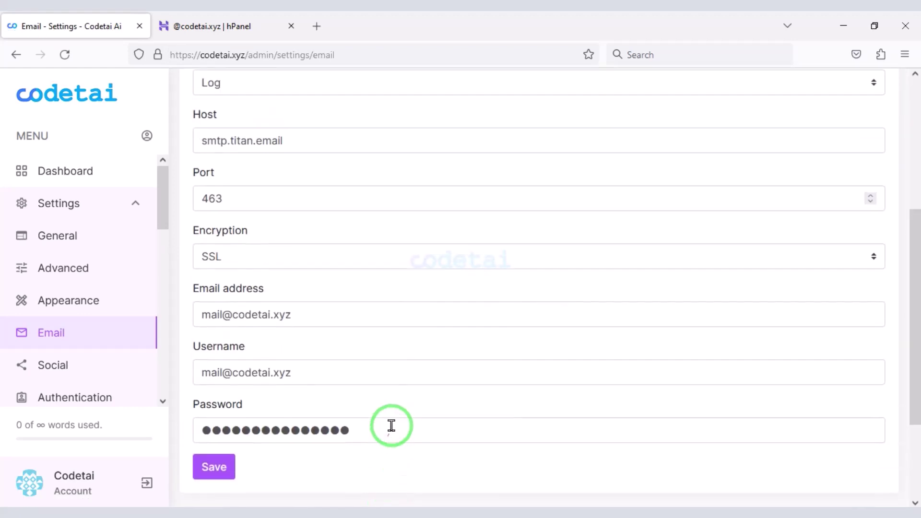
pyautogui.scroll(5, 391, 426)
pyautogui.scroll(-1, 401, 411)
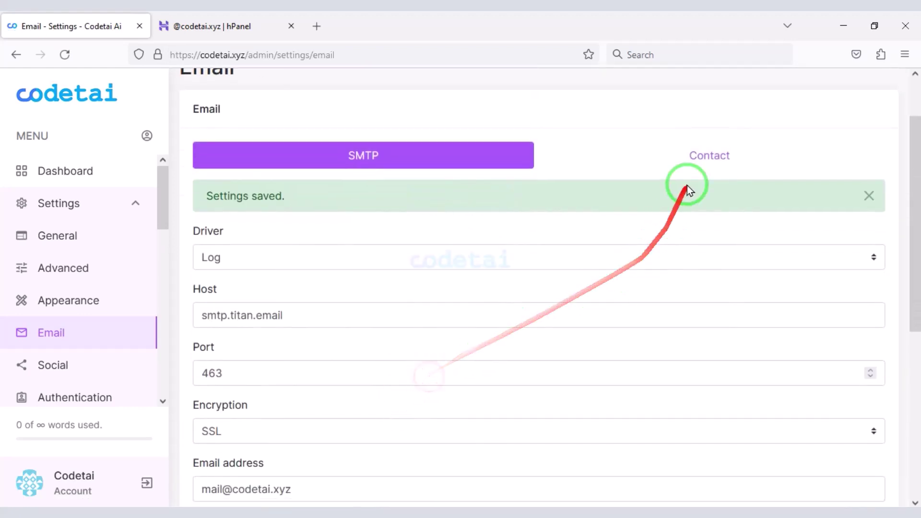
# - Enter the contact email address on the Contact tab and save it
pyautogui.click(684, 158)
pyautogui.click(360, 284)
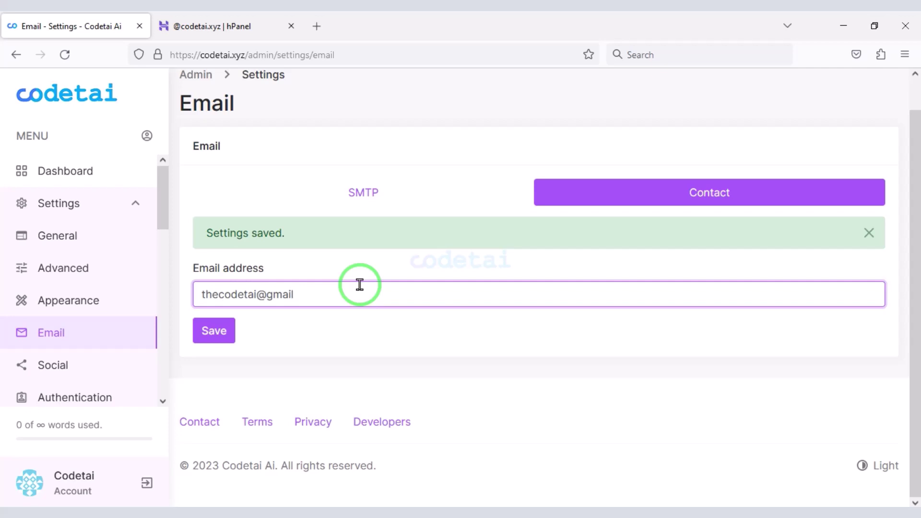
pyautogui.click(212, 336)
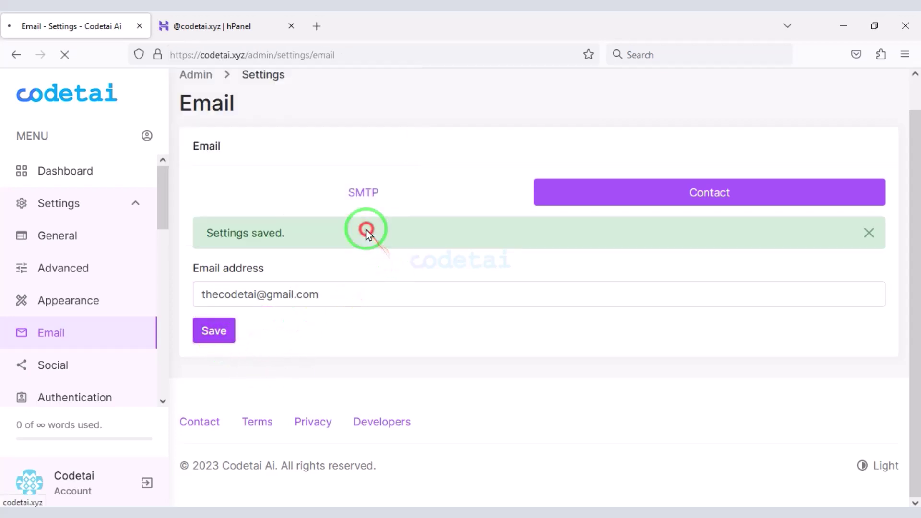
pyautogui.scroll(-2, 117, 319)
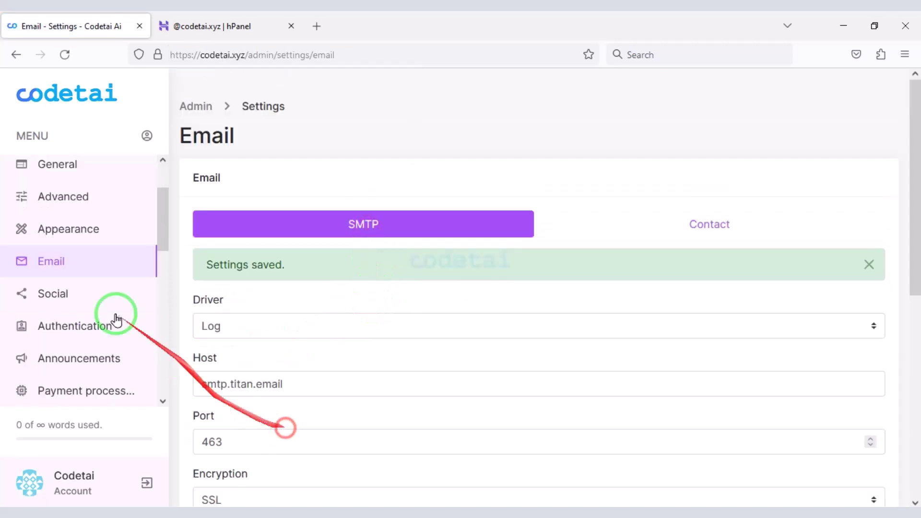
# - Keep Registration and Email verification enabled and Two-factor authentication disabled in Authentication settings
pyautogui.click(67, 297)
pyautogui.moveTo(183, 208)
pyautogui.mouseDown()
pyautogui.moveTo(232, 255)
pyautogui.moveTo(502, 409)
pyautogui.moveTo(801, 440)
pyautogui.moveTo(892, 439)
pyautogui.mouseUp()
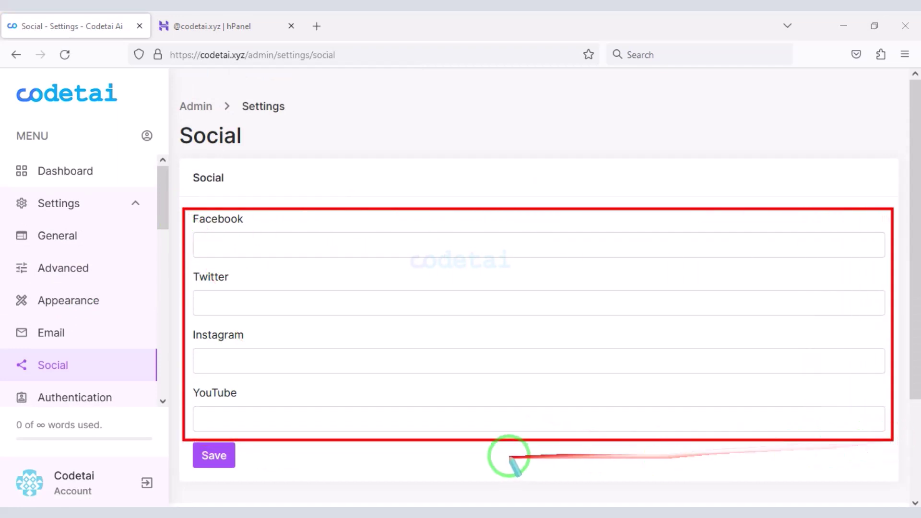
pyautogui.scroll(-3, 136, 241)
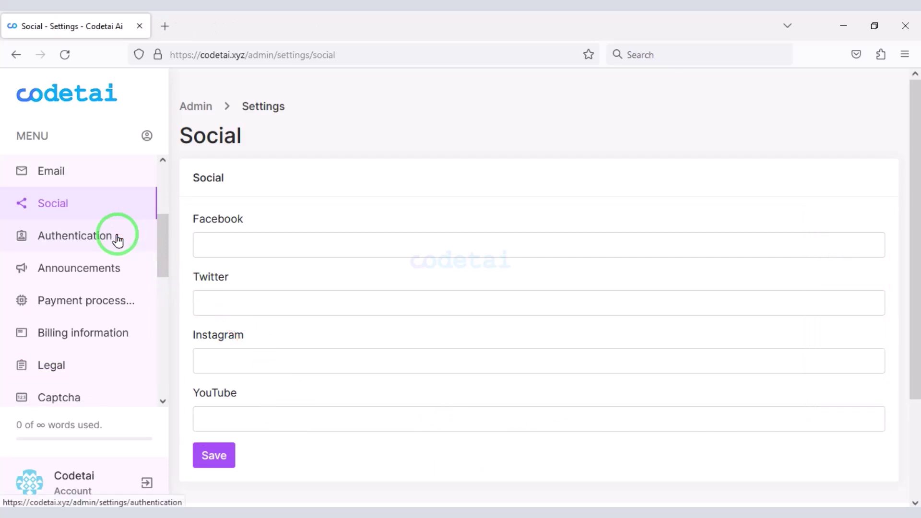
pyautogui.click(118, 236)
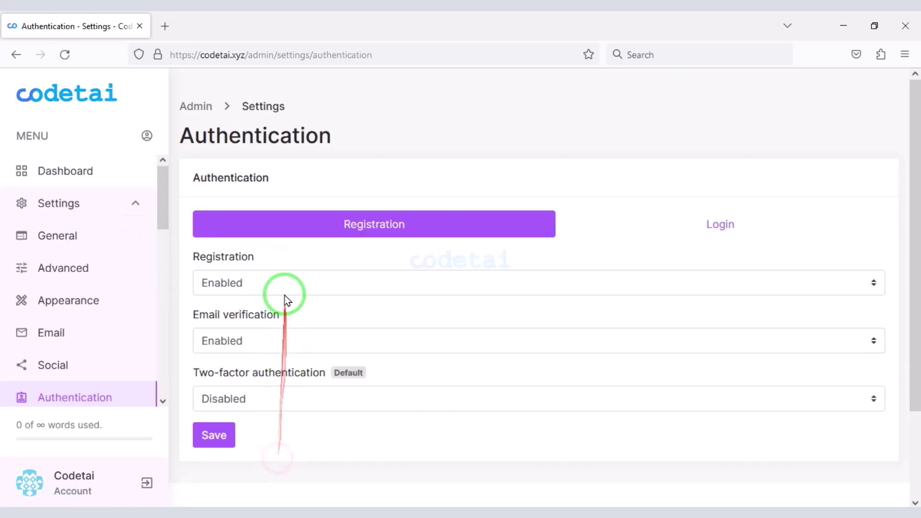
pyautogui.click(284, 283)
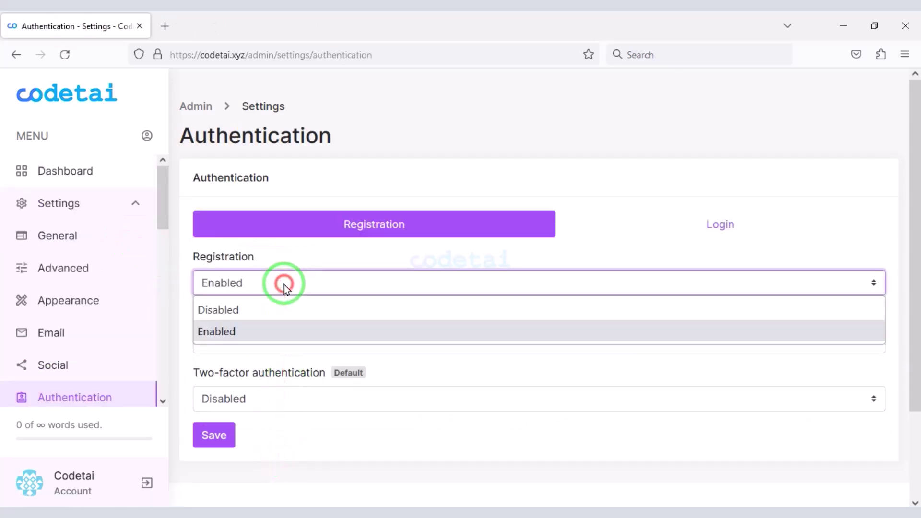
pyautogui.click(273, 330)
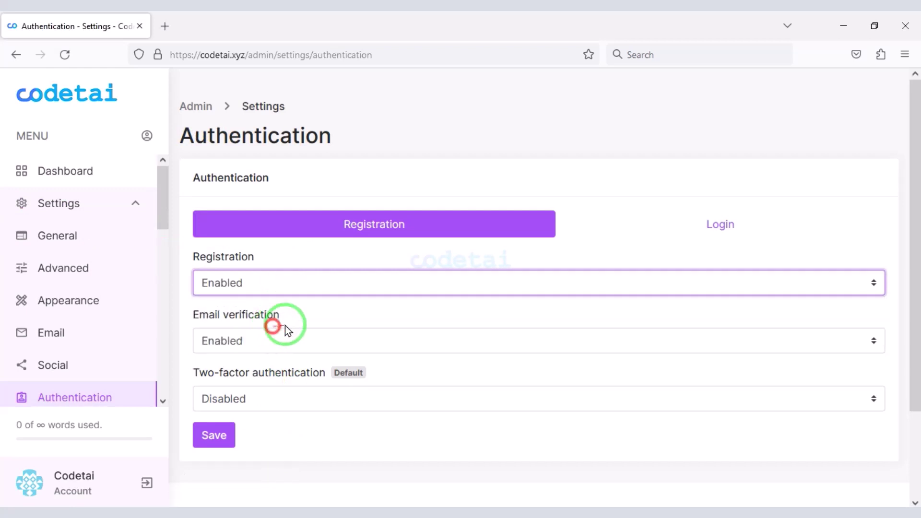
pyautogui.click(294, 337)
pyautogui.click(278, 383)
pyautogui.click(295, 395)
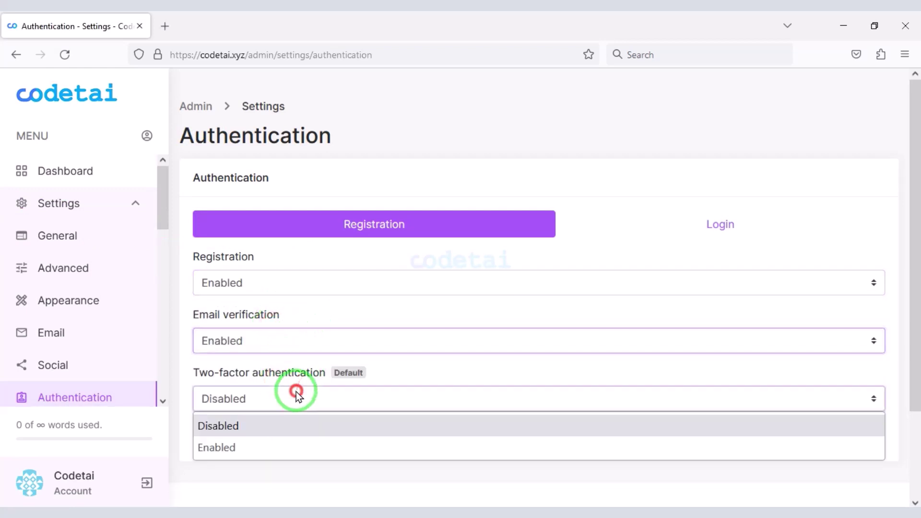
pyautogui.click(277, 434)
# - Keep two-factor authentication disabled on the login tab as well
pyautogui.click(669, 234)
pyautogui.click(312, 288)
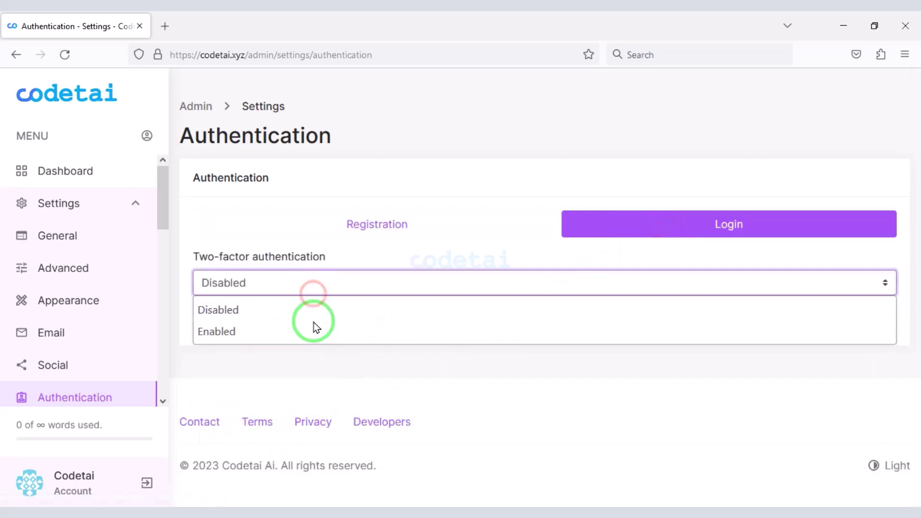
pyautogui.click(330, 350)
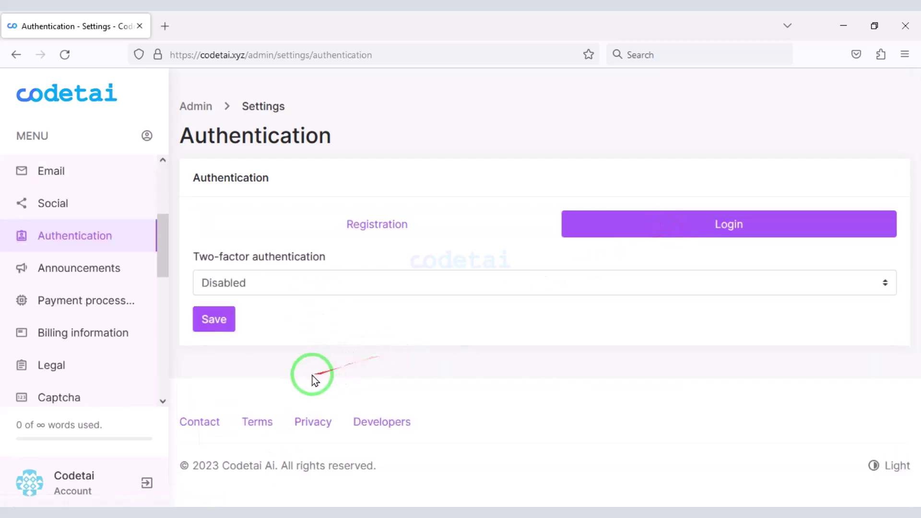
pyautogui.click(97, 271)
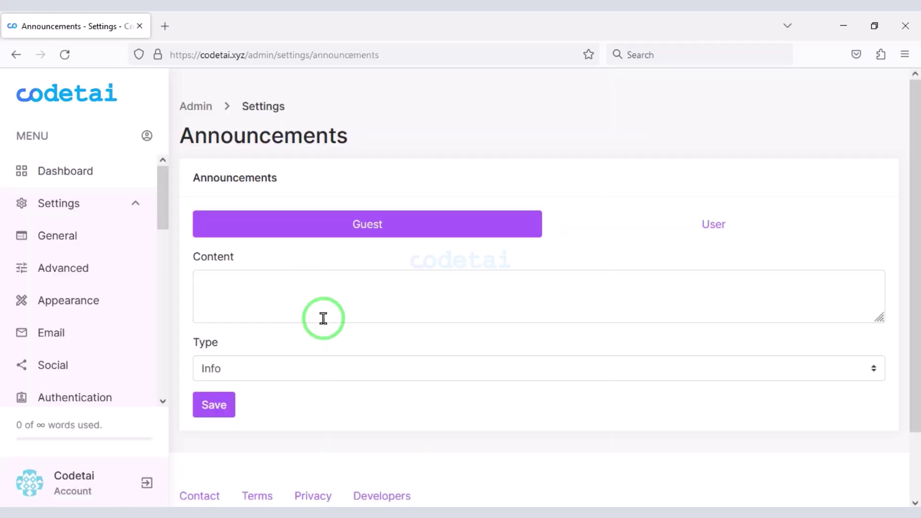
# - Save the guest announcement 'hi all member' with type Info
pyautogui.click(321, 308)
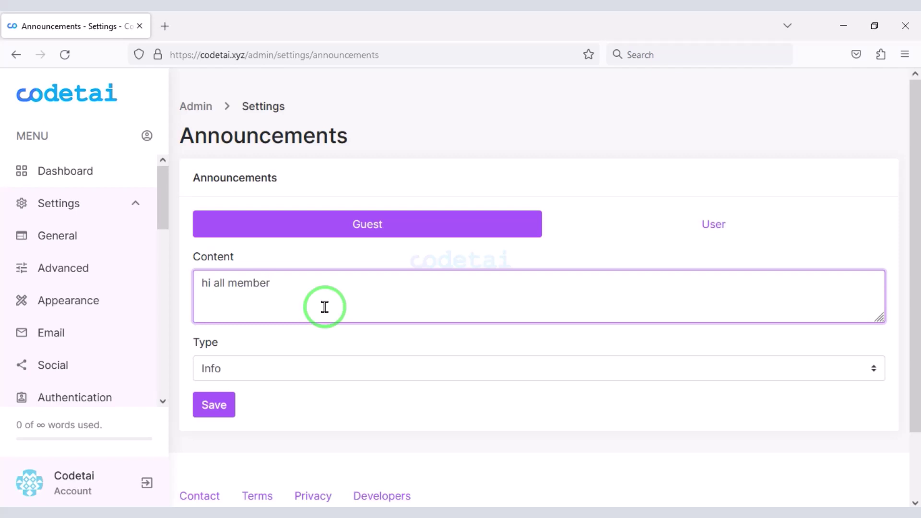
pyautogui.click(275, 365)
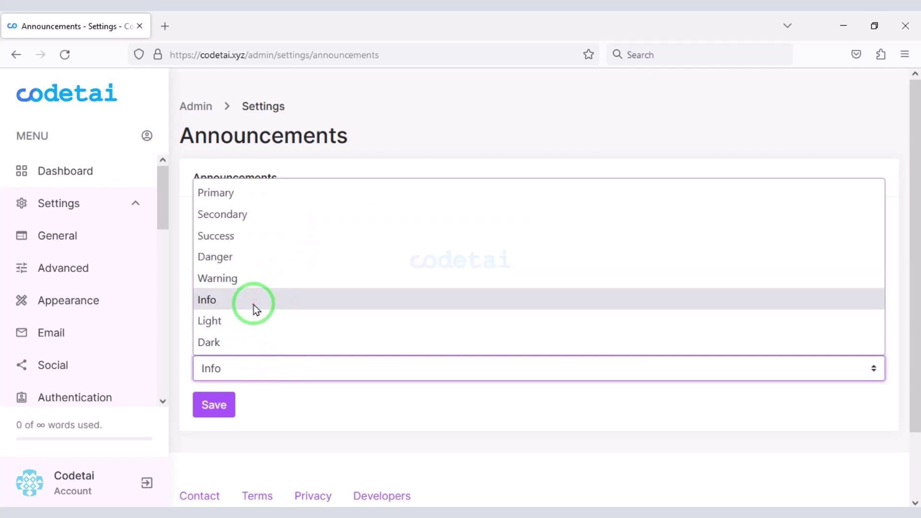
pyautogui.click(254, 302)
pyautogui.click(218, 404)
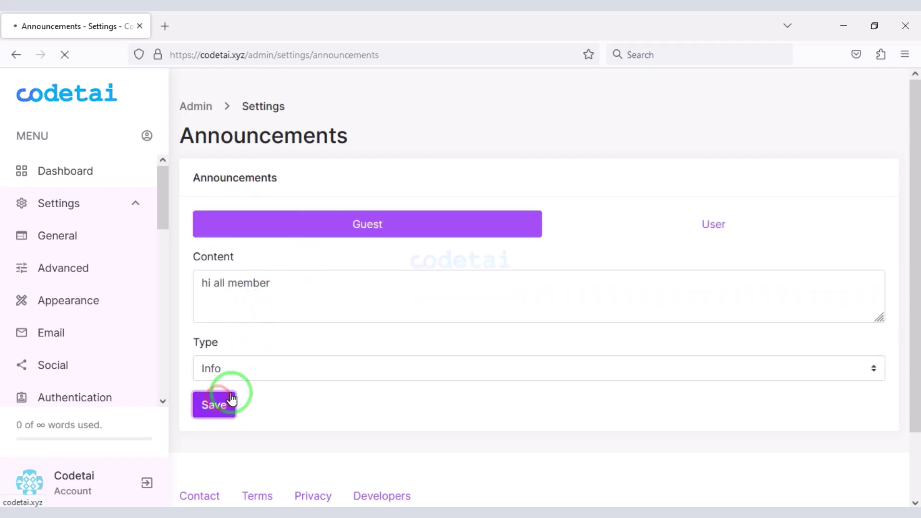
# - Check the 'hi all member' banner on the public codetai.xyz homepage, then start editing the User announcement
pyautogui.hotkey('ctrl', 'shift', 'p')
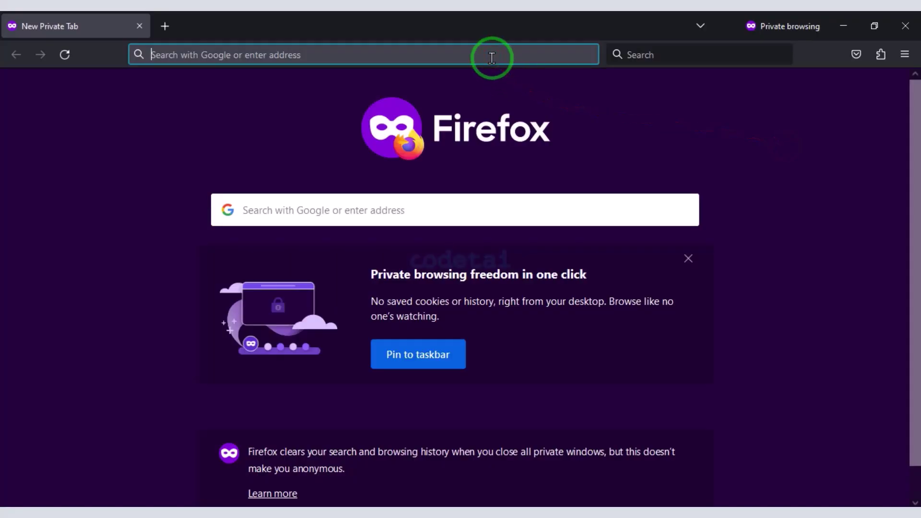
pyautogui.hotkey('ctrl', 'v')
pyautogui.press('Return')
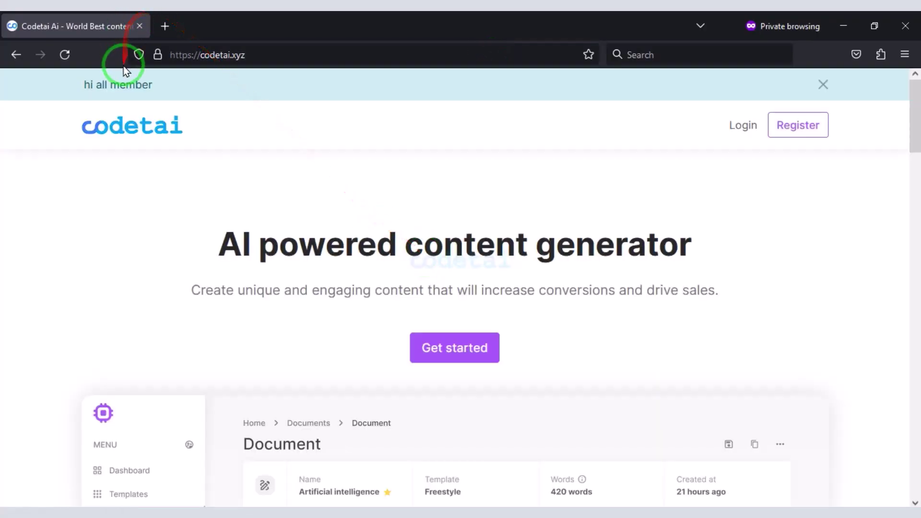
pyautogui.moveTo(161, 89); pyautogui.dragTo(79, 86)
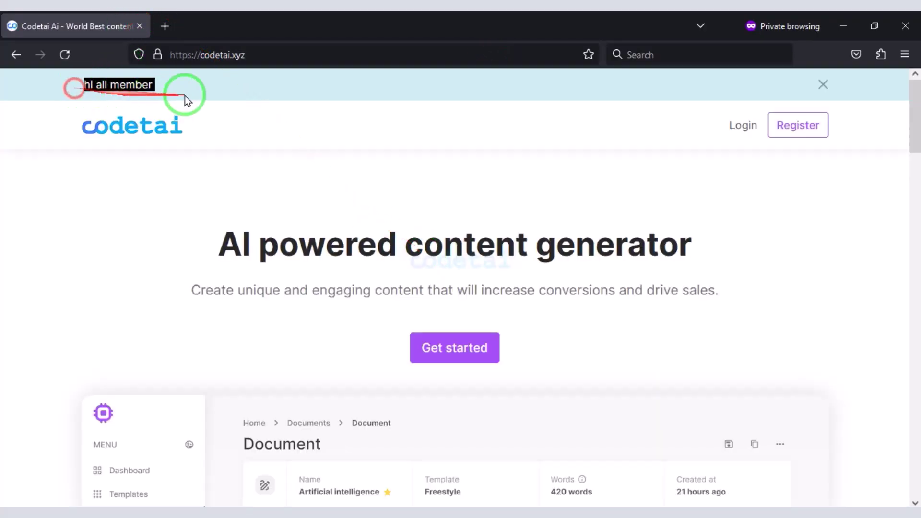
pyautogui.click(822, 89)
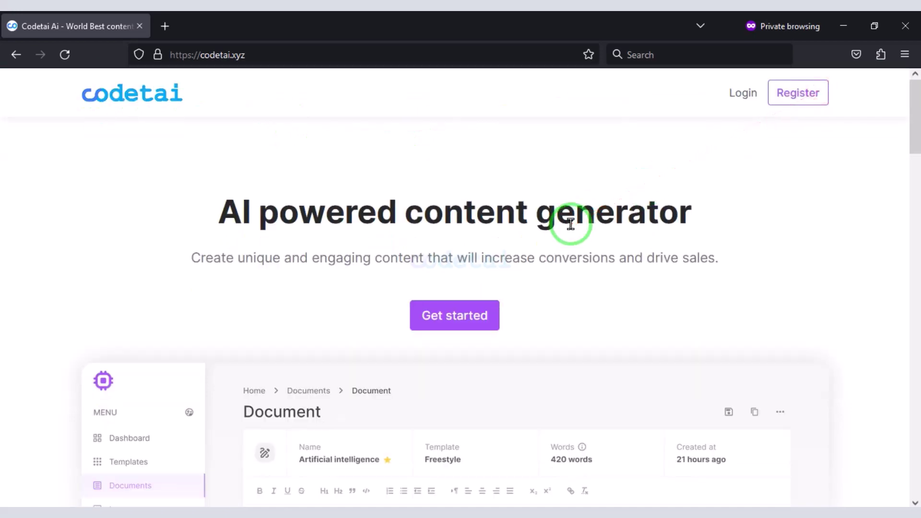
pyautogui.click(906, 25)
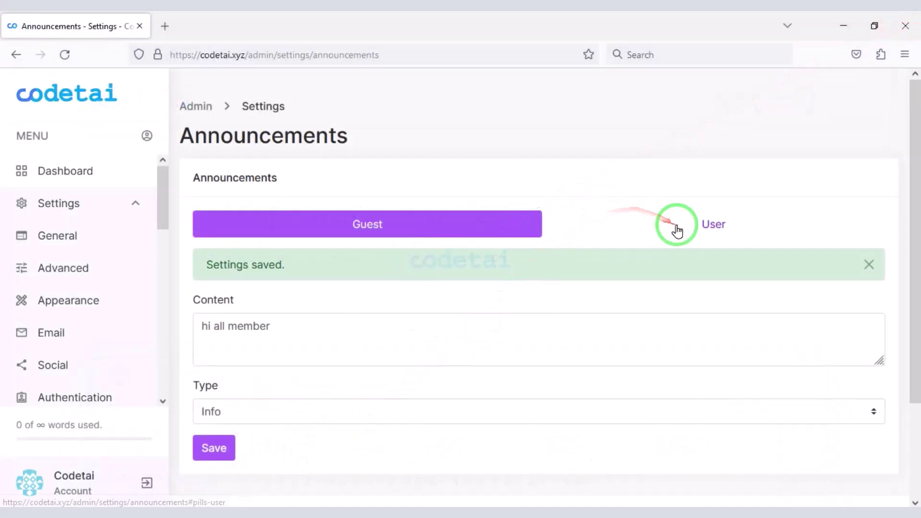
pyautogui.click(677, 231)
pyautogui.click(290, 331)
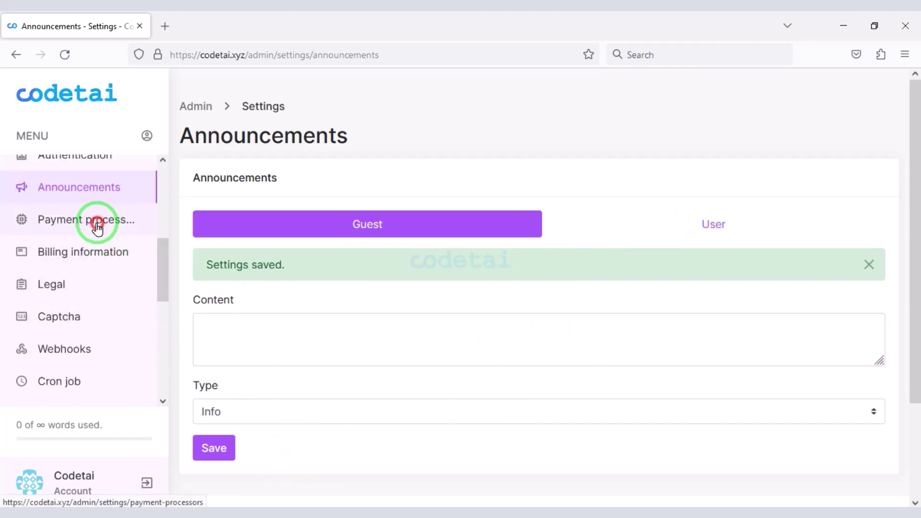
# - Browse the PayPal, Stripe, Razorpay, Paystack, Coinbase, Crypto.com and Bank payment processor settings
pyautogui.click(98, 225)
pyautogui.scroll(-3, 312, 401)
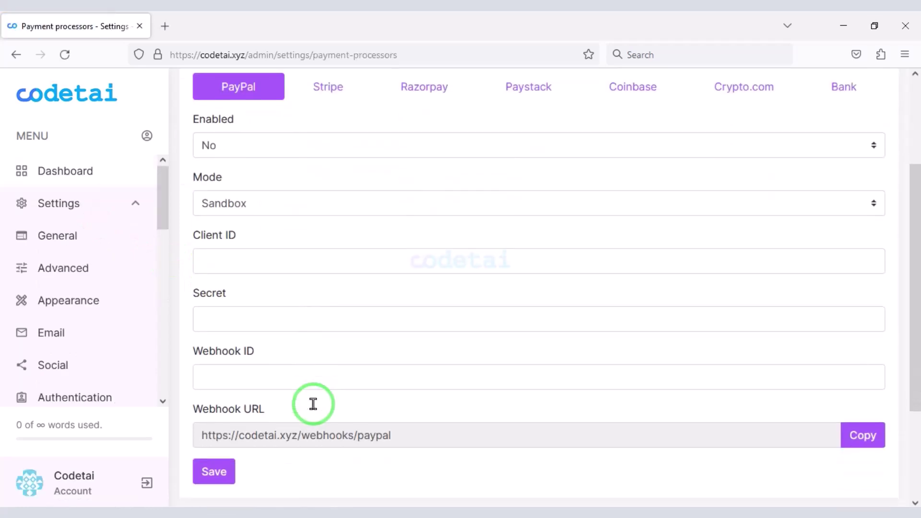
pyautogui.scroll(3, 312, 400)
pyautogui.scroll(-2, 317, 413)
pyautogui.click(329, 155)
pyautogui.click(413, 161)
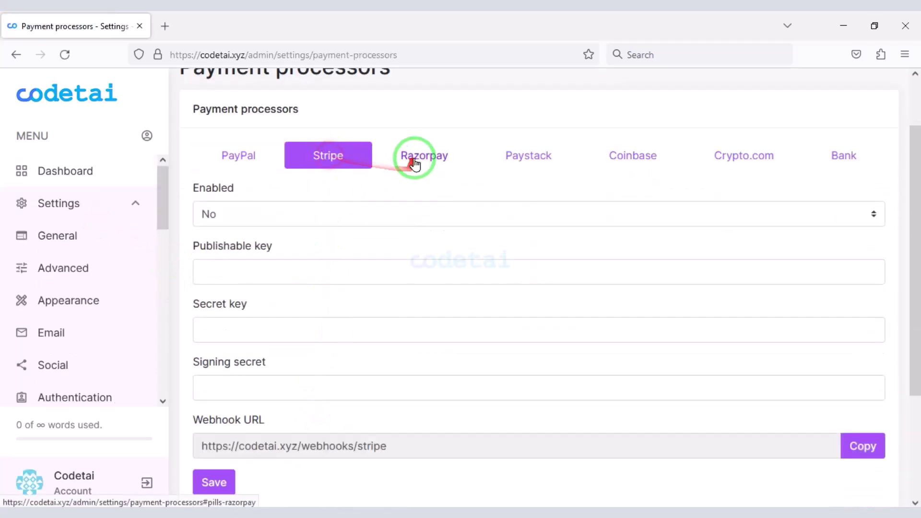
pyautogui.click(510, 157)
pyautogui.click(624, 158)
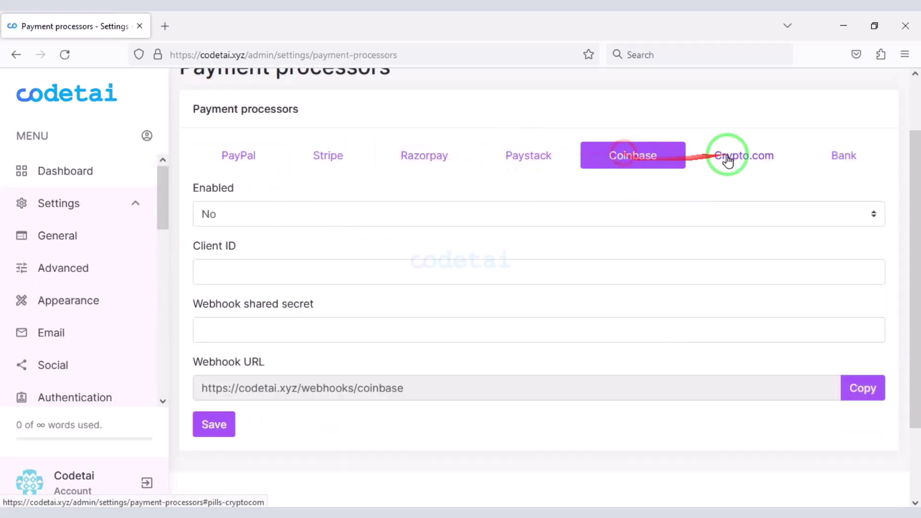
pyautogui.click(754, 153)
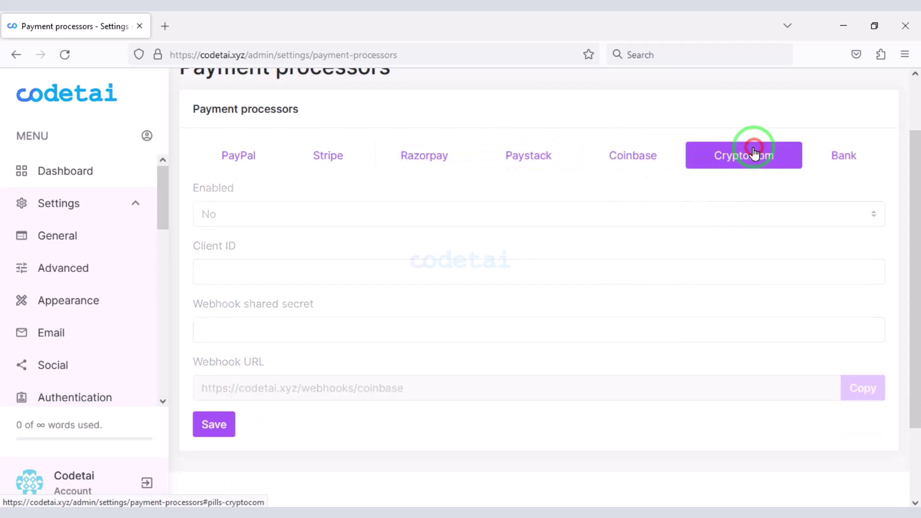
pyautogui.click(836, 154)
pyautogui.scroll(-1, 379, 376)
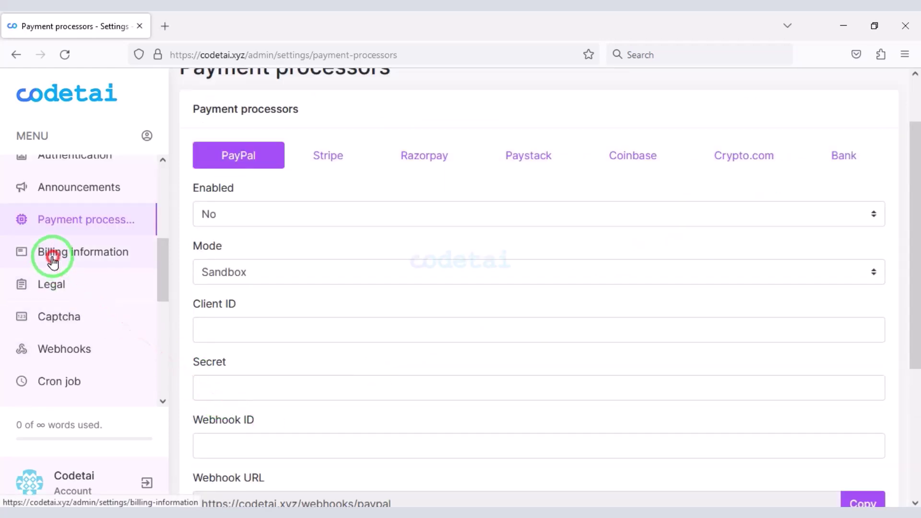
pyautogui.click(52, 258)
# - Look over the billing address fields and Country list without changes, then view the Legal policy URL fields
pyautogui.click(377, 312)
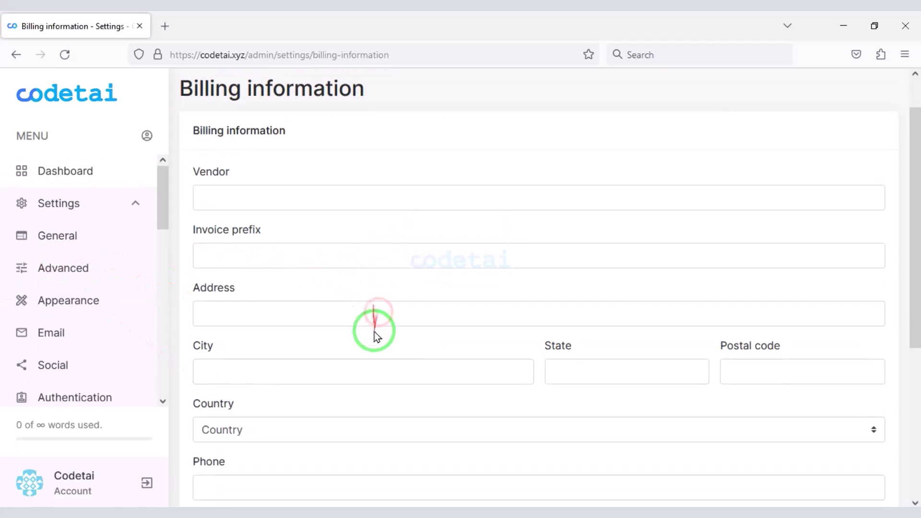
pyautogui.scroll(-3, 379, 374)
pyautogui.scroll(1, 454, 358)
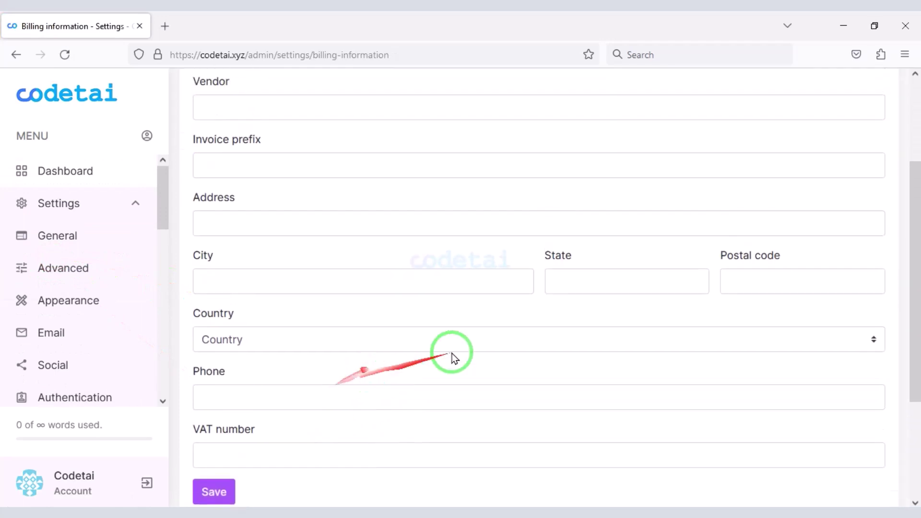
pyautogui.click(408, 339)
pyautogui.click(418, 388)
pyautogui.scroll(3, 417, 386)
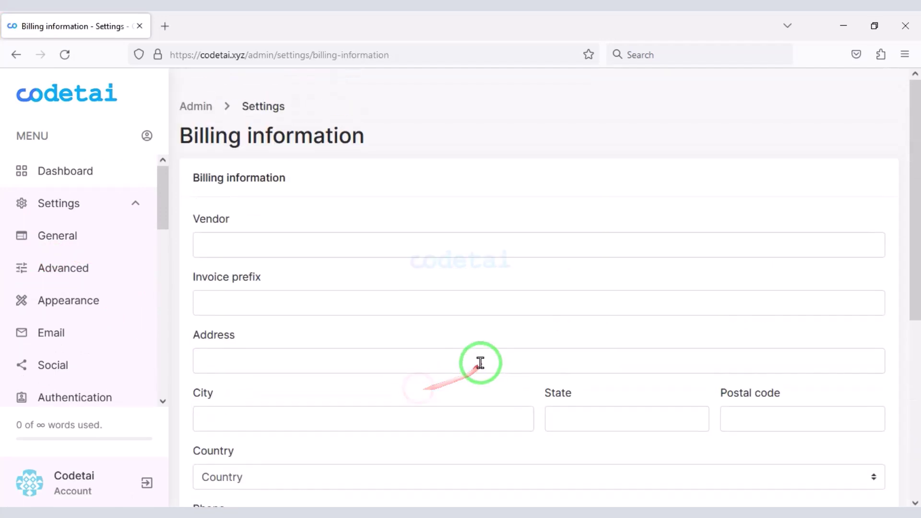
pyautogui.scroll(-1, 468, 351)
pyautogui.scroll(-5, 87, 224)
pyautogui.click(87, 210)
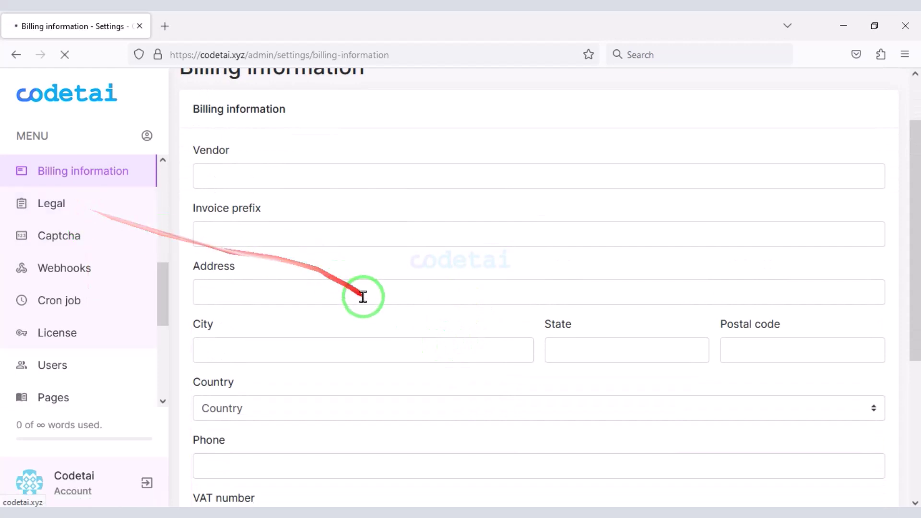
pyautogui.moveTo(182, 204)
pyautogui.mouseDown()
pyautogui.moveTo(246, 266)
pyautogui.moveTo(370, 356)
pyautogui.moveTo(724, 403)
pyautogui.moveTo(905, 363)
pyautogui.moveTo(892, 384)
pyautogui.mouseUp()
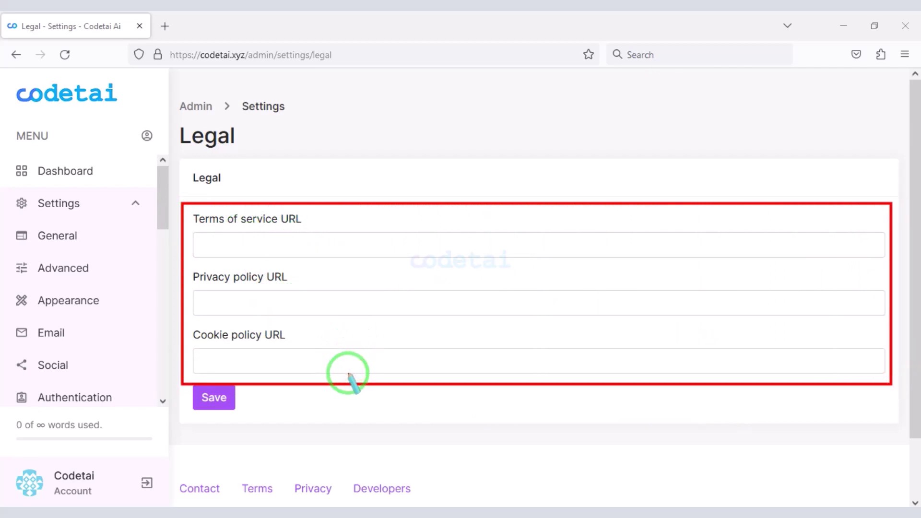
# - Open Pages in a new tab and inspect the new page's Name, Slug and Content fields
pyautogui.scroll(-5, 52, 326)
pyautogui.rightClick(51, 326)
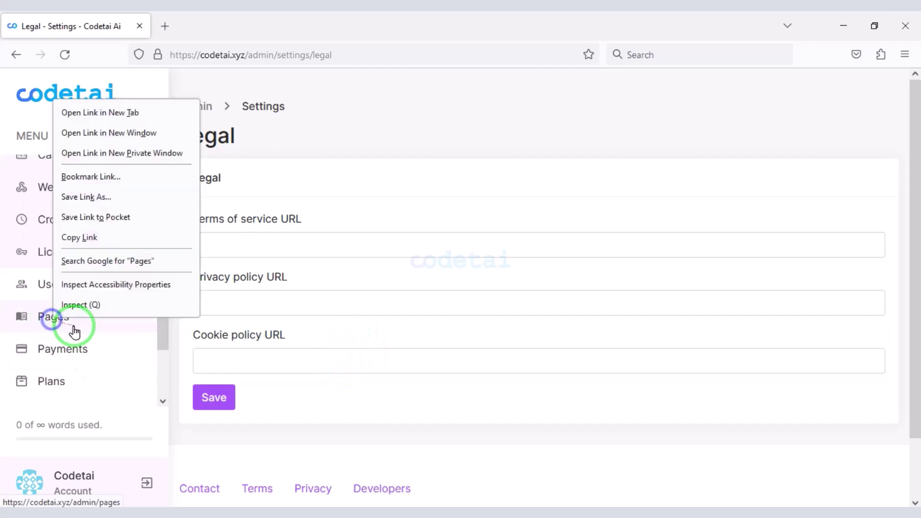
pyautogui.click(101, 112)
pyautogui.click(207, 20)
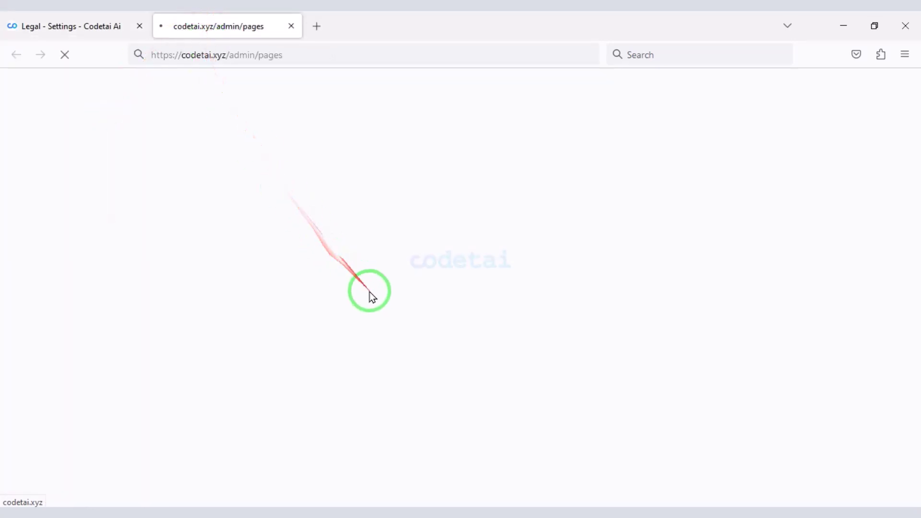
pyautogui.click(888, 134)
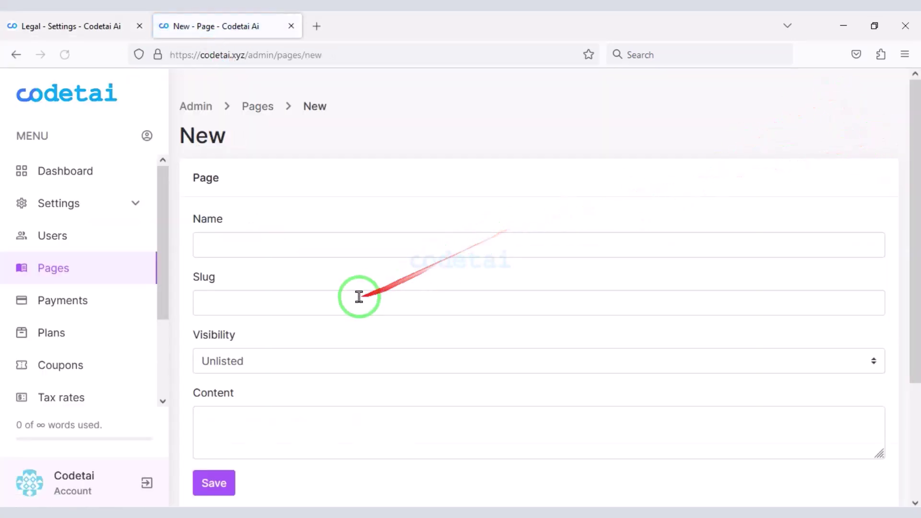
pyautogui.click(292, 249)
pyautogui.scroll(-2, 294, 255)
pyautogui.click(292, 238)
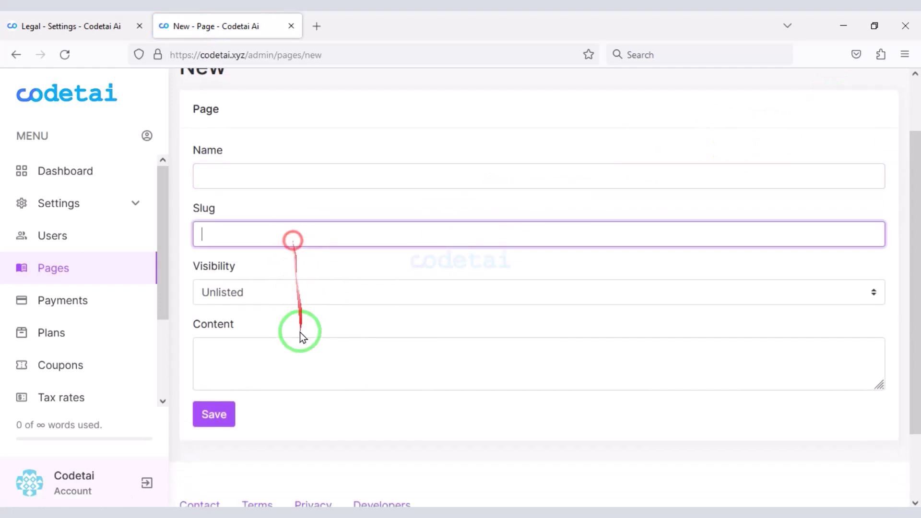
pyautogui.click(296, 350)
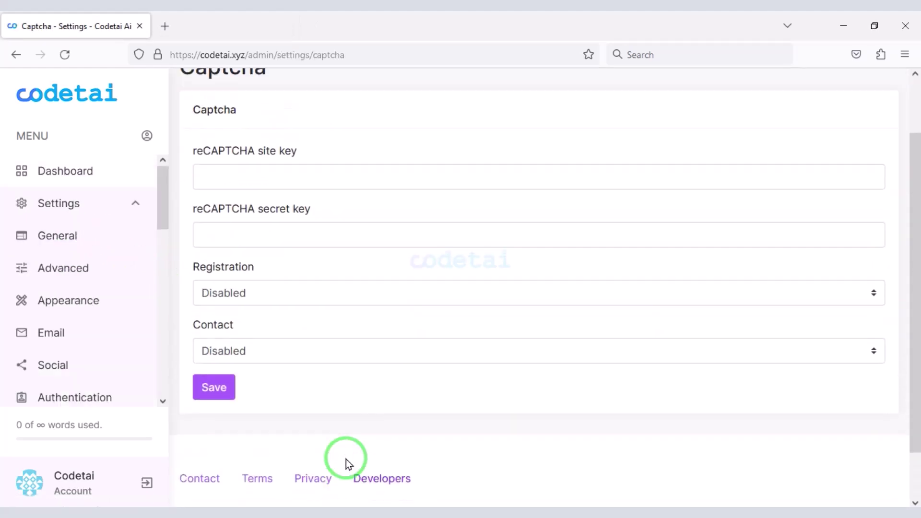
# - Search 'google recaptcha admin' in a new tab and sign in with the saved Google account
pyautogui.click(166, 26)
pyautogui.write('google recaptcha')
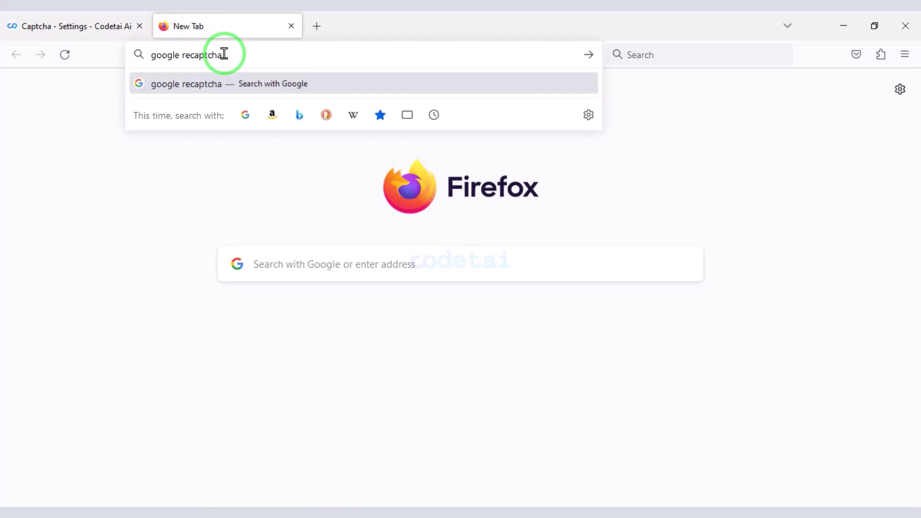
pyautogui.write(' admin')
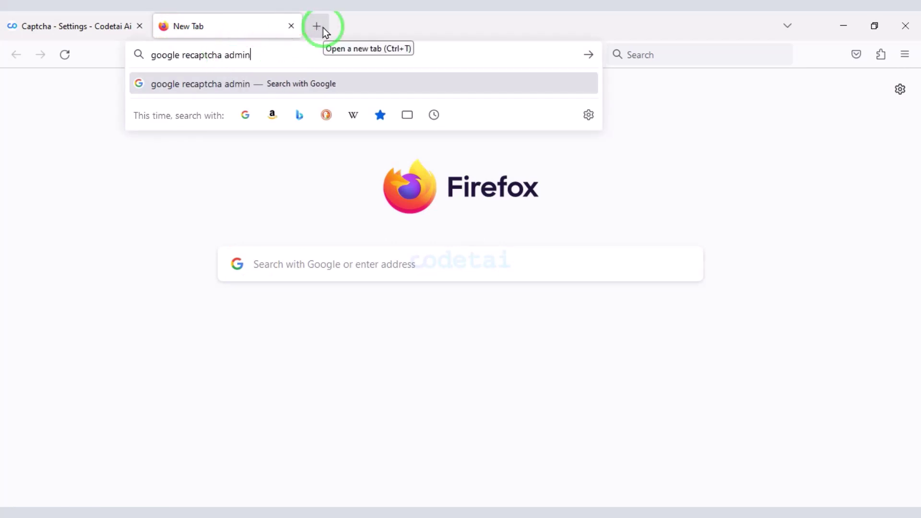
pyautogui.press('Return')
pyautogui.click(244, 226)
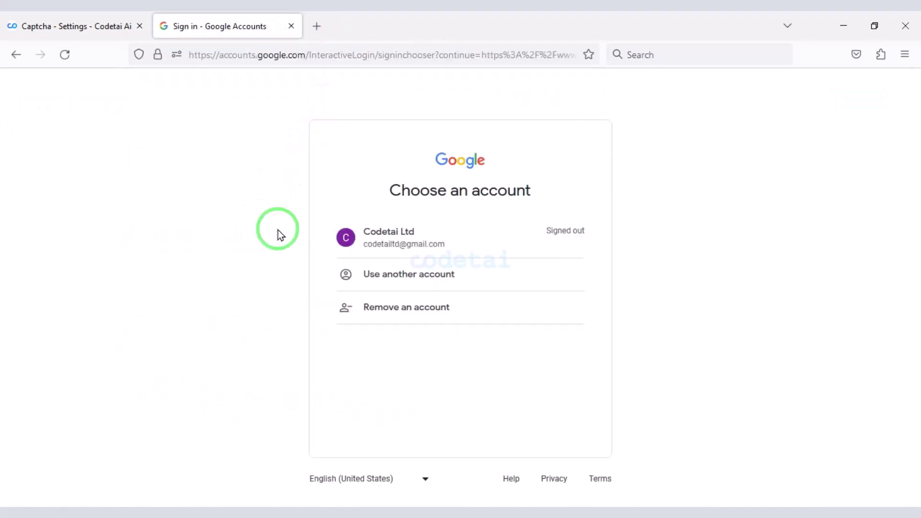
pyautogui.click(336, 235)
pyautogui.click(574, 364)
pyautogui.click(72, 26)
pyautogui.click(245, 57)
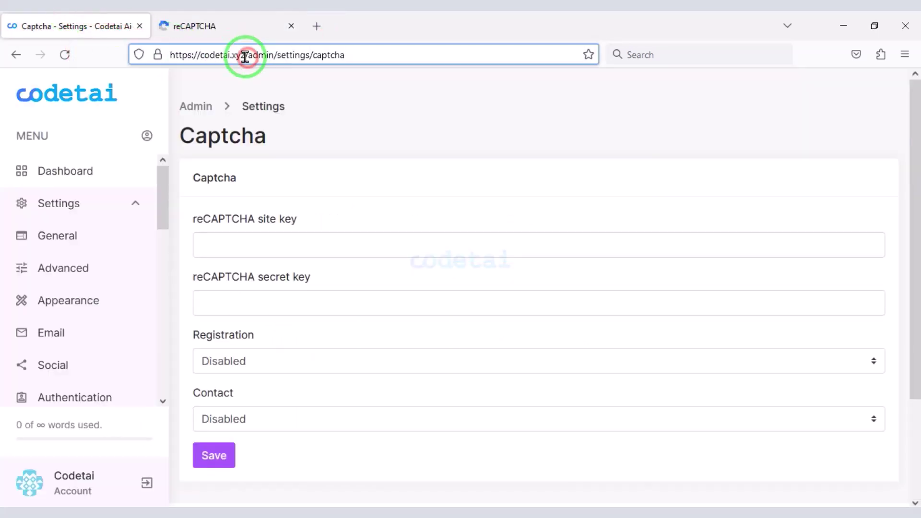
# - Register codetai.xyz as a reCAPTCHA v2 site, accepting the Terms of Service
pyautogui.rightClick(207, 59)
pyautogui.click(228, 135)
pyautogui.click(194, 26)
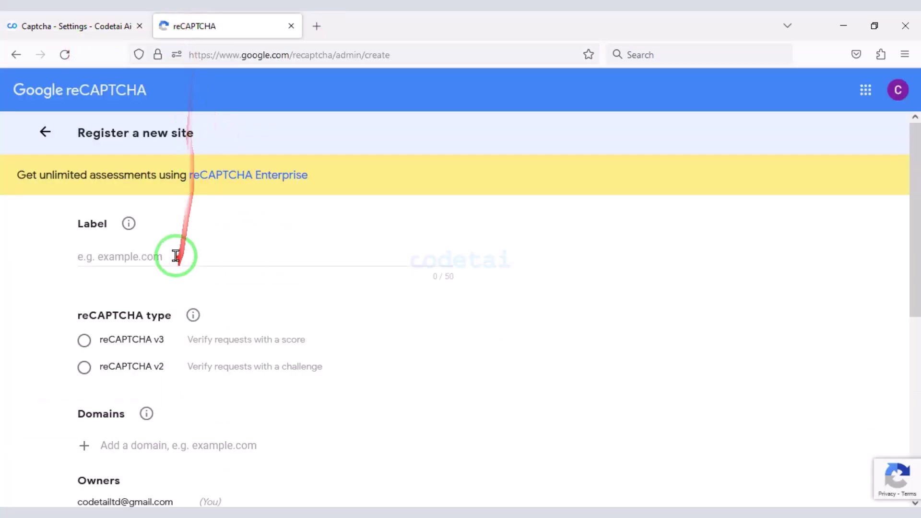
pyautogui.click(198, 250)
pyautogui.scroll(-2, 144, 307)
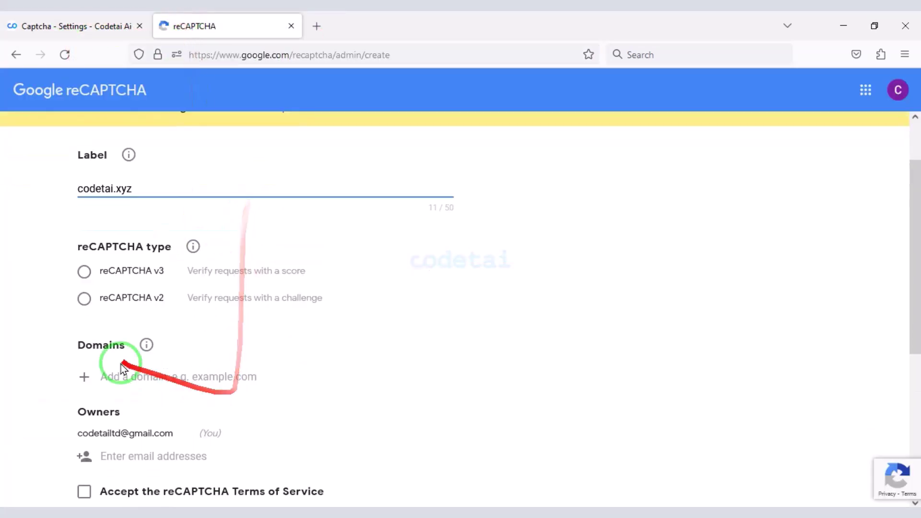
pyautogui.click(83, 301)
pyautogui.scroll(-4, 168, 288)
pyautogui.hotkey('ctrl', 'v')
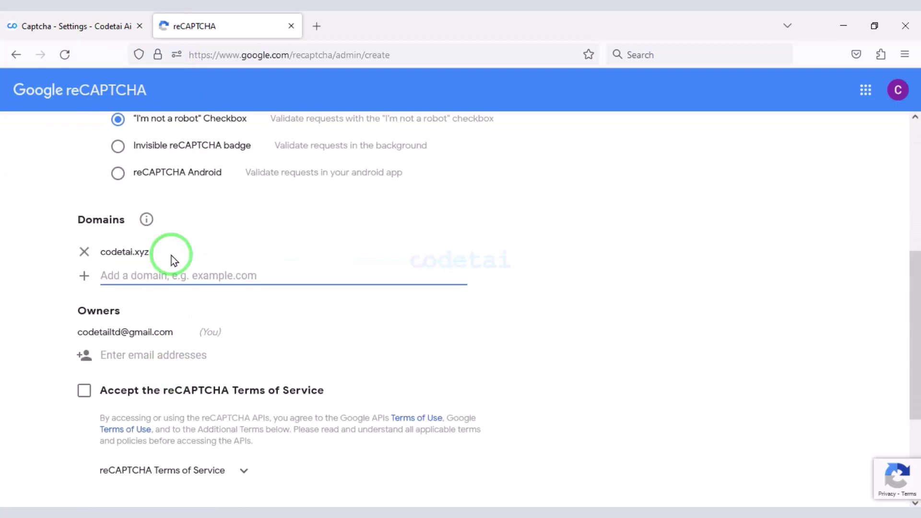
pyautogui.scroll(-3, 144, 297)
pyautogui.click(83, 321)
pyautogui.scroll(-3, 144, 364)
pyautogui.click(184, 432)
# - Paste the reCAPTCHA site key and secret key into Codetai's Captcha settings
pyautogui.click(149, 282)
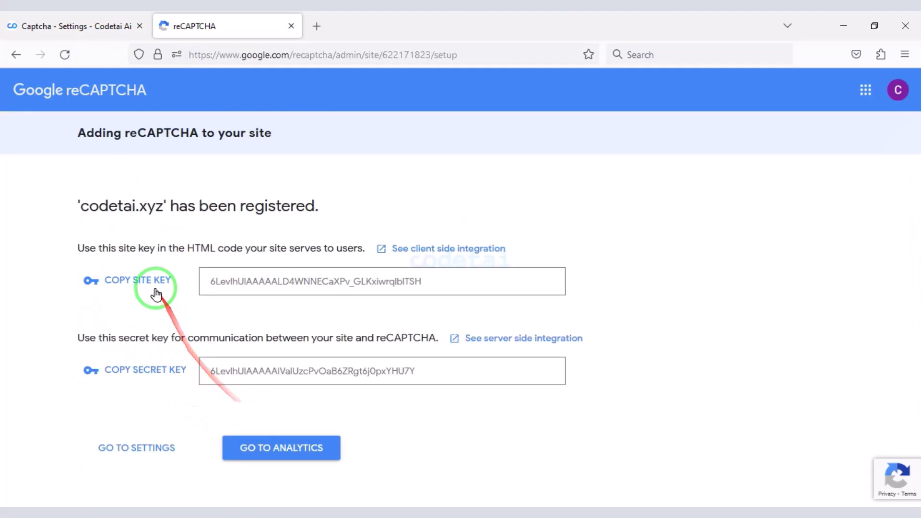
pyautogui.click(67, 25)
pyautogui.click(267, 246)
pyautogui.hotkey('ctrl', 'v')
pyautogui.click(192, 26)
pyautogui.click(150, 372)
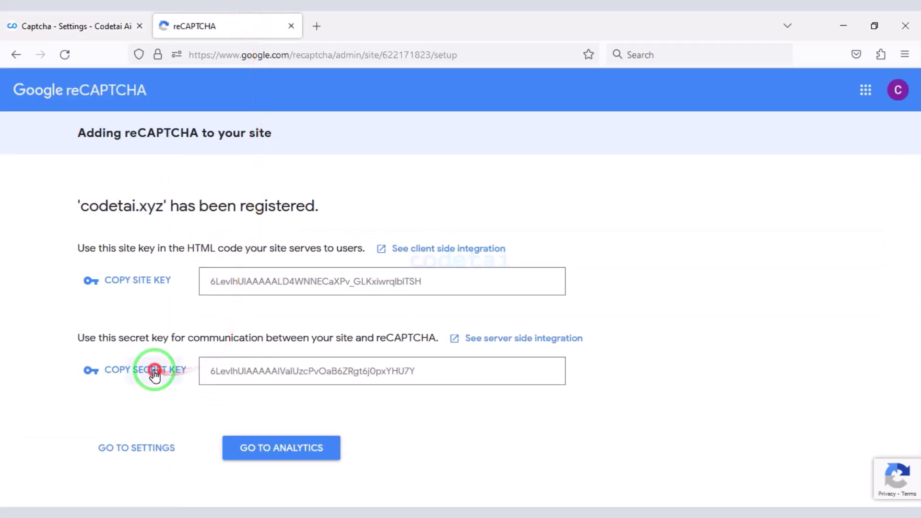
pyautogui.click(67, 25)
pyautogui.click(273, 312)
pyautogui.hotkey('ctrl', 'v')
# - Enable captcha for Registration and Contact and save the Captcha settings
pyautogui.click(266, 363)
pyautogui.click(256, 405)
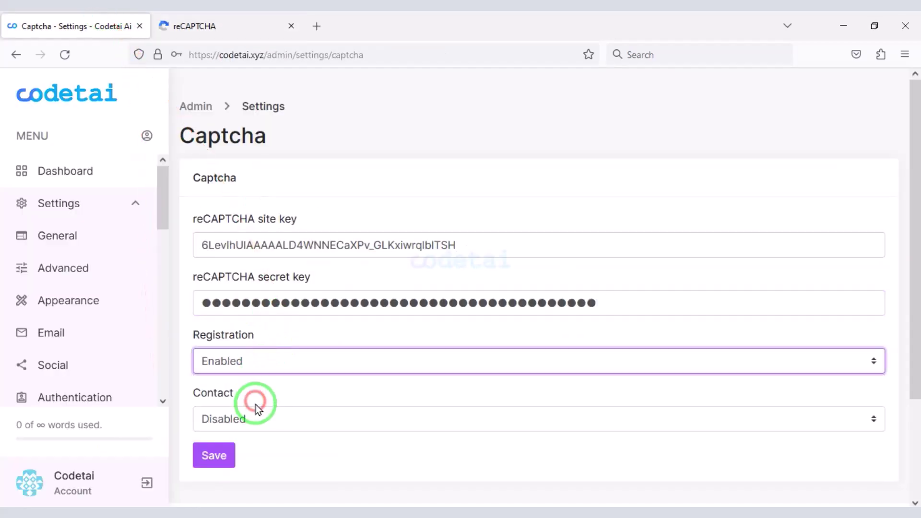
pyautogui.click(252, 420)
pyautogui.click(242, 460)
pyautogui.click(218, 456)
pyautogui.click(256, 294)
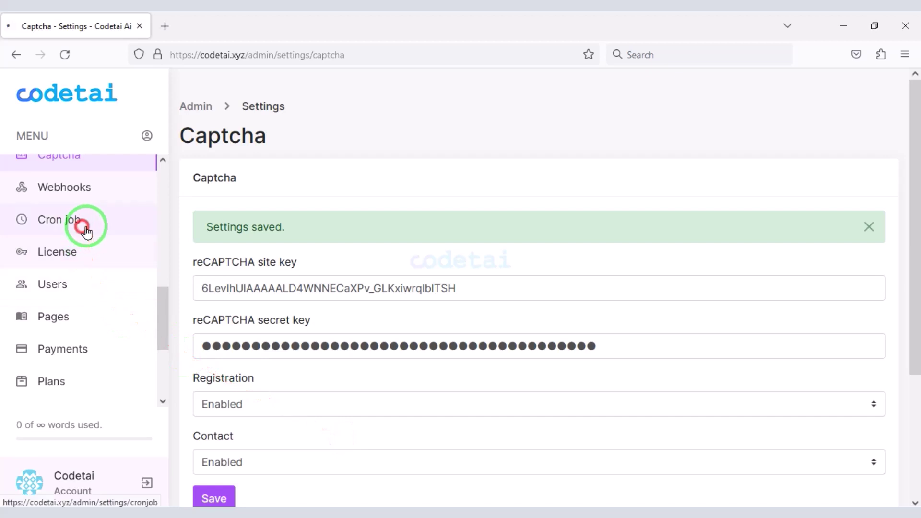
pyautogui.click(83, 225)
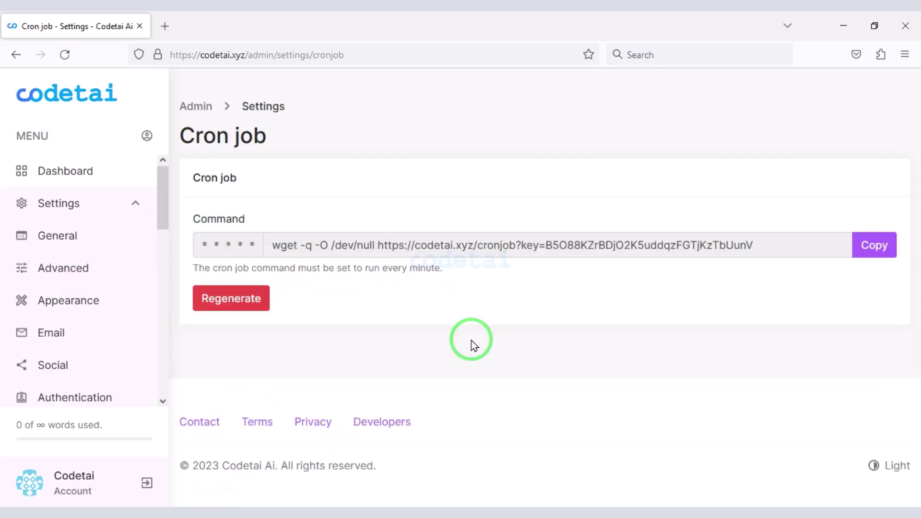
# - Copy Codetai's cron command and go to the Cron Jobs page in Hostinger hPanel's advanced settings
pyautogui.click(871, 247)
pyautogui.click(22, 25)
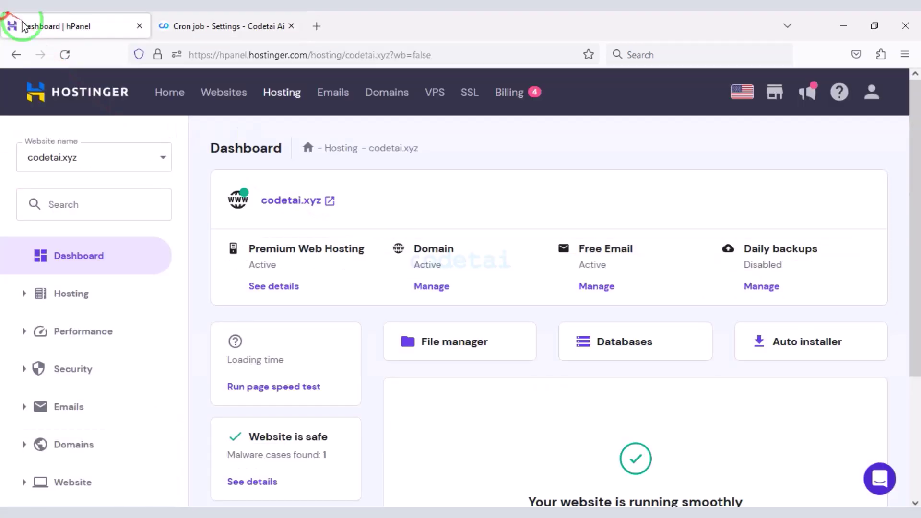
pyautogui.scroll(-5, 120, 322)
pyautogui.click(106, 429)
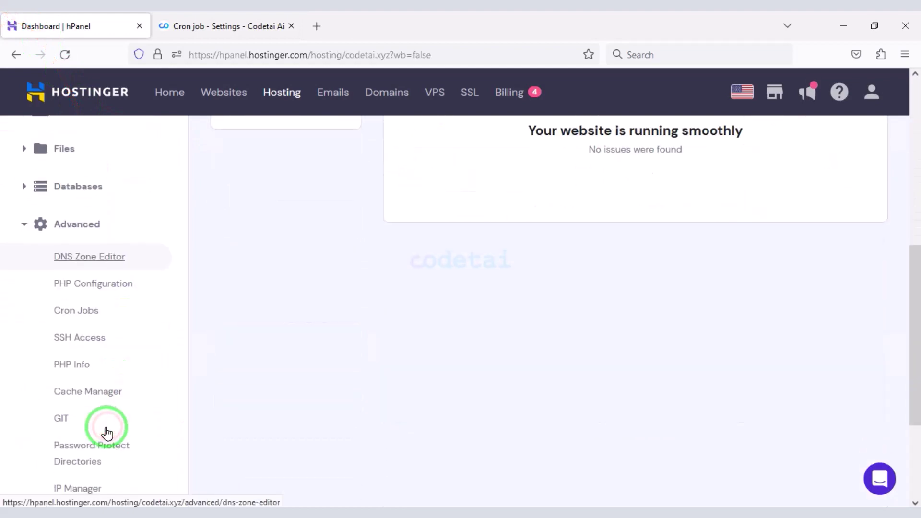
pyautogui.scroll(-2, 105, 391)
pyautogui.click(117, 249)
# - Save a custom cron job that runs the pasted wget command every minute (*)
pyautogui.click(441, 174)
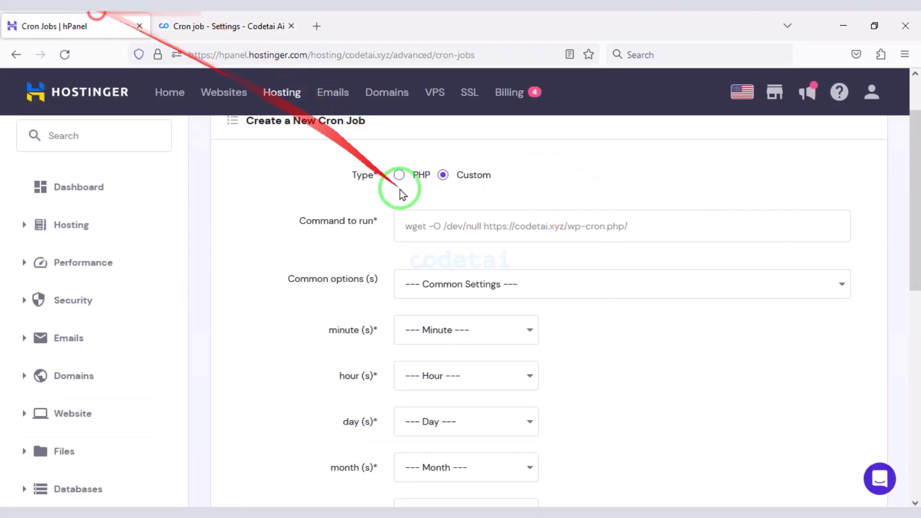
pyautogui.click(482, 218)
pyautogui.hotkey('ctrl', 'v')
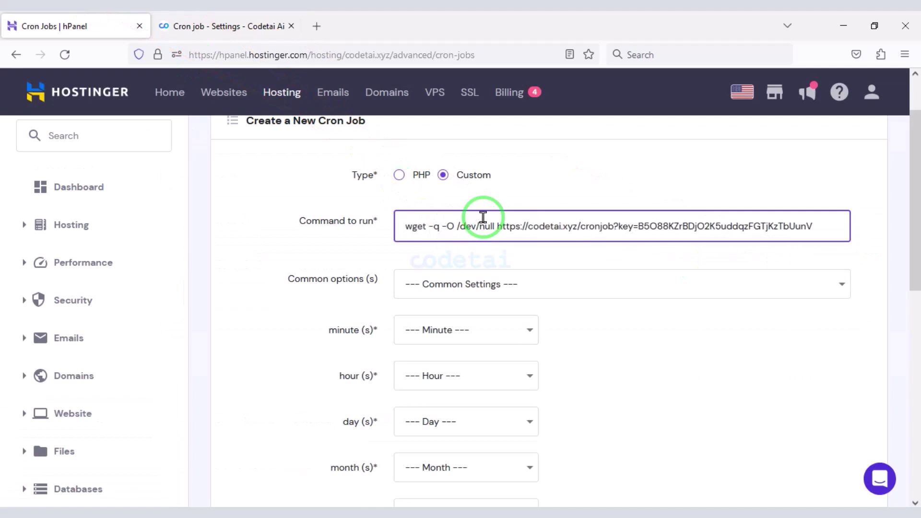
pyautogui.click(542, 291)
pyautogui.click(518, 343)
pyautogui.click(504, 333)
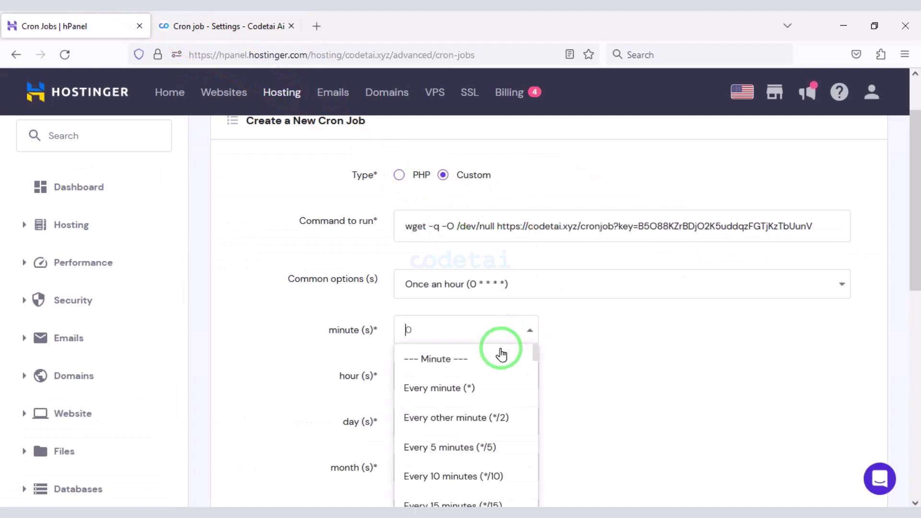
pyautogui.click(485, 388)
pyautogui.scroll(-5, 551, 370)
pyautogui.click(436, 297)
pyautogui.scroll(-4, 516, 389)
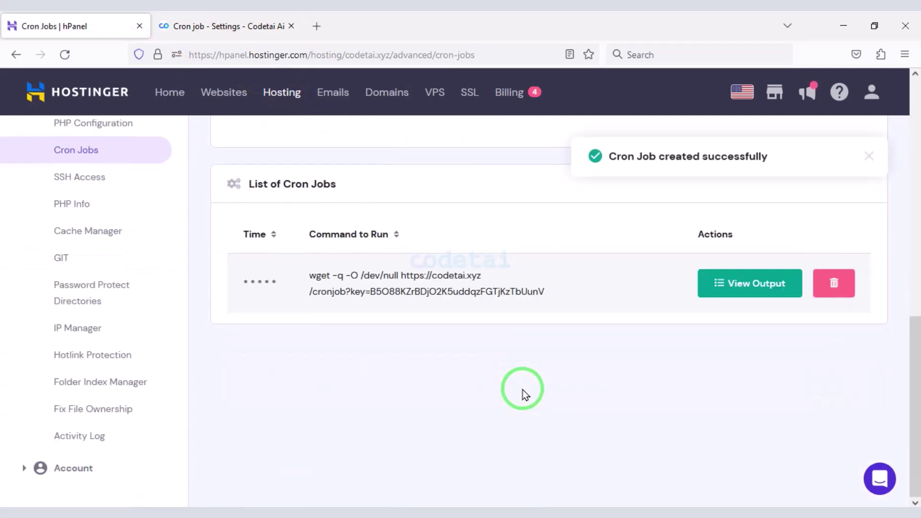
pyautogui.click(223, 25)
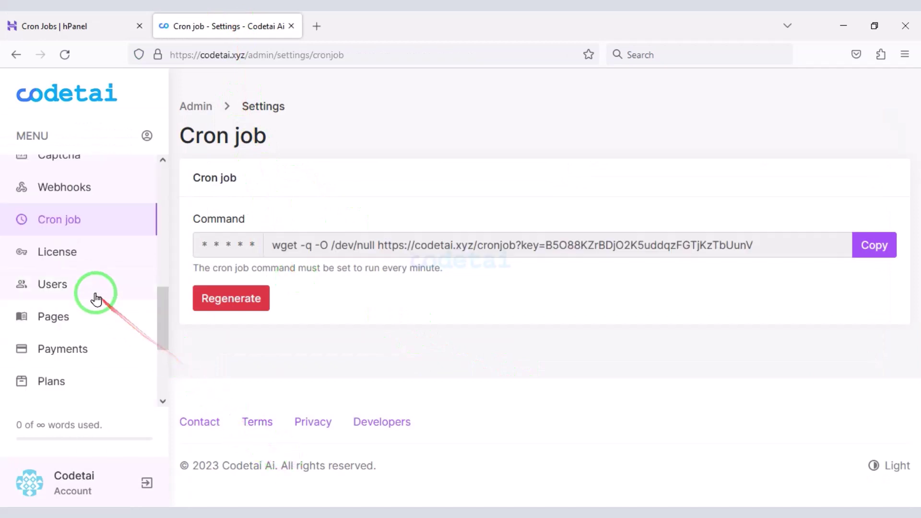
# - Look over the admin user's edit form under Users, then move on to Payments
pyautogui.click(94, 296)
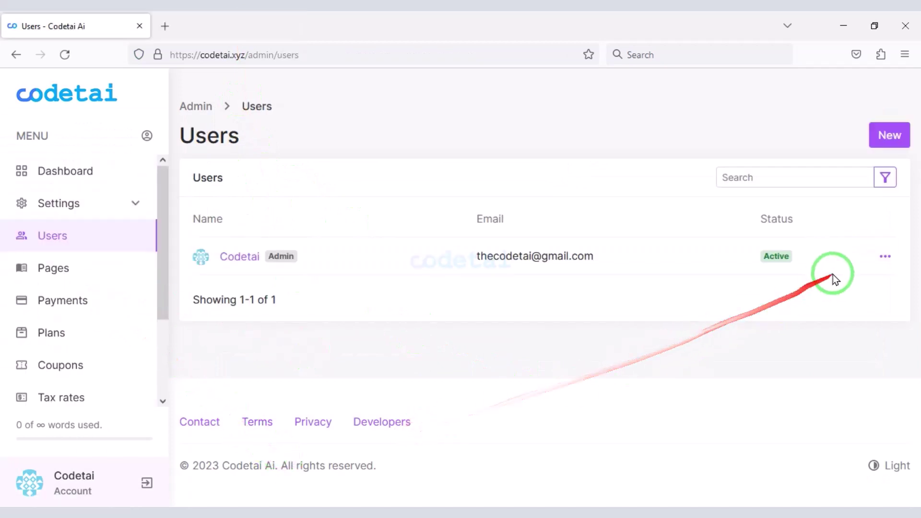
pyautogui.click(885, 256)
pyautogui.click(823, 297)
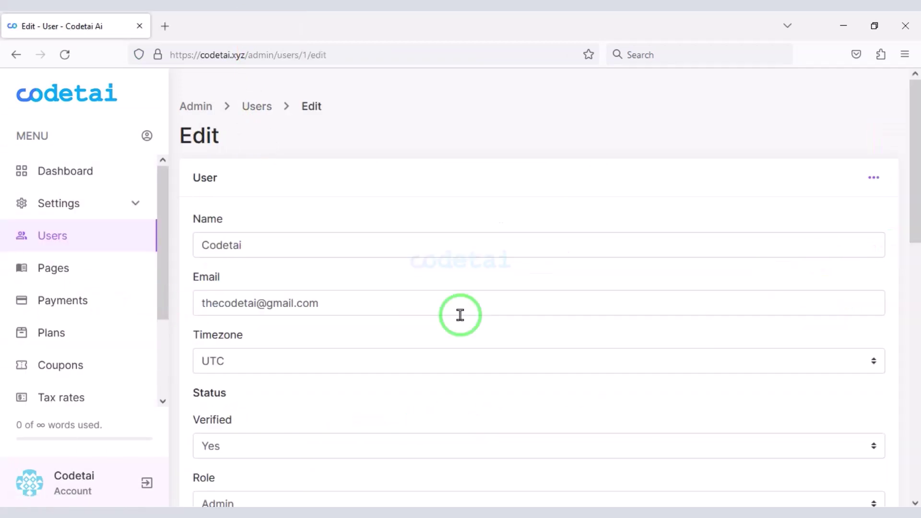
pyautogui.scroll(-8, 357, 324)
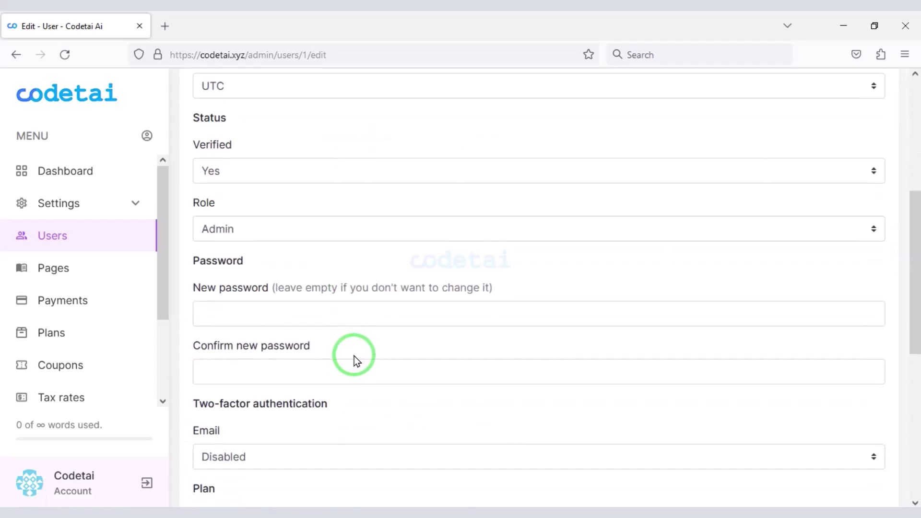
pyautogui.scroll(-5, 369, 373)
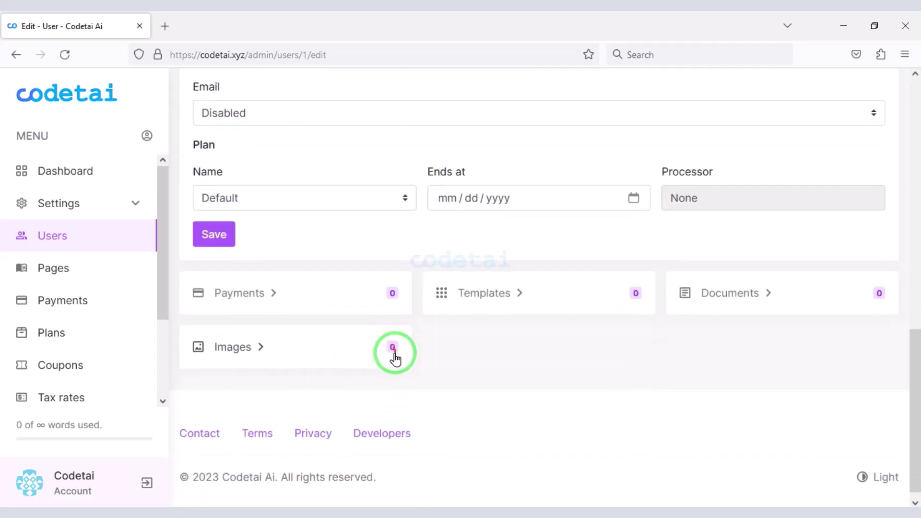
pyautogui.scroll(15, 542, 316)
pyautogui.scroll(-2, 144, 336)
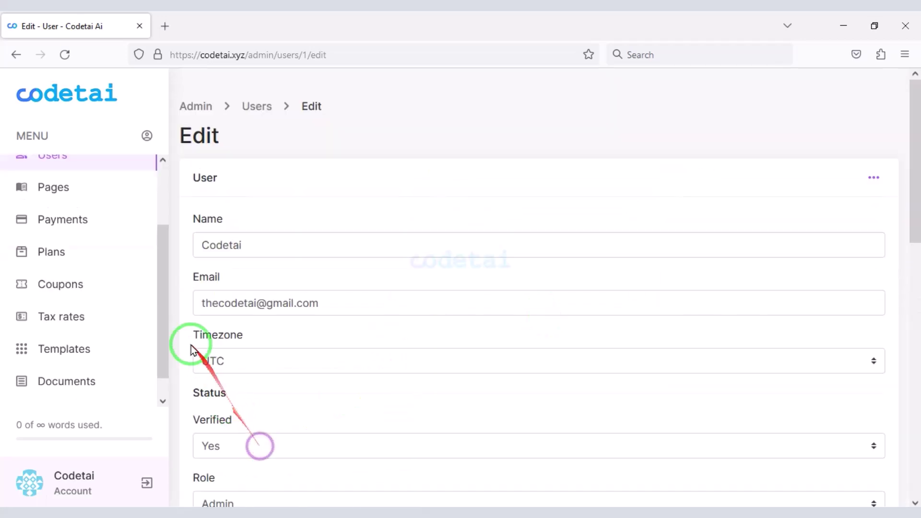
pyautogui.click(85, 235)
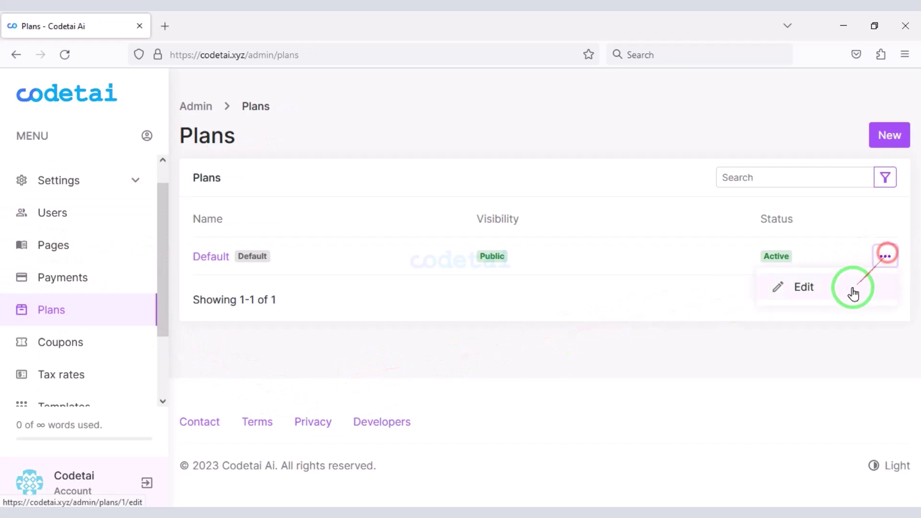
# - Rename the Default plan to FREE with limits of 1000 words, 200 documents and 100 images
pyautogui.scroll(-1, 317, 245)
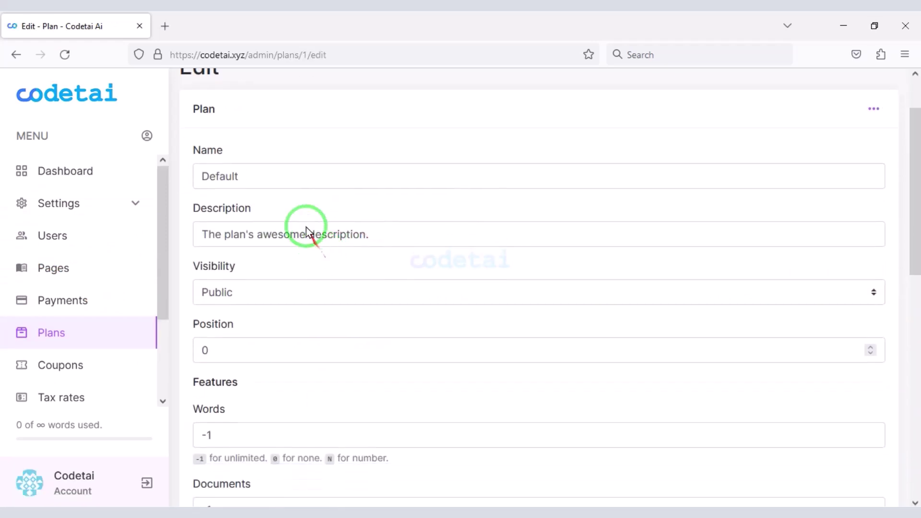
pyautogui.doubleClick(283, 176)
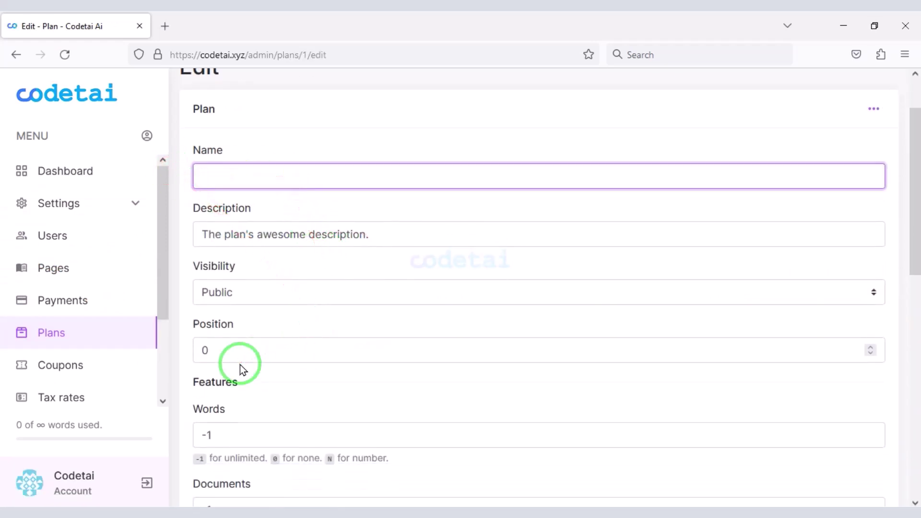
pyautogui.write('Free')
pyautogui.click(244, 197)
pyautogui.scroll(-2, 274, 283)
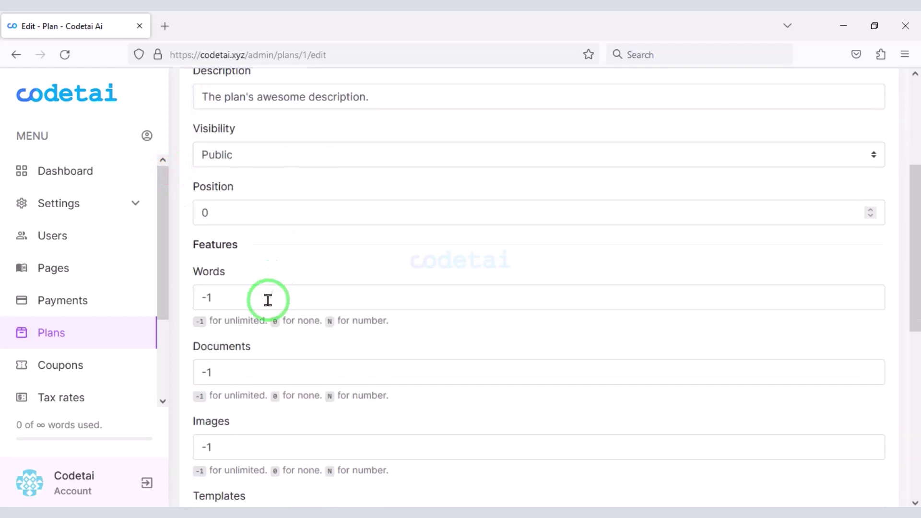
pyautogui.doubleClick(267, 300)
pyautogui.scroll(-1, 291, 464)
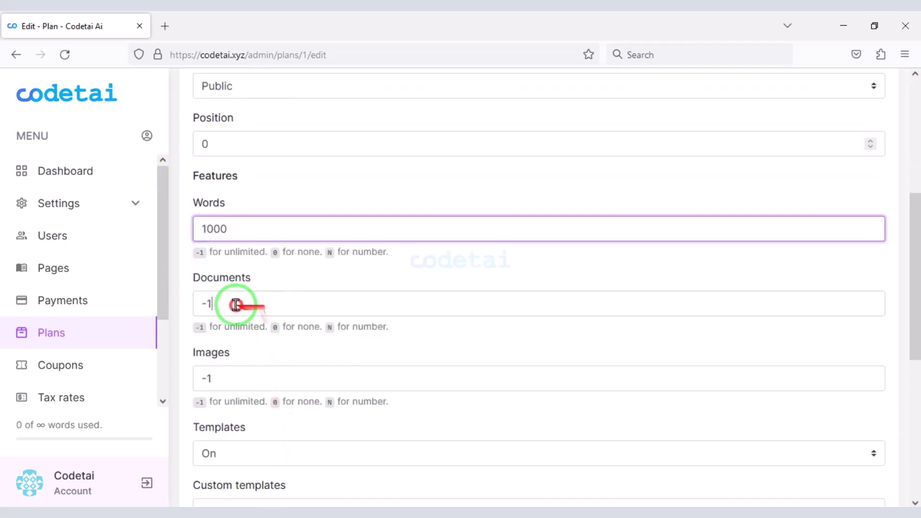
pyautogui.doubleClick(232, 305)
pyautogui.press('BackSpace')
pyautogui.scroll(-1, 246, 493)
pyautogui.doubleClick(247, 310)
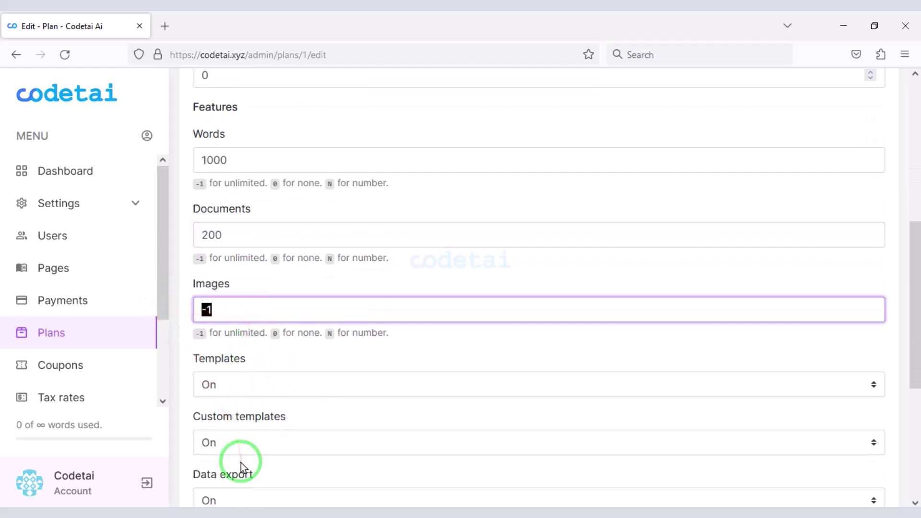
pyautogui.write('100')
# - Turn templates, custom templates and data export Off and save the FREE plan
pyautogui.scroll(-2, 38, 298)
pyautogui.scroll(-2, 234, 328)
pyautogui.click(249, 247)
pyautogui.click(252, 294)
pyautogui.click(255, 304)
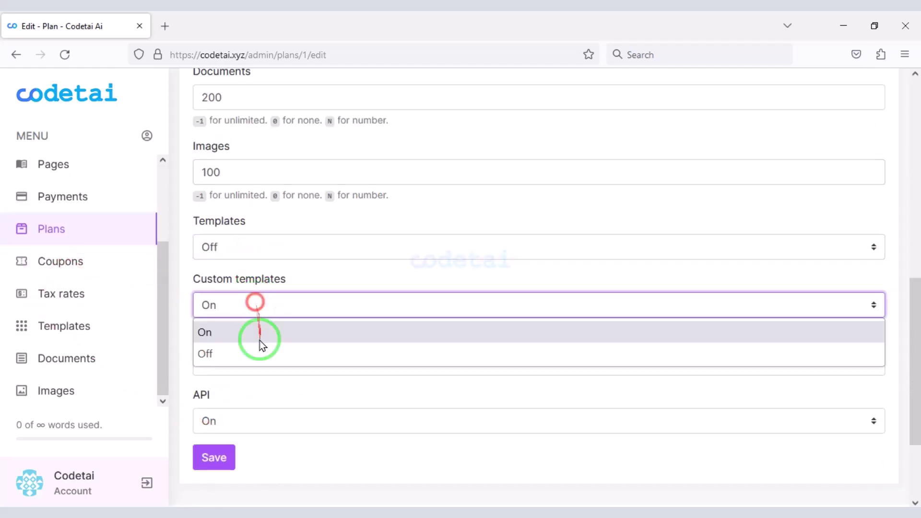
pyautogui.click(254, 352)
pyautogui.click(256, 363)
pyautogui.click(256, 412)
pyautogui.click(226, 467)
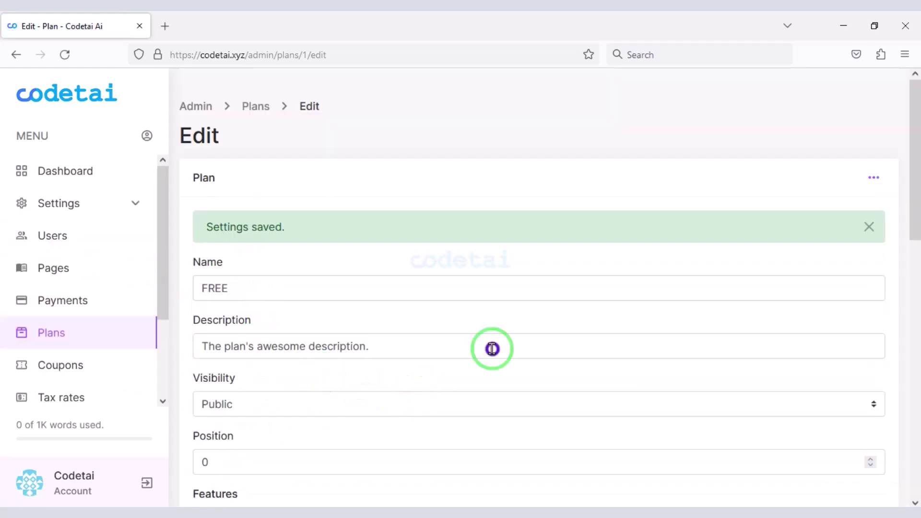
pyautogui.click(97, 331)
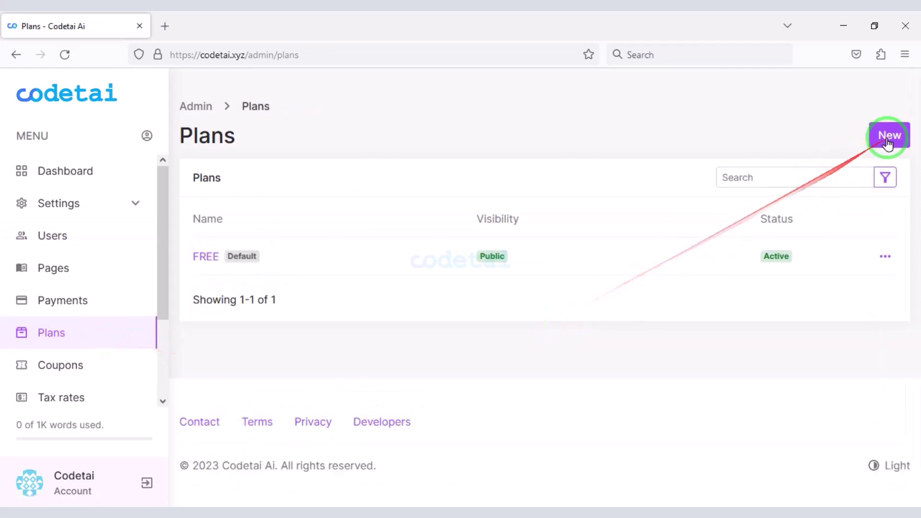
# - Start a new Business plan priced at 9.99 monthly and 99.99 yearly
pyautogui.click(888, 139)
pyautogui.scroll(-1, 416, 349)
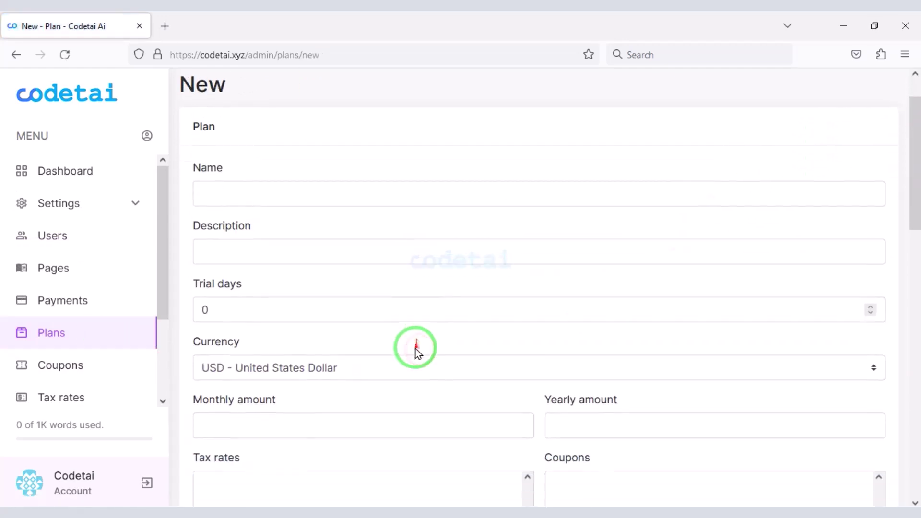
pyautogui.scroll(-10, 415, 350)
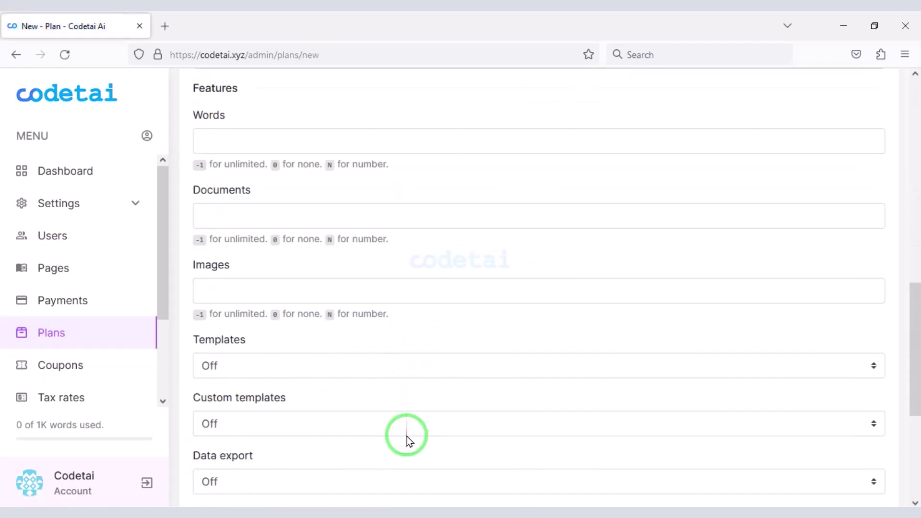
pyautogui.scroll(-5, 407, 442)
pyautogui.scroll(15, 410, 412)
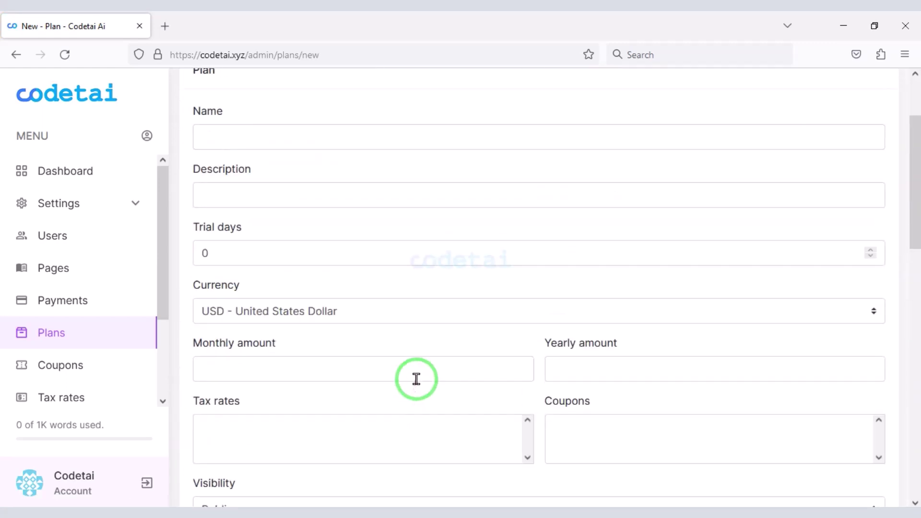
pyautogui.scroll(3, 416, 379)
pyautogui.click(366, 242)
pyautogui.scroll(-3, 358, 288)
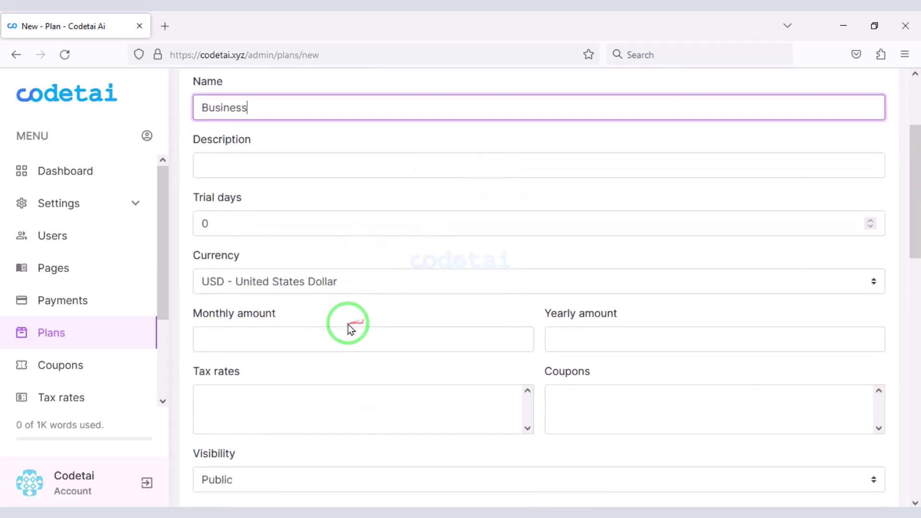
pyautogui.click(344, 328)
pyautogui.write('9.99')
pyautogui.click(573, 349)
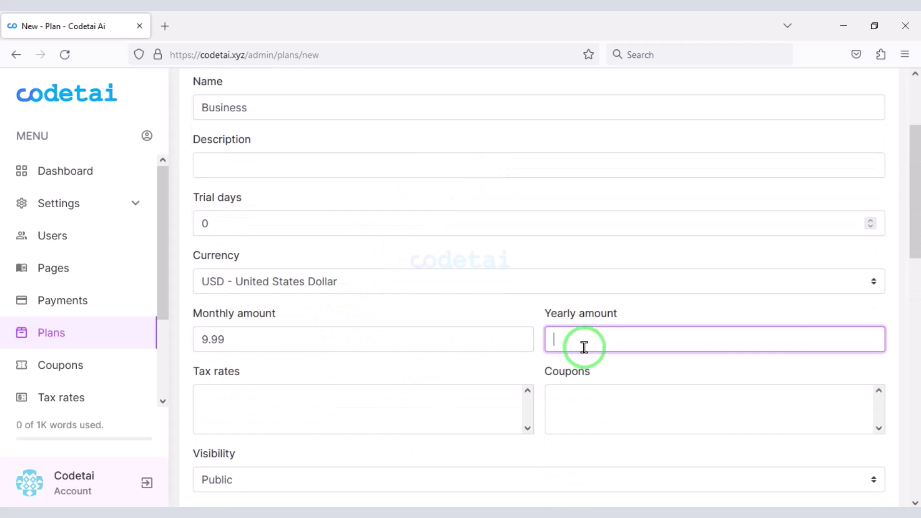
pyautogui.write('99.99')
# - Give it 10000 words, 300 documents, 100 images, templates On, and save it
pyautogui.scroll(-6, 412, 288)
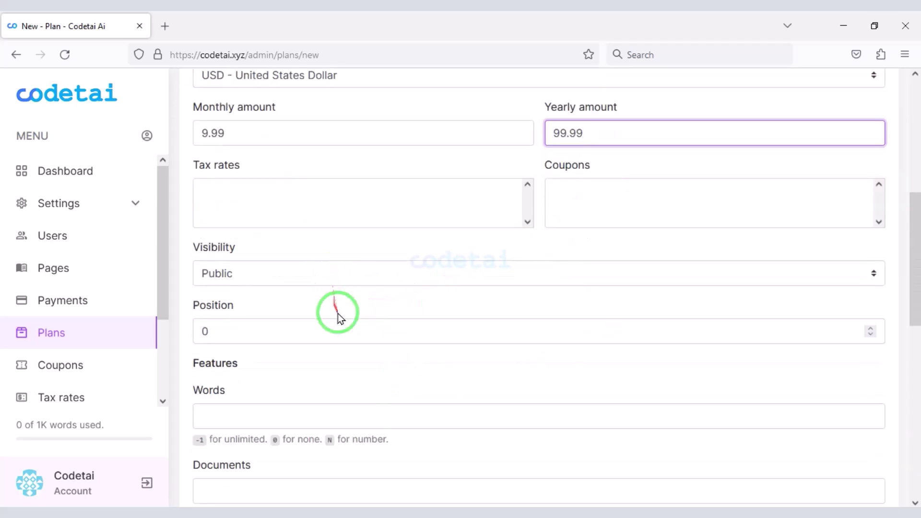
pyautogui.click(283, 345)
pyautogui.write('10000')
pyautogui.scroll(-2, 296, 395)
pyautogui.click(291, 351)
pyautogui.write('300')
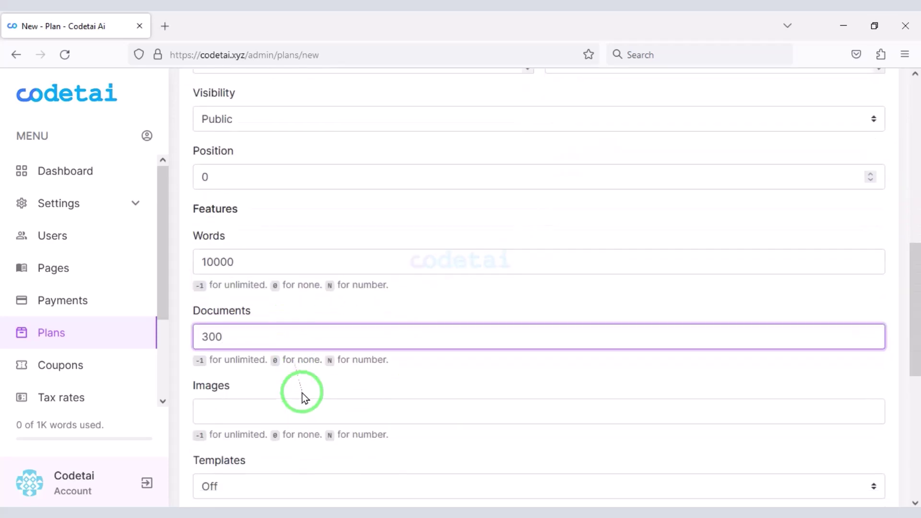
pyautogui.scroll(-1, 303, 395)
pyautogui.click(291, 368)
pyautogui.write('100')
pyautogui.scroll(-2, 300, 384)
pyautogui.click(299, 371)
pyautogui.click(298, 398)
pyautogui.scroll(-3, 298, 411)
pyautogui.click(218, 438)
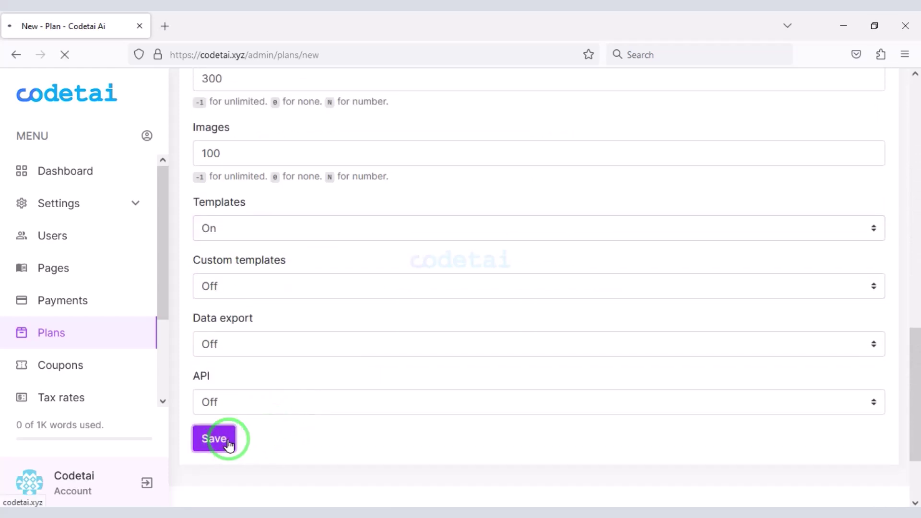
# - Start a new Enterprise plan at 99.99 monthly, 999.99 yearly, with 50000 words
pyautogui.click(878, 136)
pyautogui.click(307, 245)
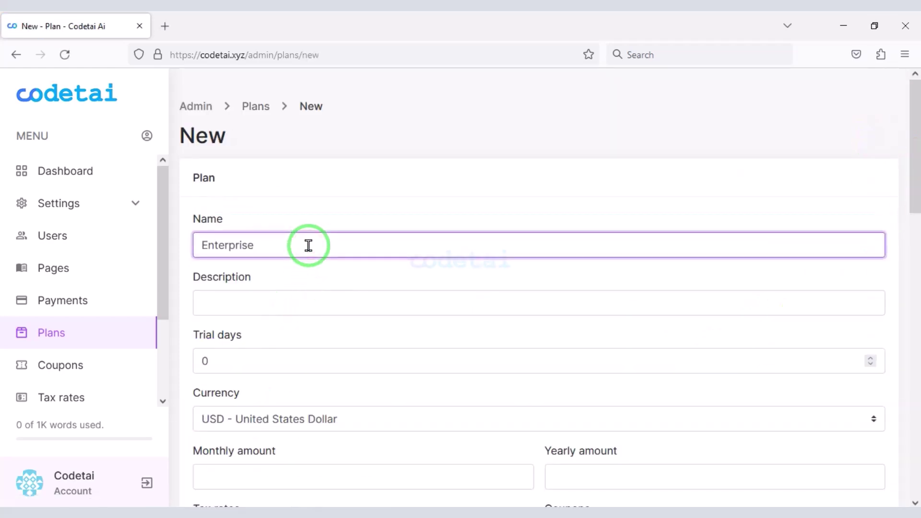
pyautogui.scroll(-3, 303, 288)
pyautogui.click(298, 335)
pyautogui.click(607, 345)
pyautogui.write('9')
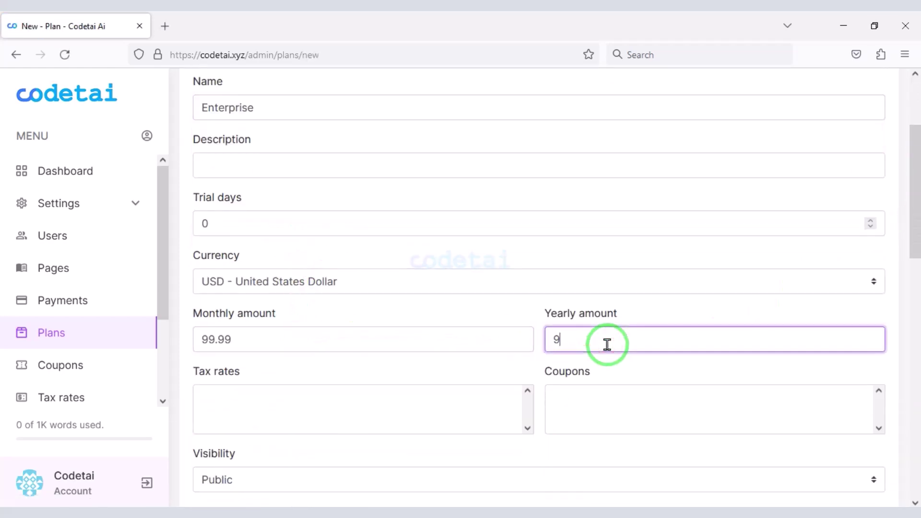
pyautogui.write('99.99')
pyautogui.scroll(-9, 463, 372)
pyautogui.click(358, 211)
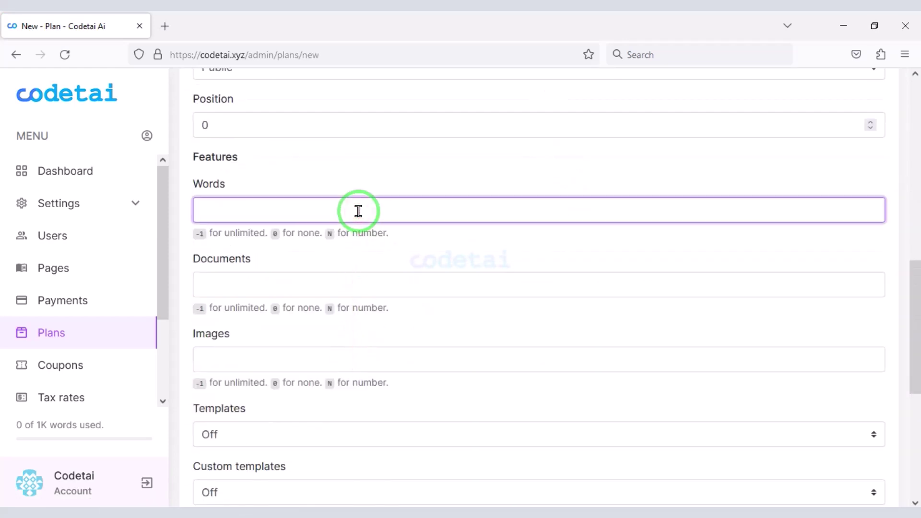
pyautogui.write('50000')
# - Set 500 documents and 300 images, turn templates, custom templates, data export and API On, and save
pyautogui.click(327, 284)
pyautogui.scroll(-1, 330, 360)
pyautogui.click(329, 294)
pyautogui.write('300')
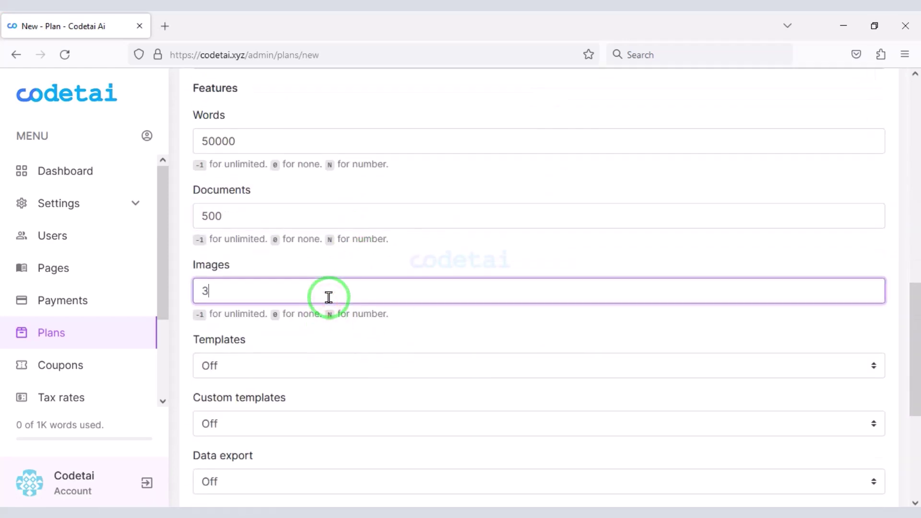
pyautogui.click(325, 361)
pyautogui.click(325, 391)
pyautogui.scroll(-2, 319, 304)
pyautogui.moveTo(307, 286); pyautogui.dragTo(303, 313)
pyautogui.click(295, 339)
pyautogui.click(294, 372)
pyautogui.click(278, 403)
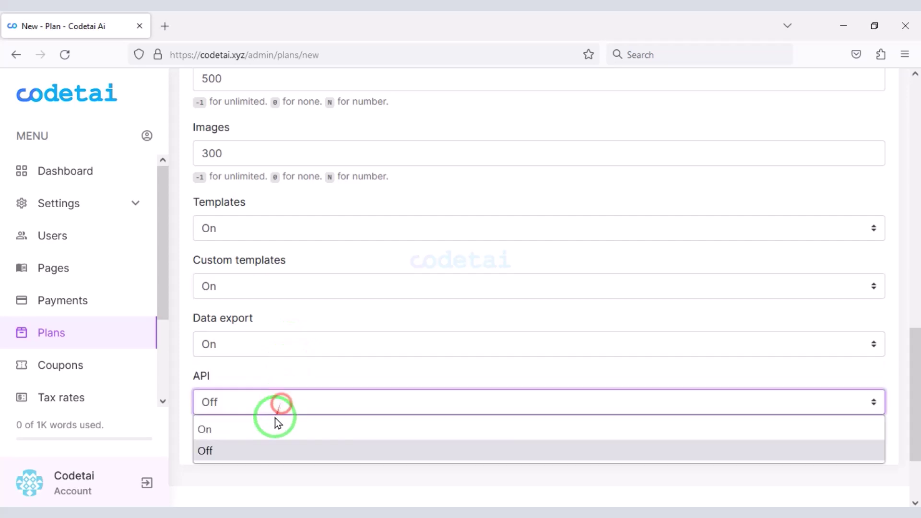
pyautogui.click(259, 427)
pyautogui.click(213, 438)
# - Open a new coupon form and try the Redeemable type before switching back to Discount
pyautogui.click(97, 275)
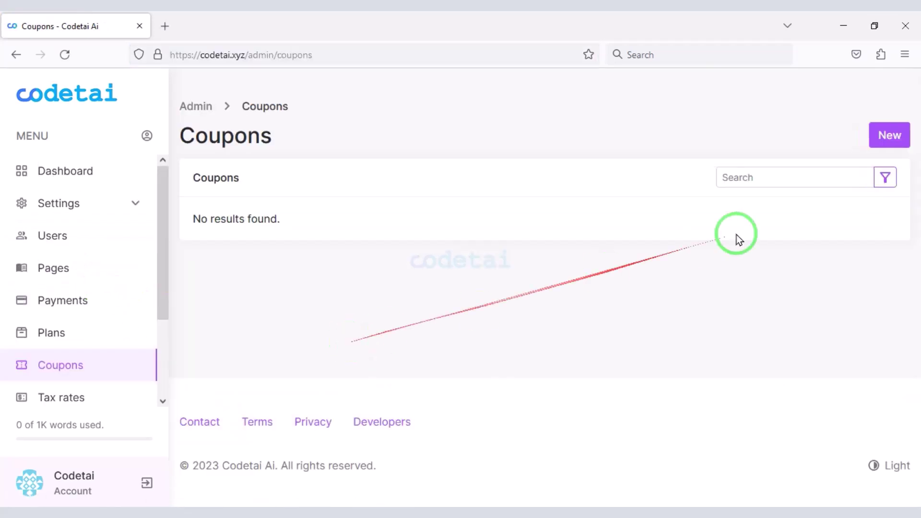
pyautogui.click(878, 137)
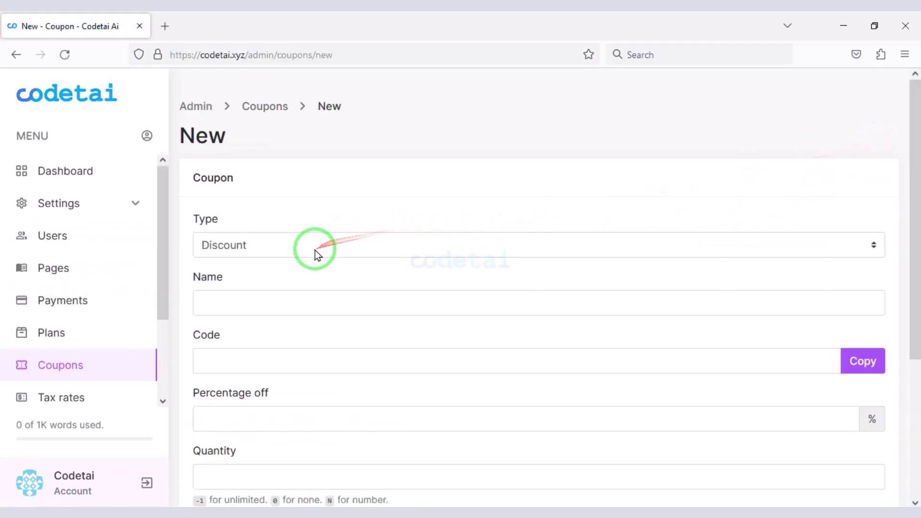
pyautogui.click(298, 248)
pyautogui.click(298, 287)
pyautogui.click(298, 254)
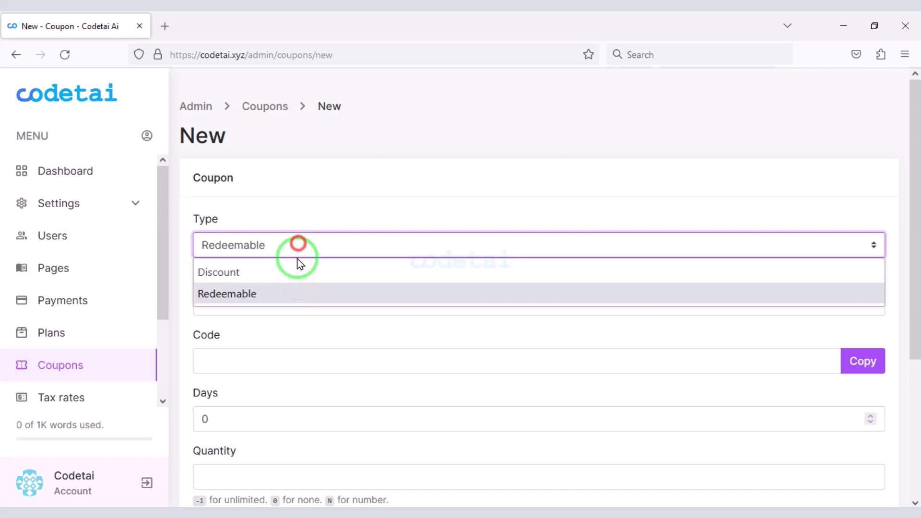
pyautogui.click(291, 272)
pyautogui.scroll(-2, 302, 322)
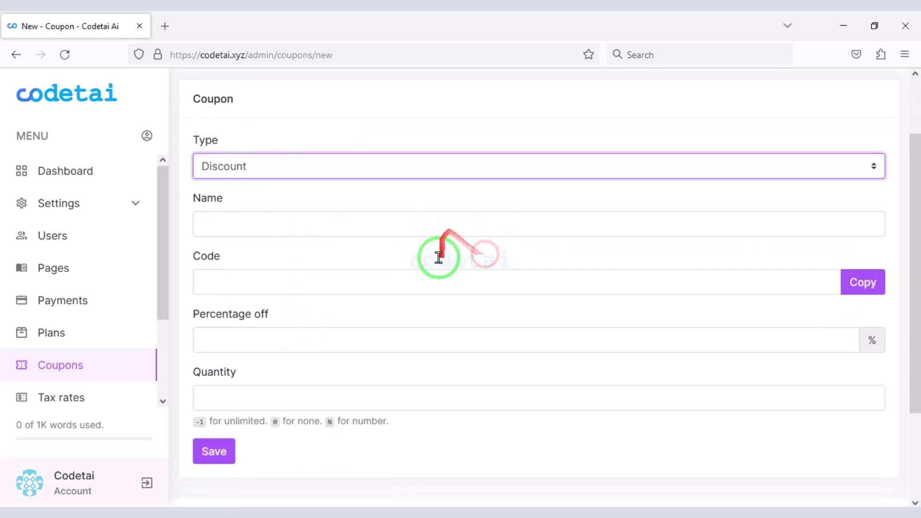
pyautogui.scroll(-3, 72, 298)
# - Try a new tax rate form with Angola as the region and Exclusive as the type
pyautogui.click(77, 295)
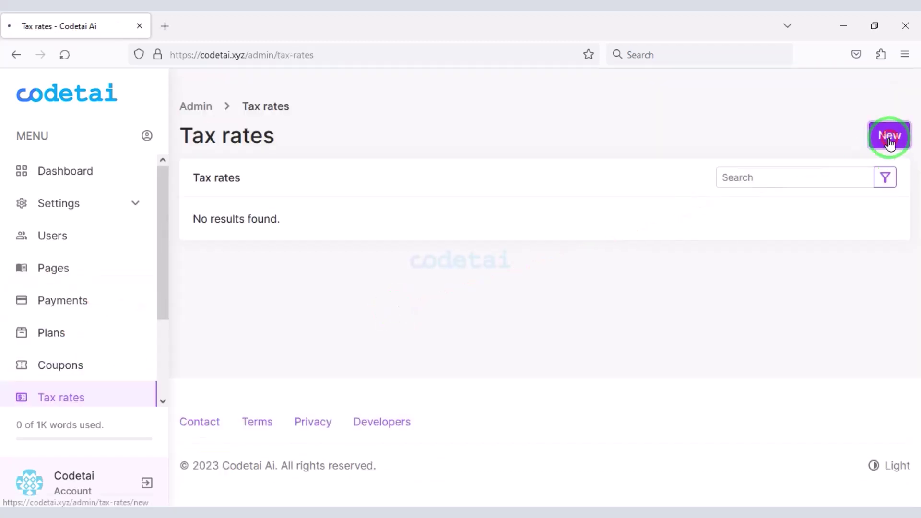
pyautogui.click(888, 136)
pyautogui.scroll(-2, 286, 331)
pyautogui.click(249, 304)
pyautogui.click(248, 318)
pyautogui.click(288, 432)
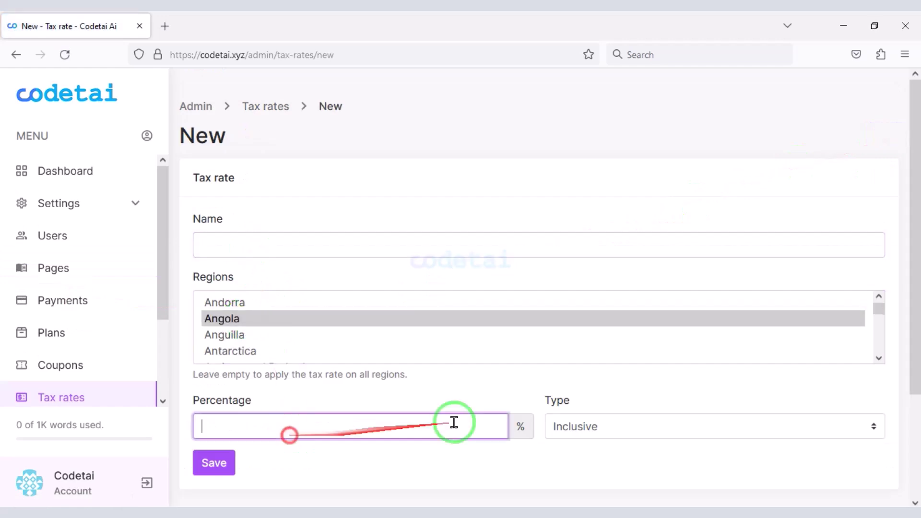
pyautogui.click(611, 426)
pyautogui.click(566, 470)
pyautogui.scroll(-2, 455, 430)
pyautogui.scroll(-3, 82, 350)
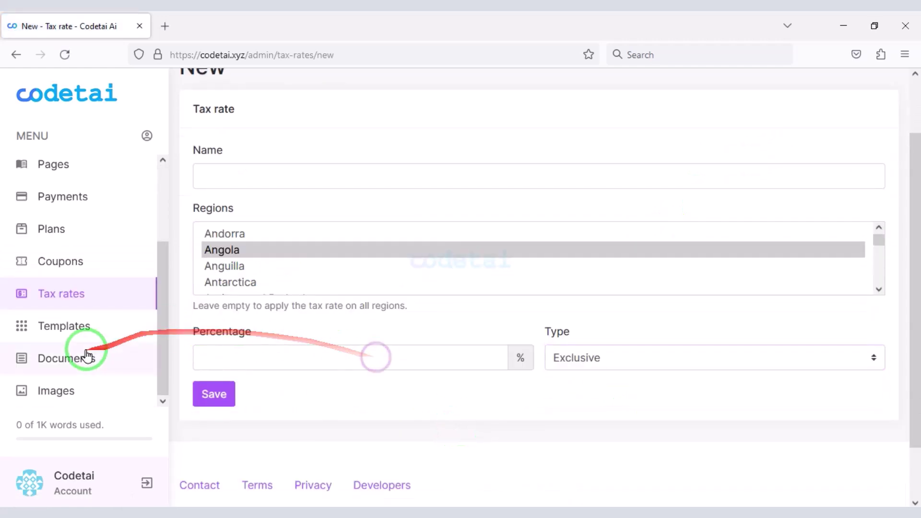
# - Look over the new custom template form's name, icon and description fields without saving
pyautogui.click(82, 328)
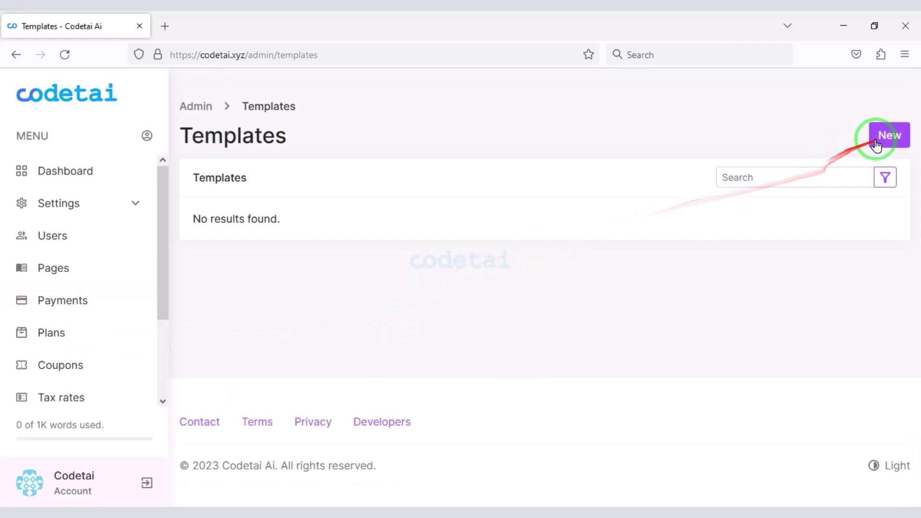
pyautogui.click(885, 138)
pyautogui.click(289, 283)
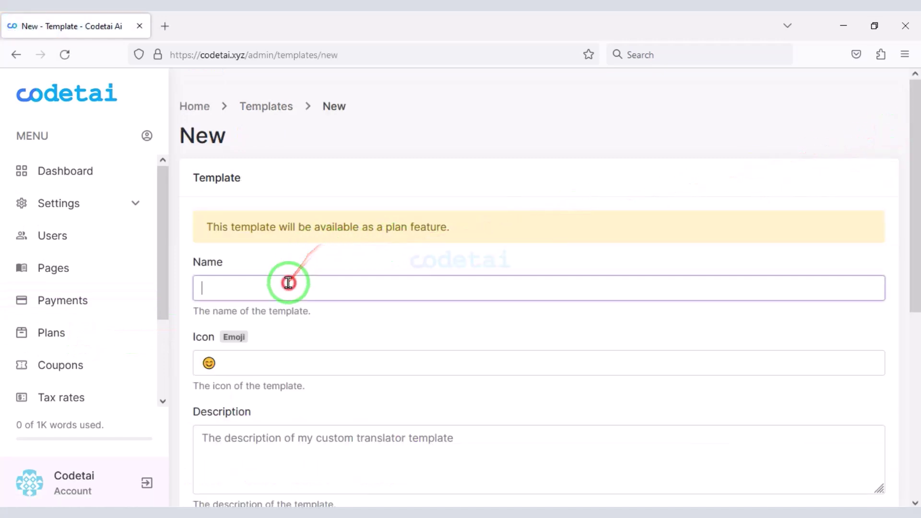
pyautogui.click(304, 361)
pyautogui.scroll(-3, 309, 370)
pyautogui.click(290, 320)
pyautogui.scroll(-3, 298, 348)
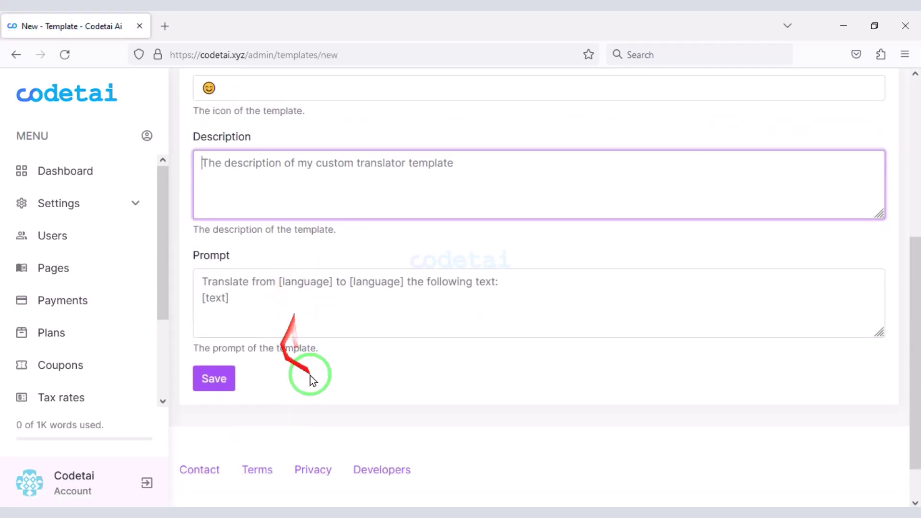
pyautogui.scroll(-3, 129, 384)
pyautogui.click(106, 365)
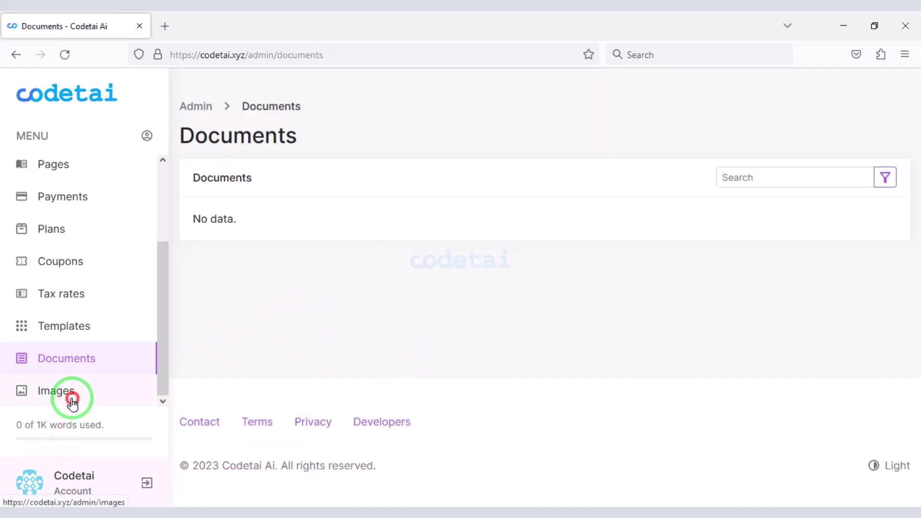
# - Check the Images list, then scroll through the admin dashboard
pyautogui.click(72, 401)
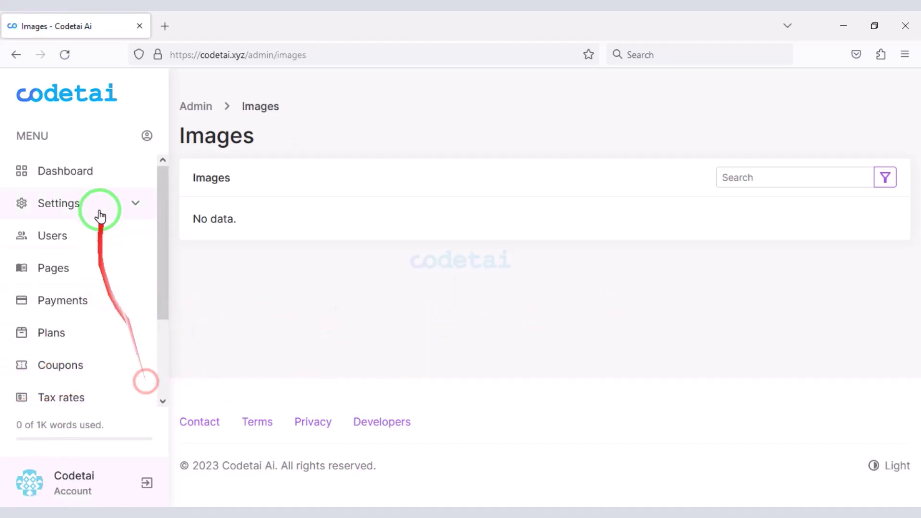
pyautogui.click(86, 185)
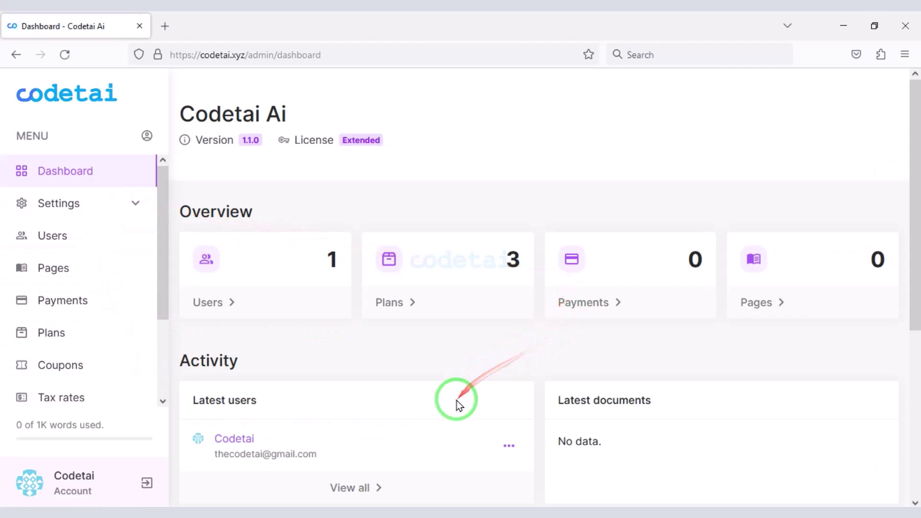
pyautogui.scroll(-4, 456, 401)
pyautogui.scroll(-2, 457, 401)
pyautogui.scroll(5, 470, 406)
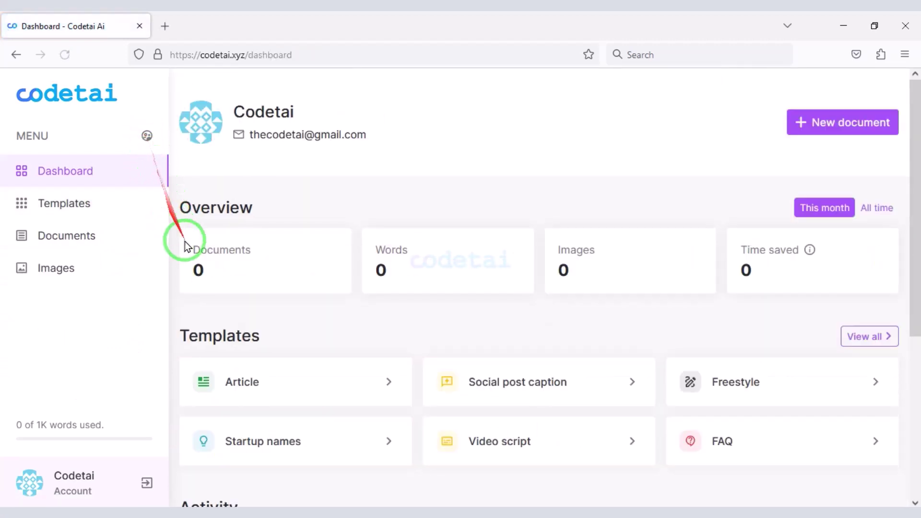
# - Start an Article document named 'Make money' titled 'how to make money website'
pyautogui.click(114, 208)
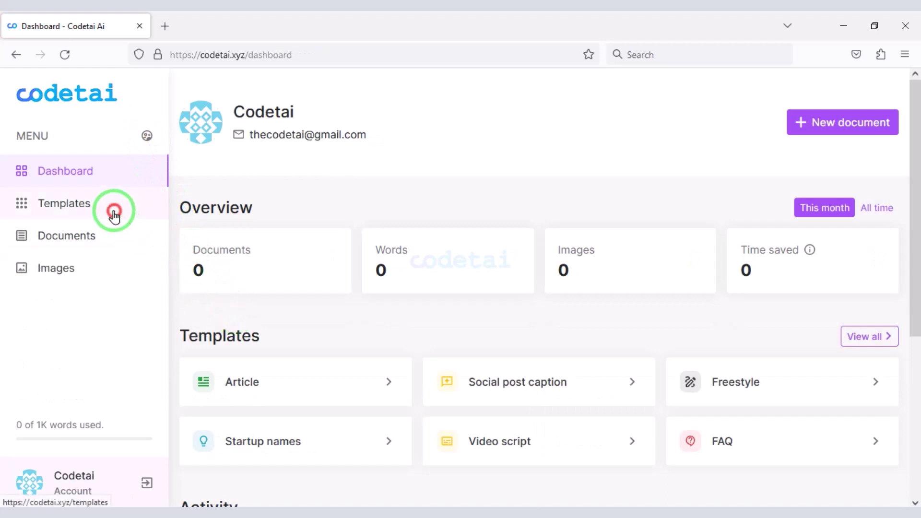
pyautogui.scroll(-1, 324, 327)
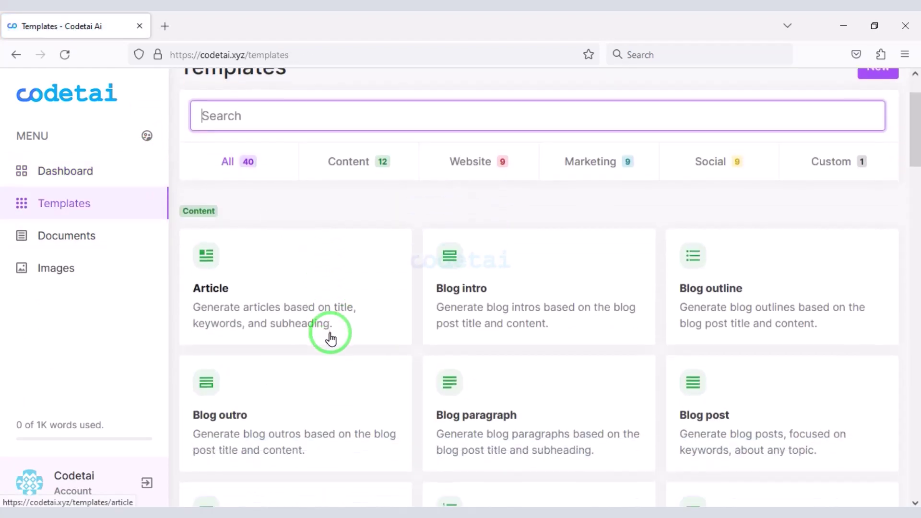
pyautogui.scroll(-1, 332, 341)
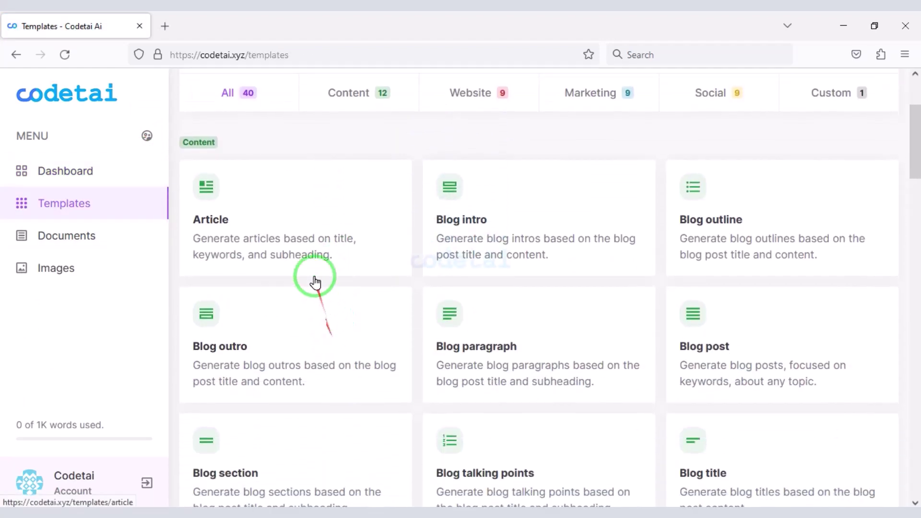
pyautogui.click(305, 246)
pyautogui.scroll(-1, 296, 379)
pyautogui.click(273, 181)
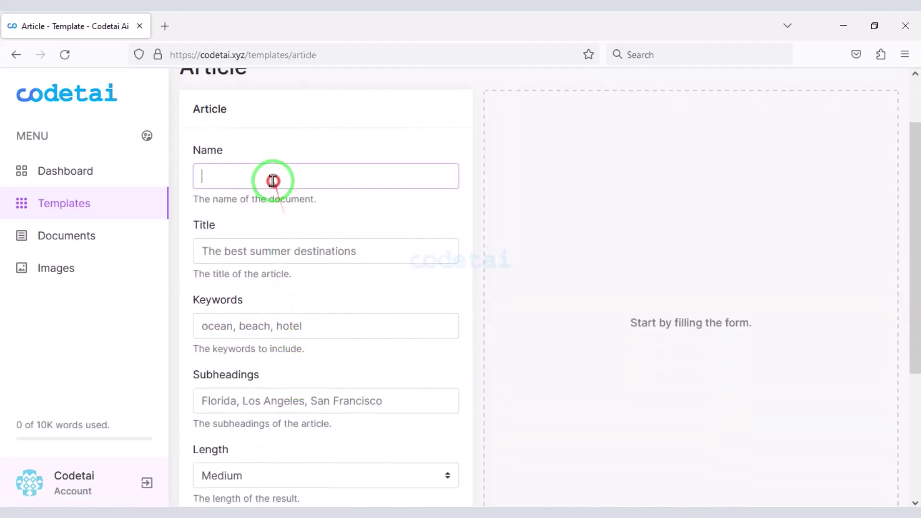
pyautogui.write('Make money')
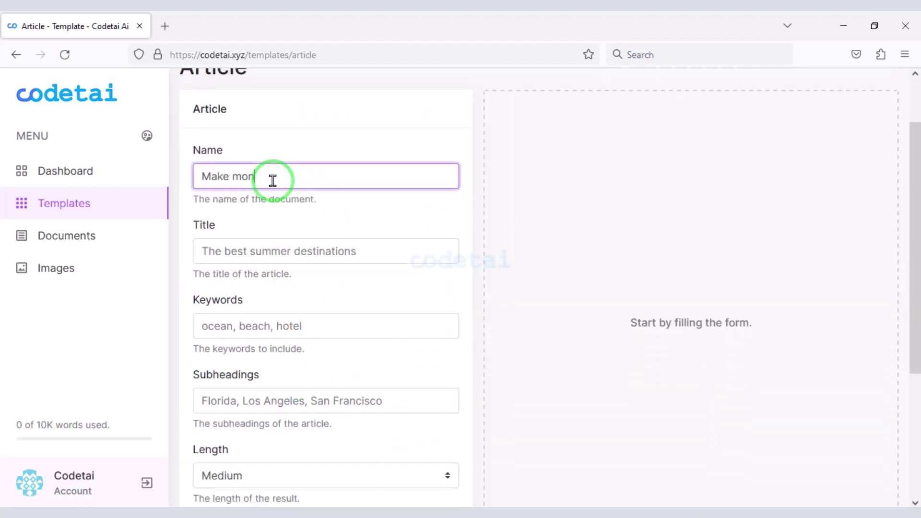
pyautogui.scroll(-1, 301, 243)
pyautogui.click(290, 190)
pyautogui.write('how to make money we')
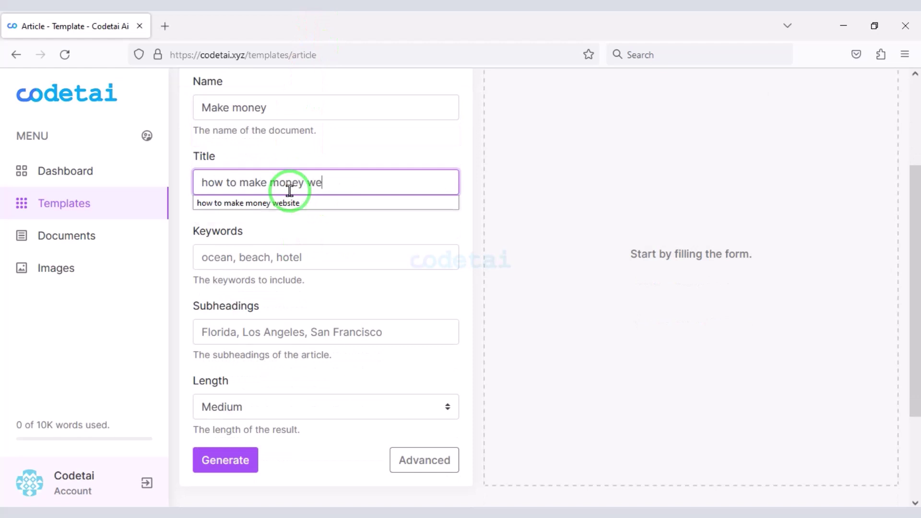
pyautogui.write('bsite')
# - Add money-earning keywords and subheadings, then generate the medium-length article
pyautogui.click(233, 257)
pyautogui.write('make money, we')
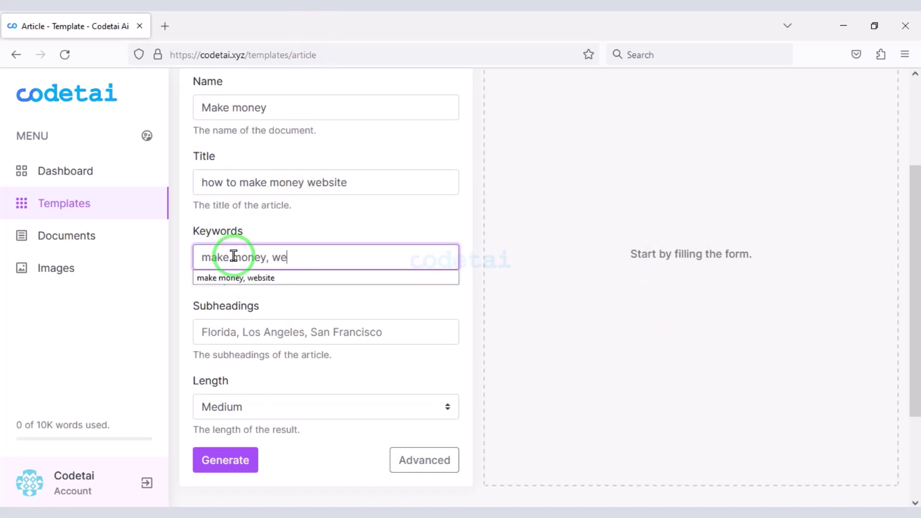
pyautogui.scroll(-1, 234, 256)
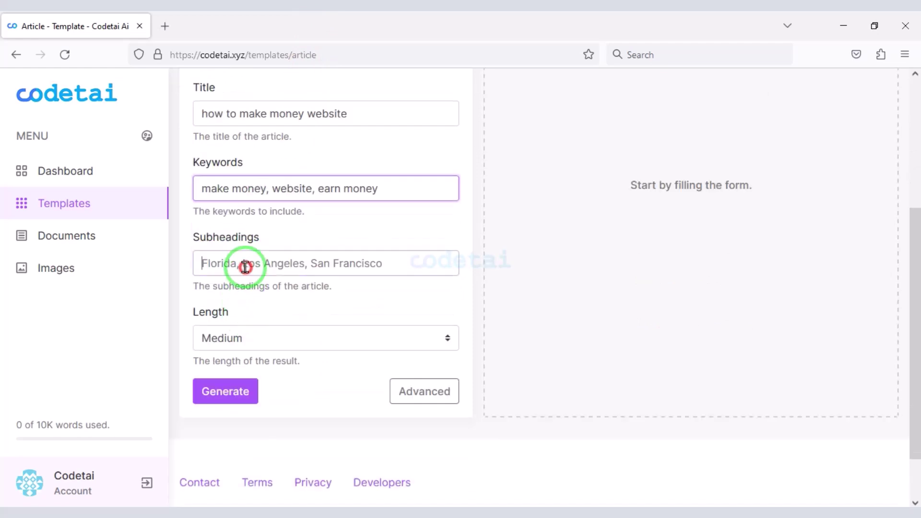
pyautogui.click(245, 266)
pyautogui.write('earn,money,website')
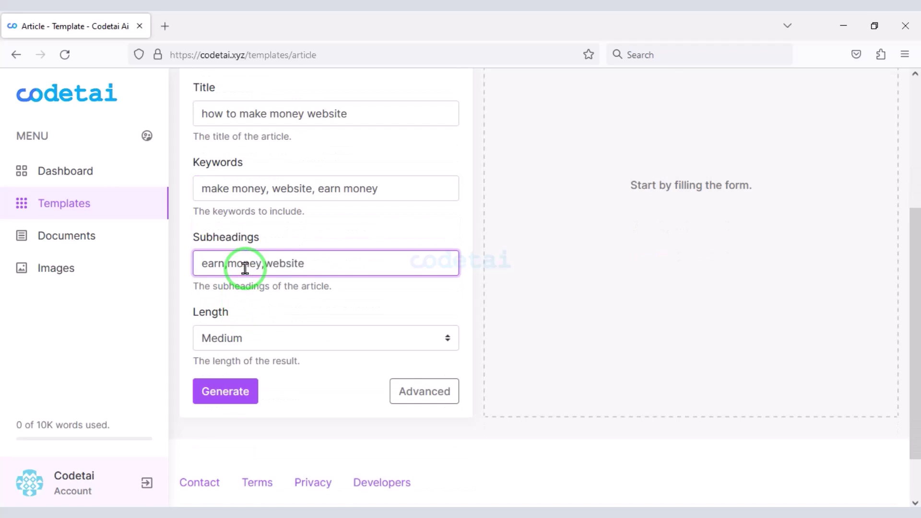
pyautogui.click(225, 393)
# - Make the generated article's title bold in the editor
pyautogui.scroll(-2, 628, 351)
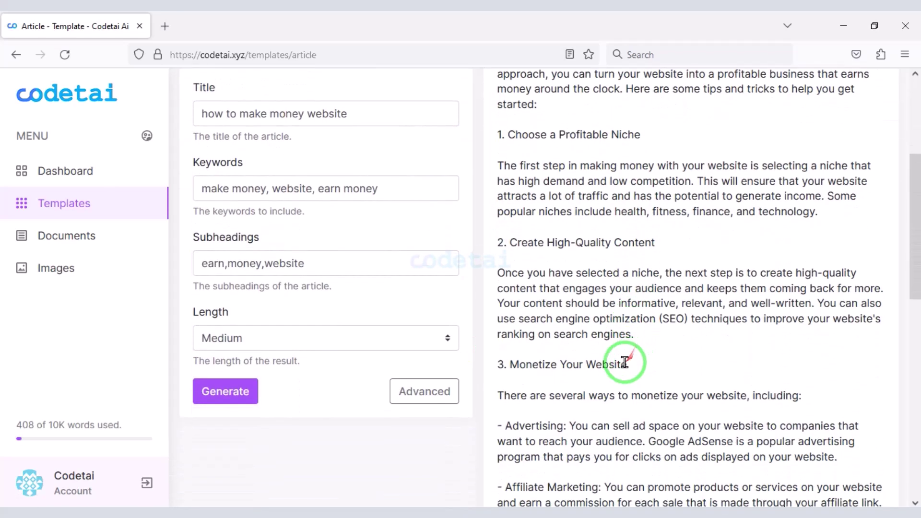
pyautogui.scroll(-8, 624, 362)
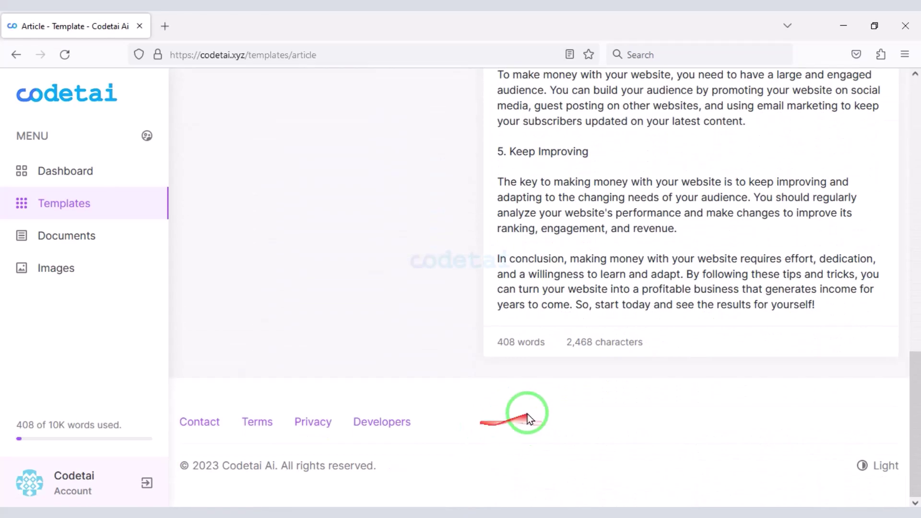
pyautogui.scroll(10, 708, 312)
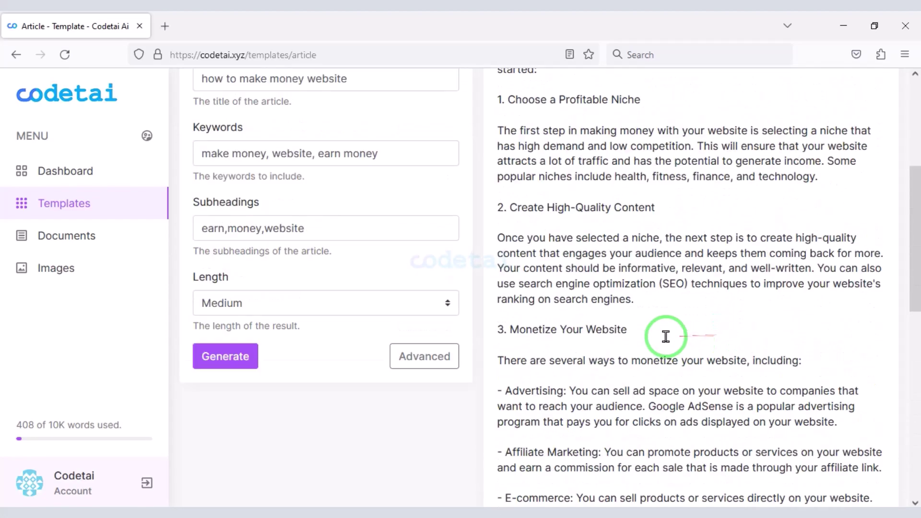
pyautogui.click(841, 180)
pyautogui.moveTo(460, 279); pyautogui.dragTo(199, 280)
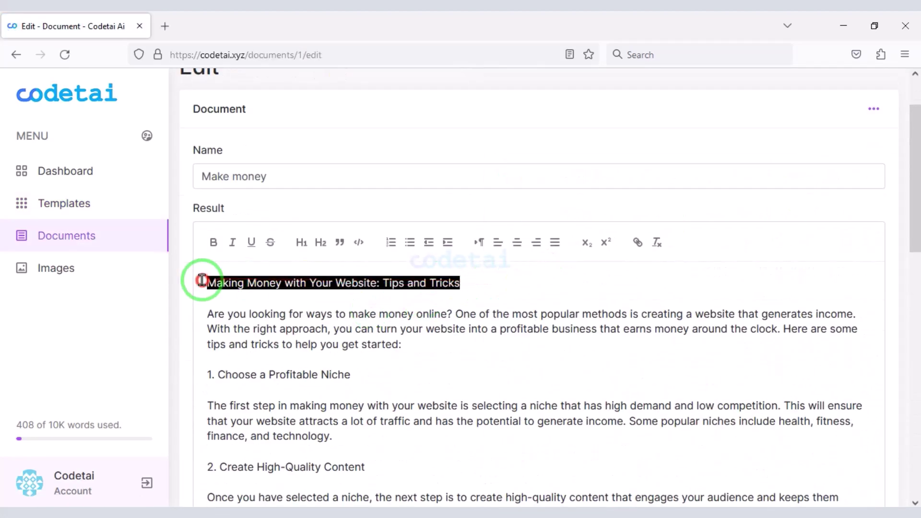
pyautogui.click(211, 240)
# - Save the article and confirm 'Make money' is listed in Documents with 408 words
pyautogui.scroll(-10, 336, 384)
pyautogui.scroll(6, 543, 355)
pyautogui.scroll(-6, 542, 356)
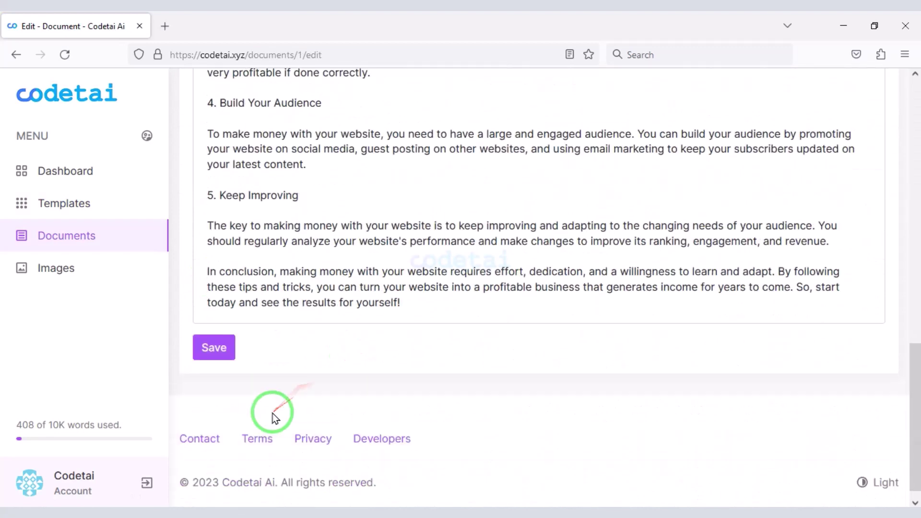
pyautogui.click(214, 341)
pyautogui.click(107, 238)
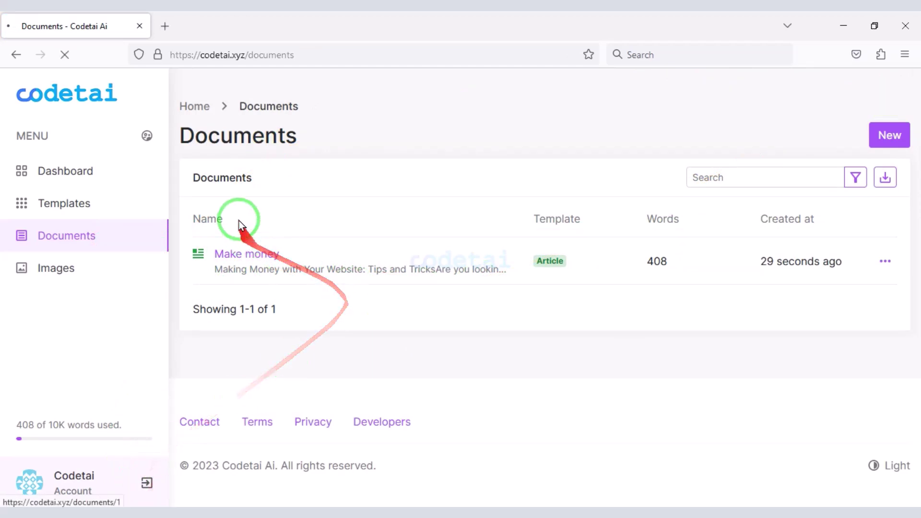
# - Switch the codetai.xyz homepage from Light to dark theme using the footer toggle
pyautogui.scroll(-15, 498, 313)
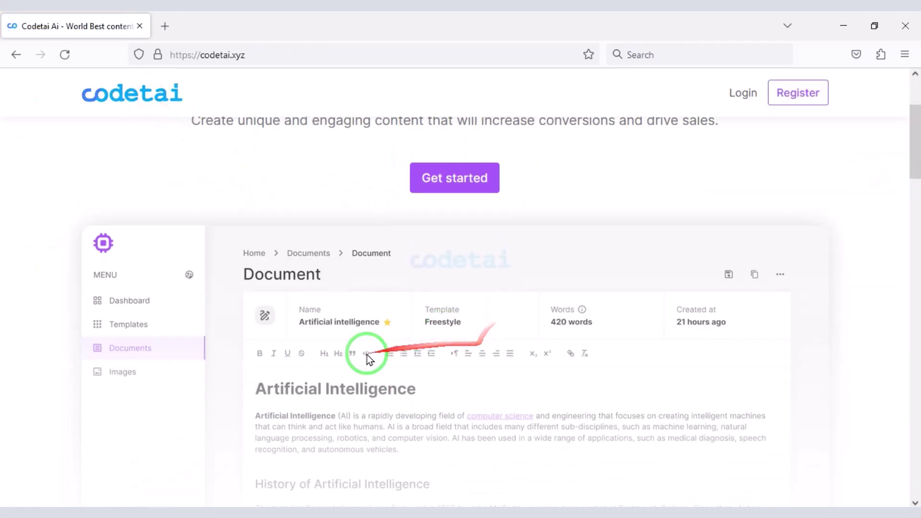
pyautogui.scroll(-15, 598, 382)
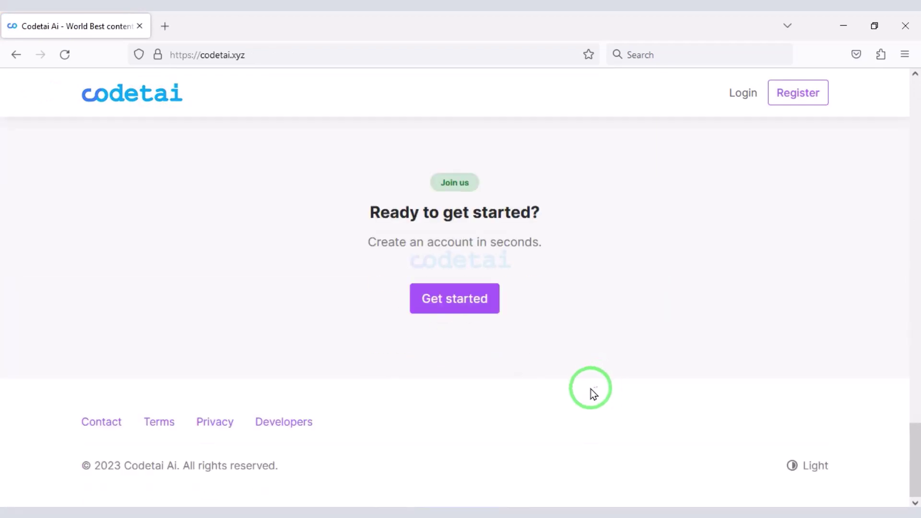
pyautogui.scroll(1, 591, 389)
pyautogui.scroll(-1, 591, 390)
pyautogui.click(792, 465)
pyautogui.scroll(10, 672, 390)
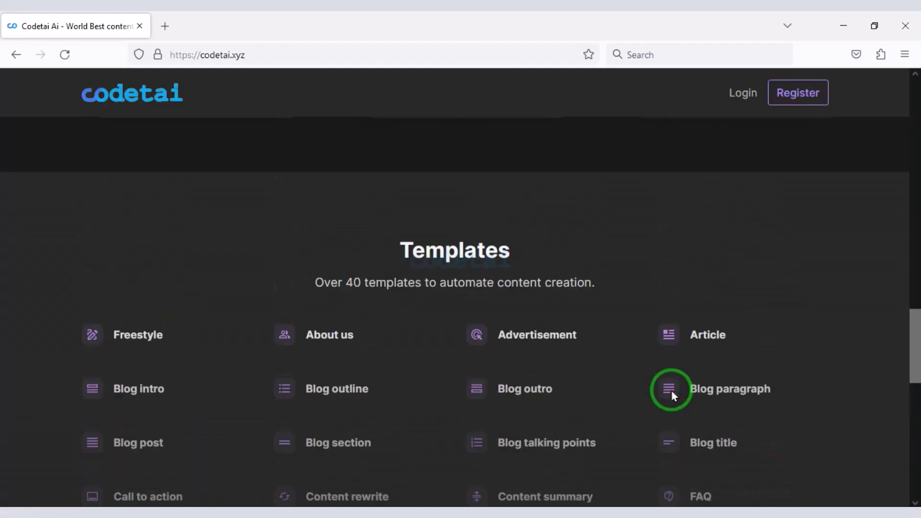
pyautogui.scroll(12, 672, 390)
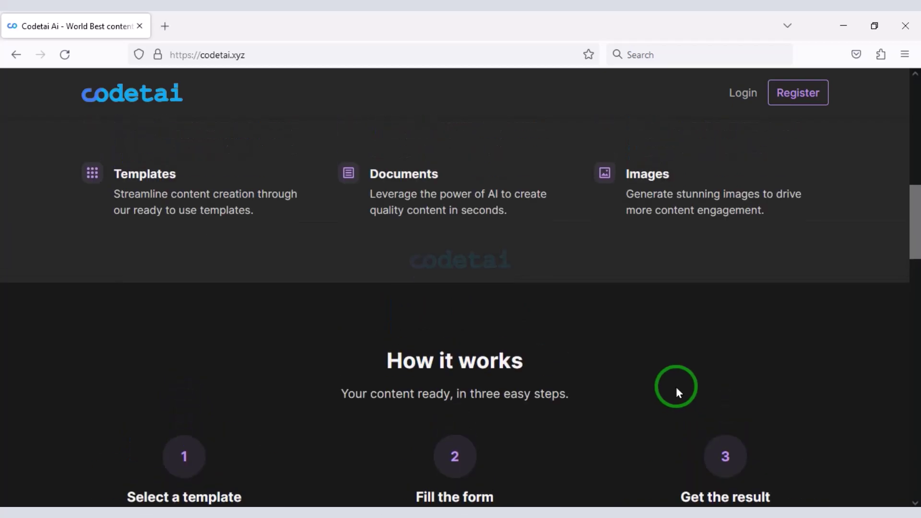